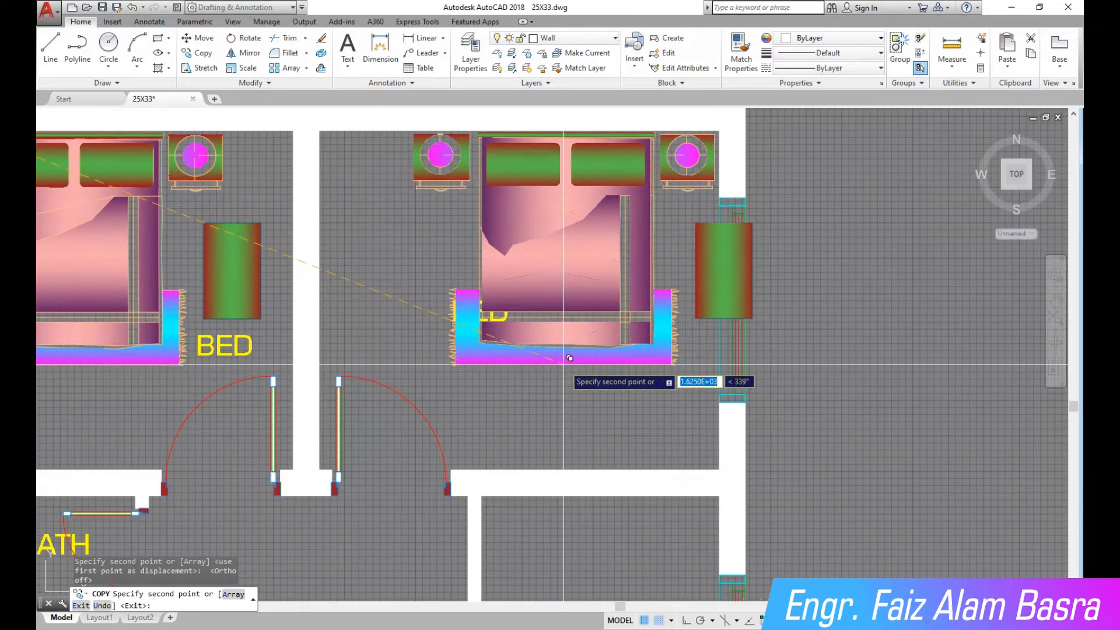
Place the copied bed set in the upper-right bedroom and end the copying
{"action": "left_click", "coordinate": [570, 358]}
{"action": "key", "text": "Escape"}
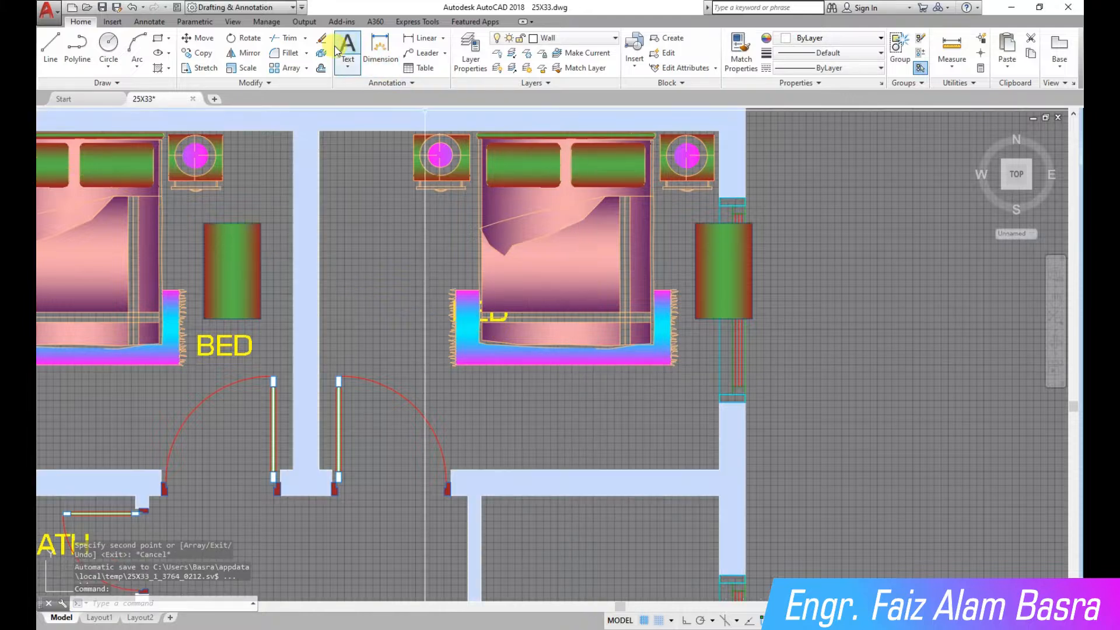
Mirror the green rectangular piece in the upper-right bedroom about a vertical line through the bed's centre, erasing the original
{"action": "left_click", "coordinate": [246, 54]}
{"action": "left_click", "coordinate": [705, 328]}
{"action": "left_click", "coordinate": [680, 295]}
{"action": "key", "text": "Return"}
{"action": "left_click", "coordinate": [562, 366]}
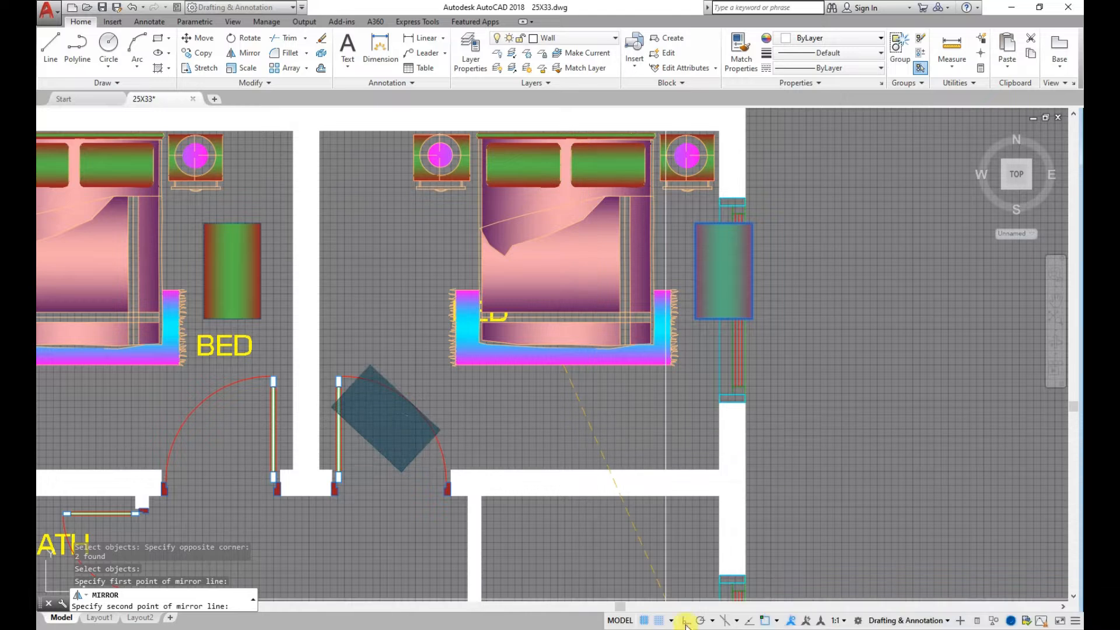
{"action": "key", "text": "F8"}
{"action": "left_click", "coordinate": [575, 412]}
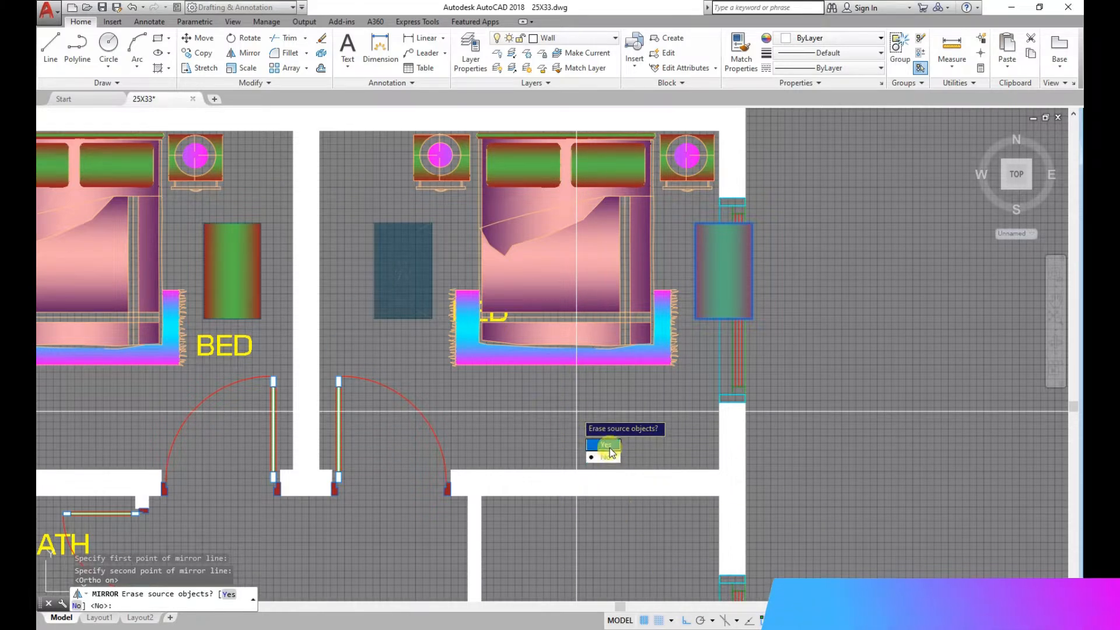
{"action": "left_click", "coordinate": [607, 447]}
Delete the green rectangular piece beside the bed in the upper-left bedroom
{"action": "scroll", "coordinate": [552, 263], "scroll_direction": "down", "scroll_amount": 1}
{"action": "scroll", "coordinate": [357, 235], "scroll_direction": "up", "scroll_amount": 2}
{"action": "left_click", "coordinate": [396, 251]}
{"action": "left_click", "coordinate": [350, 232]}
{"action": "key", "text": "Delete"}
{"action": "scroll", "coordinate": [380, 234], "scroll_direction": "down", "scroll_amount": 3}
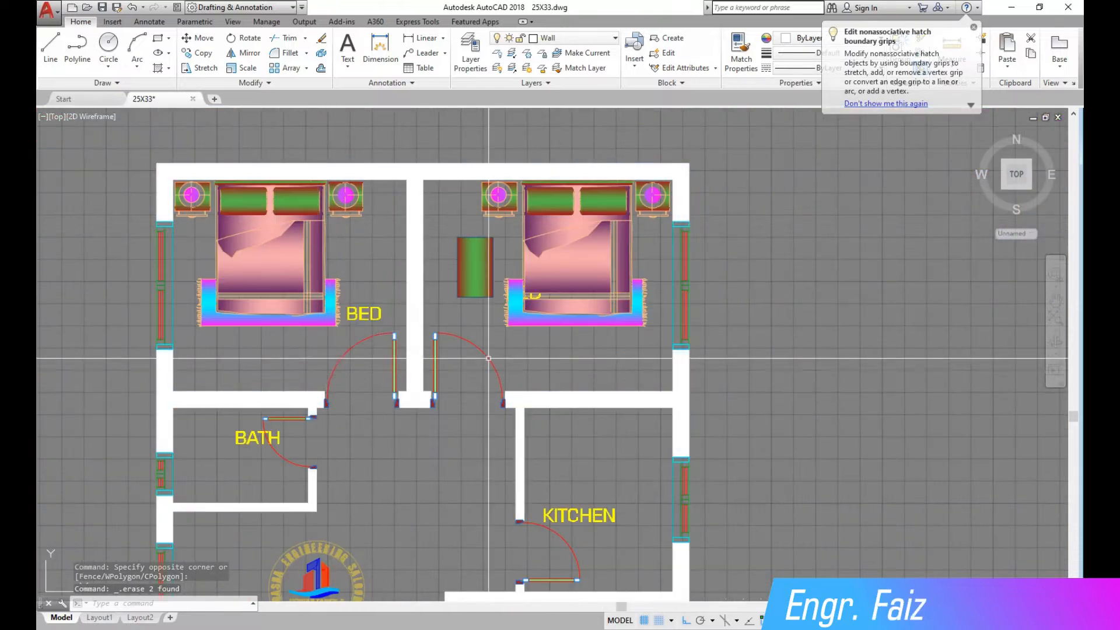
Examine the bedroom, bath and lounge furniture layout in the other, fully furnished floor plan
{"action": "scroll", "coordinate": [409, 367], "scroll_direction": "down", "scroll_amount": 2}
{"action": "scroll", "coordinate": [513, 355], "scroll_direction": "up", "scroll_amount": 3}
{"action": "scroll", "coordinate": [560, 343], "scroll_direction": "down", "scroll_amount": 3}
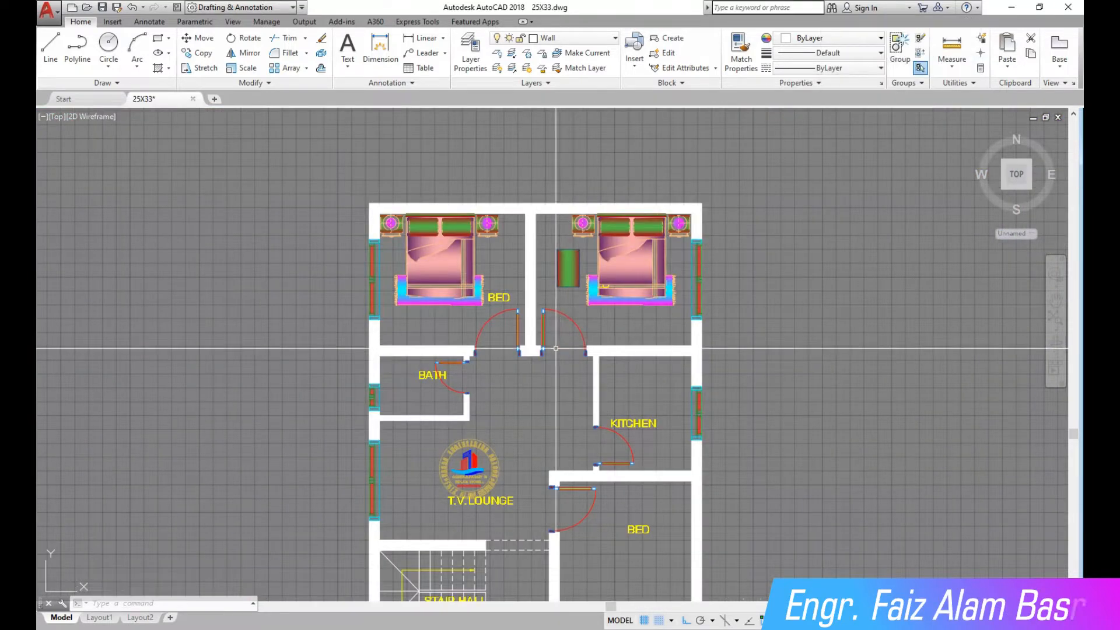
{"action": "scroll", "coordinate": [607, 321], "scroll_direction": "down", "scroll_amount": 1}
{"action": "scroll", "coordinate": [637, 321], "scroll_direction": "up", "scroll_amount": 1}
{"action": "middle_click_drag", "start_coordinate": [525, 327], "coordinate": [508, 328]}
{"action": "scroll", "coordinate": [505, 327], "scroll_direction": "down", "scroll_amount": 1}
{"action": "scroll", "coordinate": [428, 328], "scroll_direction": "down", "scroll_amount": 5}
{"action": "scroll", "coordinate": [500, 335], "scroll_direction": "down", "scroll_amount": 2}
{"action": "scroll", "coordinate": [251, 233], "scroll_direction": "up", "scroll_amount": 6}
{"action": "scroll", "coordinate": [260, 187], "scroll_direction": "up", "scroll_amount": 3}
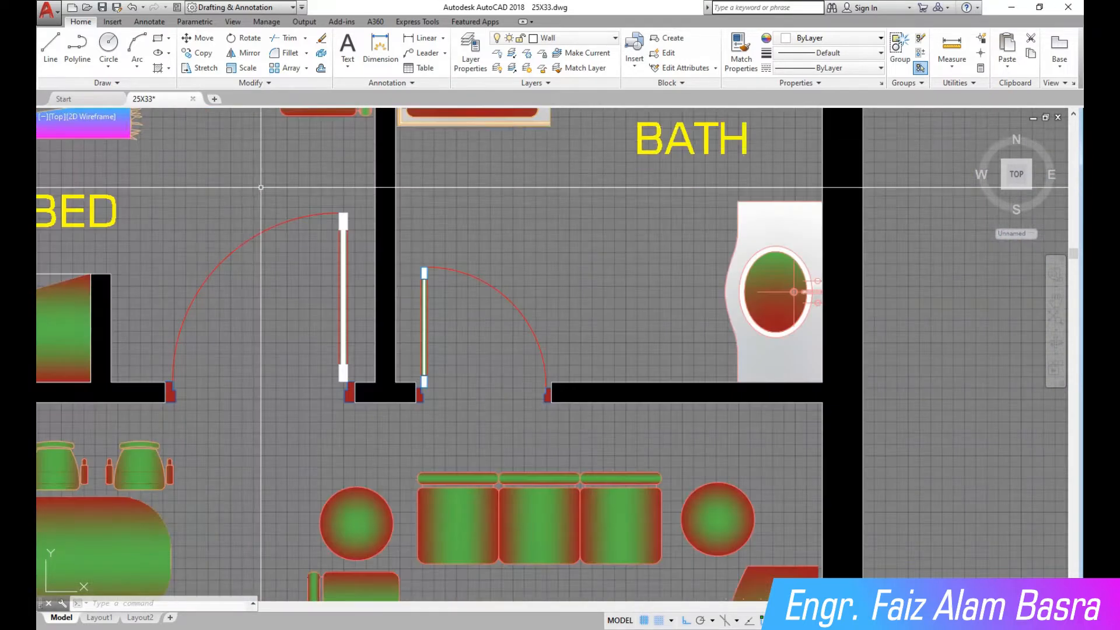
{"action": "scroll", "coordinate": [261, 188], "scroll_direction": "down", "scroll_amount": 3}
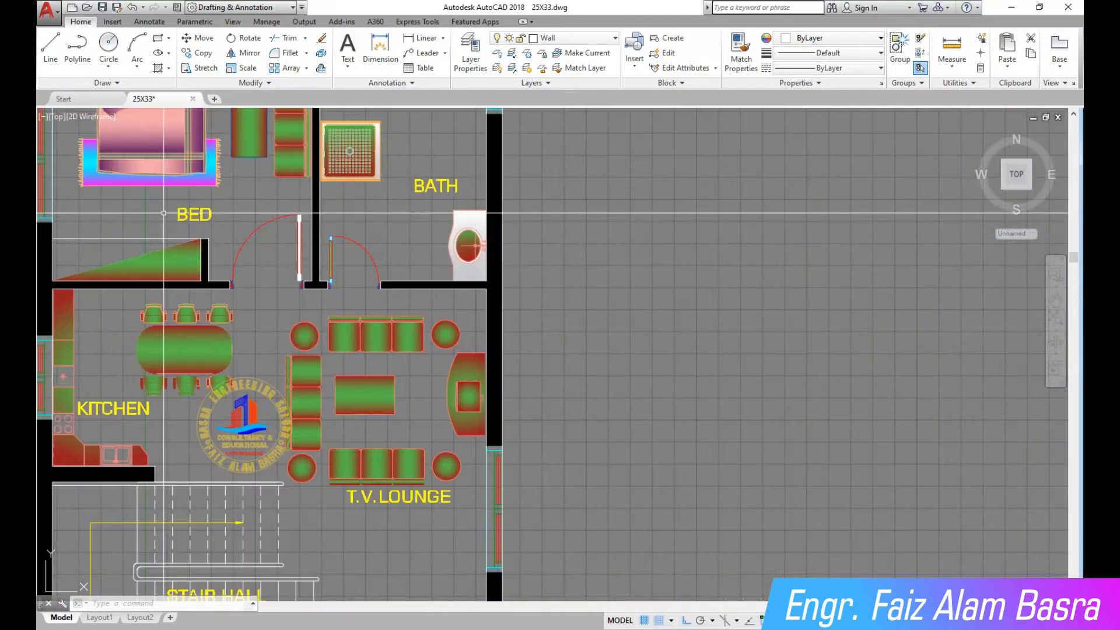
{"action": "left_click", "coordinate": [204, 58]}
{"action": "scroll", "coordinate": [221, 260], "scroll_direction": "up", "scroll_amount": 2}
{"action": "left_click", "coordinate": [220, 258]}
{"action": "left_click", "coordinate": [155, 200]}
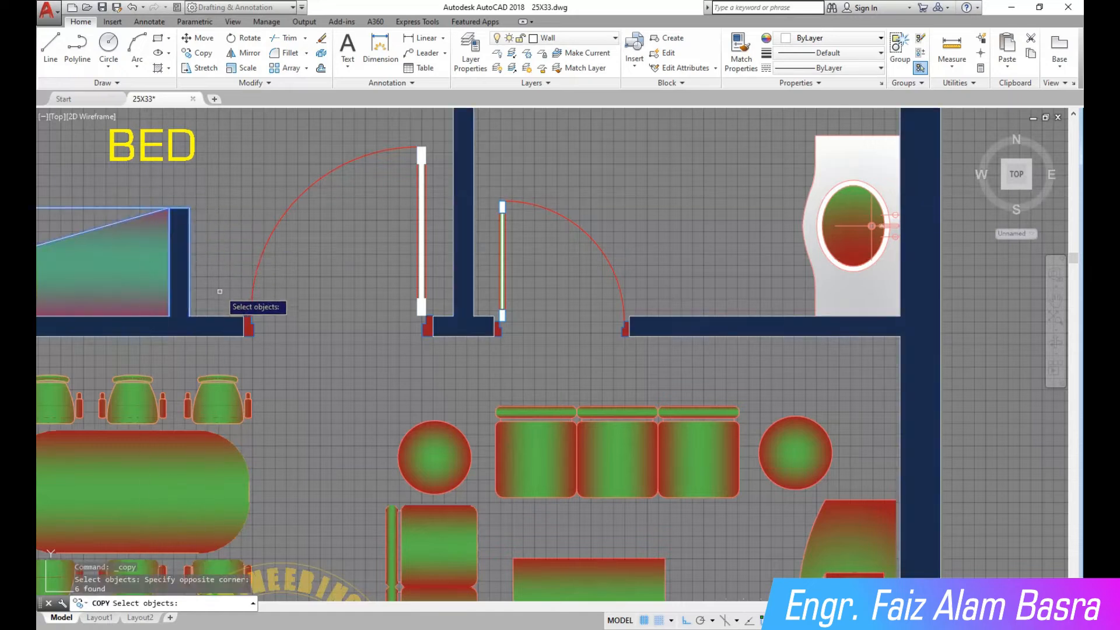
{"action": "scroll", "coordinate": [224, 299], "scroll_direction": "down", "scroll_amount": 4}
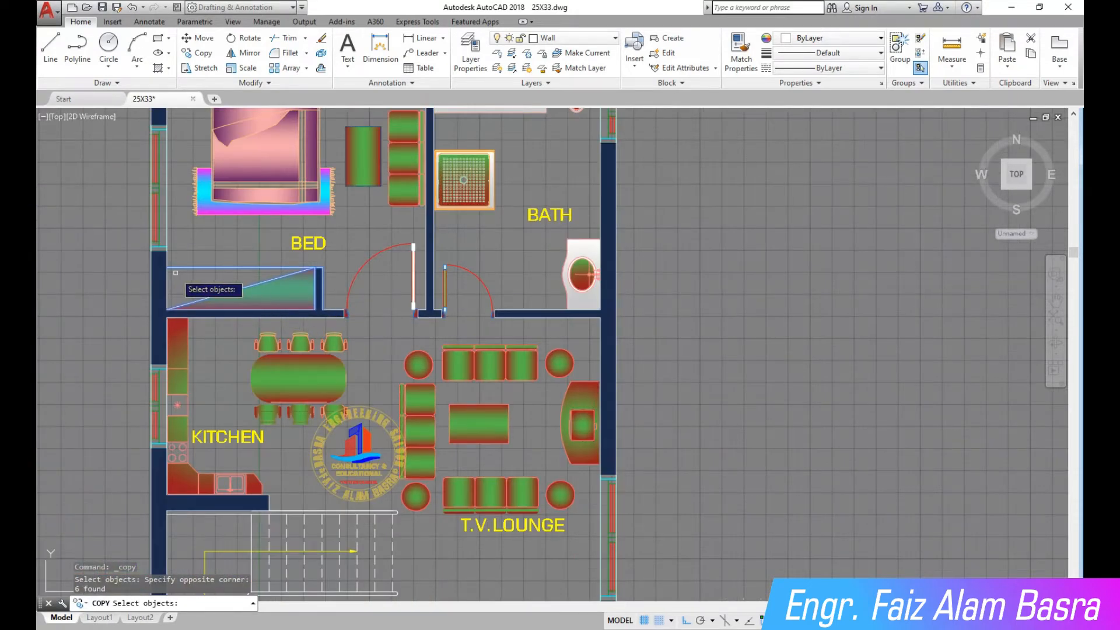
{"action": "key", "text": "Return"}
{"action": "left_click", "coordinate": [167, 267]}
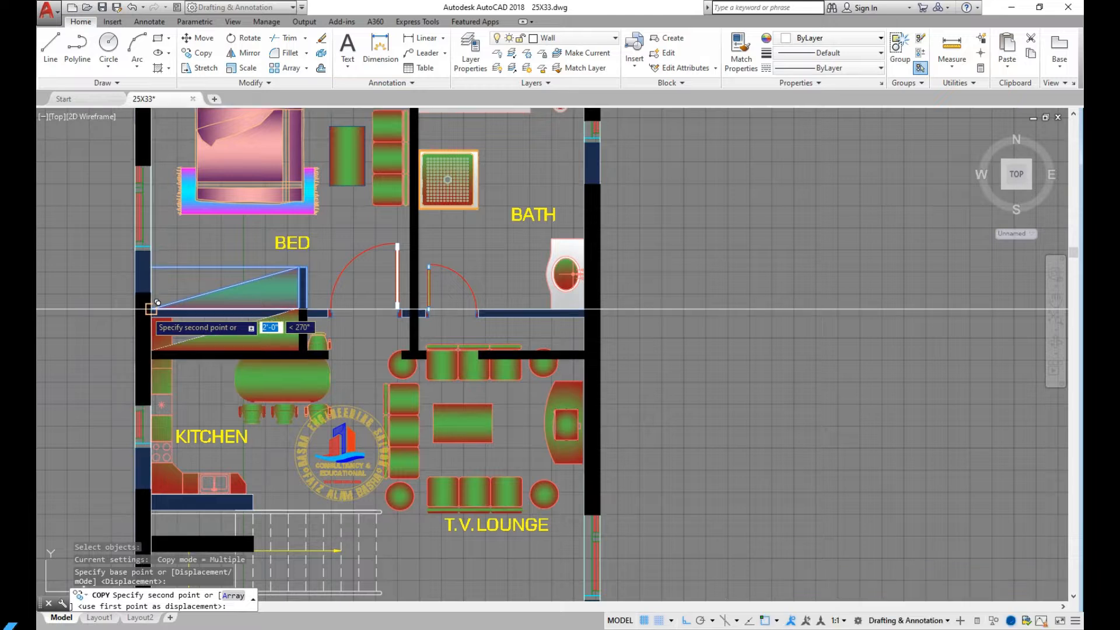
{"action": "scroll", "coordinate": [259, 294], "scroll_direction": "up", "scroll_amount": 2}
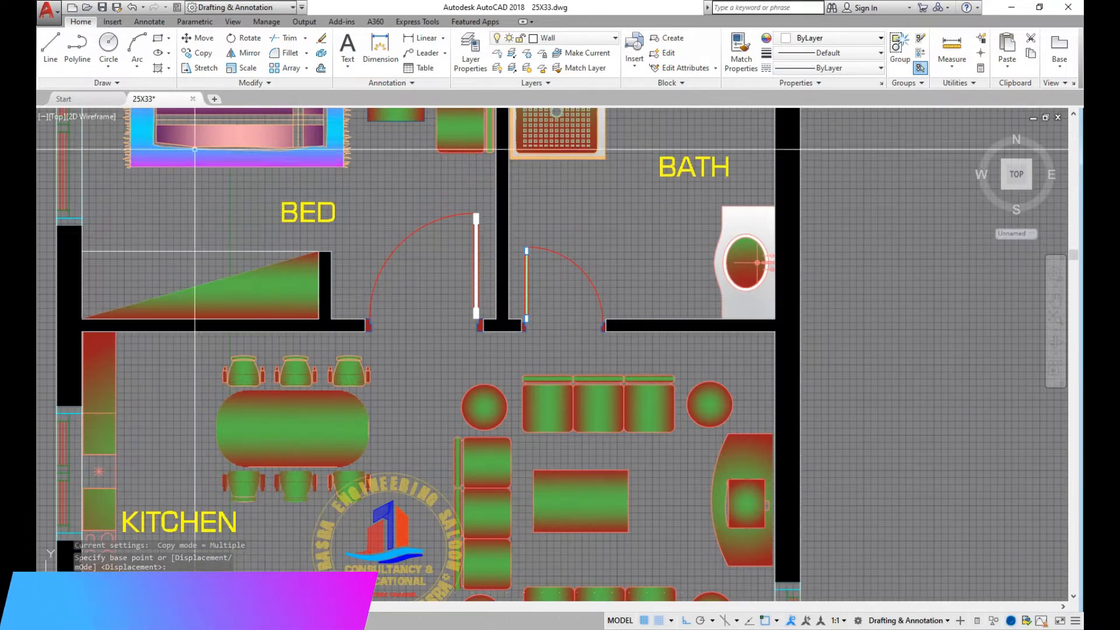
Copy the wardrobe's front line and side panel lines from the furnished plan to the empty space east of the new plan
{"action": "left_click", "coordinate": [290, 240]}
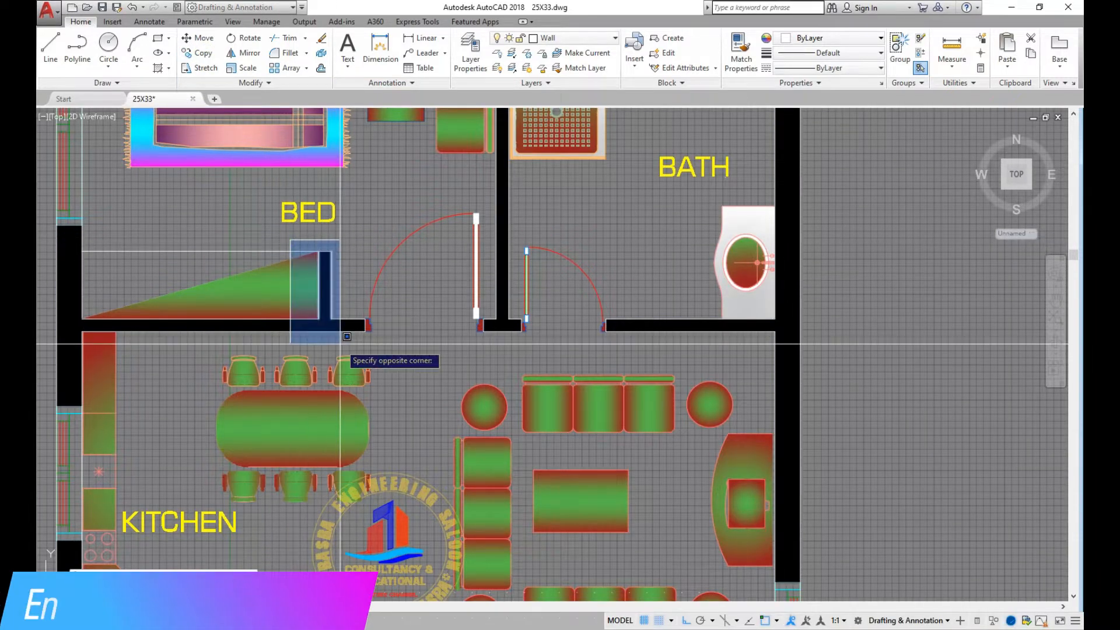
{"action": "left_click", "coordinate": [347, 336]}
{"action": "key", "text": "Return"}
{"action": "left_click", "coordinate": [83, 252]}
{"action": "scroll", "coordinate": [99, 286], "scroll_direction": "down", "scroll_amount": 2}
{"action": "scroll", "coordinate": [53, 274], "scroll_direction": "down", "scroll_amount": 3}
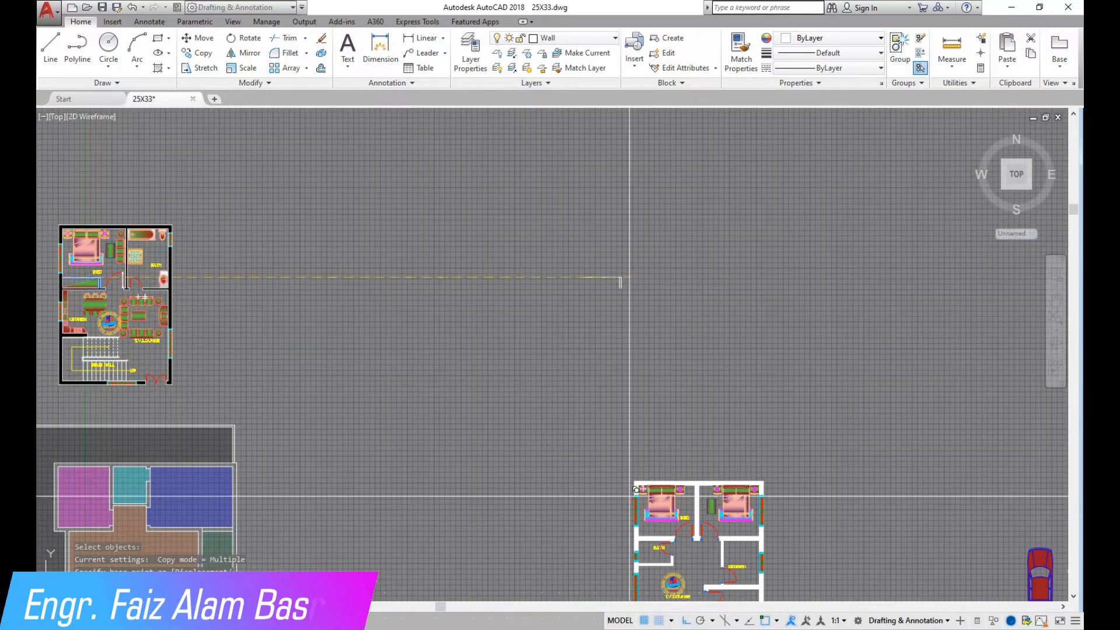
{"action": "scroll", "coordinate": [659, 499], "scroll_direction": "up", "scroll_amount": 8}
{"action": "scroll", "coordinate": [244, 428], "scroll_direction": "up", "scroll_amount": 2}
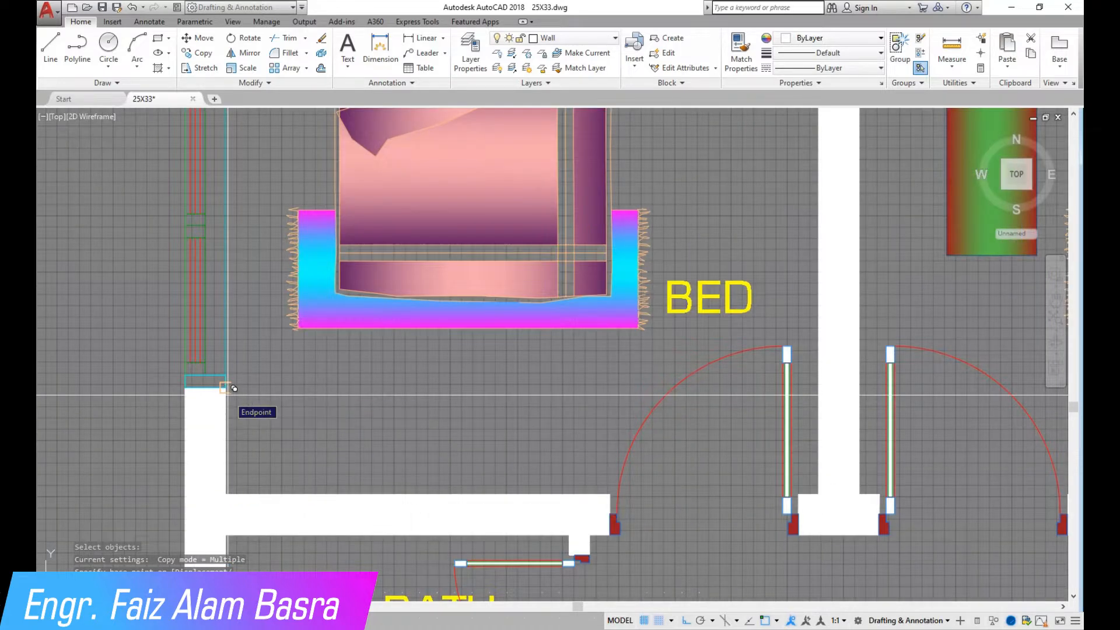
{"action": "scroll", "coordinate": [350, 388], "scroll_direction": "down", "scroll_amount": 2}
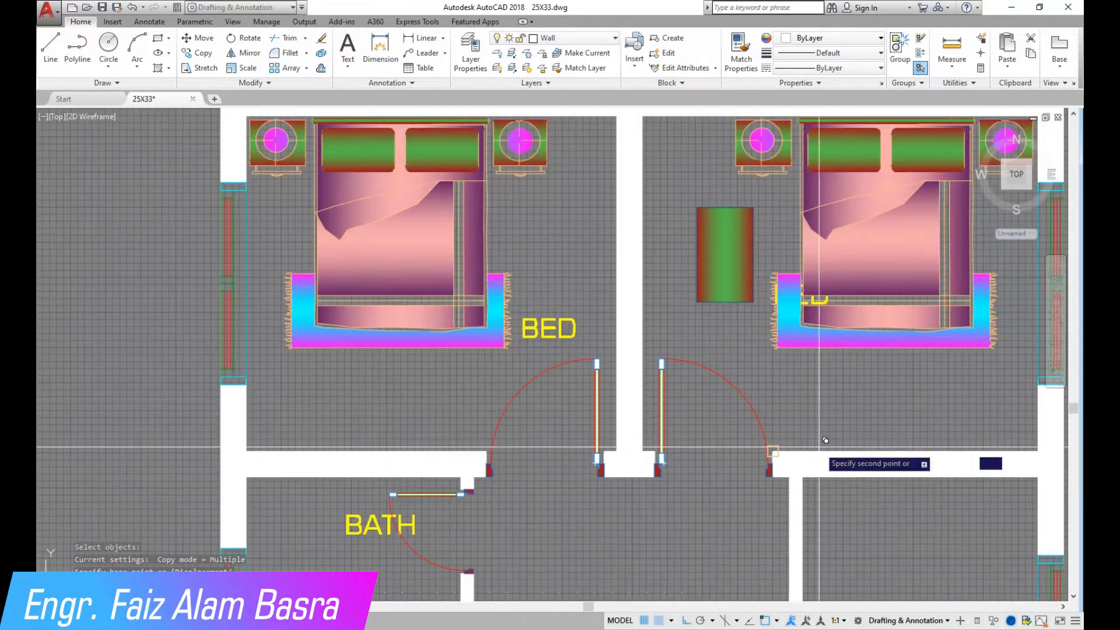
{"action": "scroll", "coordinate": [271, 414], "scroll_direction": "down", "scroll_amount": 5}
{"action": "scroll", "coordinate": [457, 424], "scroll_direction": "up", "scroll_amount": 2}
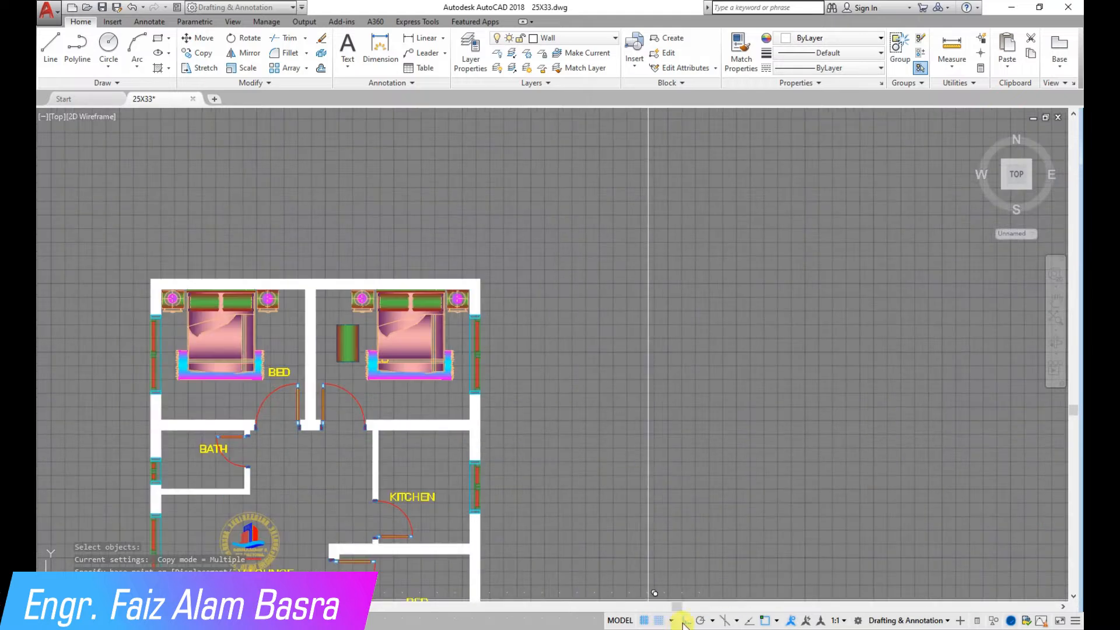
{"action": "key", "text": "Escape"}
{"action": "scroll", "coordinate": [583, 408], "scroll_direction": "up", "scroll_amount": 4}
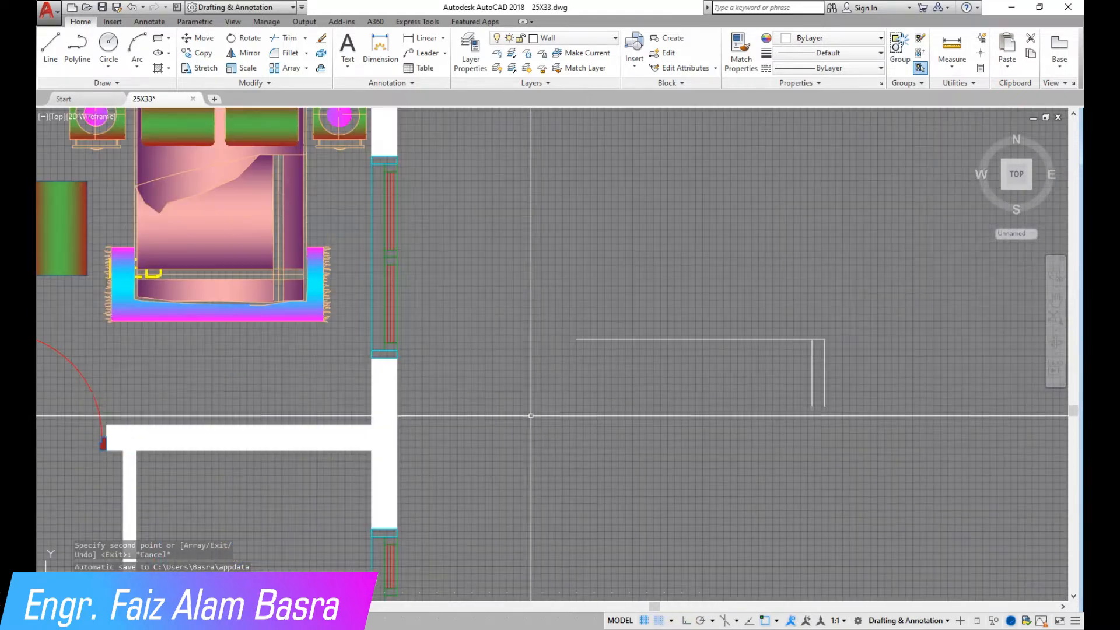
{"action": "left_click", "coordinate": [50, 47]}
{"action": "left_click", "coordinate": [576, 339]}
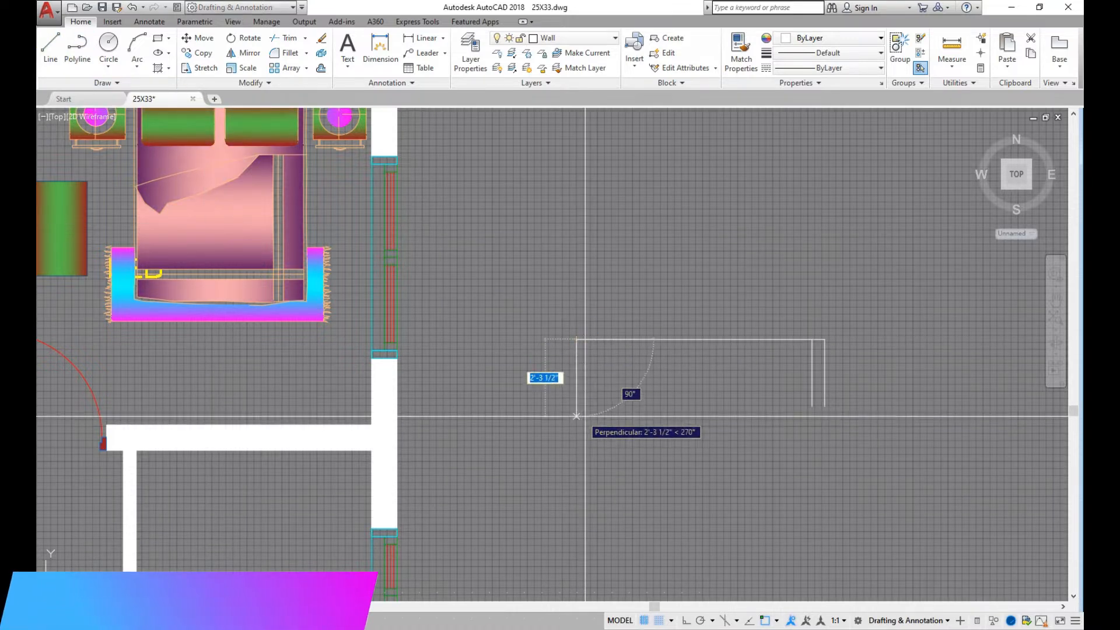
{"action": "key", "text": "Escape"}
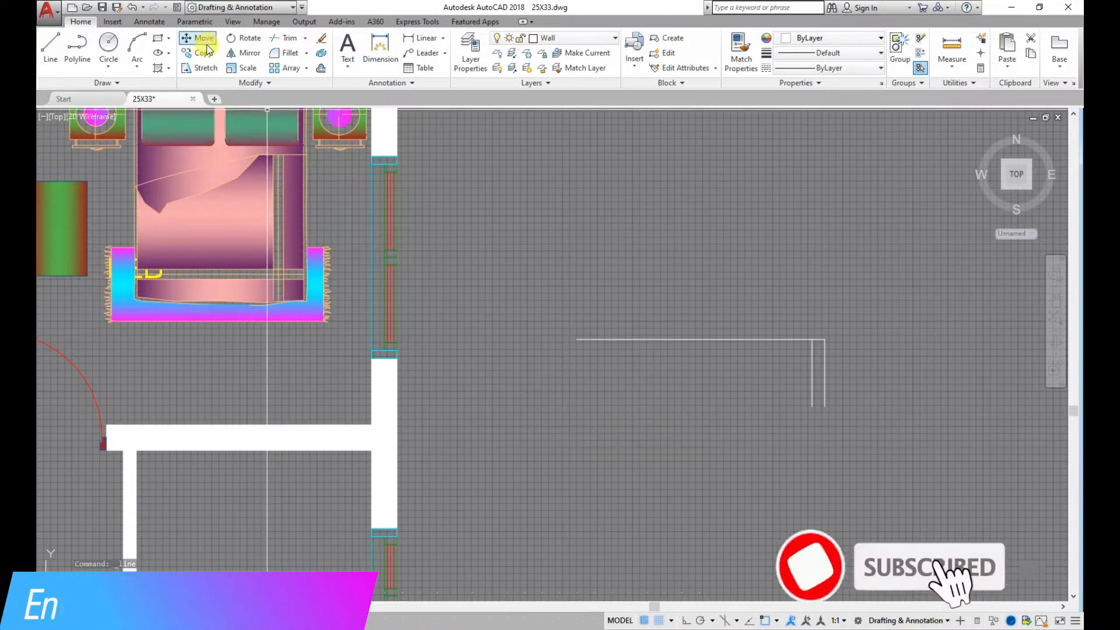
Move the three wardrobe lines by the side panel's lower outer endpoint to just above the upper-left bedroom's lower wall
{"action": "left_click", "coordinate": [904, 440]}
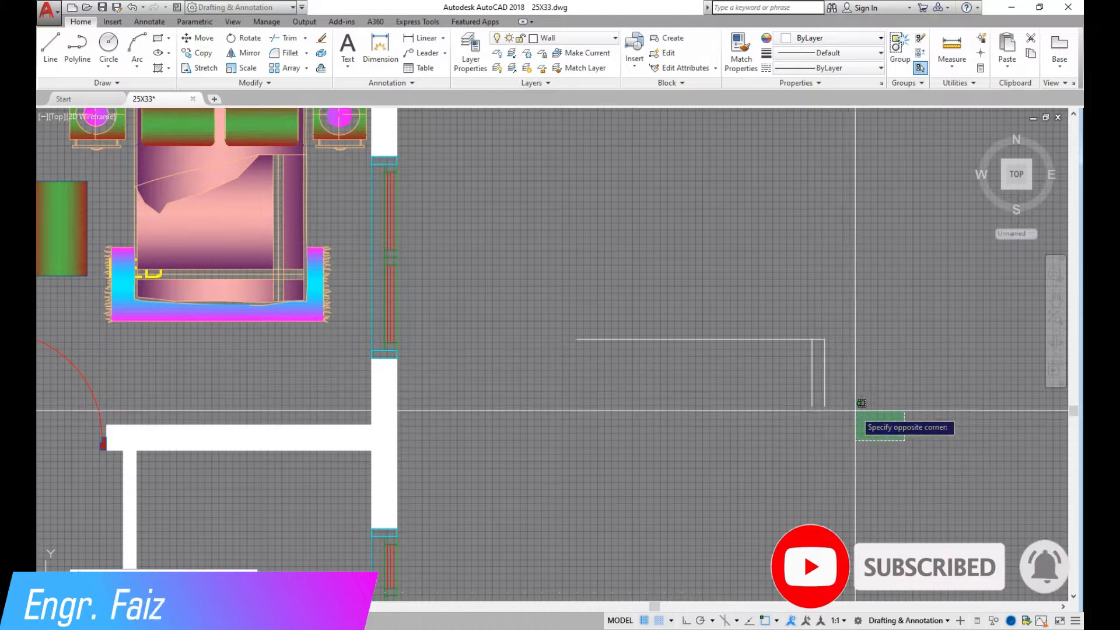
{"action": "left_click", "coordinate": [595, 317]}
{"action": "key", "text": "Return"}
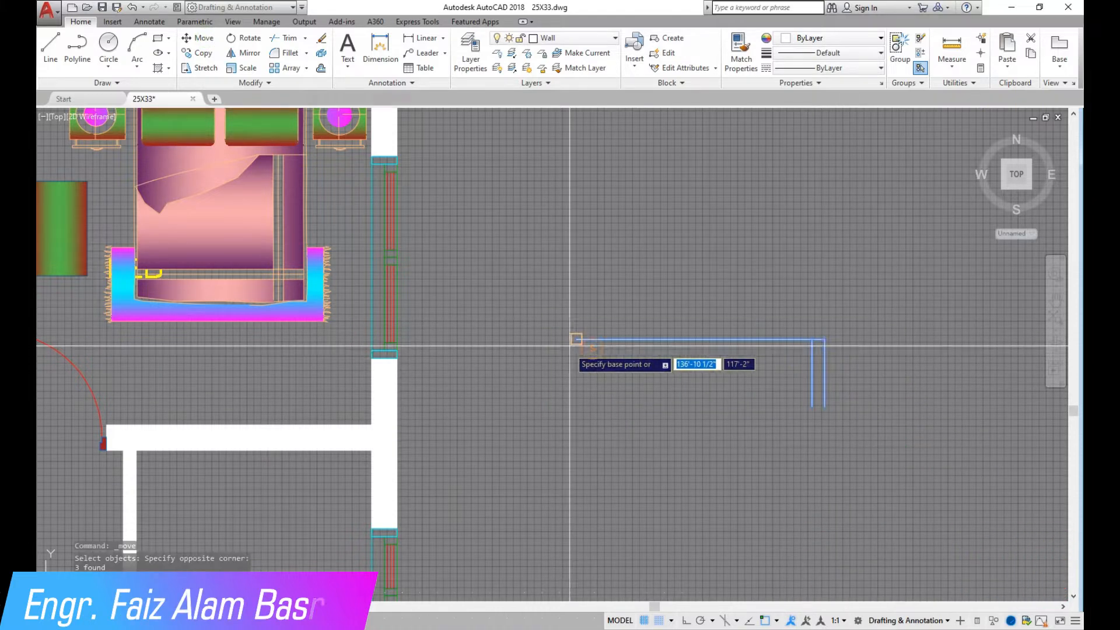
{"action": "left_click", "coordinate": [825, 407]}
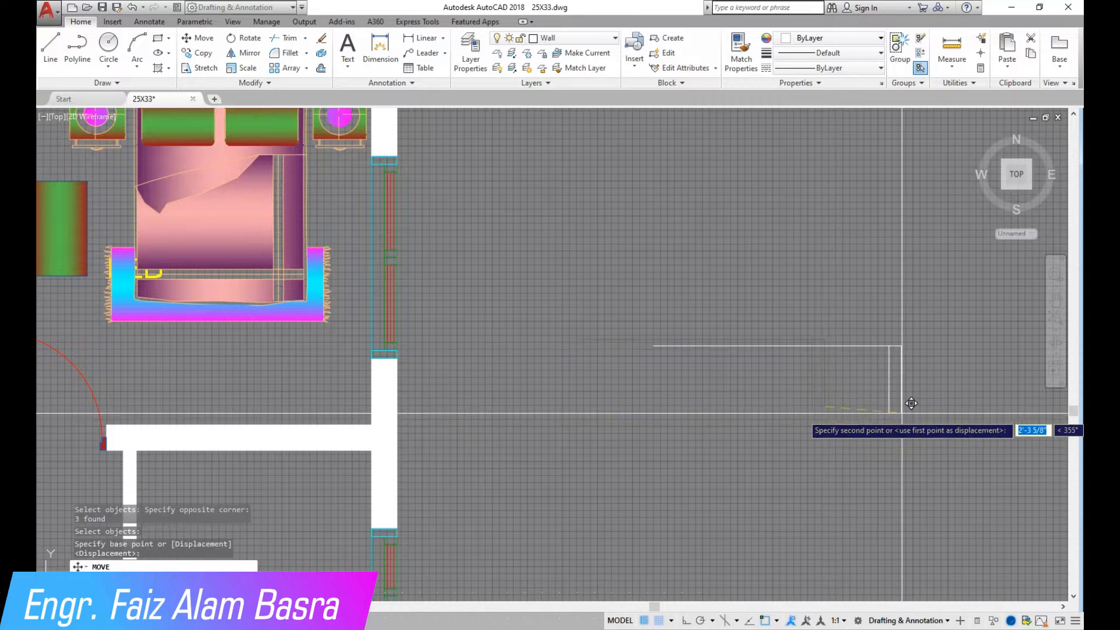
{"action": "scroll", "coordinate": [900, 415], "scroll_direction": "down", "scroll_amount": 3}
{"action": "scroll", "coordinate": [624, 418], "scroll_direction": "up", "scroll_amount": 5}
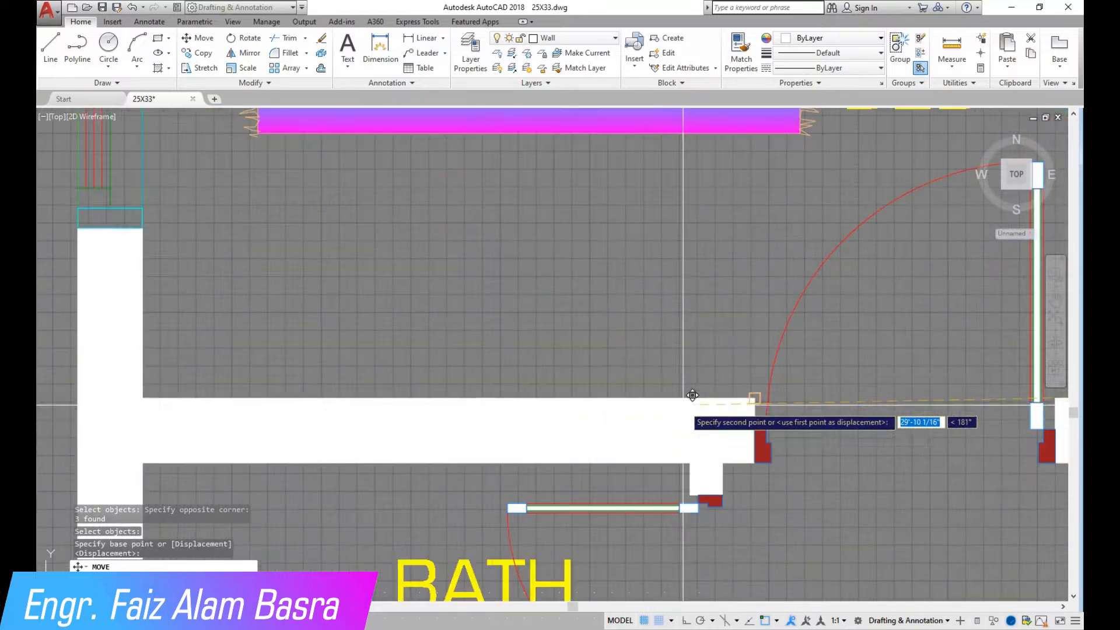
{"action": "left_click", "coordinate": [719, 380]}
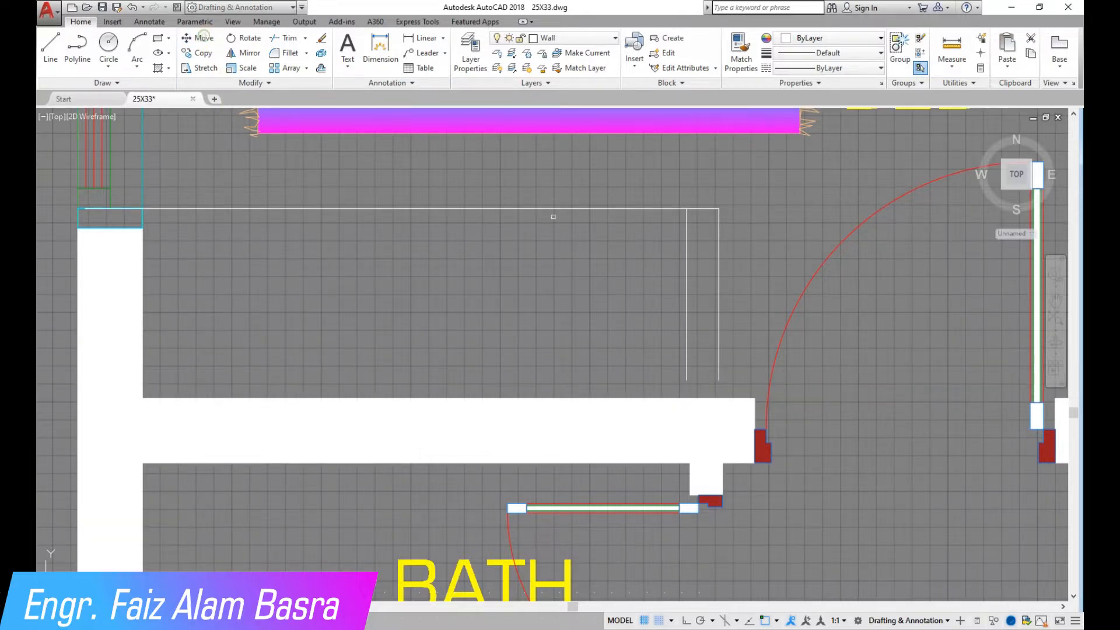
Move the wardrobe lines straight down with Ortho on so the side panel meets the bedroom's lower wall
{"action": "left_click", "coordinate": [678, 209]}
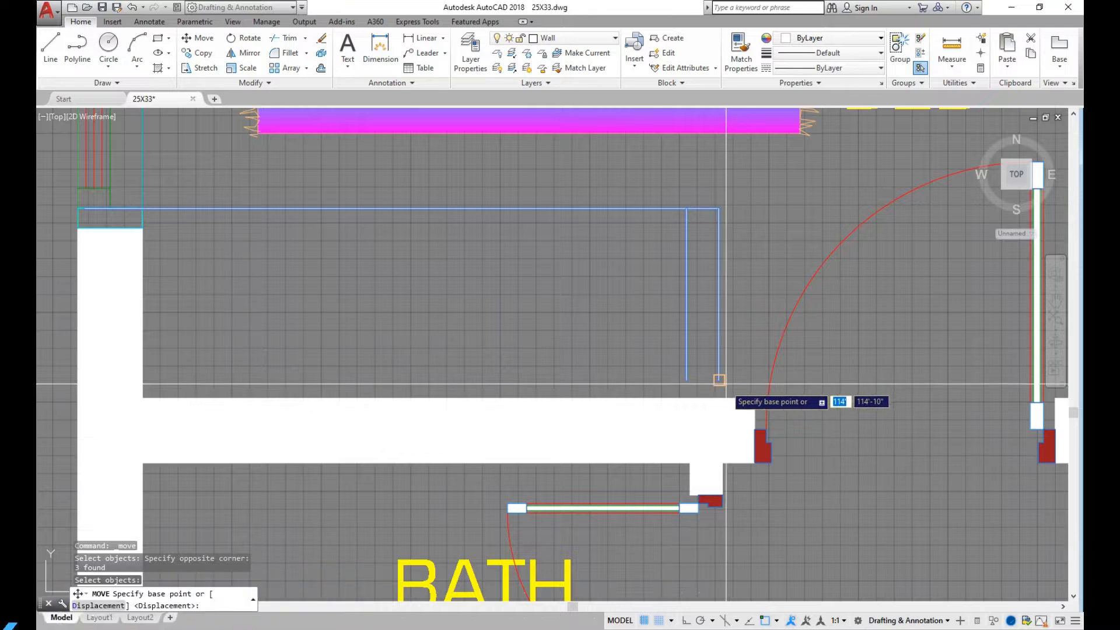
{"action": "key", "text": "Return"}
{"action": "left_click", "coordinate": [687, 620]}
{"action": "left_click", "coordinate": [718, 380]}
{"action": "left_click", "coordinate": [718, 398]}
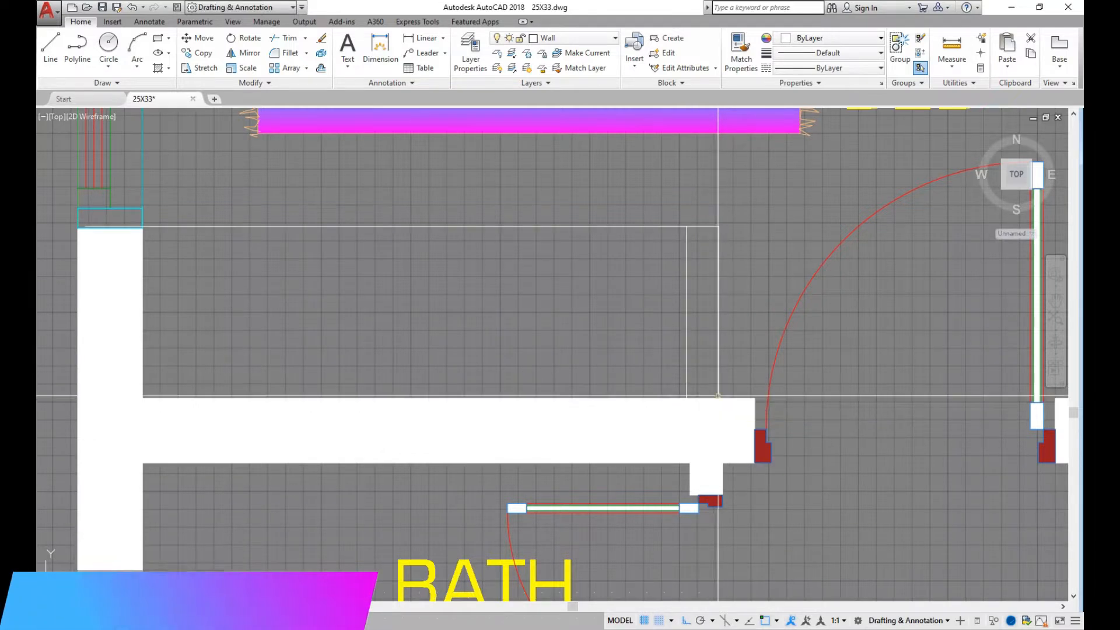
Trim the wardrobe's front line back to the inner face of the outer wall
{"action": "scroll", "coordinate": [134, 233], "scroll_direction": "up", "scroll_amount": 8}
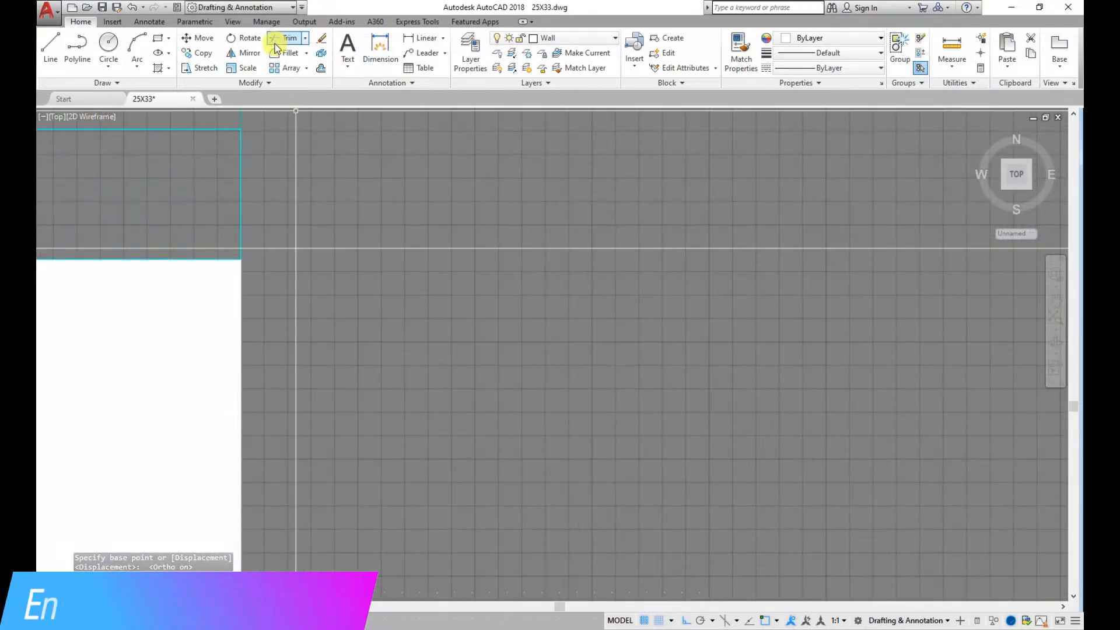
{"action": "right_click", "coordinate": [290, 282]}
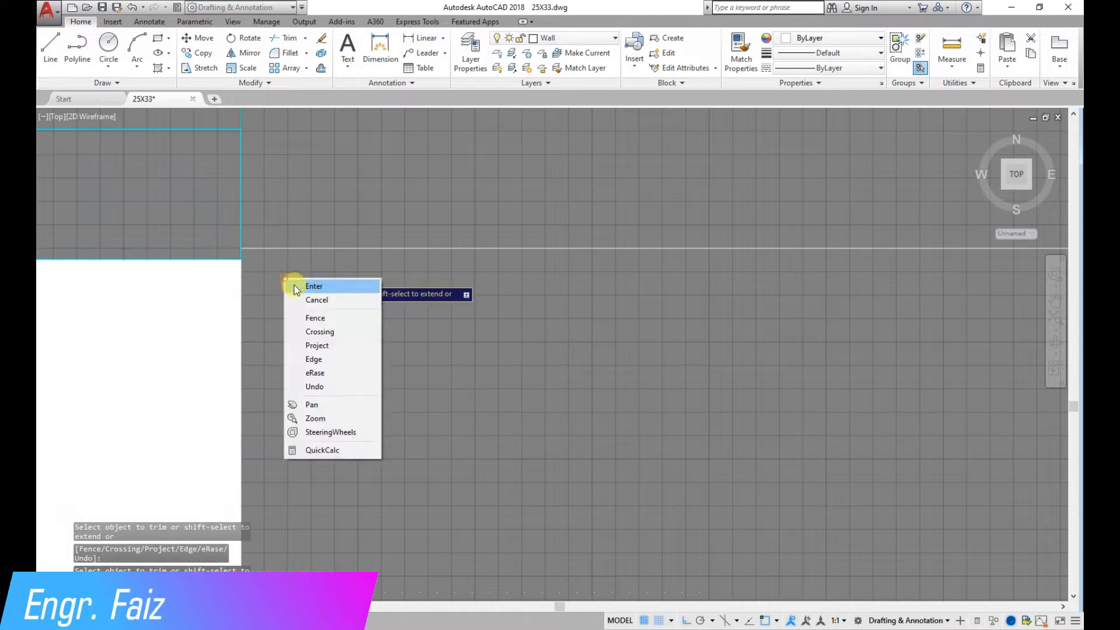
Move the upper-left bedroom's window straight up along the outer wall, clear of the wardrobe line
{"action": "scroll", "coordinate": [303, 326], "scroll_direction": "down", "scroll_amount": 6}
{"action": "scroll", "coordinate": [269, 181], "scroll_direction": "up", "scroll_amount": 4}
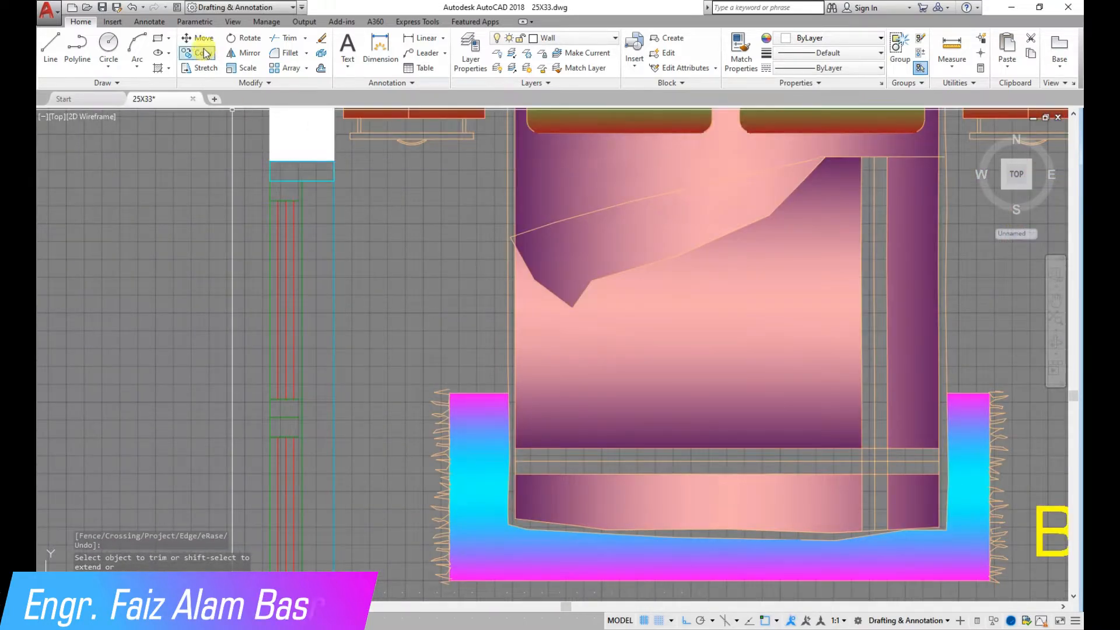
{"action": "scroll", "coordinate": [249, 185], "scroll_direction": "down", "scroll_amount": 2}
{"action": "left_click", "coordinate": [318, 502]}
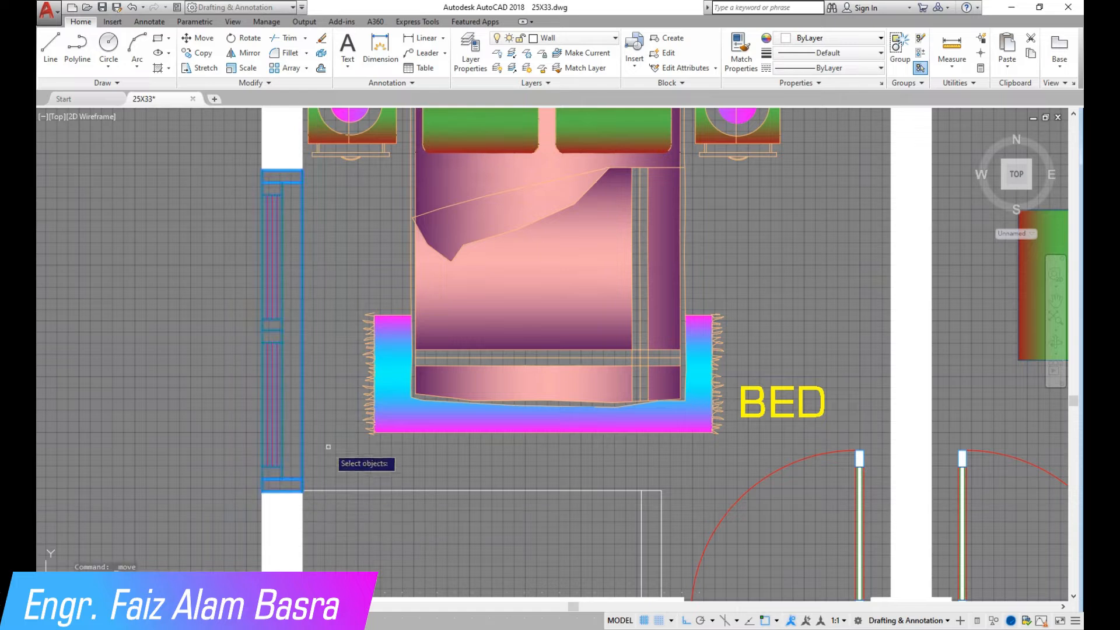
{"action": "key", "text": "Return"}
{"action": "left_click", "coordinate": [327, 446]}
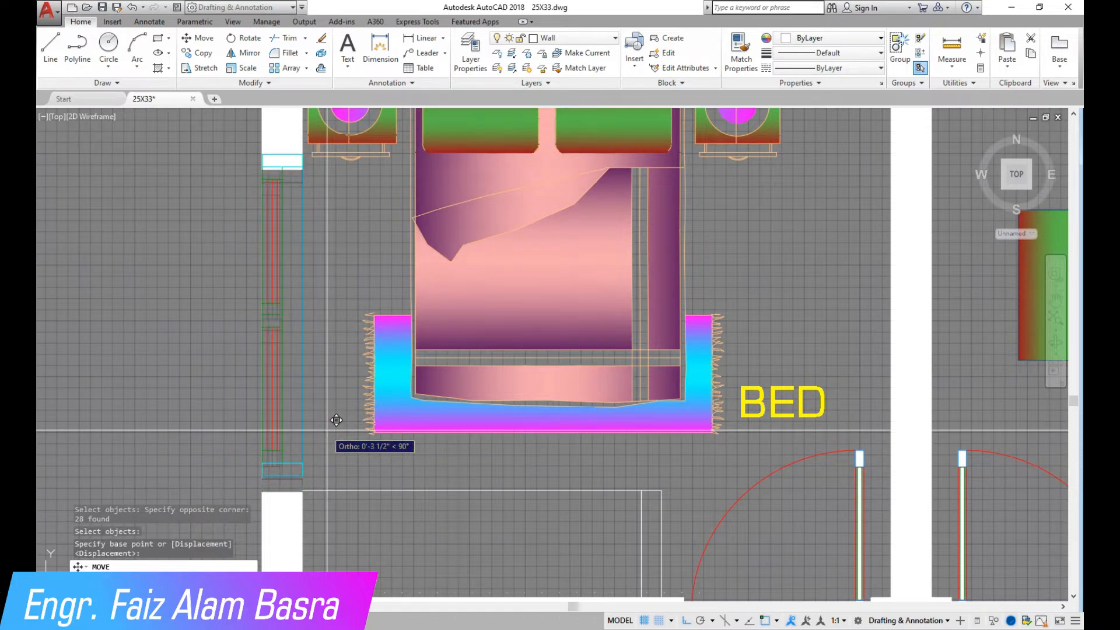
{"action": "left_click", "coordinate": [331, 413]}
Stretch the edge of the wall hatch below the moved window up to the window's lower end
{"action": "scroll", "coordinate": [274, 506], "scroll_direction": "up", "scroll_amount": 2}
{"action": "left_click", "coordinate": [290, 479]}
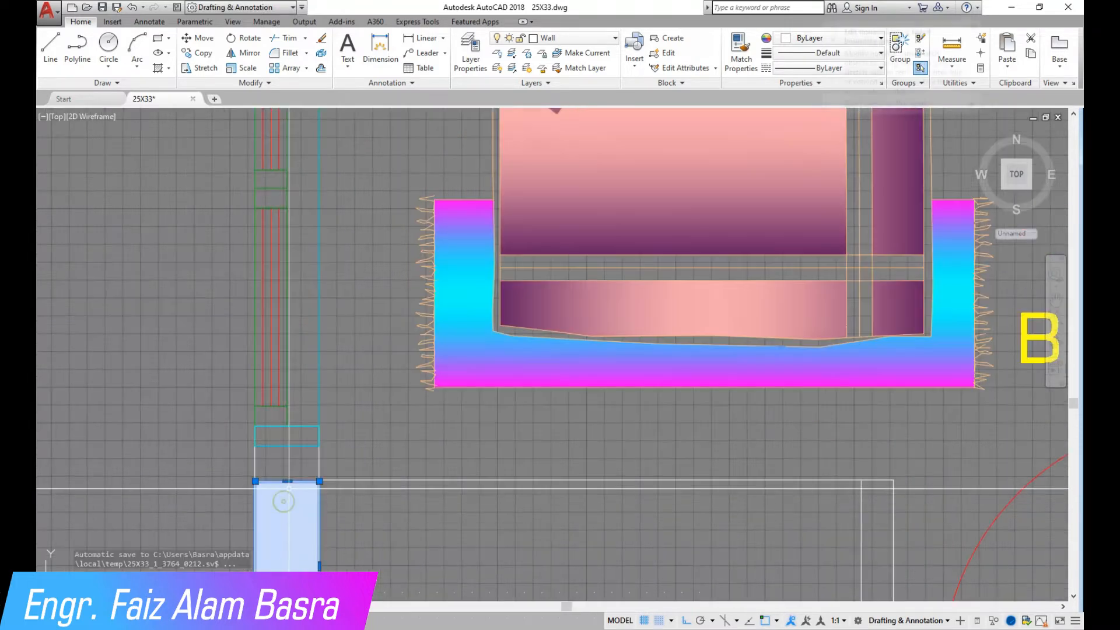
{"action": "left_click", "coordinate": [290, 479]}
{"action": "left_click", "coordinate": [287, 447]}
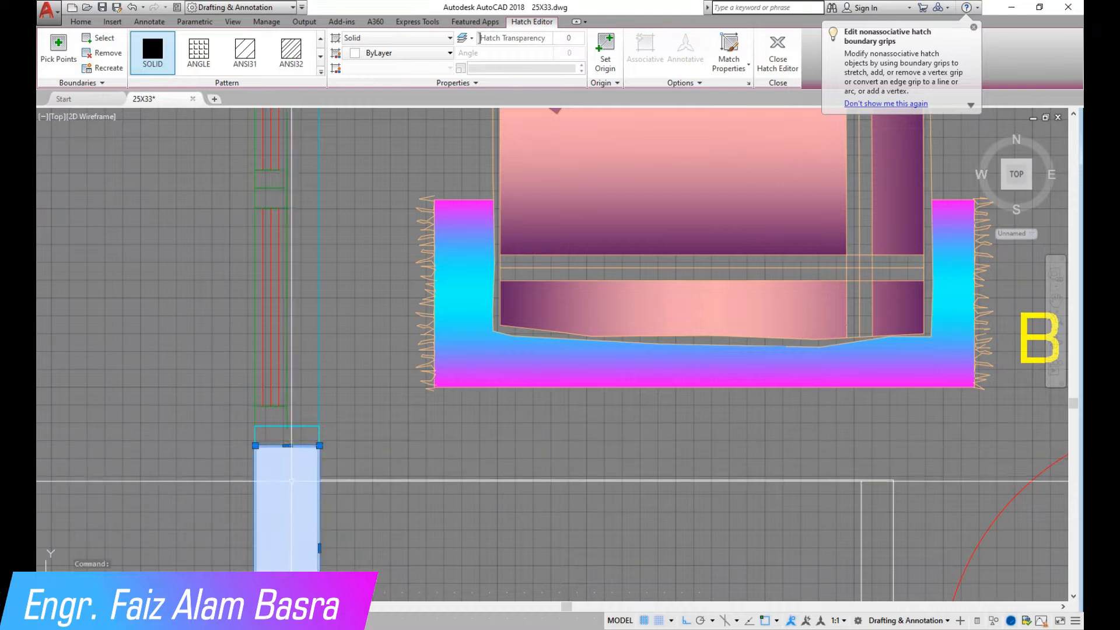
{"action": "scroll", "coordinate": [300, 503], "scroll_direction": "up", "scroll_amount": 1}
{"action": "key", "text": "Escape"}
Stretch the edge of the wall hatch above the moved window back to the window's upper end
{"action": "scroll", "coordinate": [310, 502], "scroll_direction": "down", "scroll_amount": 3}
{"action": "scroll", "coordinate": [302, 262], "scroll_direction": "up", "scroll_amount": 2}
{"action": "left_click", "coordinate": [320, 289]}
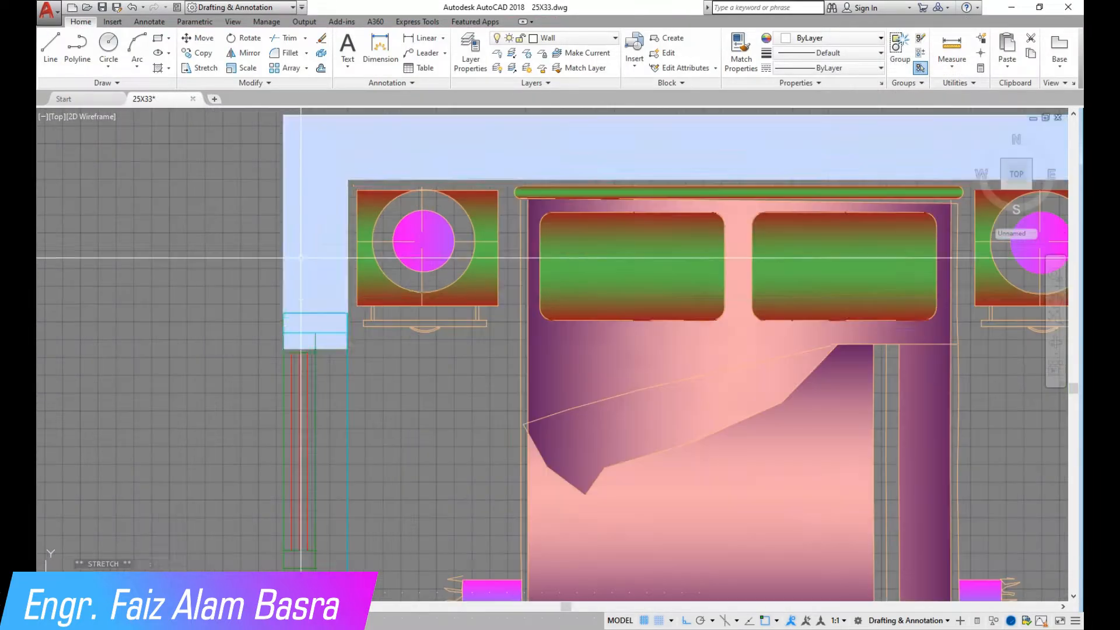
{"action": "left_click", "coordinate": [315, 348]}
{"action": "left_click", "coordinate": [315, 312]}
{"action": "key", "text": "Escape"}
{"action": "scroll", "coordinate": [313, 363], "scroll_direction": "down", "scroll_amount": 5}
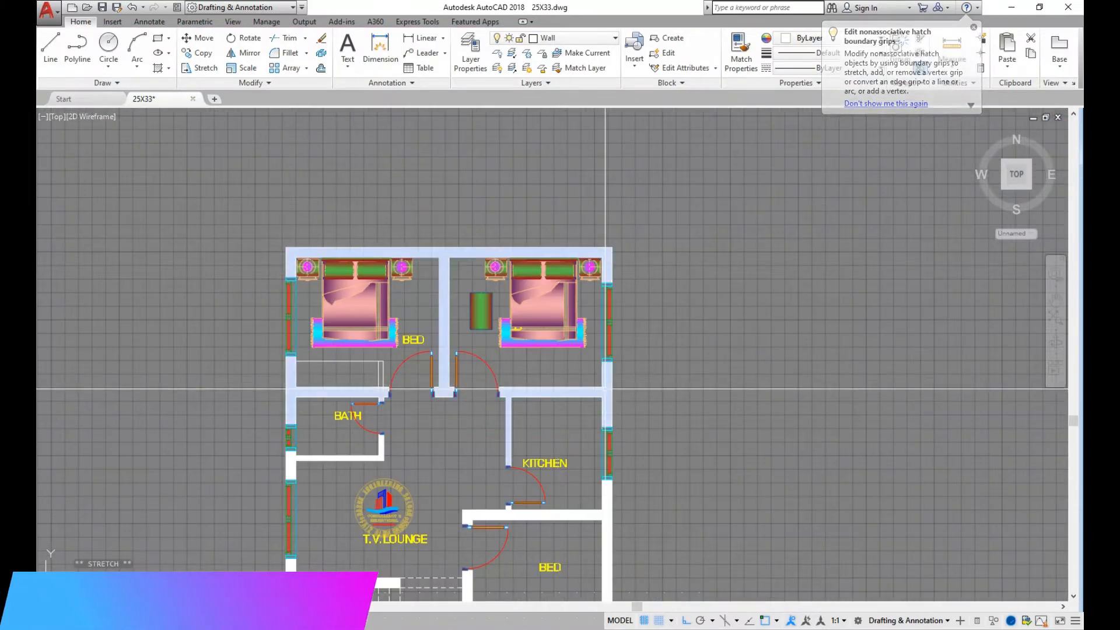
Mirror the upper-left bedroom's wardrobe outline into the upper-right bedroom about the vertical axis through the outer top wall's midpoint, keeping the original
{"action": "scroll", "coordinate": [605, 385], "scroll_direction": "up", "scroll_amount": 2}
{"action": "scroll", "coordinate": [231, 384], "scroll_direction": "up", "scroll_amount": 2}
{"action": "scroll", "coordinate": [256, 375], "scroll_direction": "down", "scroll_amount": 2}
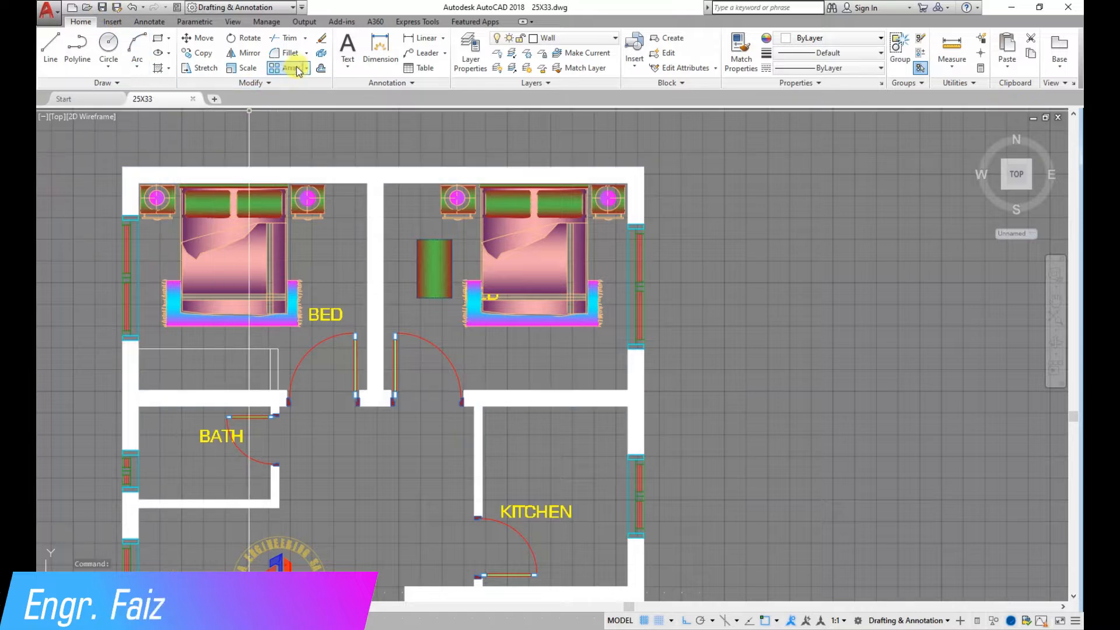
{"action": "scroll", "coordinate": [133, 420], "scroll_direction": "up", "scroll_amount": 2}
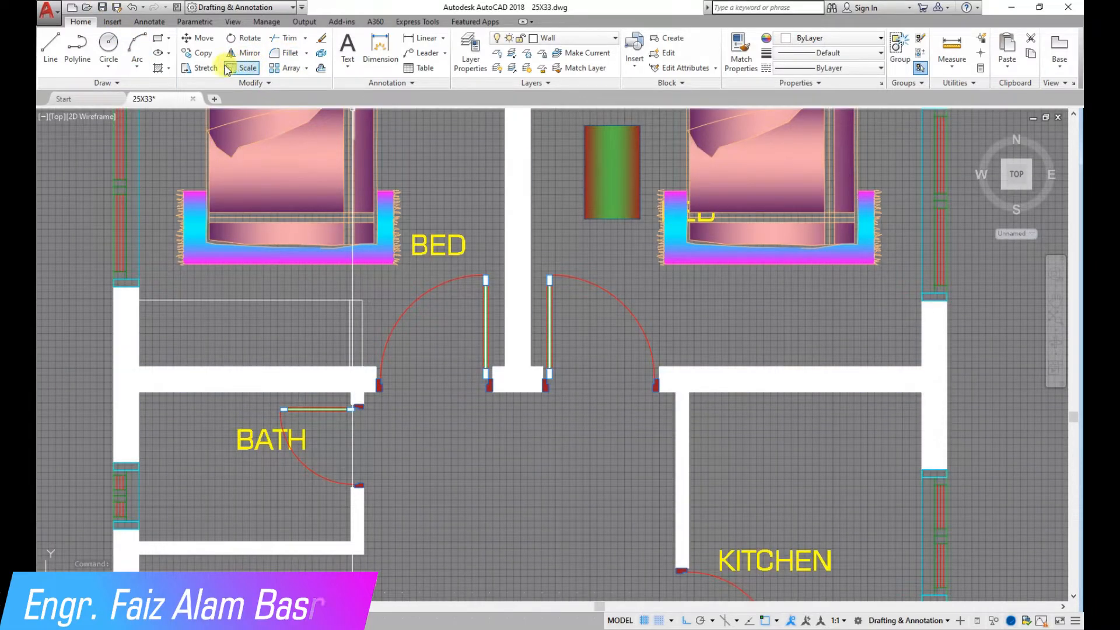
{"action": "scroll", "coordinate": [430, 421], "scroll_direction": "down", "scroll_amount": 1}
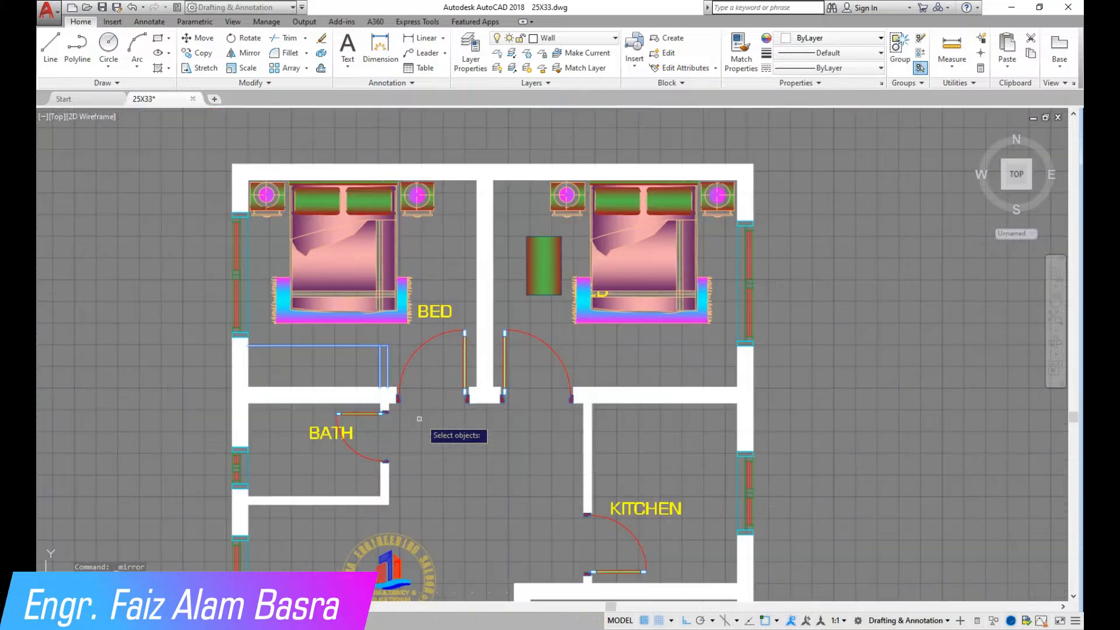
{"action": "key", "text": "Return"}
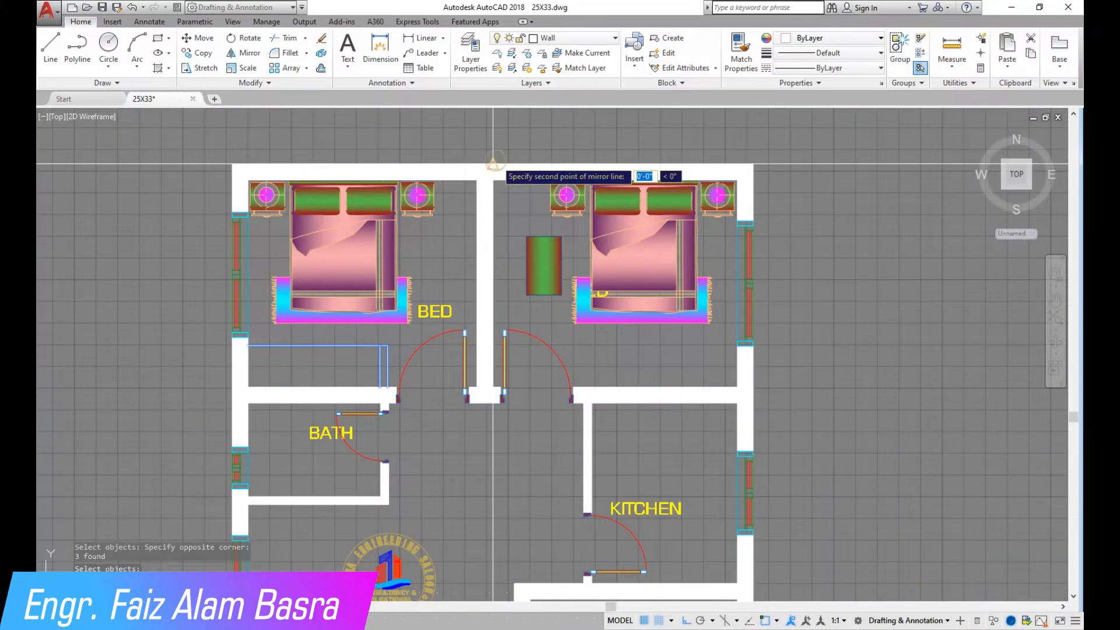
{"action": "left_click", "coordinate": [498, 129]}
{"action": "left_click", "coordinate": [527, 174]}
{"action": "scroll", "coordinate": [639, 356], "scroll_direction": "up", "scroll_amount": 2}
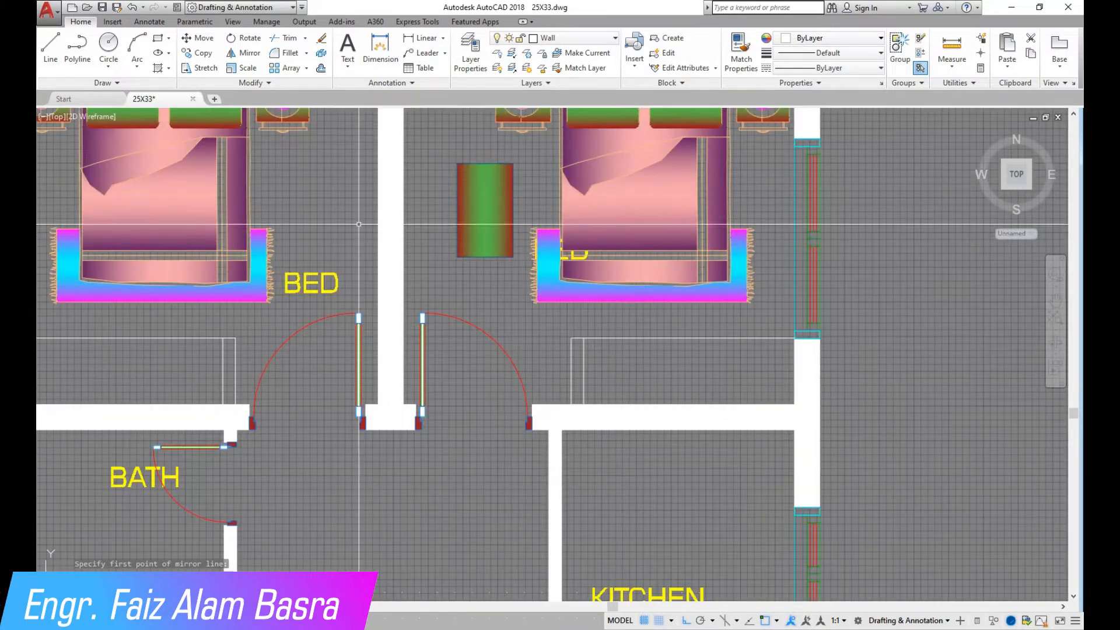
Draw a diagonal line across each of the two wardrobes, from the end panel's upper inner corner to the lower corner at the outer wall
{"action": "left_click", "coordinate": [49, 46]}
{"action": "scroll", "coordinate": [770, 389], "scroll_direction": "up", "scroll_amount": 2}
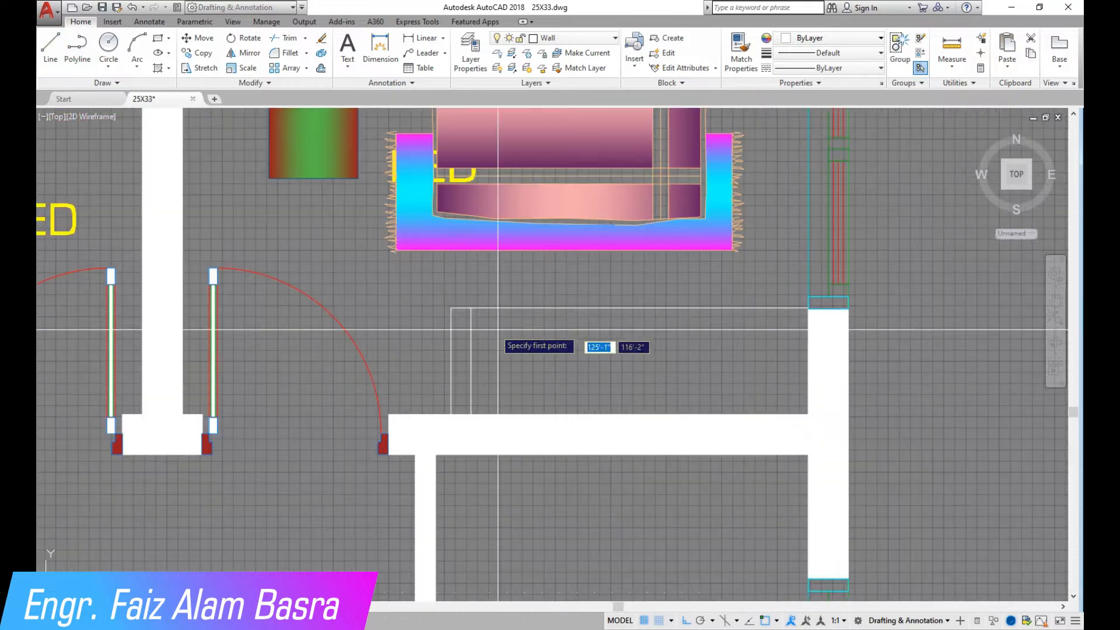
{"action": "left_click", "coordinate": [471, 309]}
{"action": "key", "text": "Escape"}
{"action": "scroll", "coordinate": [776, 379], "scroll_direction": "down", "scroll_amount": 4}
{"action": "scroll", "coordinate": [372, 389], "scroll_direction": "up", "scroll_amount": 2}
{"action": "left_click", "coordinate": [276, 396]}
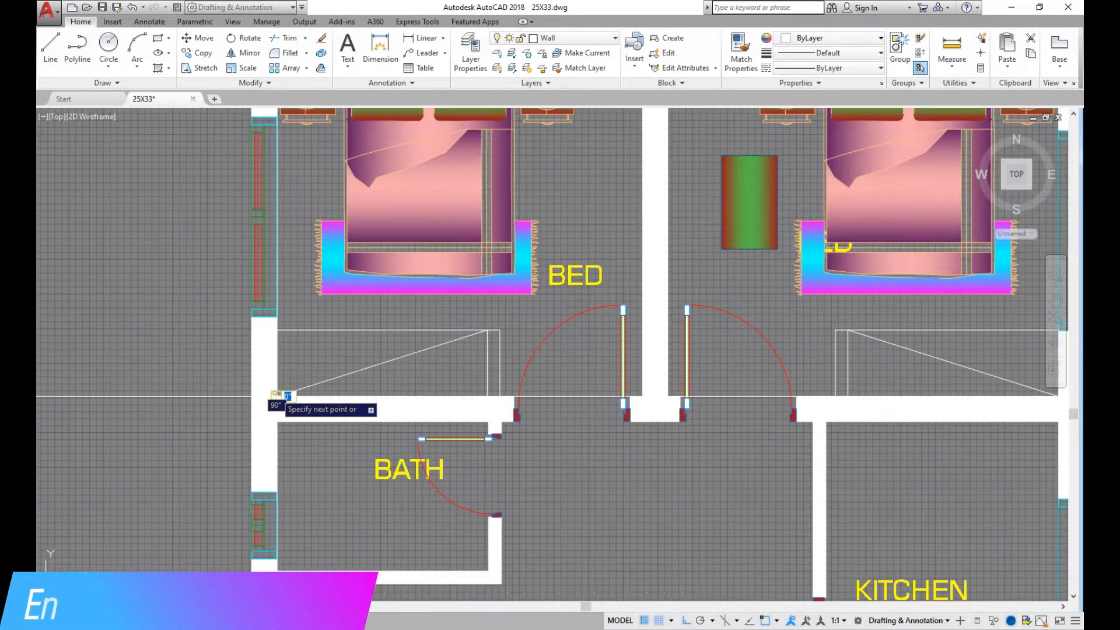
{"action": "scroll", "coordinate": [306, 375], "scroll_direction": "down", "scroll_amount": 2}
{"action": "scroll", "coordinate": [718, 370], "scroll_direction": "up", "scroll_amount": 2}
{"action": "scroll", "coordinate": [696, 388], "scroll_direction": "down", "scroll_amount": 3}
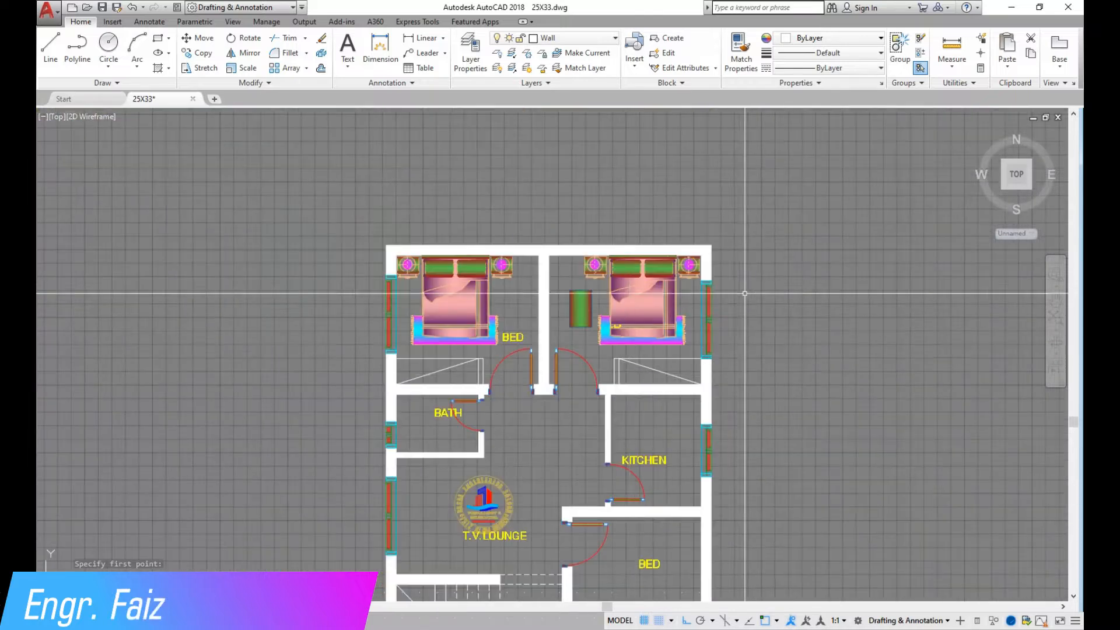
Delete the upper-right bedroom's window from the outer wall
{"action": "scroll", "coordinate": [723, 309], "scroll_direction": "up", "scroll_amount": 6}
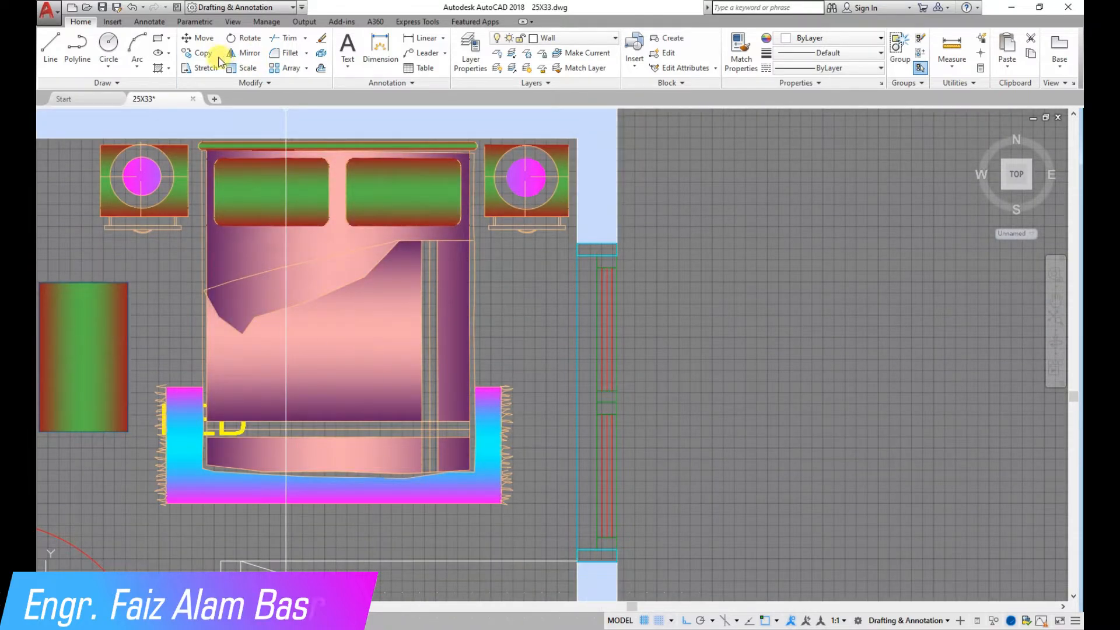
{"action": "left_click", "coordinate": [570, 237]}
{"action": "left_click", "coordinate": [648, 569]}
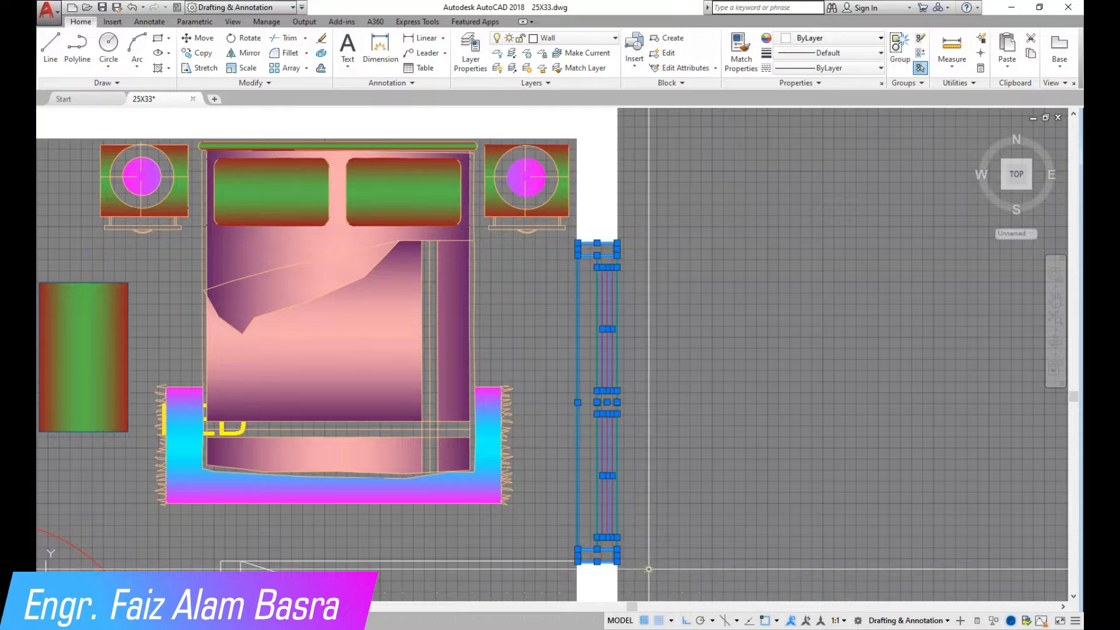
{"action": "scroll", "coordinate": [718, 438], "scroll_direction": "down", "scroll_amount": 4}
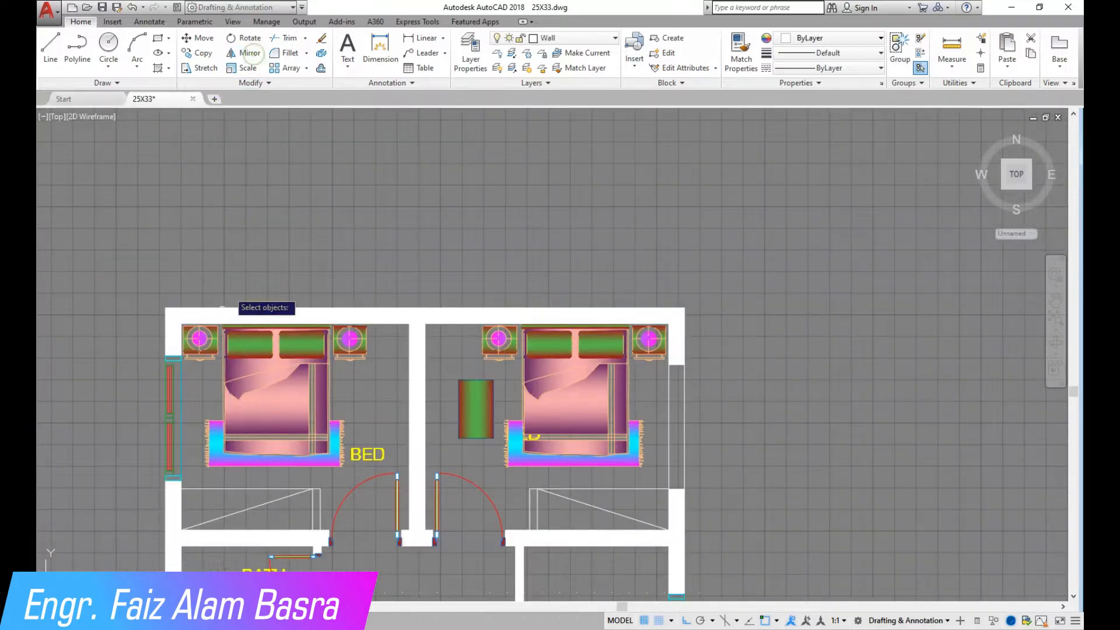
Mirror the upper-left bedroom's window onto the upper-right bedroom's outer wall about the plan's vertical centre axis, keeping the original
{"action": "scroll", "coordinate": [133, 416], "scroll_direction": "up", "scroll_amount": 2}
{"action": "left_click", "coordinate": [161, 312]}
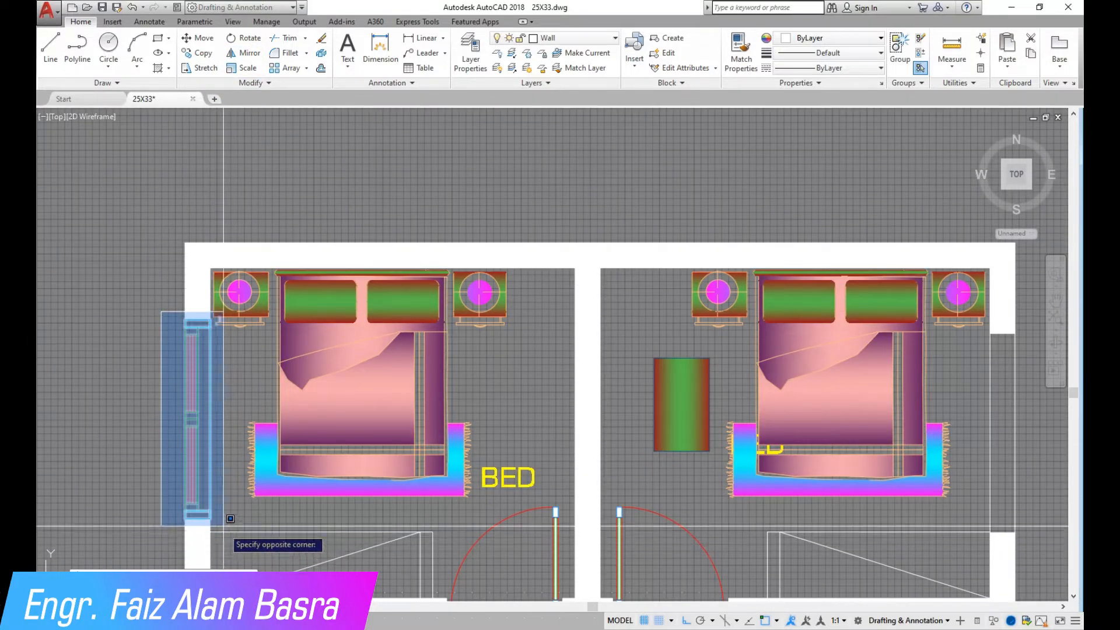
{"action": "left_click", "coordinate": [231, 519]}
{"action": "key", "text": "Return"}
{"action": "left_click", "coordinate": [600, 242]}
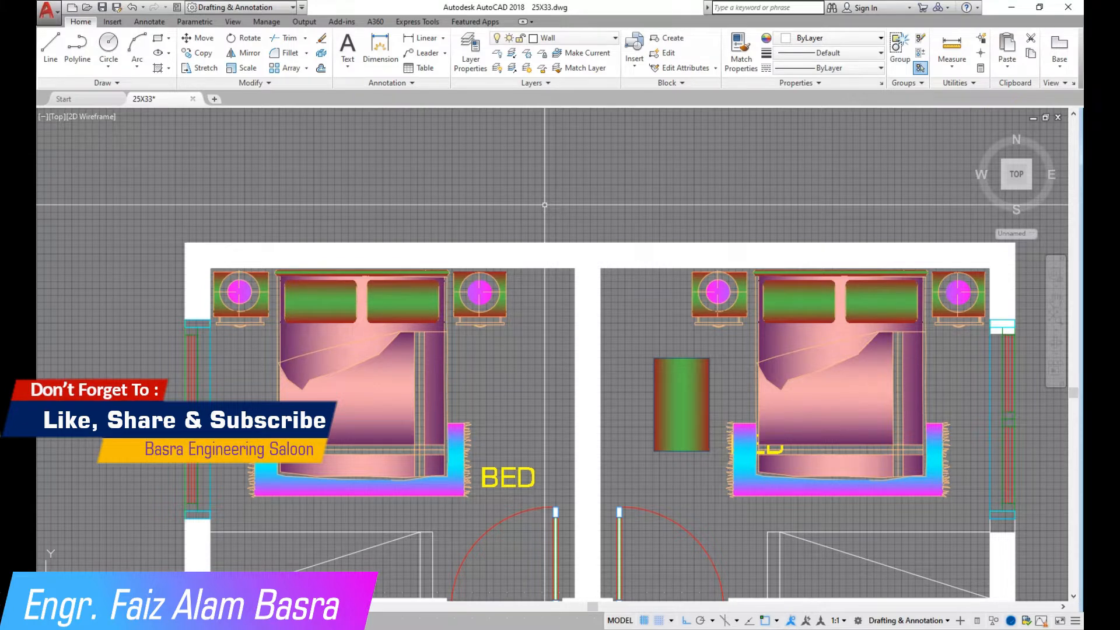
Hatch the narrow end panels of both wardrobes with the SOLID pattern
{"action": "scroll", "coordinate": [544, 205], "scroll_direction": "down", "scroll_amount": 5}
{"action": "scroll", "coordinate": [478, 435], "scroll_direction": "up", "scroll_amount": 5}
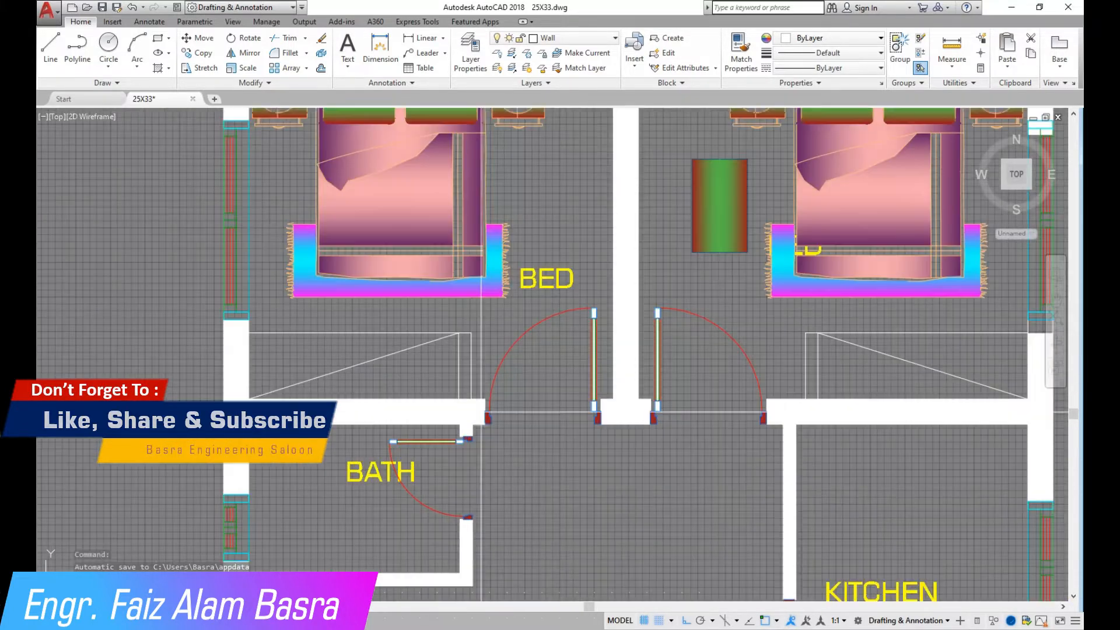
{"action": "type", "text": "h"}
{"action": "key", "text": "Return"}
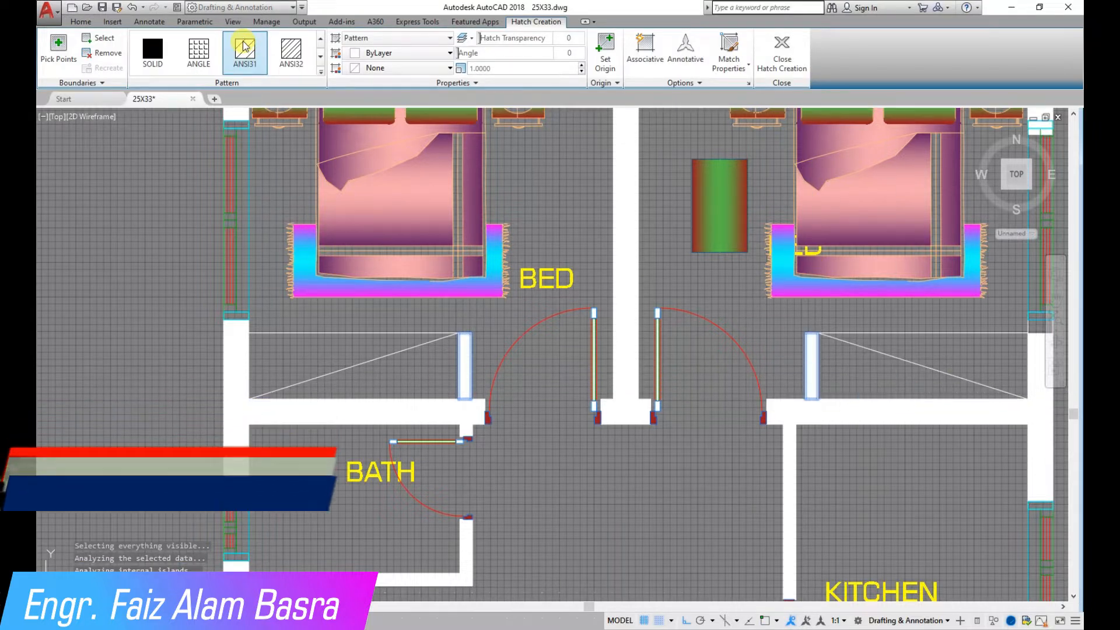
{"action": "left_click", "coordinate": [152, 53]}
{"action": "key", "text": "Escape"}
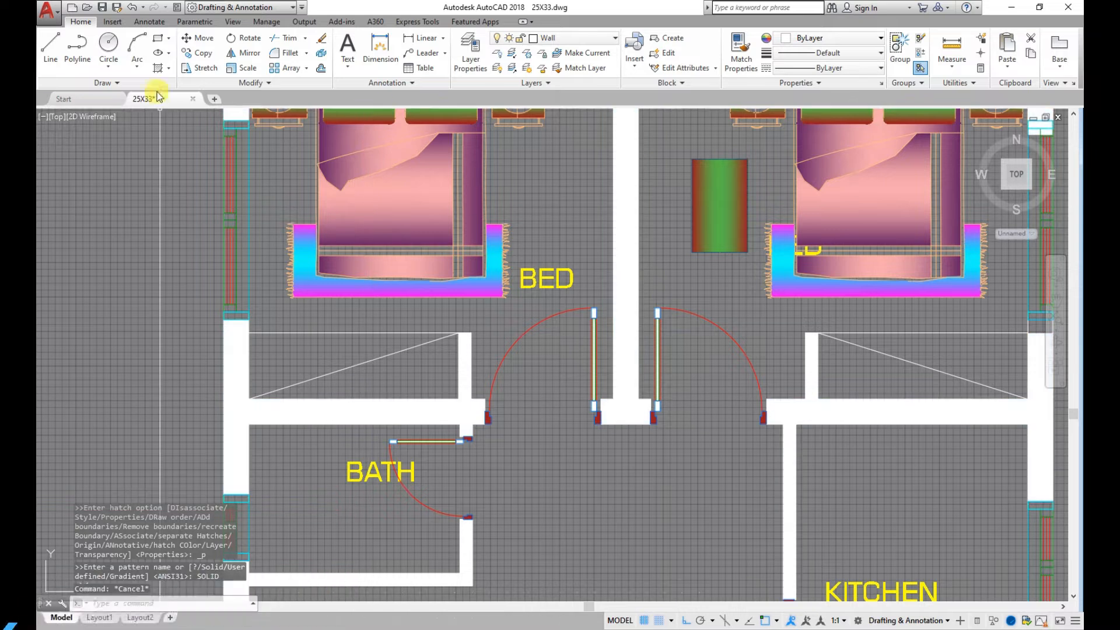
Fill the triangle below the diagonal in both wardrobes with a SOLID hatch
{"action": "key", "text": "Return"}
{"action": "left_click", "coordinate": [405, 378]}
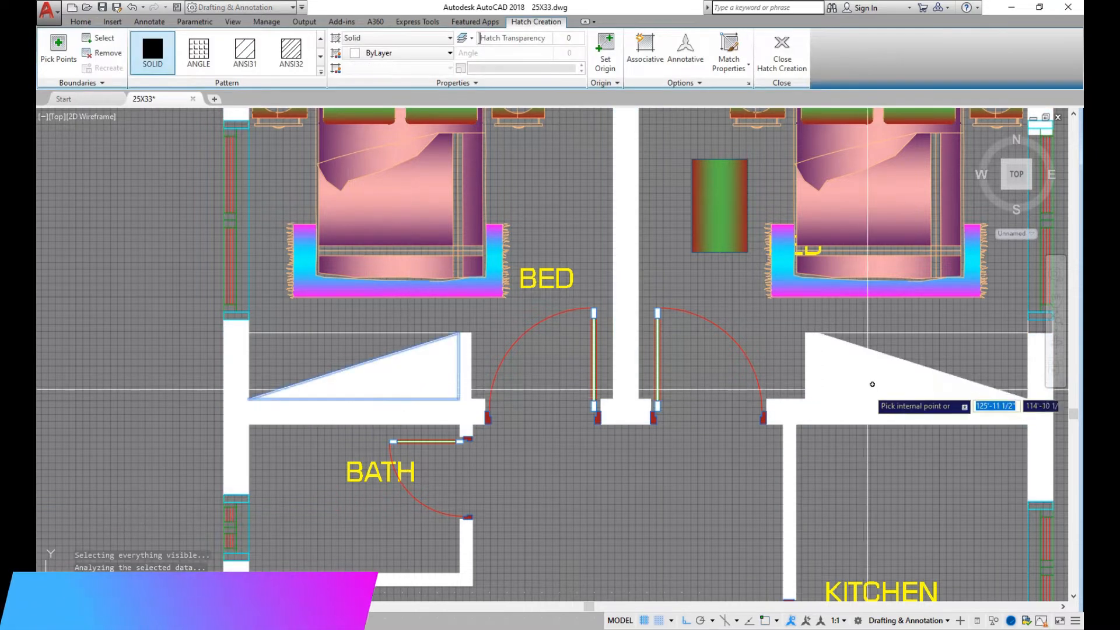
{"action": "left_click", "coordinate": [852, 374]}
{"action": "key", "text": "Return"}
{"action": "scroll", "coordinate": [544, 304], "scroll_direction": "down", "scroll_amount": 5}
{"action": "scroll", "coordinate": [544, 304], "scroll_direction": "up", "scroll_amount": 2}
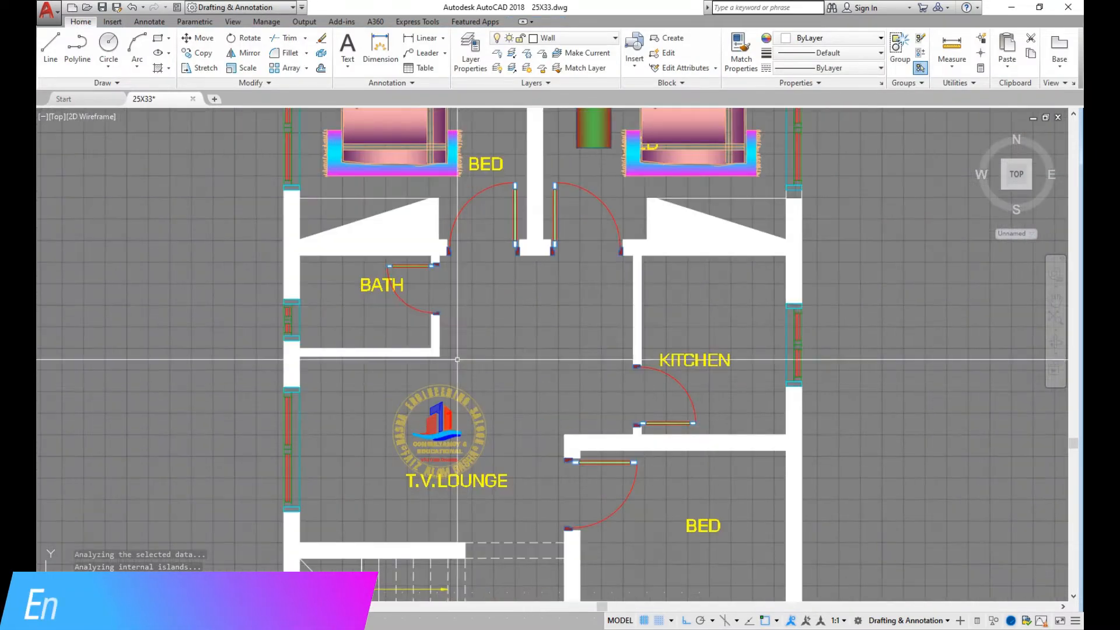
{"action": "scroll", "coordinate": [572, 238], "scroll_direction": "up", "scroll_amount": 4}
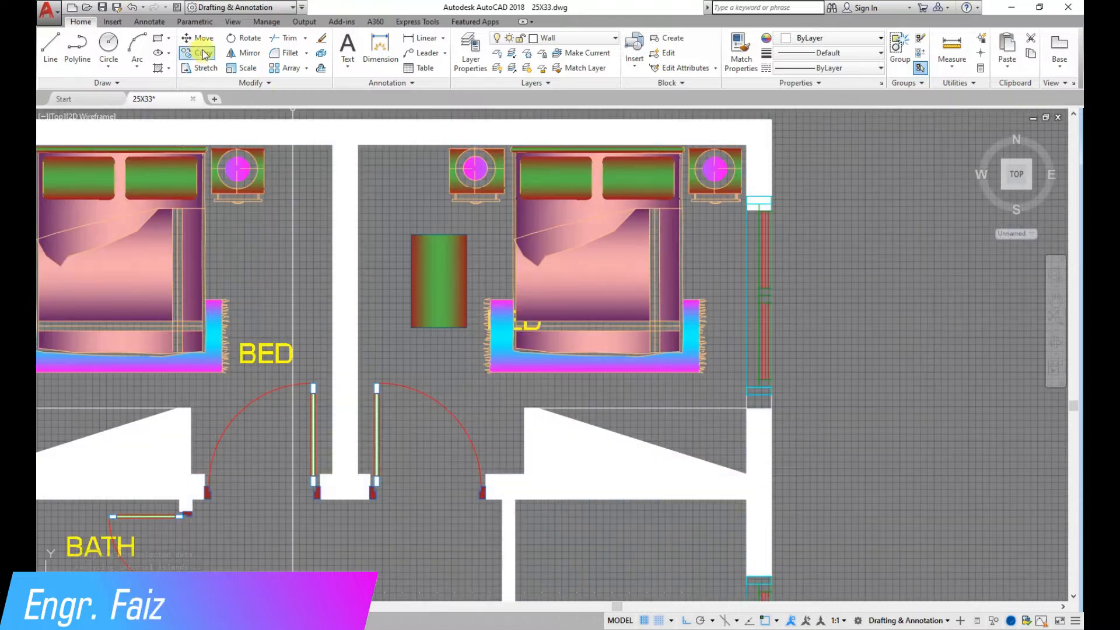
{"action": "scroll", "coordinate": [456, 185], "scroll_direction": "down", "scroll_amount": 4}
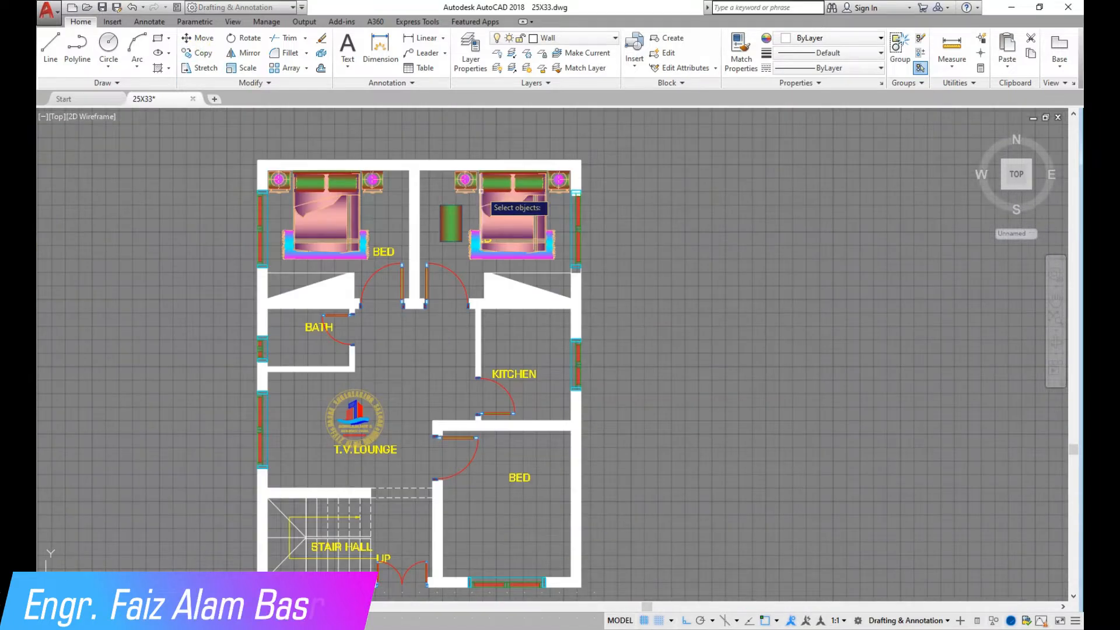
{"action": "scroll", "coordinate": [671, 216], "scroll_direction": "down", "scroll_amount": 2}
{"action": "scroll", "coordinate": [564, 216], "scroll_direction": "up", "scroll_amount": 4}
{"action": "scroll", "coordinate": [546, 236], "scroll_direction": "down", "scroll_amount": 6}
{"action": "scroll", "coordinate": [546, 233], "scroll_direction": "down", "scroll_amount": 3}
{"action": "scroll", "coordinate": [361, 216], "scroll_direction": "up", "scroll_amount": 10}
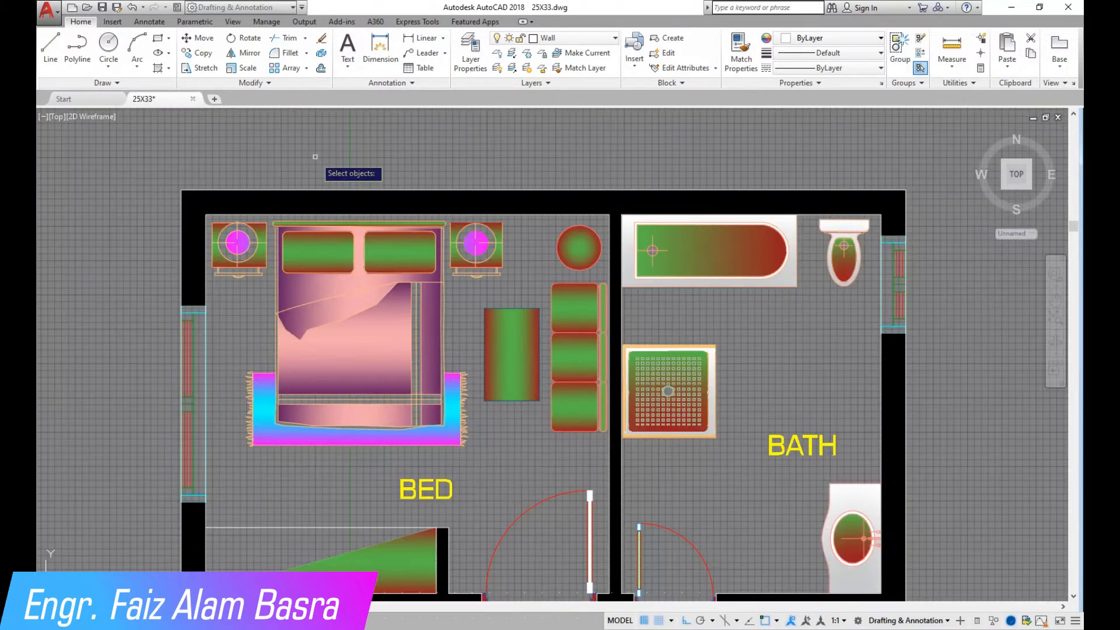
{"action": "left_click", "coordinate": [516, 466]}
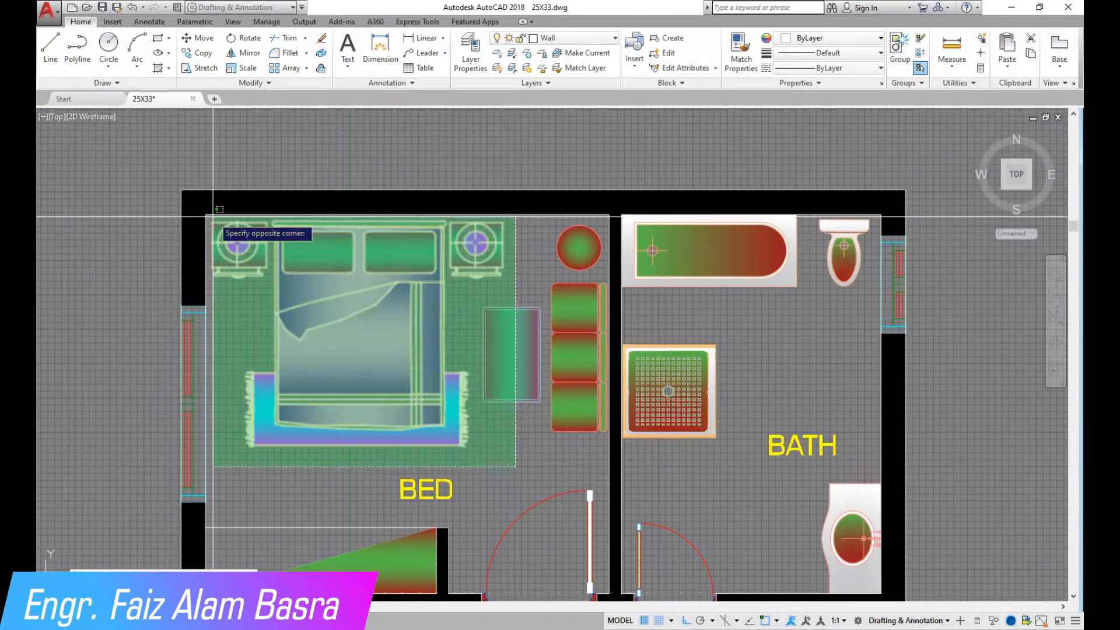
{"action": "left_click", "coordinate": [213, 225]}
{"action": "key", "text": "Return"}
{"action": "left_click", "coordinate": [366, 392]}
{"action": "scroll", "coordinate": [356, 267], "scroll_direction": "down", "scroll_amount": 5}
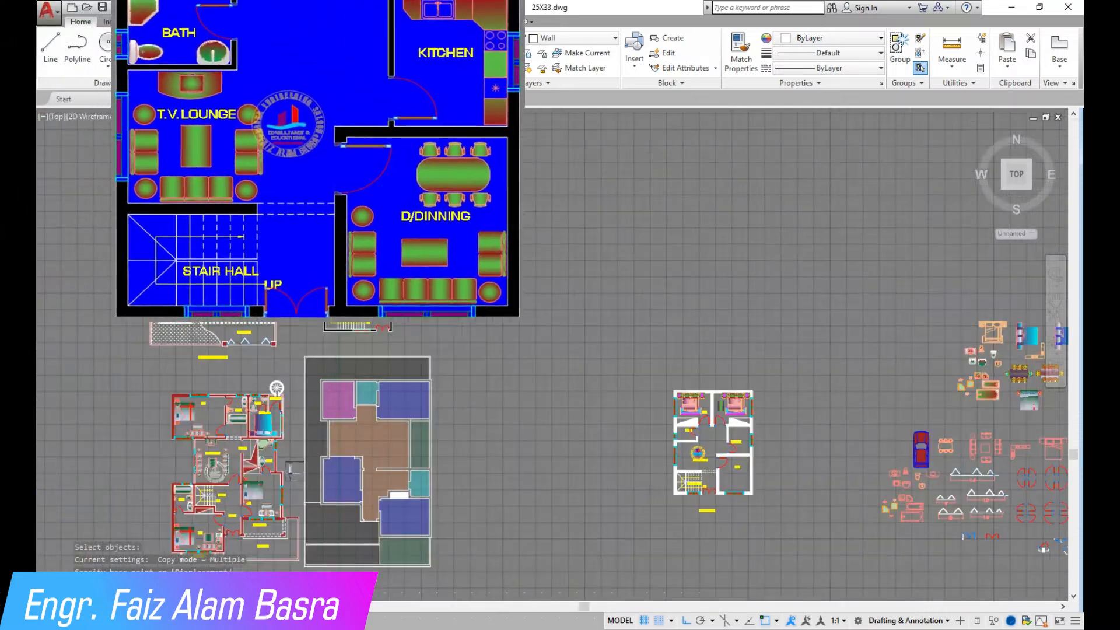
{"action": "scroll", "coordinate": [819, 526], "scroll_direction": "up", "scroll_amount": 1}
{"action": "scroll", "coordinate": [819, 520], "scroll_direction": "up", "scroll_amount": 2}
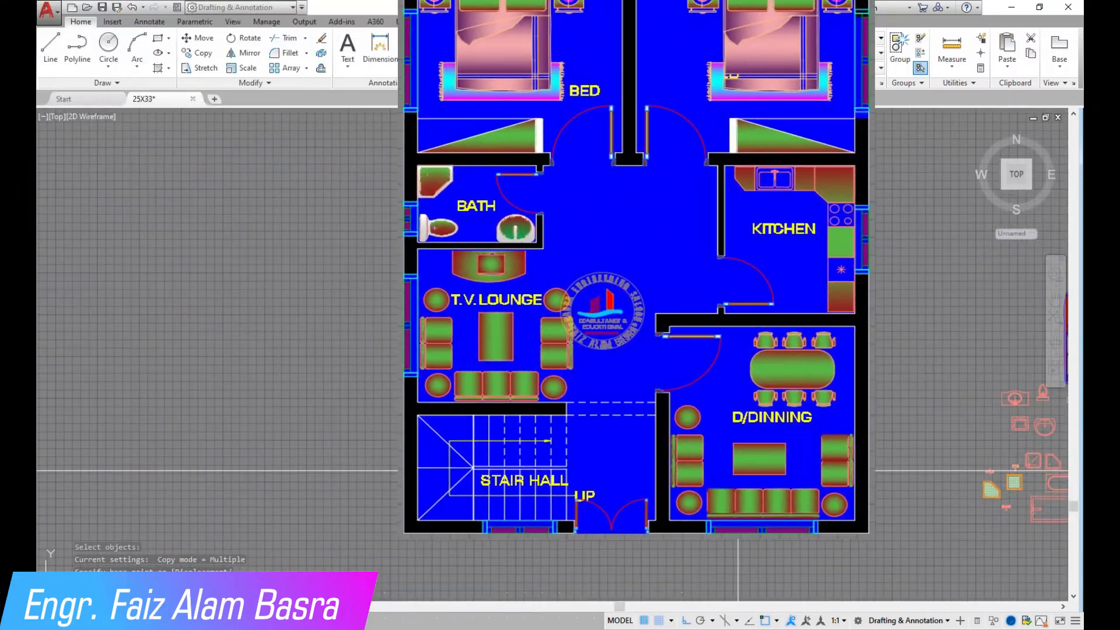
{"action": "left_click", "coordinate": [653, 330]}
{"action": "scroll", "coordinate": [653, 330], "scroll_direction": "down", "scroll_amount": 3}
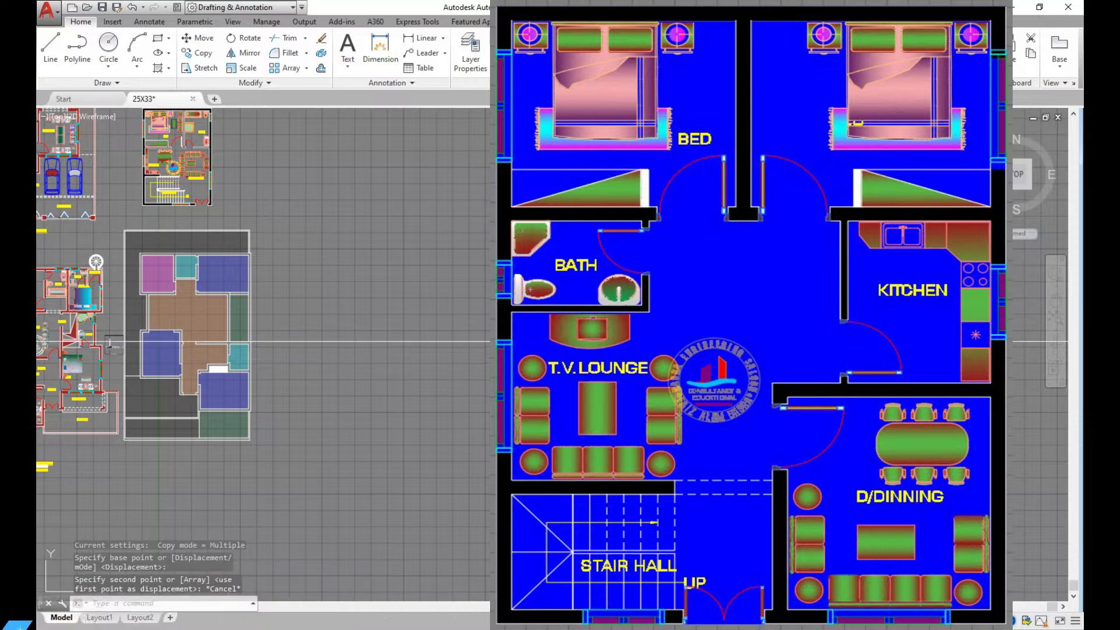
Copy the oval six-chair dining table from the furniture blocks beside the plan into the upper part of the lower-right BED room
{"action": "scroll", "coordinate": [652, 346], "scroll_direction": "up", "scroll_amount": 5}
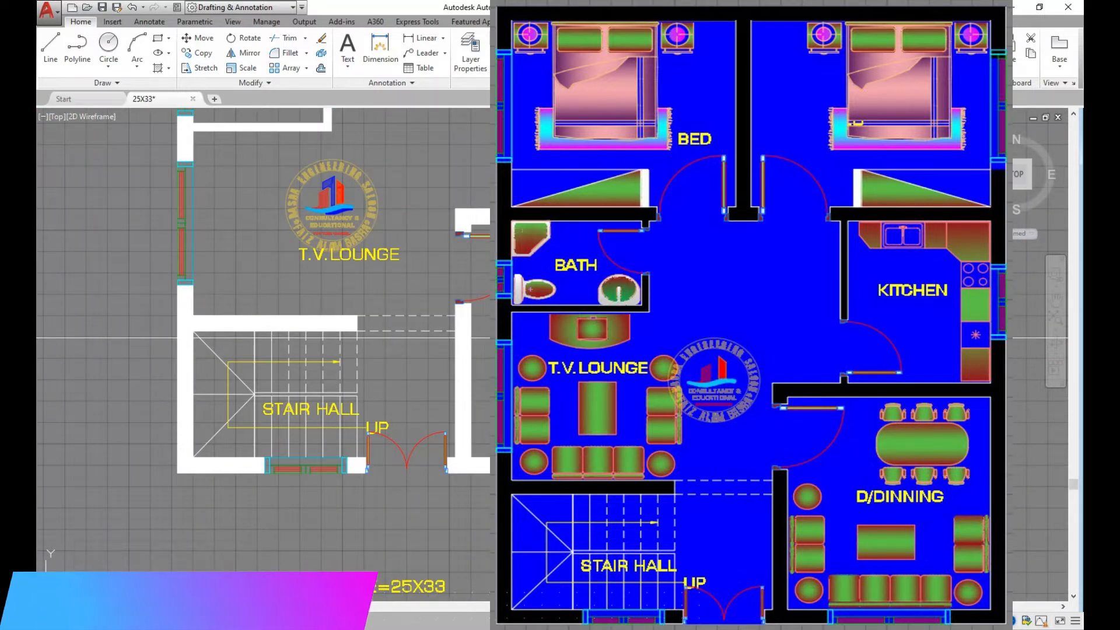
{"action": "scroll", "coordinate": [652, 337], "scroll_direction": "down", "scroll_amount": 5}
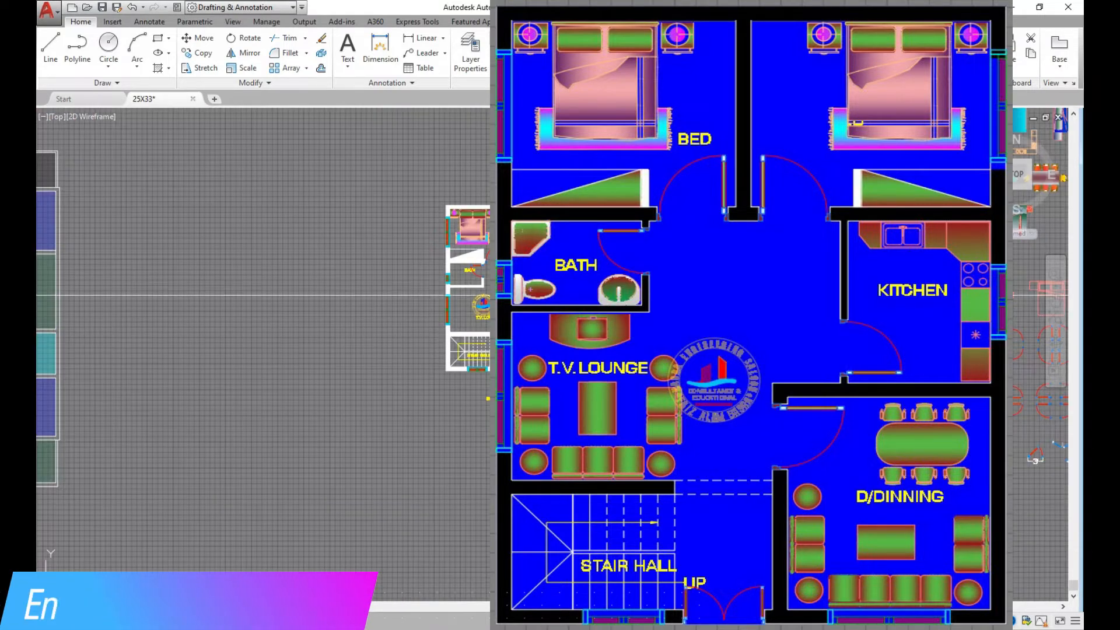
{"action": "left_click", "coordinate": [203, 53]}
{"action": "scroll", "coordinate": [752, 350], "scroll_direction": "up", "scroll_amount": 3}
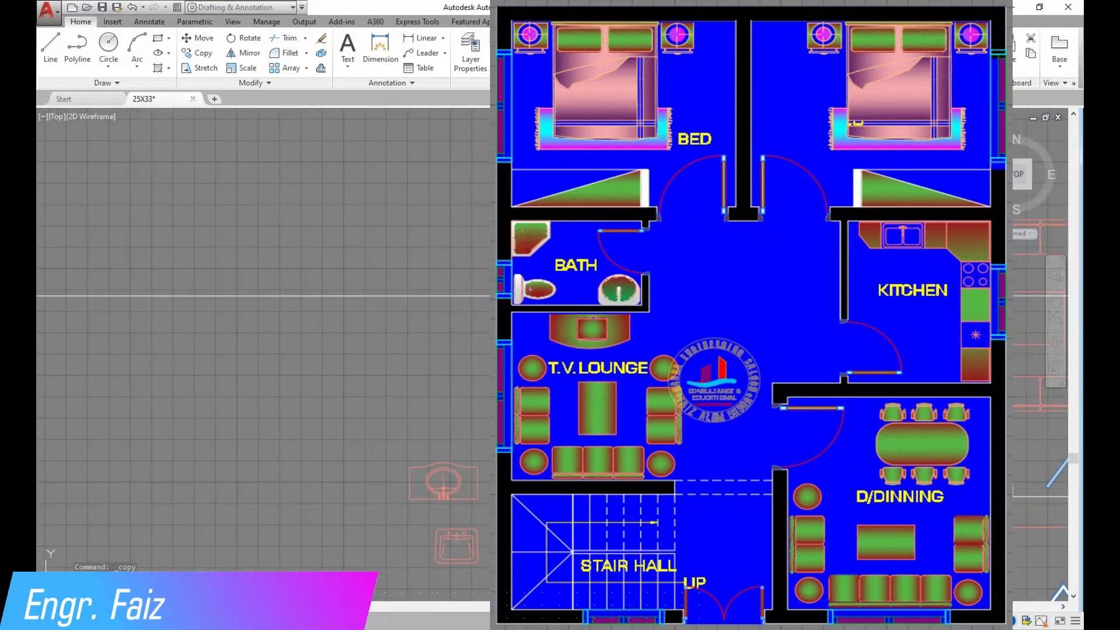
{"action": "scroll", "coordinate": [700, 310], "scroll_direction": "down", "scroll_amount": 5}
{"action": "scroll", "coordinate": [700, 373], "scroll_direction": "up", "scroll_amount": 2}
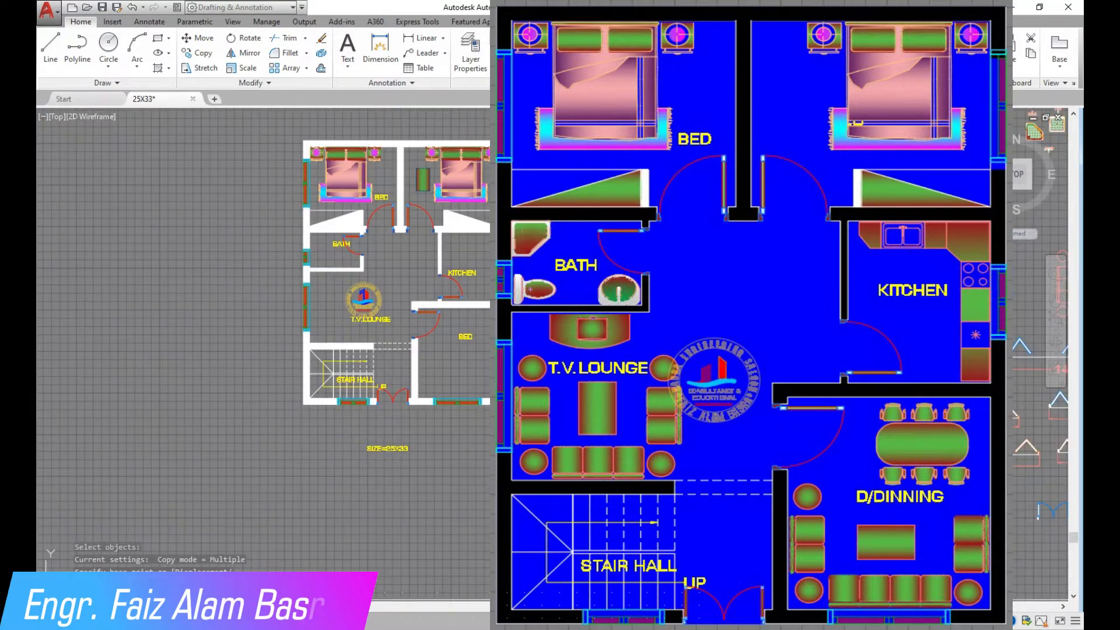
{"action": "scroll", "coordinate": [490, 339], "scroll_direction": "up", "scroll_amount": 4}
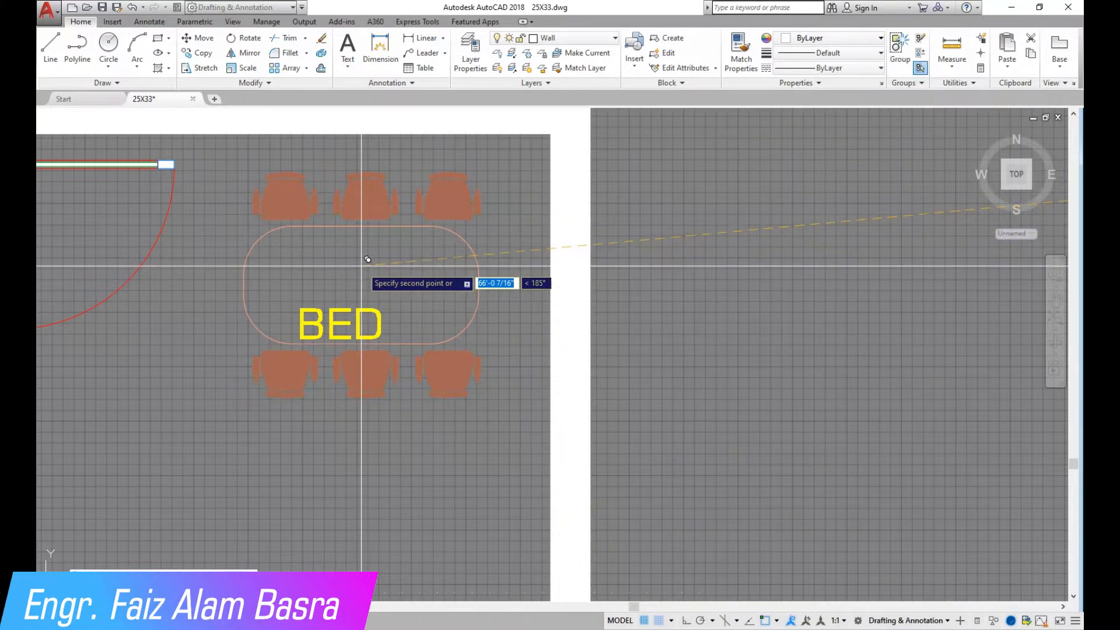
{"action": "key", "text": "Escape"}
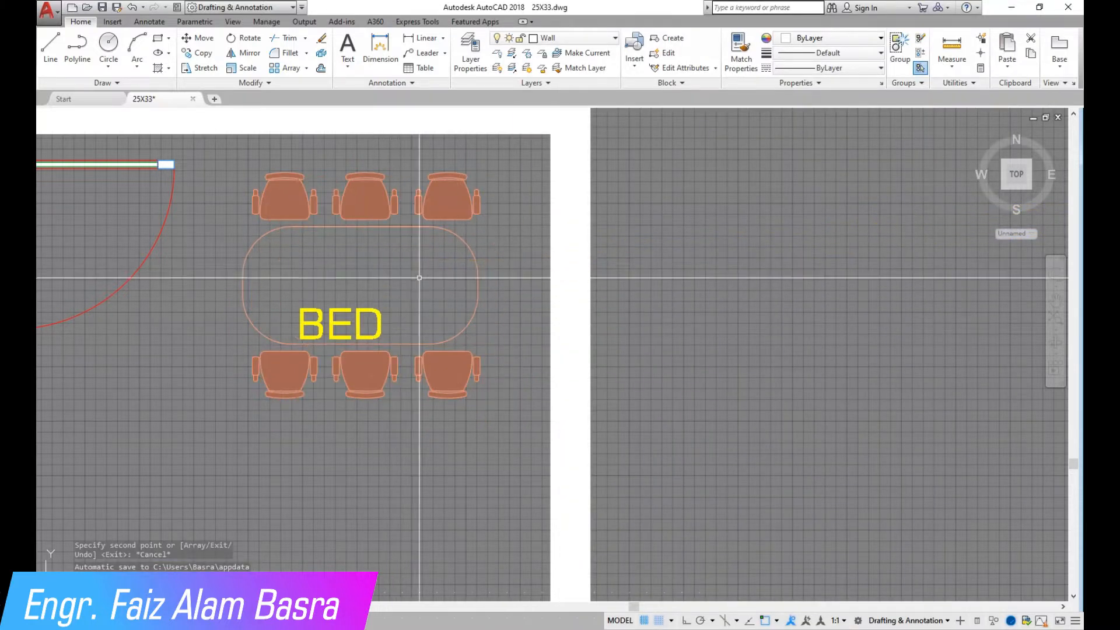
Move the lower-right room's BED label straight down, clear of the dining table and its chairs
{"action": "left_click", "coordinate": [200, 41]}
{"action": "left_click", "coordinate": [329, 308]}
{"action": "key", "text": "Return"}
{"action": "left_click", "coordinate": [338, 288]}
{"action": "left_click", "coordinate": [336, 424]}
Fill the oval dining tabletop in the lower-right room with a SOLID hatch
{"action": "scroll", "coordinate": [445, 290], "scroll_direction": "down", "scroll_amount": 2}
{"action": "scroll", "coordinate": [363, 257], "scroll_direction": "up", "scroll_amount": 1}
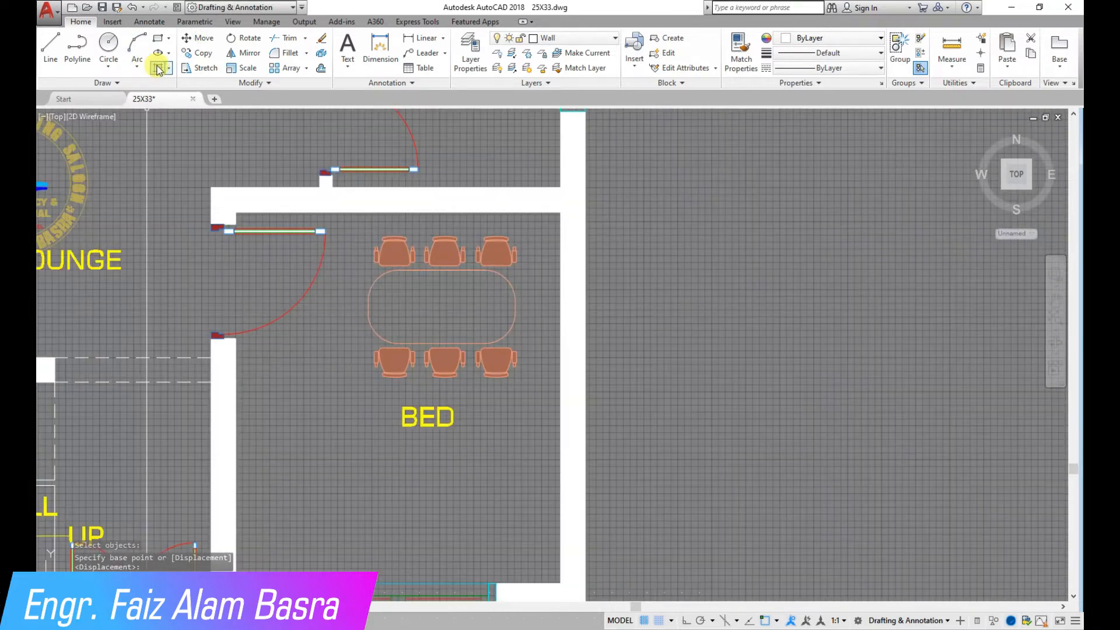
{"action": "left_click", "coordinate": [436, 312]}
{"action": "key", "text": "Return"}
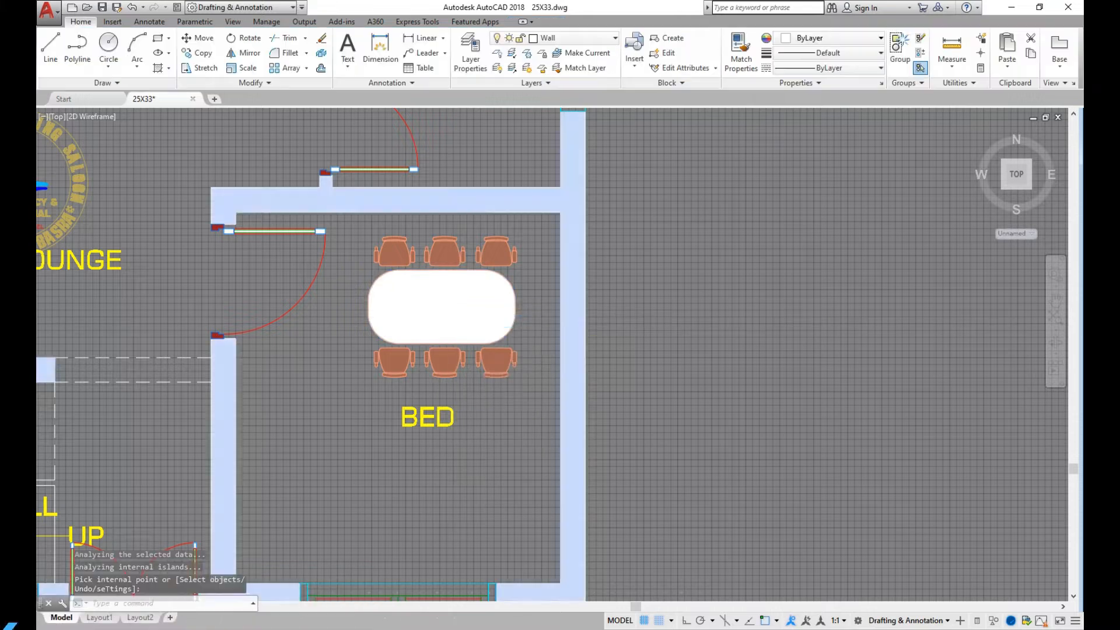
Copy the green gradient six-chair dining set from the furnished plan's kitchen to the empty space right of the 25X33 plan
{"action": "scroll", "coordinate": [524, 304], "scroll_direction": "down", "scroll_amount": 6}
{"action": "scroll", "coordinate": [449, 201], "scroll_direction": "down", "scroll_amount": 2}
{"action": "scroll", "coordinate": [457, 317], "scroll_direction": "up", "scroll_amount": 8}
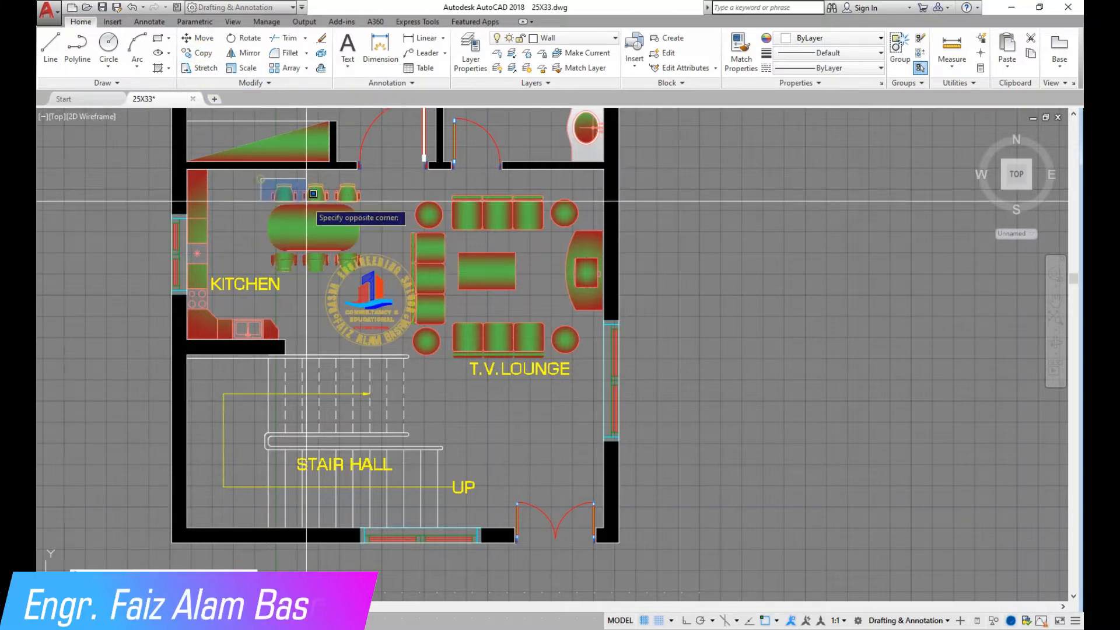
{"action": "left_click", "coordinate": [368, 272]}
{"action": "scroll", "coordinate": [218, 227], "scroll_direction": "down", "scroll_amount": 4}
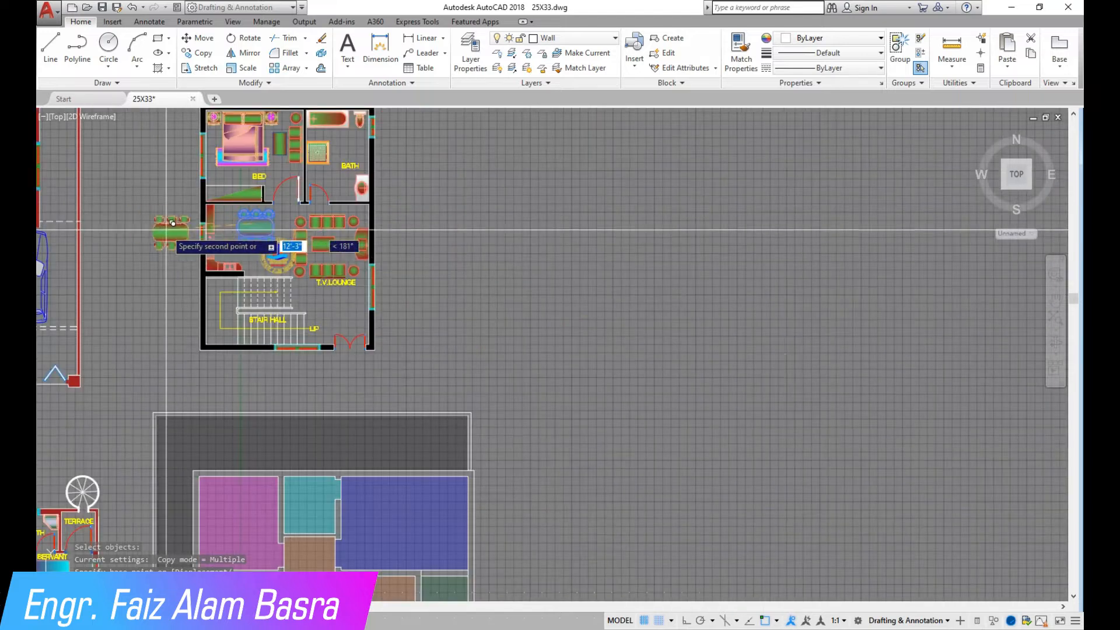
{"action": "scroll", "coordinate": [583, 333], "scroll_direction": "down", "scroll_amount": 3}
{"action": "scroll", "coordinate": [750, 458], "scroll_direction": "up", "scroll_amount": 5}
{"action": "scroll", "coordinate": [729, 452], "scroll_direction": "down", "scroll_amount": 4}
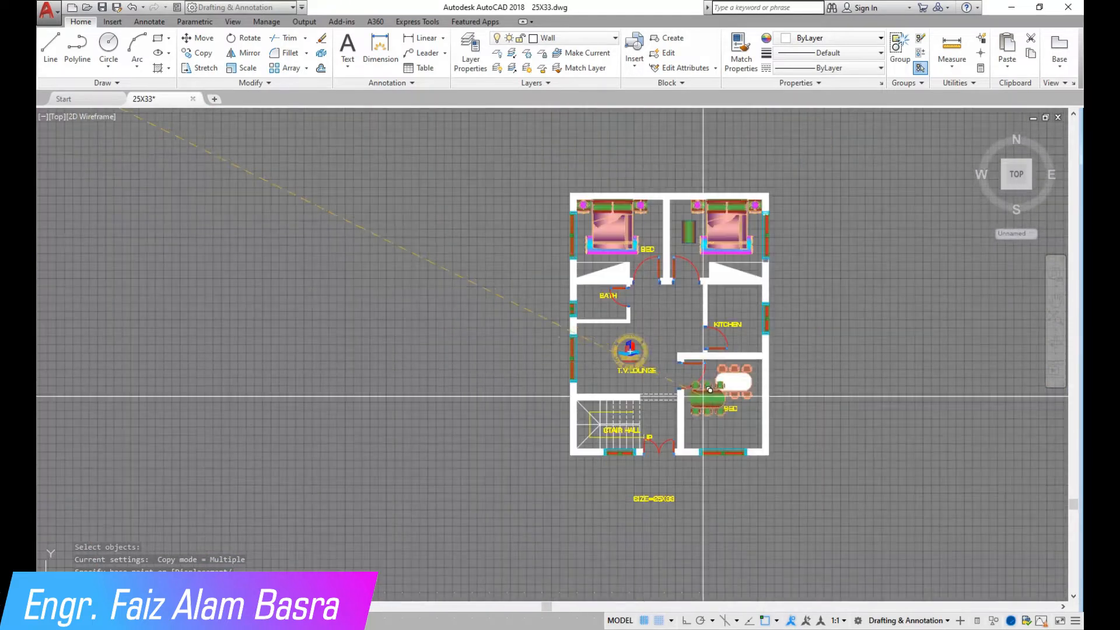
{"action": "scroll", "coordinate": [792, 379], "scroll_direction": "up", "scroll_amount": 3}
{"action": "left_click", "coordinate": [782, 340]}
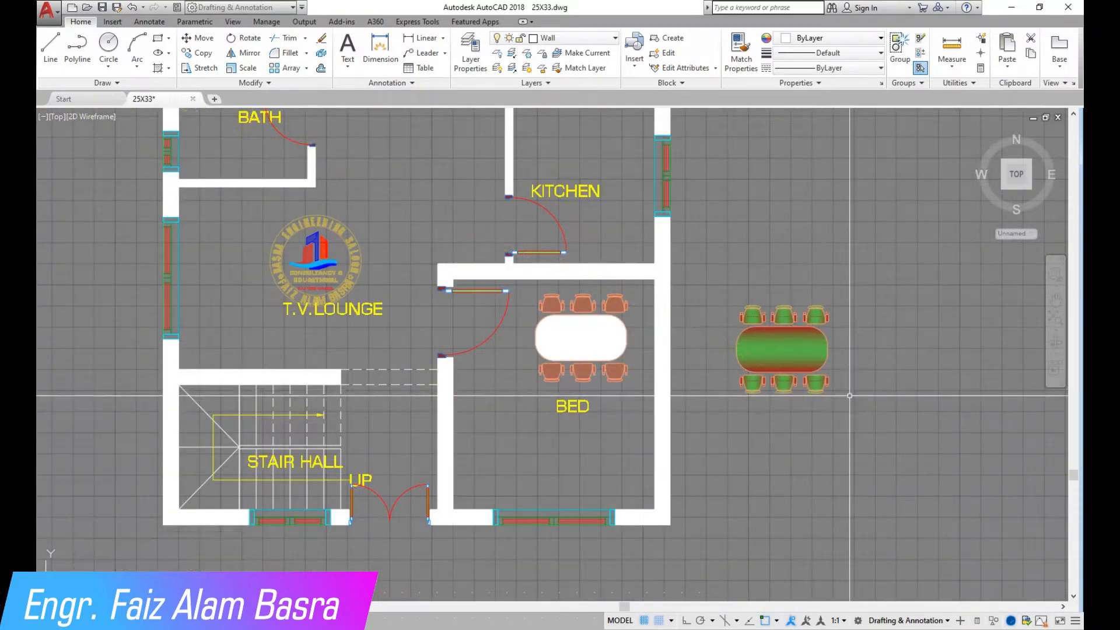
Copy the T.V. lounge furniture set from the furnished plan to the space left of the 25X33 plan and erase the logo copied with it
{"action": "scroll", "coordinate": [816, 344], "scroll_direction": "down", "scroll_amount": 8}
{"action": "scroll", "coordinate": [385, 182], "scroll_direction": "up", "scroll_amount": 7}
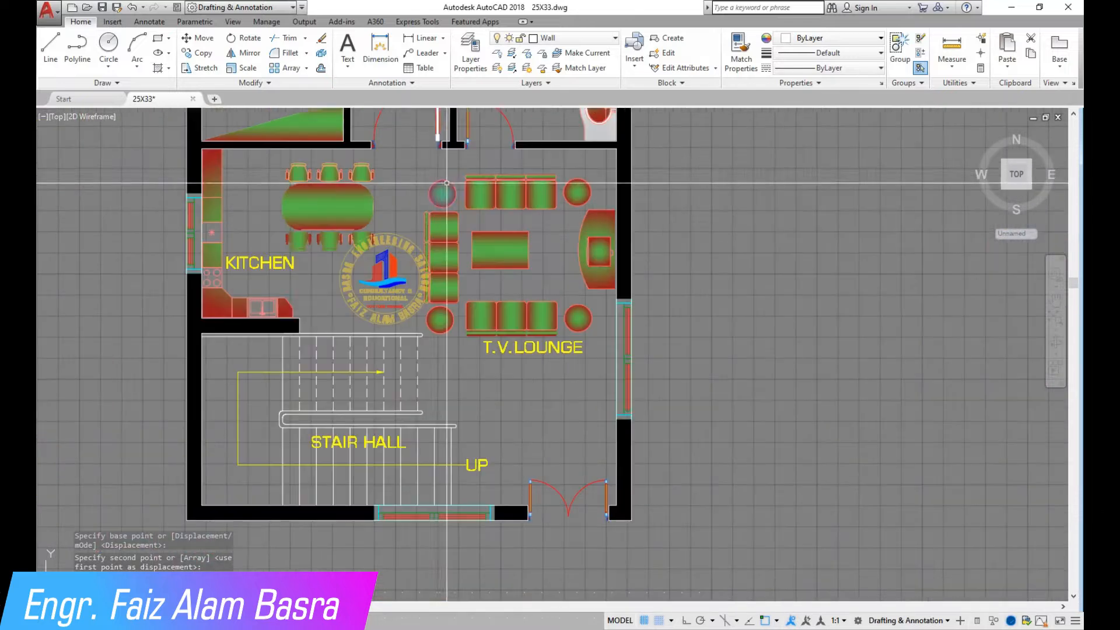
{"action": "left_click", "coordinate": [204, 52]}
{"action": "scroll", "coordinate": [648, 250], "scroll_direction": "up", "scroll_amount": 2}
{"action": "left_click", "coordinate": [582, 362]}
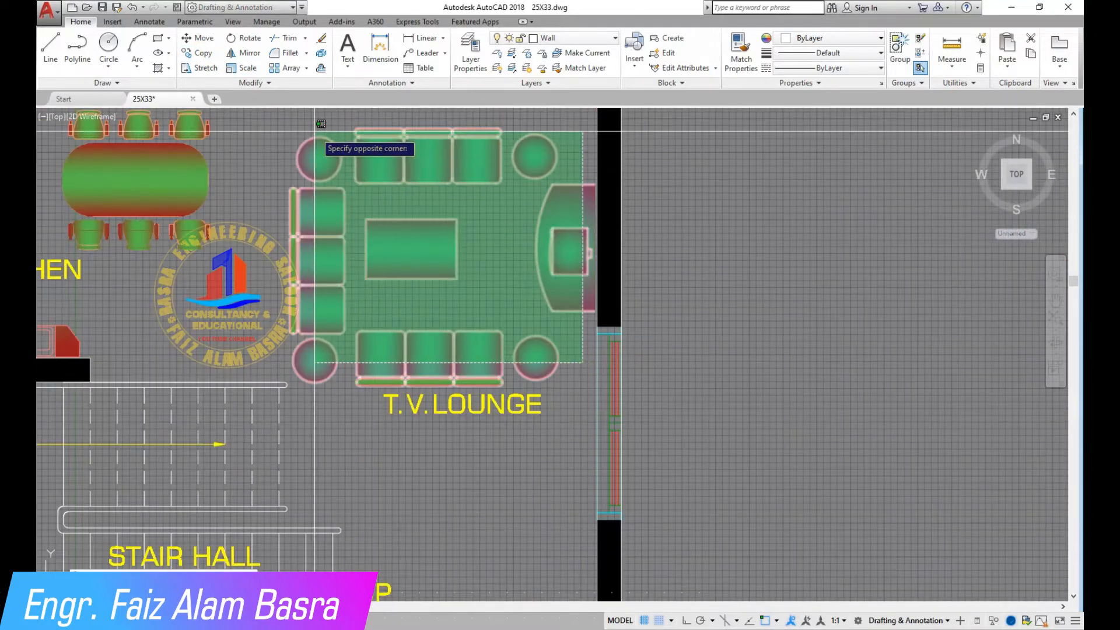
{"action": "left_click", "coordinate": [292, 121]}
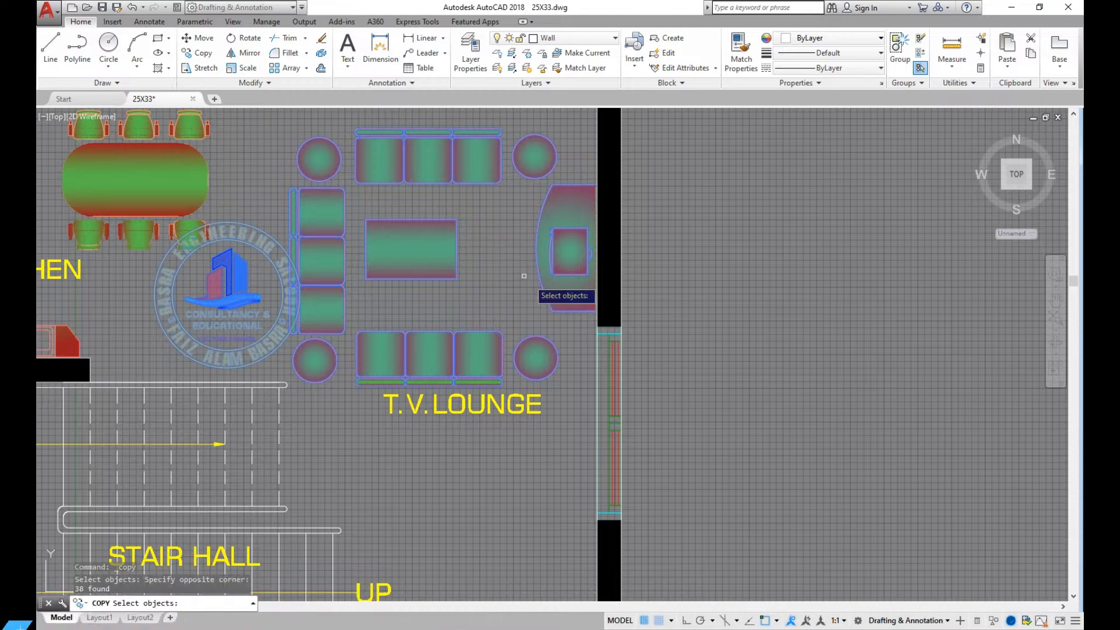
{"action": "key", "text": "Return"}
{"action": "left_click", "coordinate": [489, 272]}
{"action": "scroll", "coordinate": [422, 290], "scroll_direction": "down", "scroll_amount": 2}
{"action": "scroll", "coordinate": [466, 295], "scroll_direction": "down", "scroll_amount": 5}
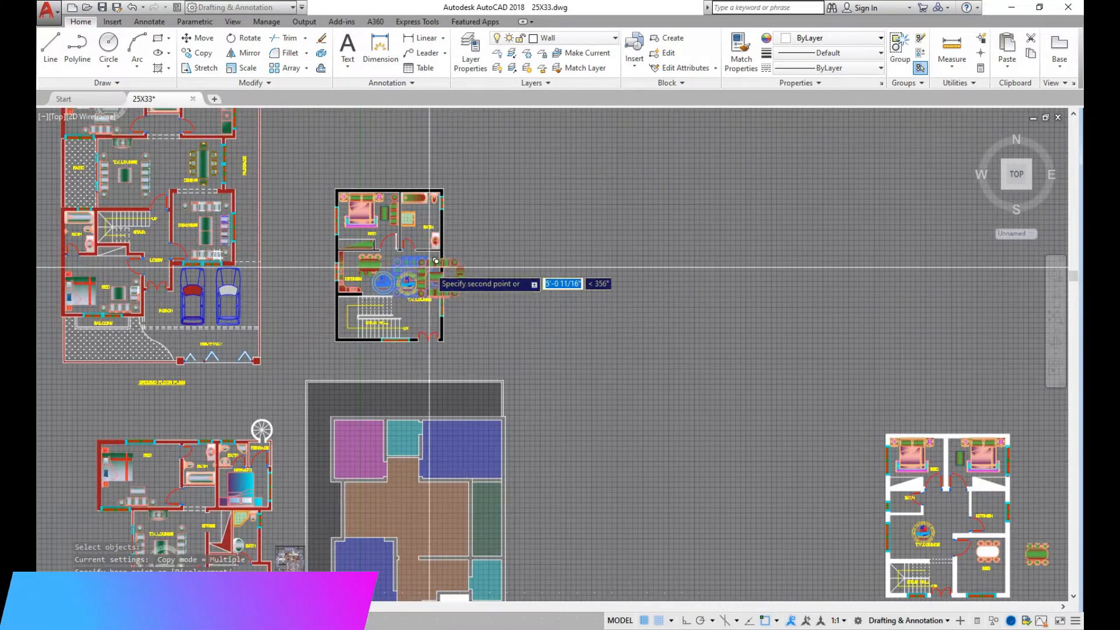
{"action": "scroll", "coordinate": [742, 453], "scroll_direction": "up", "scroll_amount": 5}
{"action": "scroll", "coordinate": [704, 363], "scroll_direction": "up", "scroll_amount": 2}
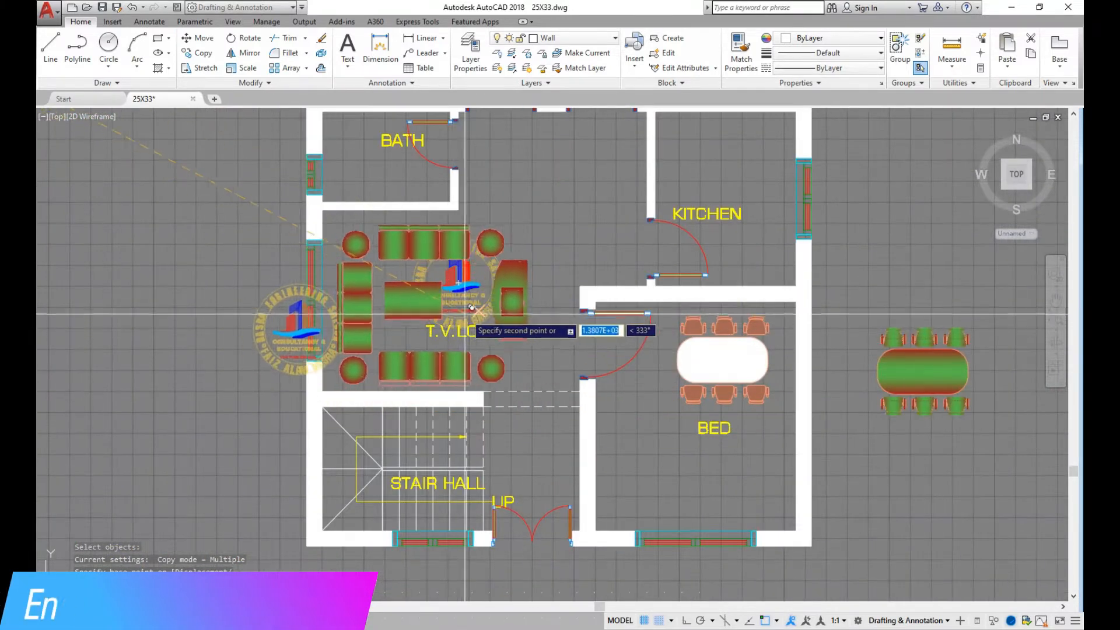
{"action": "scroll", "coordinate": [636, 315], "scroll_direction": "down", "scroll_amount": 2}
{"action": "left_click", "coordinate": [287, 316]}
{"action": "key", "text": "Escape"}
{"action": "left_click", "coordinate": [193, 370]}
{"action": "left_click", "coordinate": [174, 330]}
Erase the white-topped dining table and all its chair pieces from the lower-right BED room
{"action": "scroll", "coordinate": [829, 356], "scroll_direction": "up", "scroll_amount": 4}
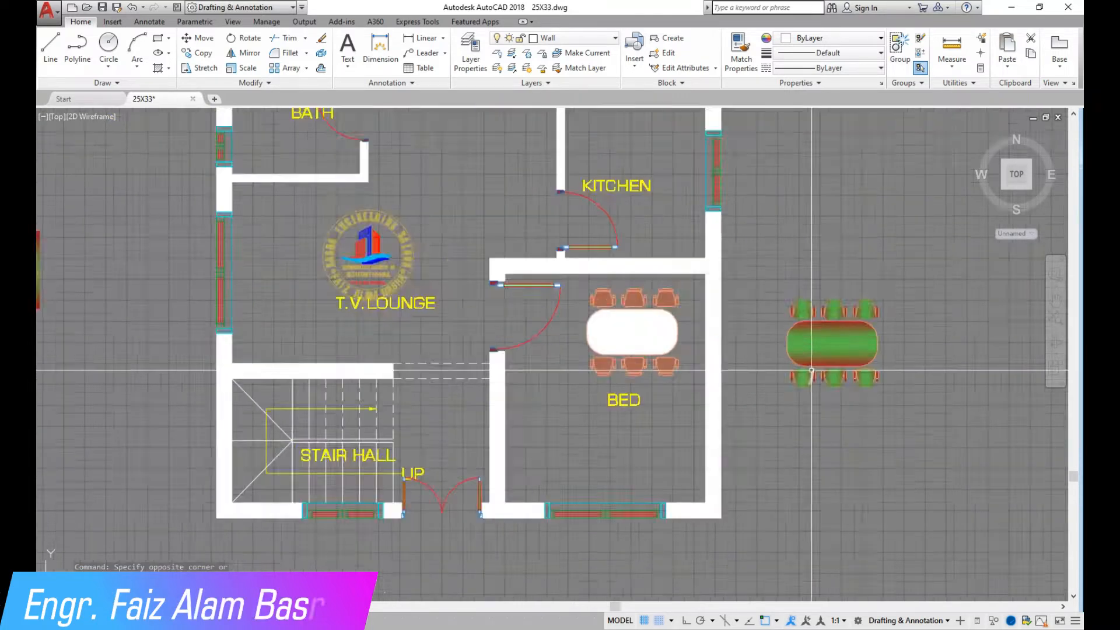
{"action": "left_click", "coordinate": [592, 400]}
{"action": "left_click", "coordinate": [412, 270]}
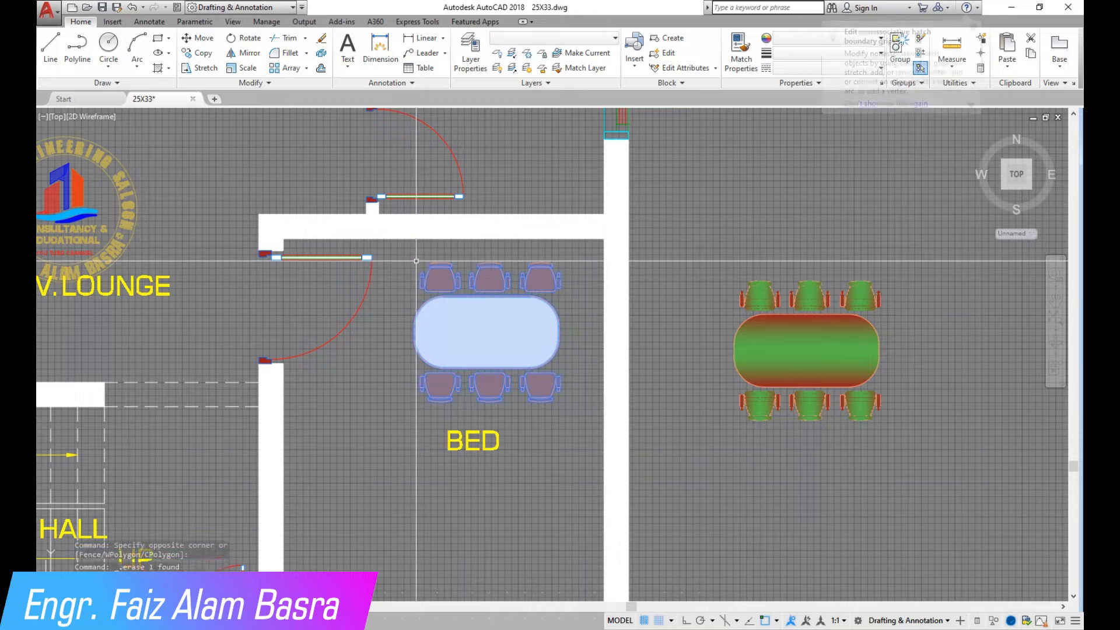
{"action": "key", "text": "Delete"}
{"action": "left_click", "coordinate": [962, 431]}
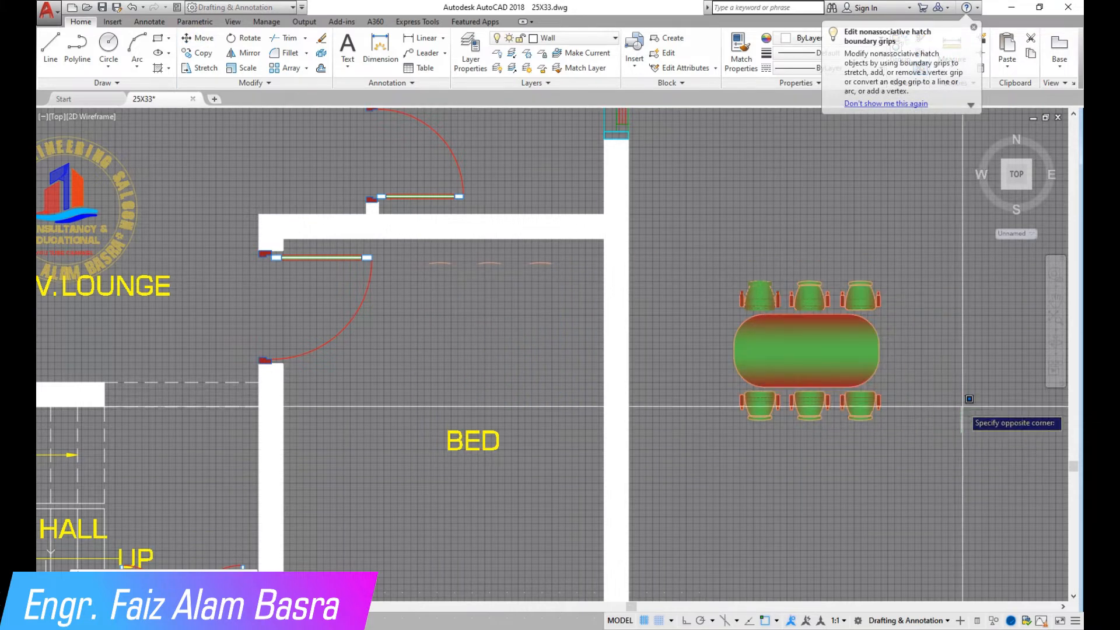
{"action": "left_click", "coordinate": [569, 303]}
{"action": "left_click", "coordinate": [428, 256]}
{"action": "key", "text": "Delete"}
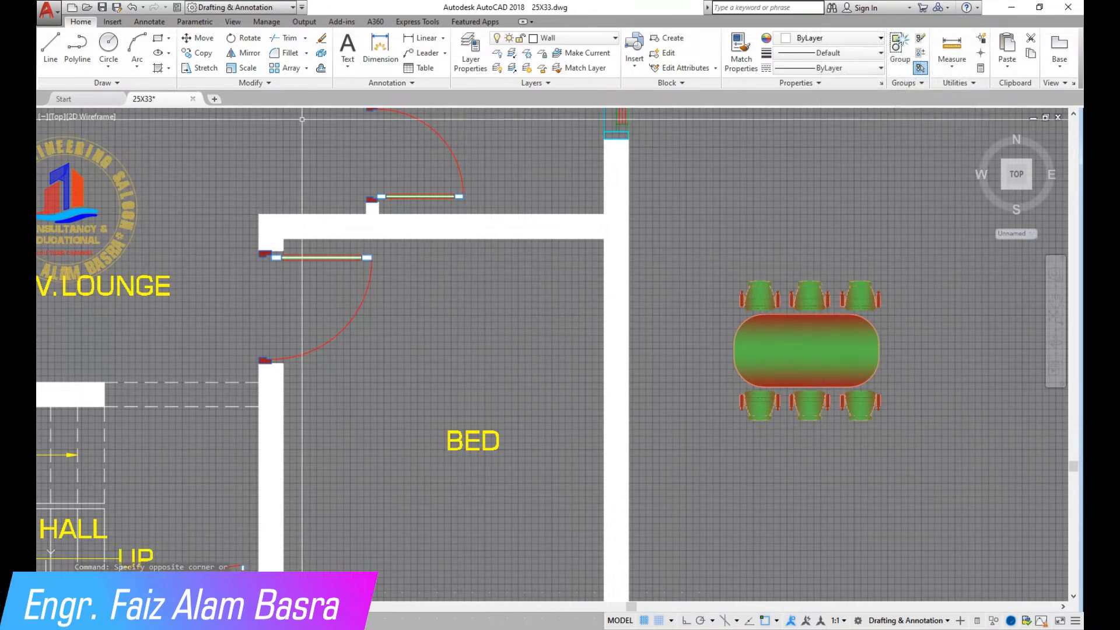
Copy the green dining set into the lower-right room above the BED label and erase the original outside the plan
{"action": "left_click", "coordinate": [665, 214]}
{"action": "key", "text": "Return"}
{"action": "left_click", "coordinate": [802, 354]}
{"action": "left_click", "coordinate": [497, 320]}
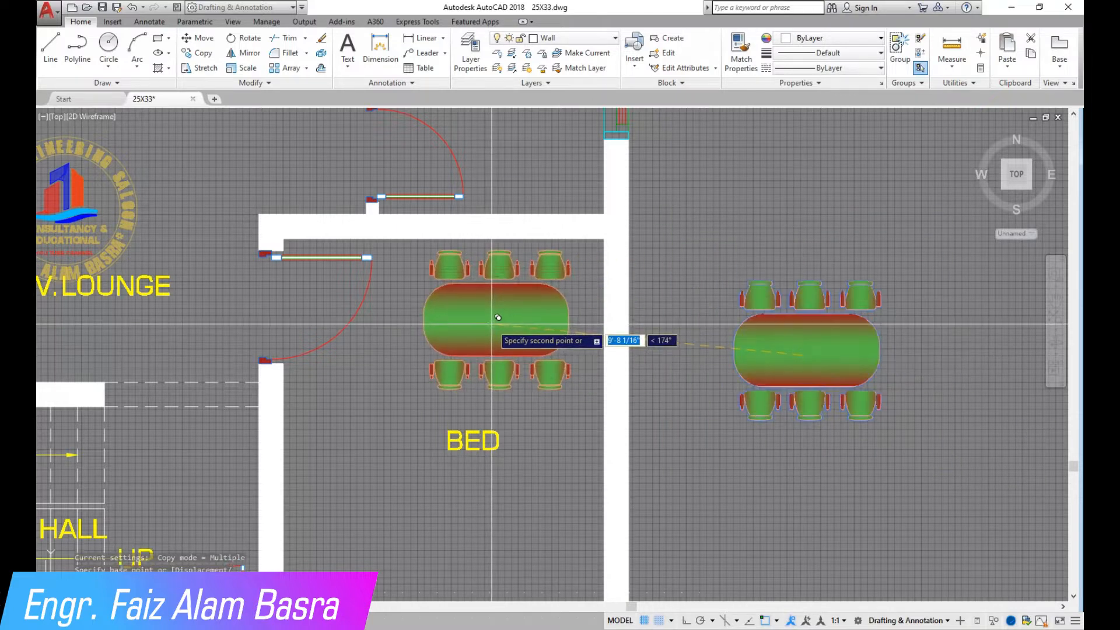
{"action": "scroll", "coordinate": [808, 305], "scroll_direction": "down", "scroll_amount": 2}
{"action": "left_click", "coordinate": [874, 365]}
{"action": "left_click", "coordinate": [782, 282]}
{"action": "key", "text": "Delete"}
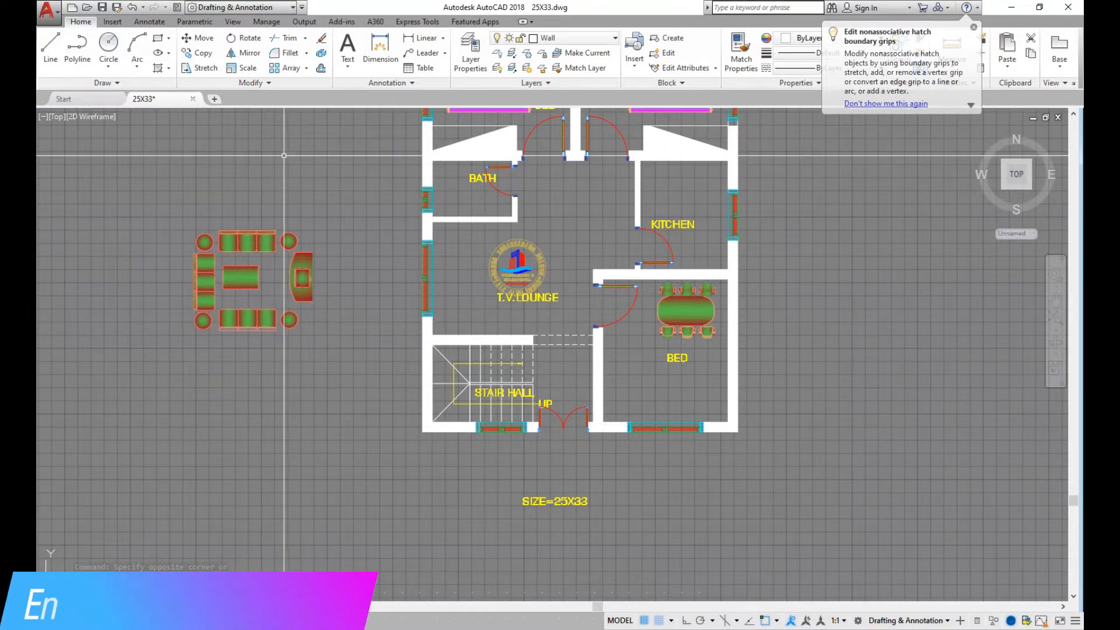
Rotate the lounge furniture set 90 degrees counterclockwise with Ortho so the TV unit faces down from the top
{"action": "left_click", "coordinate": [366, 362]}
{"action": "left_click", "coordinate": [159, 175]}
{"action": "key", "text": "Return"}
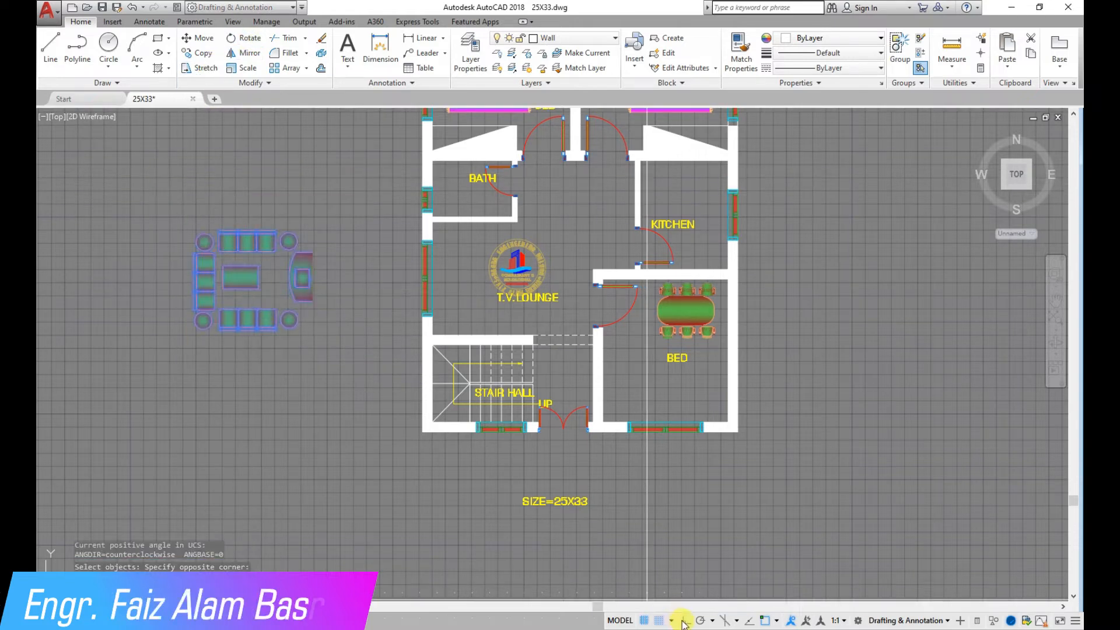
{"action": "left_click", "coordinate": [258, 277]}
{"action": "left_click", "coordinate": [271, 173]}
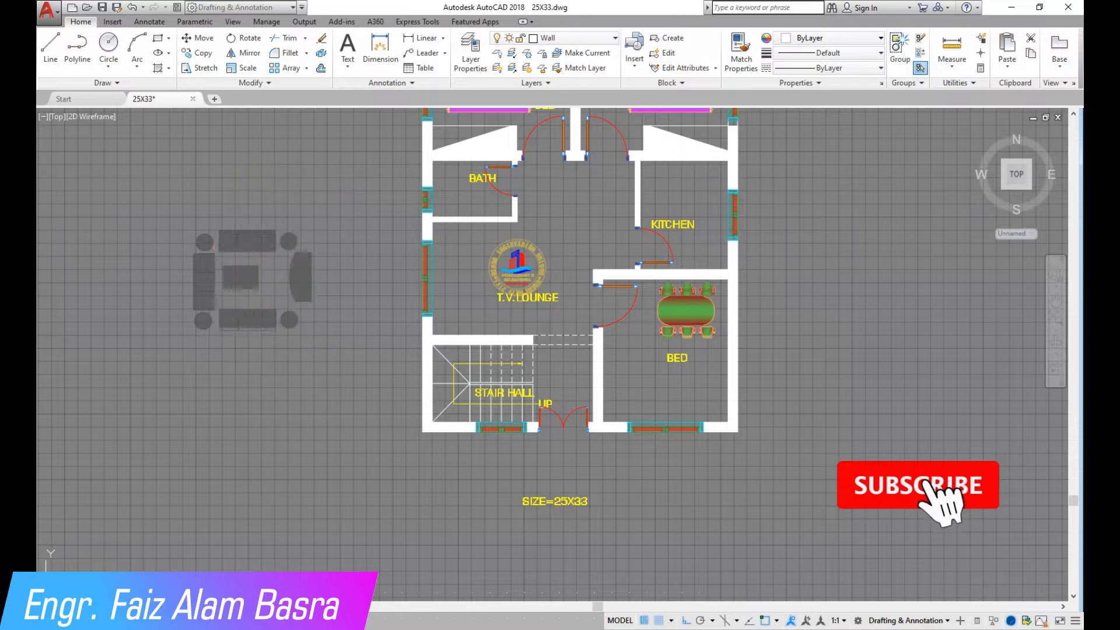
Move the rotated lounge furniture set horizontally into the T.V. lounge, with the left sofa against the window wall
{"action": "scroll", "coordinate": [270, 224], "scroll_direction": "up", "scroll_amount": 1}
{"action": "left_click", "coordinate": [201, 38]}
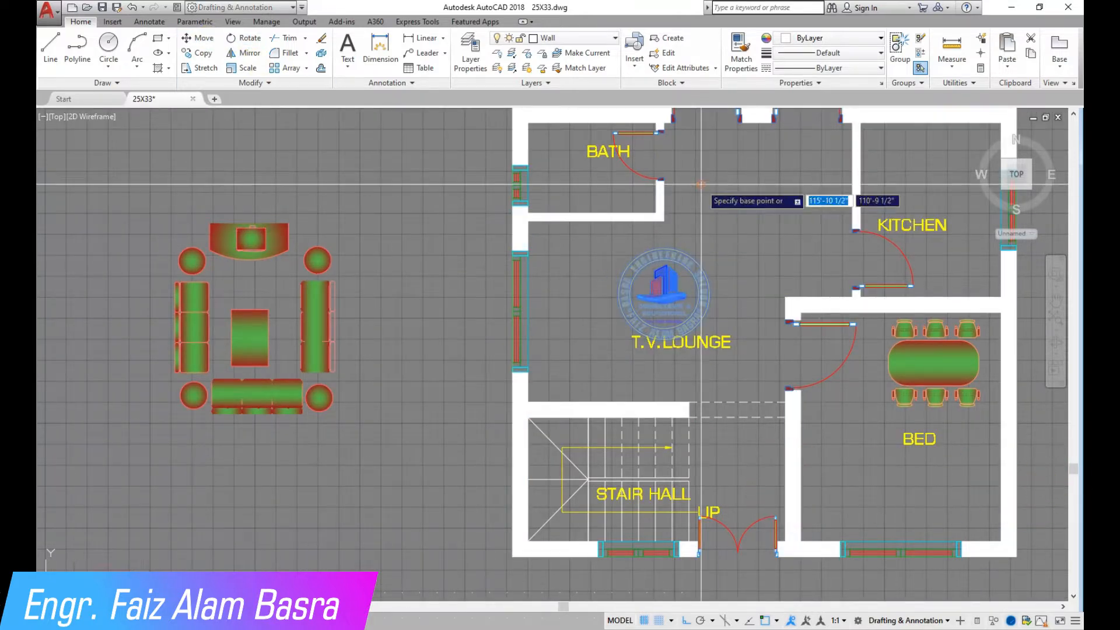
{"action": "left_click", "coordinate": [377, 444]}
{"action": "left_click", "coordinate": [101, 180]}
{"action": "key", "text": "Return"}
{"action": "left_click", "coordinate": [259, 309]}
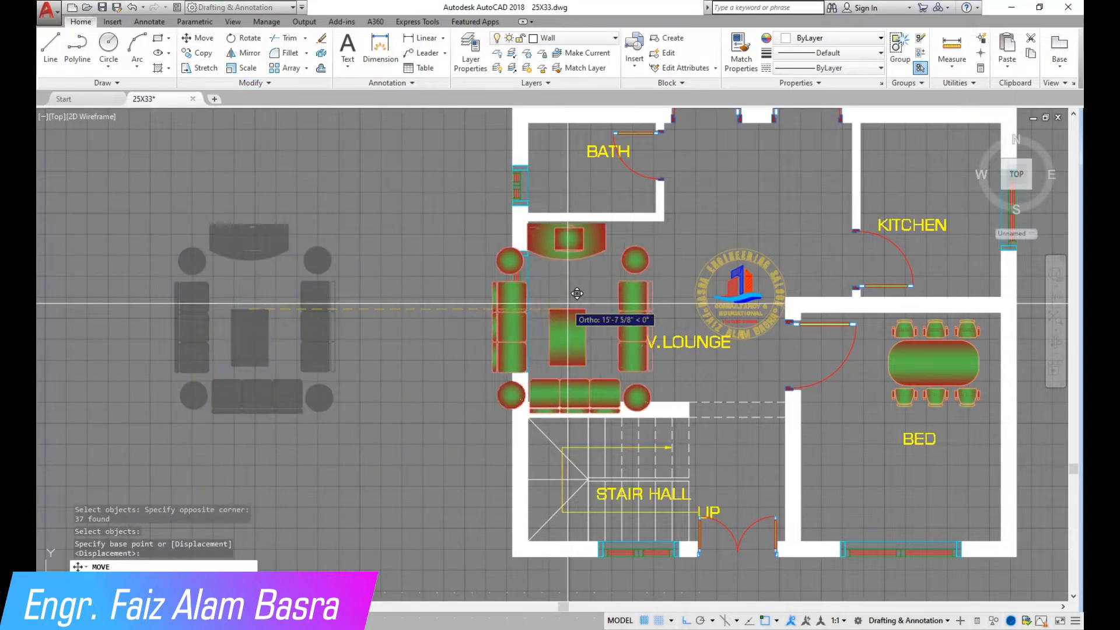
{"action": "scroll", "coordinate": [602, 290], "scroll_direction": "up", "scroll_amount": 2}
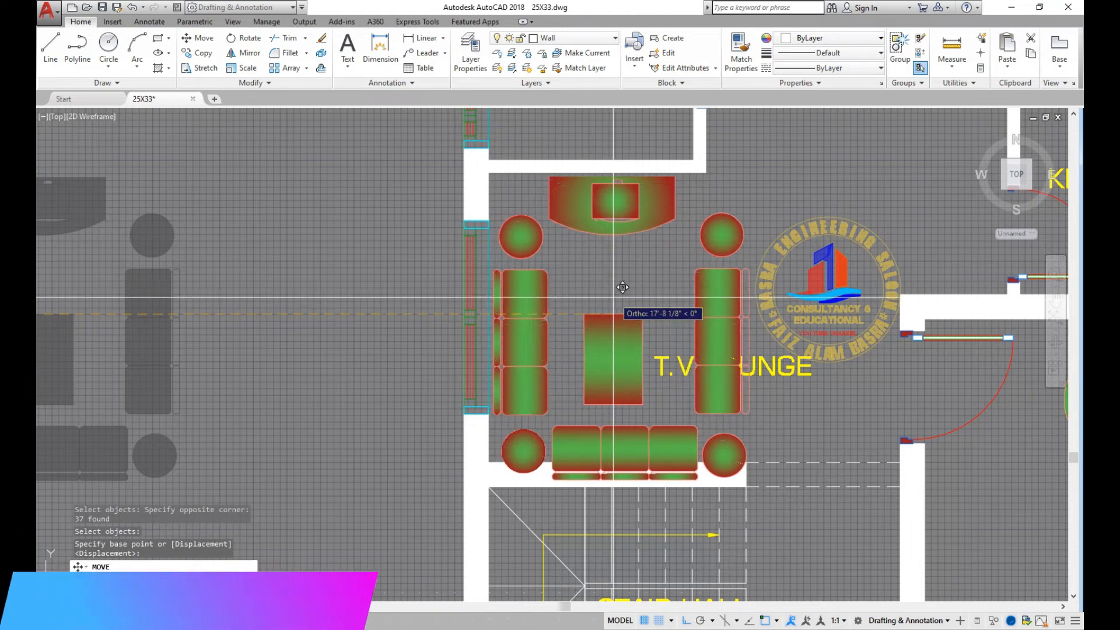
{"action": "scroll", "coordinate": [639, 444], "scroll_direction": "up", "scroll_amount": 2}
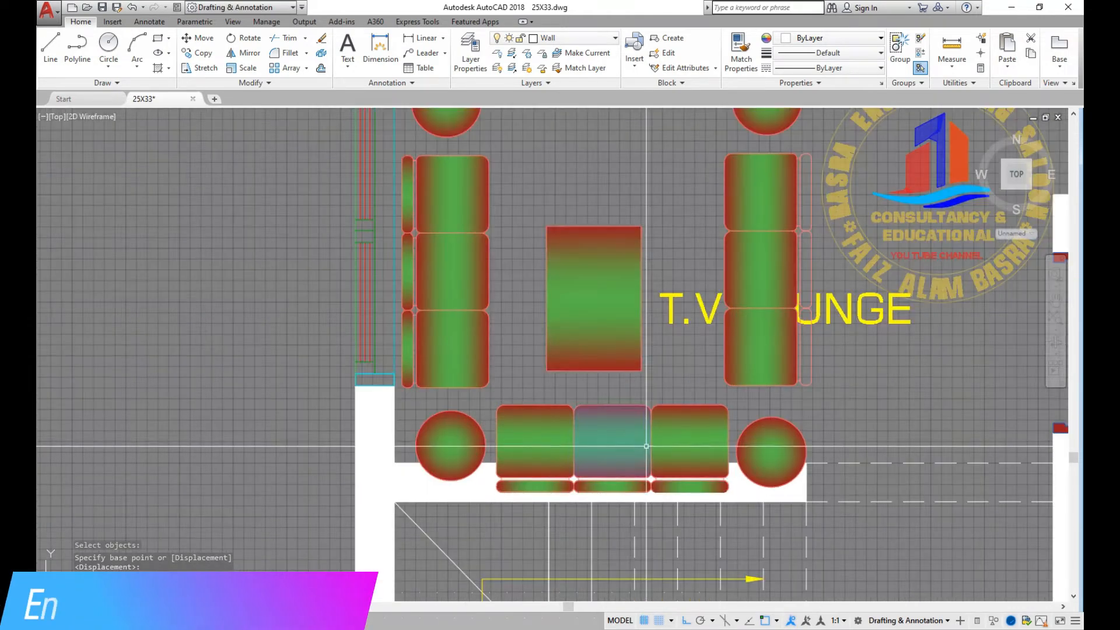
Erase the lowest seat of both side sofas in the T.V. lounge, leaving two-seaters
{"action": "scroll", "coordinate": [400, 294], "scroll_direction": "down", "scroll_amount": 2}
{"action": "scroll", "coordinate": [598, 336], "scroll_direction": "up", "scroll_amount": 2}
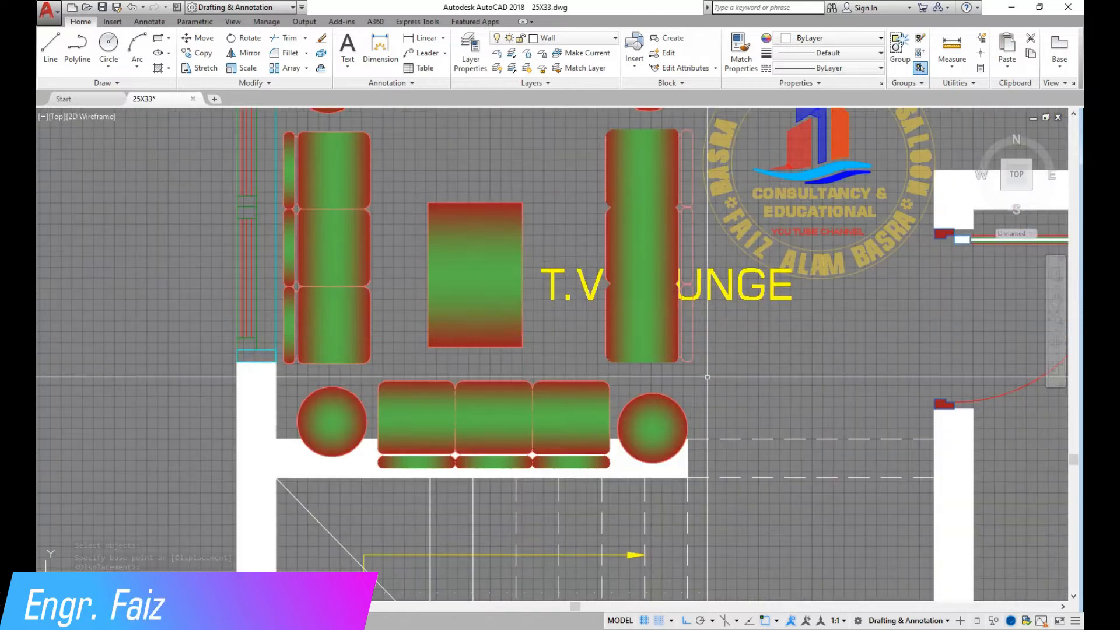
{"action": "left_click", "coordinate": [645, 321]}
{"action": "left_click", "coordinate": [390, 360]}
{"action": "left_click", "coordinate": [299, 337]}
{"action": "key", "text": "Delete"}
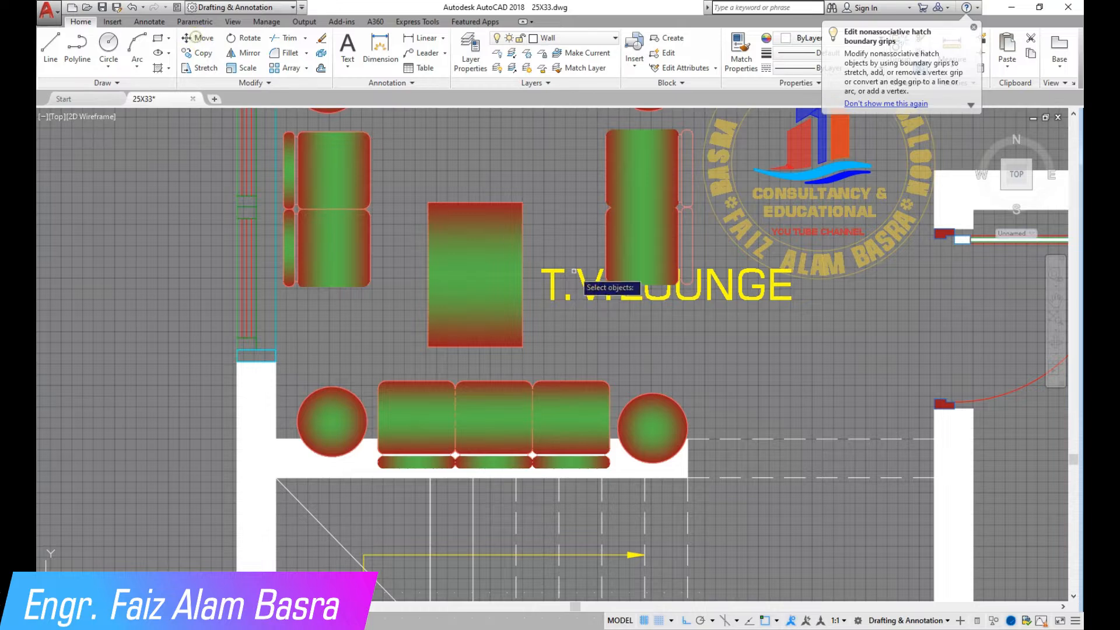
Move the lower three-seat sofa, its two round tables and the coffee table straight up, clear of the stair hall wall
{"action": "left_click", "coordinate": [705, 407]}
{"action": "left_click", "coordinate": [322, 328]}
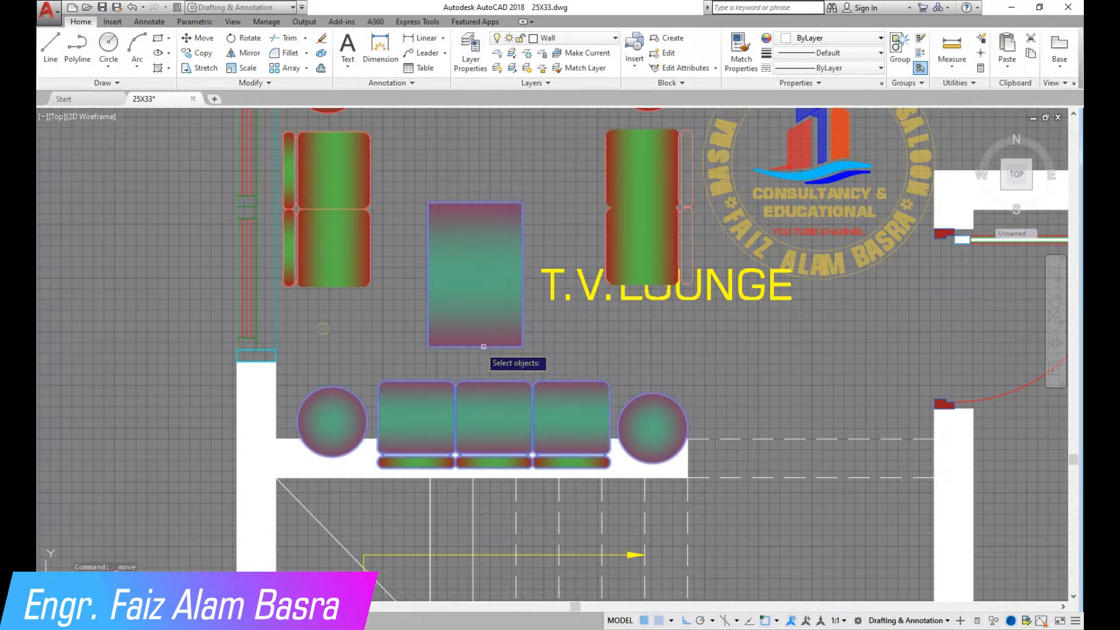
{"action": "key", "text": "Return"}
{"action": "left_click", "coordinate": [808, 373]}
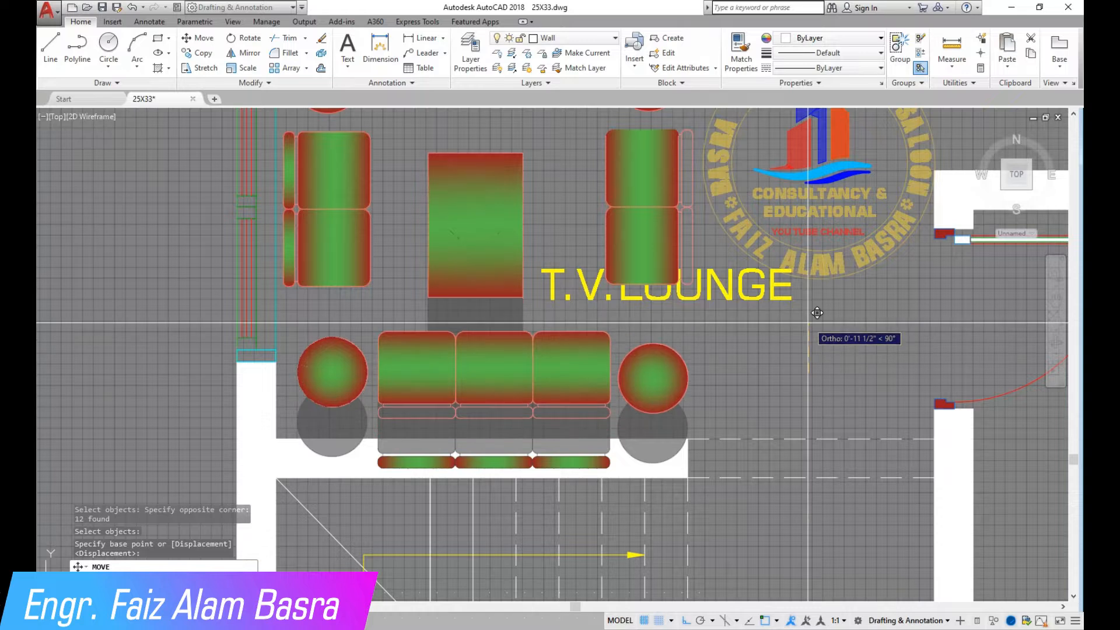
{"action": "left_click", "coordinate": [807, 338]}
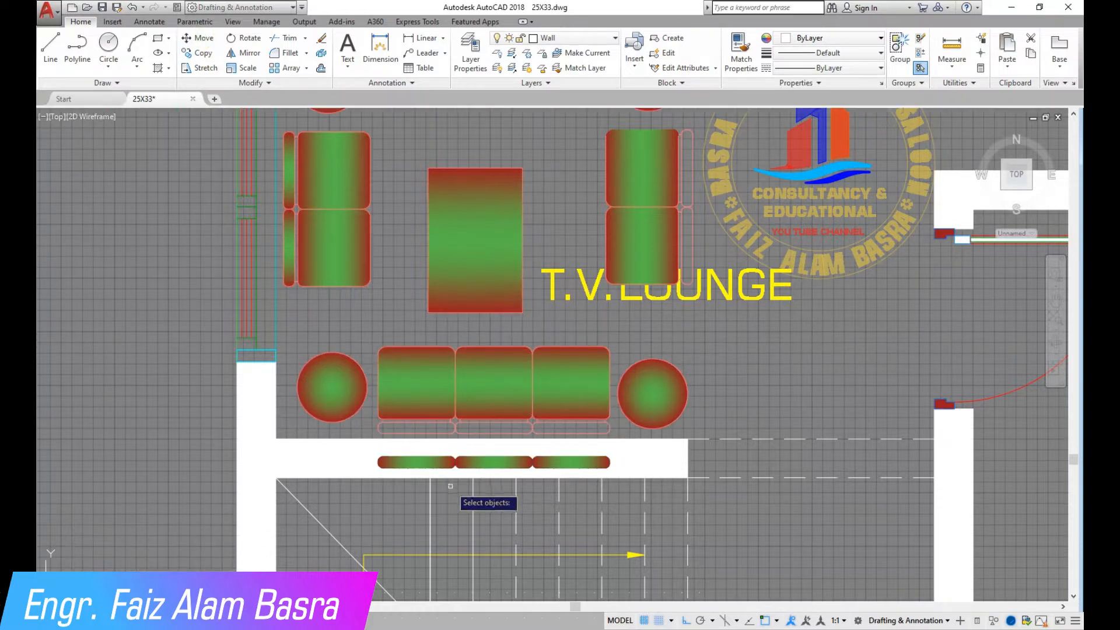
Move the three backrest hatches up about 8 inches from the stair wall onto the lower sofa's backrest outlines
{"action": "scroll", "coordinate": [449, 485], "scroll_direction": "up", "scroll_amount": 4}
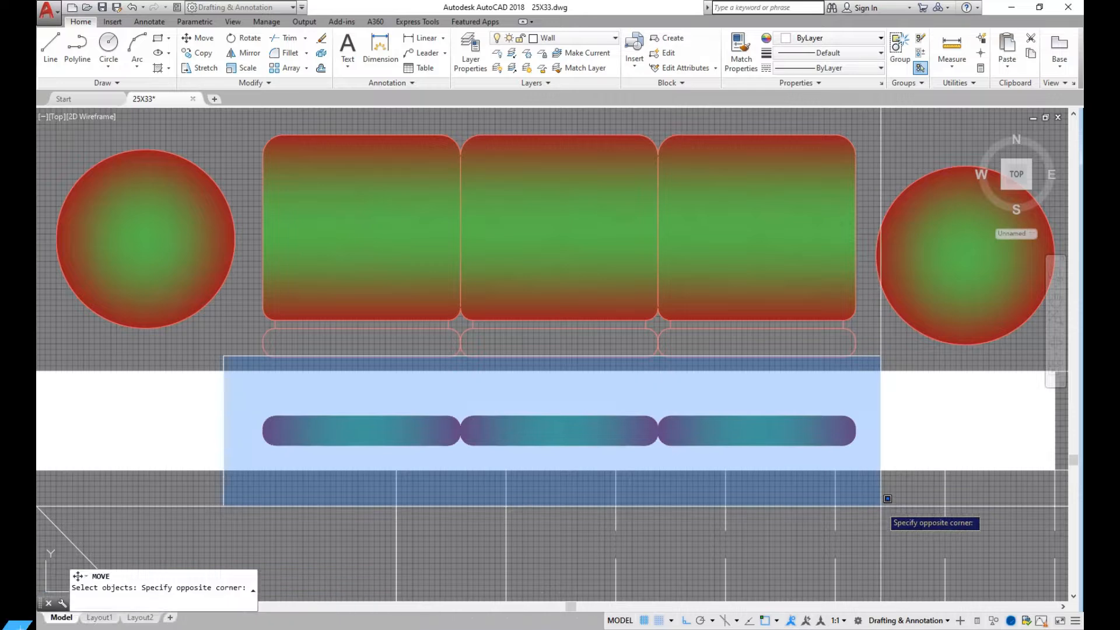
{"action": "left_click", "coordinate": [880, 502]}
{"action": "key", "text": "Return"}
{"action": "left_click", "coordinate": [742, 431]}
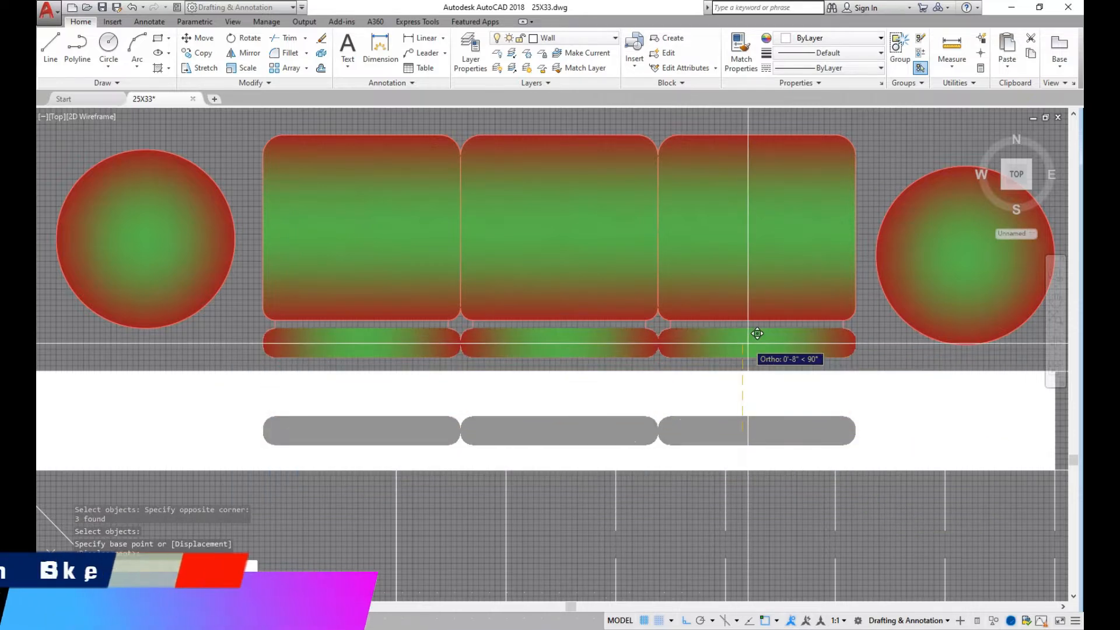
{"action": "left_click", "coordinate": [742, 343]}
{"action": "scroll", "coordinate": [505, 377], "scroll_direction": "down", "scroll_amount": 4}
{"action": "scroll", "coordinate": [505, 377], "scroll_direction": "down", "scroll_amount": 2}
{"action": "scroll", "coordinate": [482, 119], "scroll_direction": "up", "scroll_amount": 2}
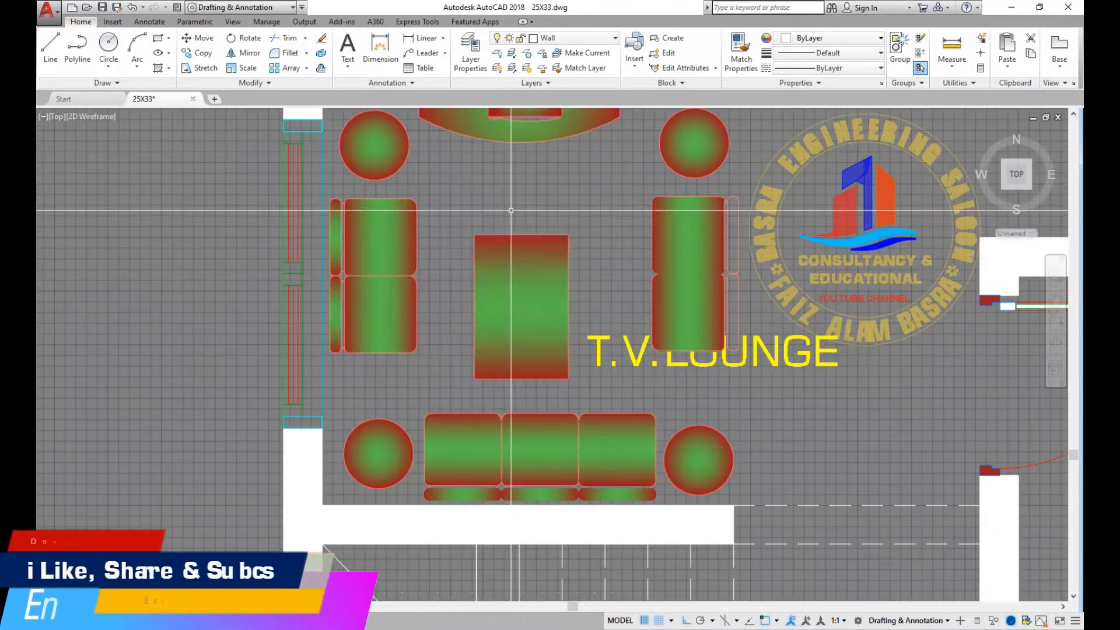
Move the left two-seat sofa and the round table above it straight down, closer to the lower sofa
{"action": "left_click", "coordinate": [435, 365]}
{"action": "left_click", "coordinate": [340, 161]}
{"action": "key", "text": "Return"}
{"action": "left_click", "coordinate": [184, 168]}
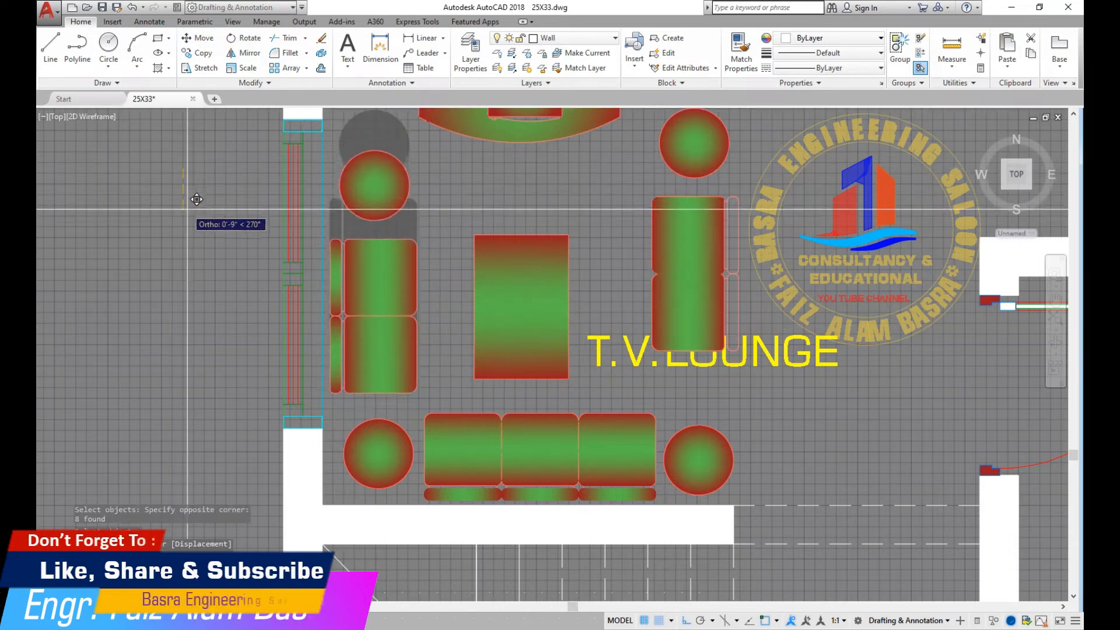
{"action": "left_click", "coordinate": [188, 220]}
Erase the right two-seat sofa and the round table above it from the T.V. lounge
{"action": "left_click", "coordinate": [730, 288]}
{"action": "left_click", "coordinate": [744, 297]}
{"action": "left_click", "coordinate": [685, 260]}
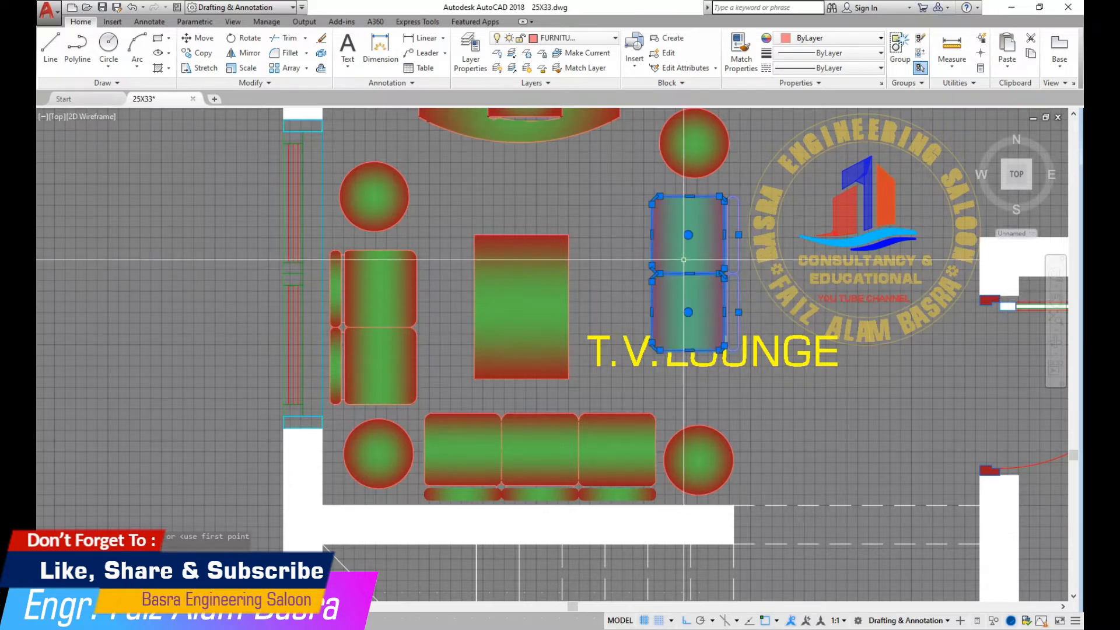
{"action": "key", "text": "Delete"}
{"action": "left_click", "coordinate": [702, 219]}
{"action": "left_click", "coordinate": [676, 166]}
{"action": "key", "text": "Delete"}
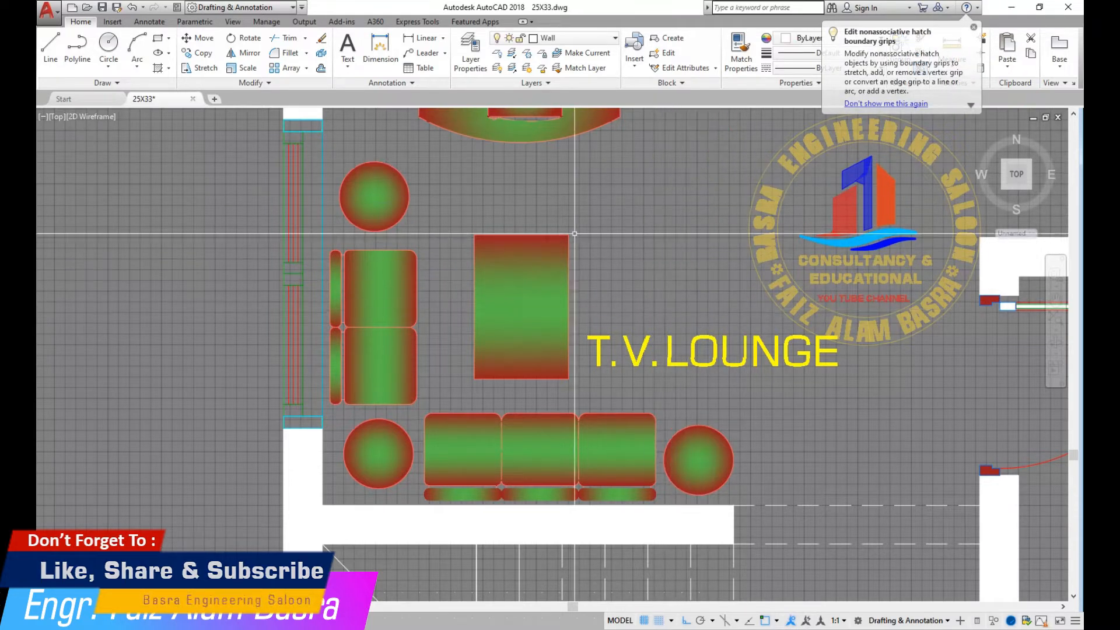
{"action": "middle_click_drag", "start_coordinate": [671, 233], "coordinate": [673, 223]}
Mirror the left two-seat sofa and its upper round table about the vertical centreline of the three-seat sofa, keeping the originals
{"action": "left_click", "coordinate": [214, 53]}
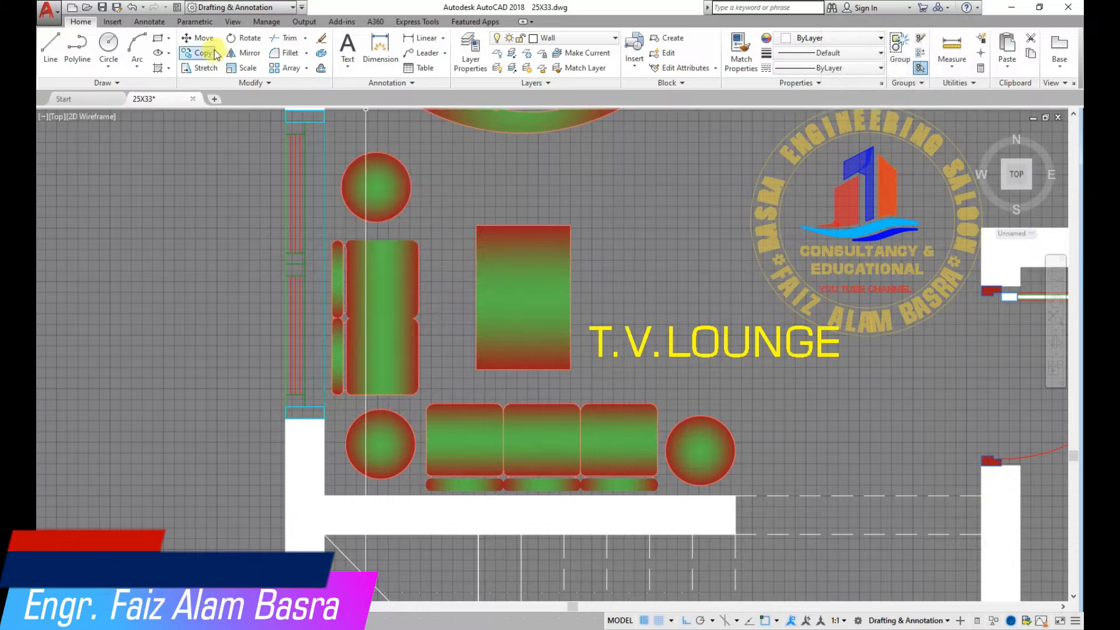
{"action": "left_click", "coordinate": [430, 385]}
{"action": "left_click", "coordinate": [342, 178]}
{"action": "key", "text": "Return"}
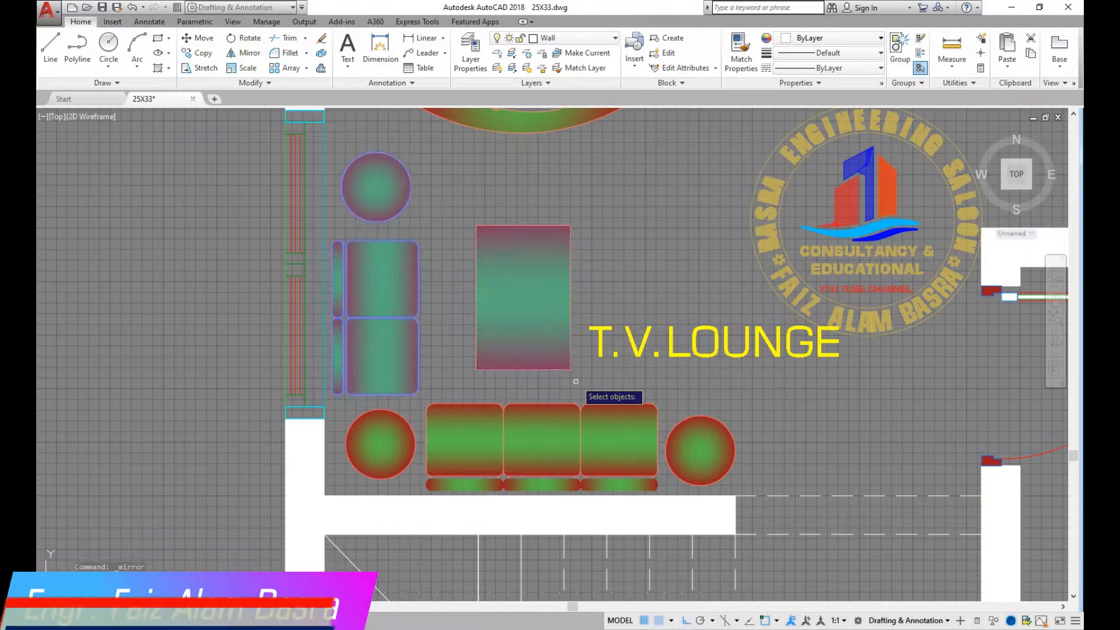
{"action": "left_click", "coordinate": [542, 402]}
{"action": "left_click", "coordinate": [540, 220]}
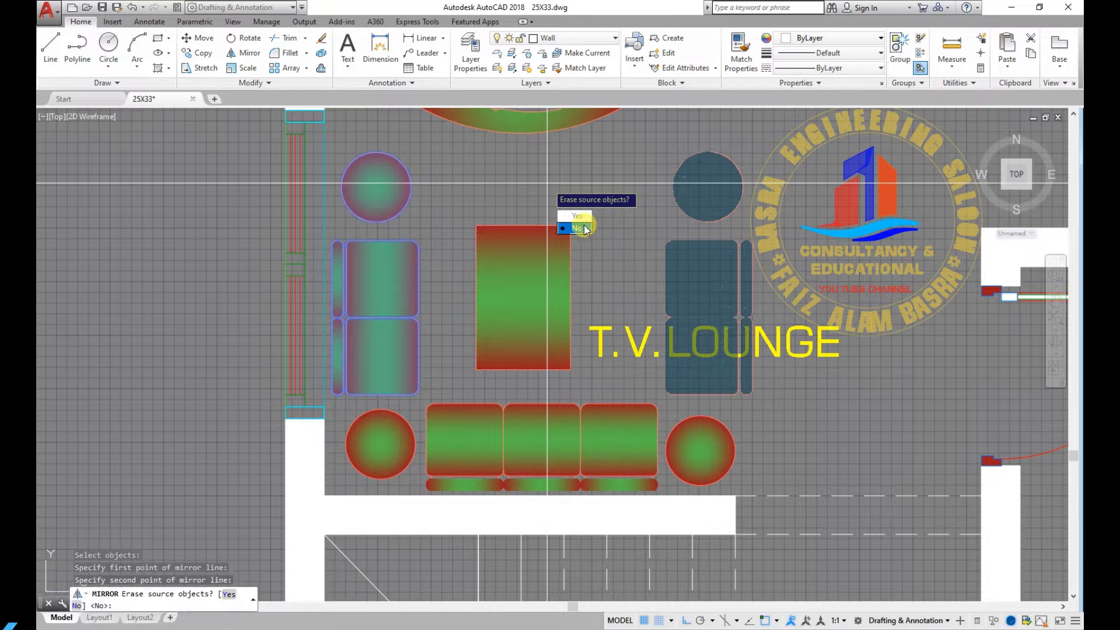
{"action": "key", "text": "Return"}
Move the T.V. lounge coffee table straight right to centre it between the two side sofas
{"action": "left_click", "coordinate": [581, 252]}
{"action": "left_click", "coordinate": [460, 196]}
{"action": "key", "text": "Return"}
{"action": "left_click", "coordinate": [476, 184]}
{"action": "left_click", "coordinate": [492, 185]}
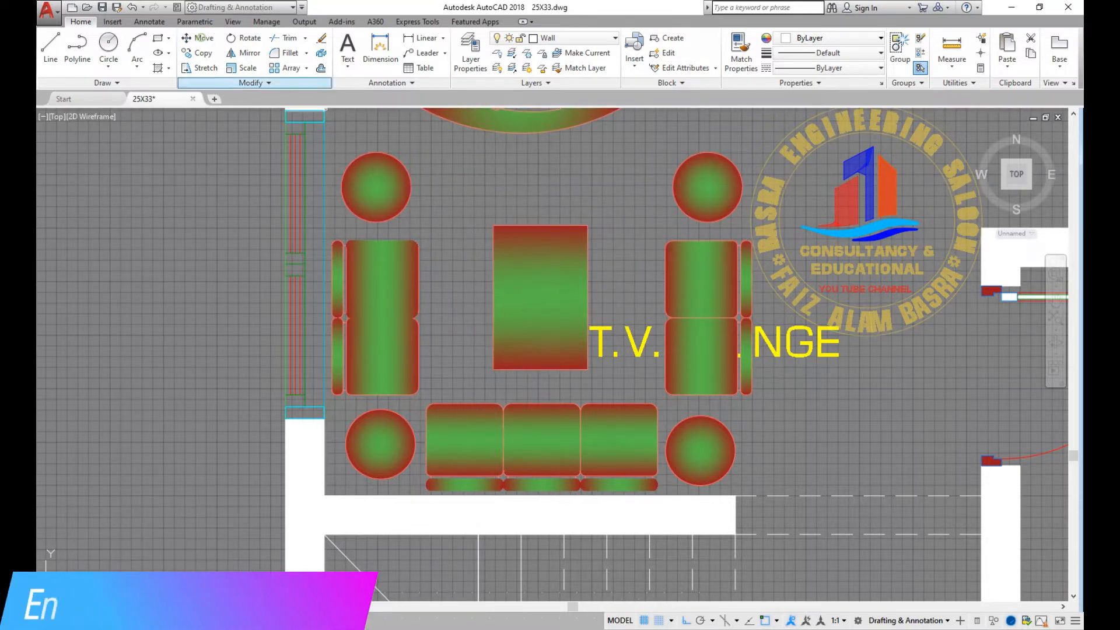
Move the T.V. LOUNGE label up between the two upper round tables, clear of the furniture
{"action": "left_click", "coordinate": [631, 336]}
{"action": "key", "text": "Return"}
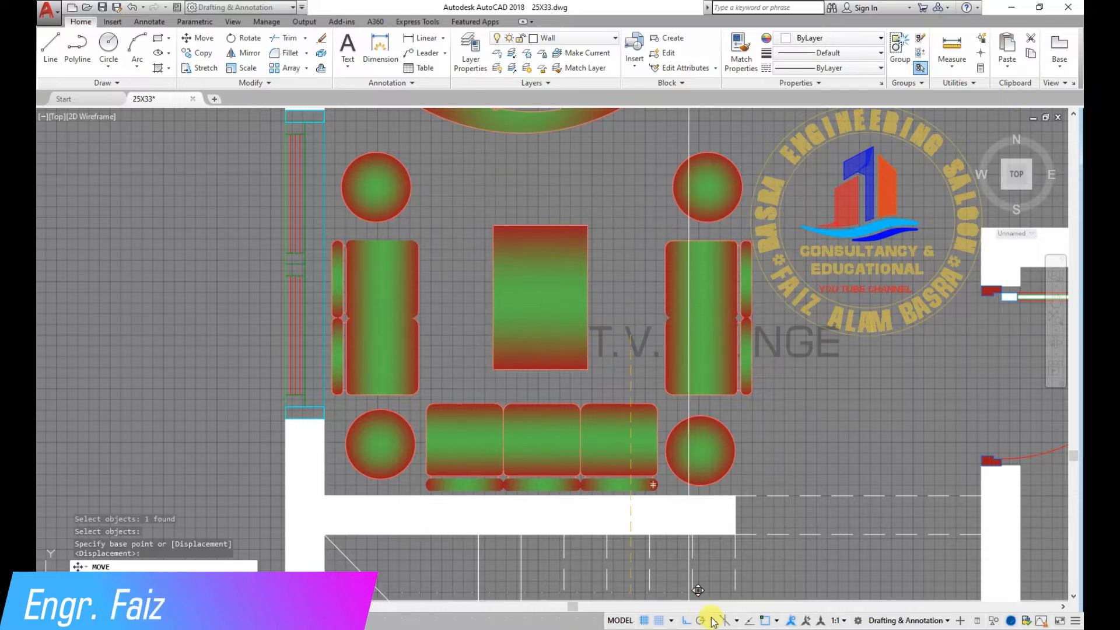
{"action": "left_click", "coordinate": [687, 621]}
{"action": "left_click", "coordinate": [459, 178]}
Match the T.V. lounge coffee table's gradient hatch to that of the right sofa's seats
{"action": "scroll", "coordinate": [449, 247], "scroll_direction": "down", "scroll_amount": 3}
{"action": "scroll", "coordinate": [581, 219], "scroll_direction": "up", "scroll_amount": 1}
{"action": "scroll", "coordinate": [581, 219], "scroll_direction": "up", "scroll_amount": 2}
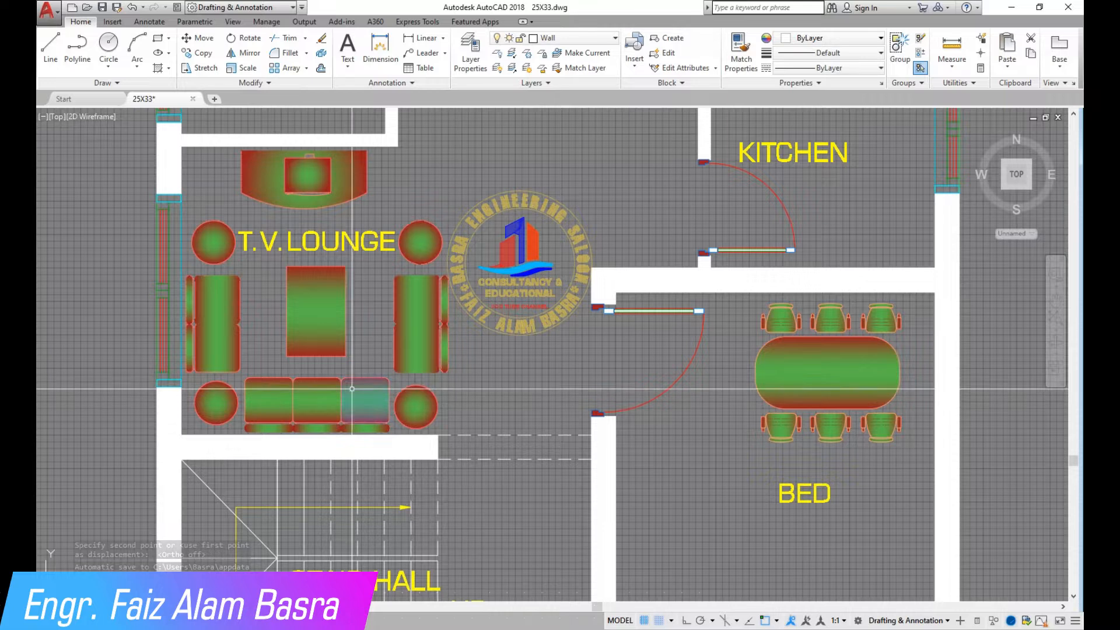
{"action": "scroll", "coordinate": [338, 369], "scroll_direction": "up", "scroll_amount": 2}
{"action": "scroll", "coordinate": [484, 373], "scroll_direction": "down", "scroll_amount": 2}
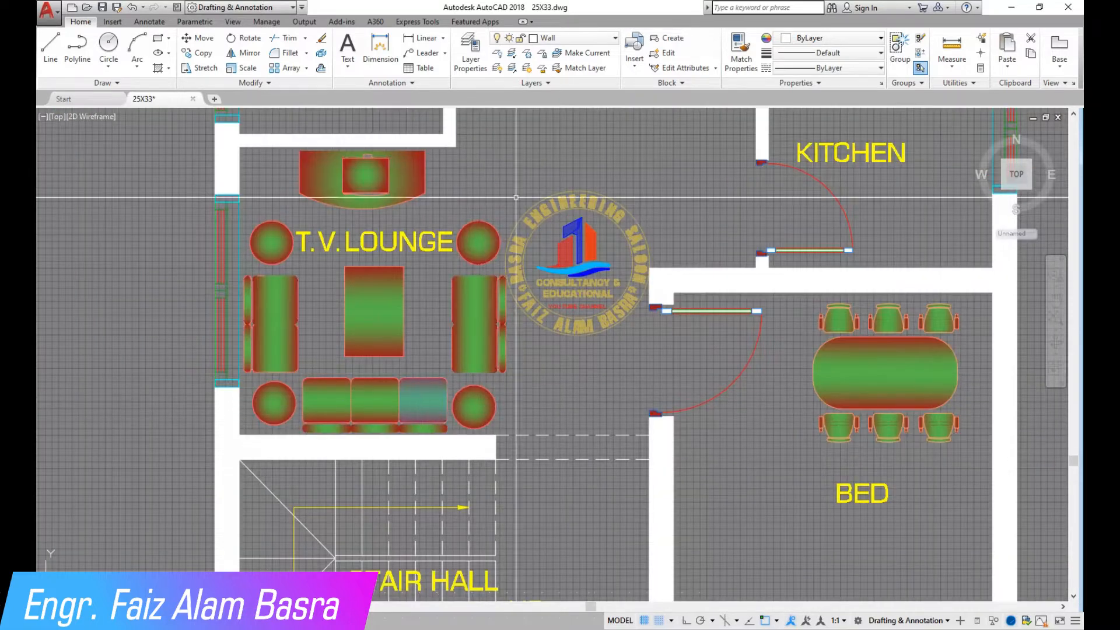
{"action": "scroll", "coordinate": [475, 318], "scroll_direction": "up", "scroll_amount": 2}
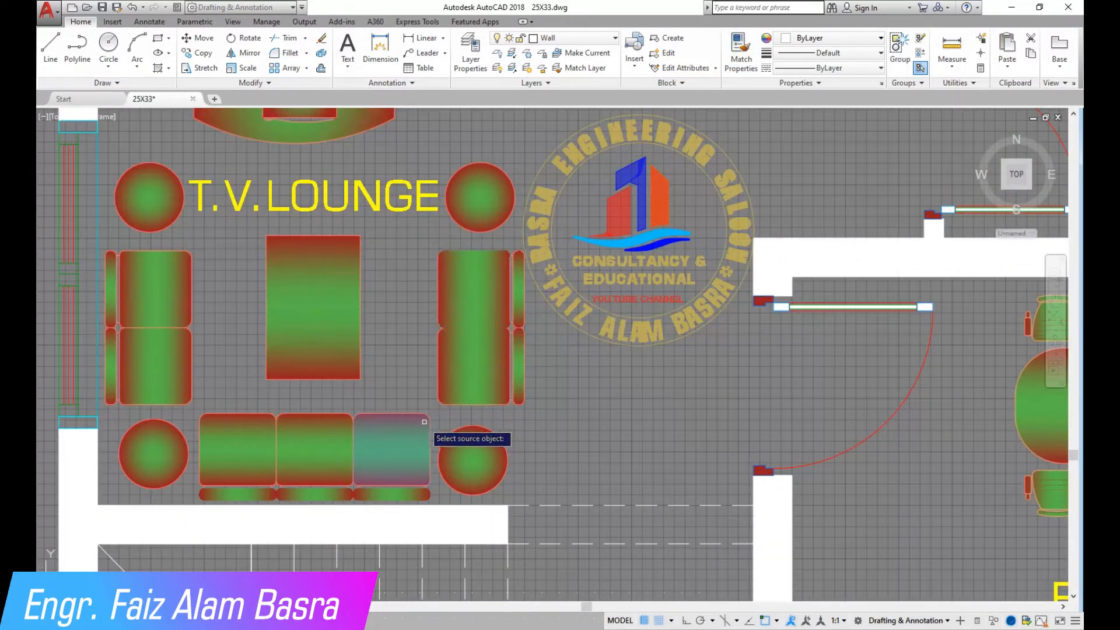
{"action": "left_click", "coordinate": [461, 282]}
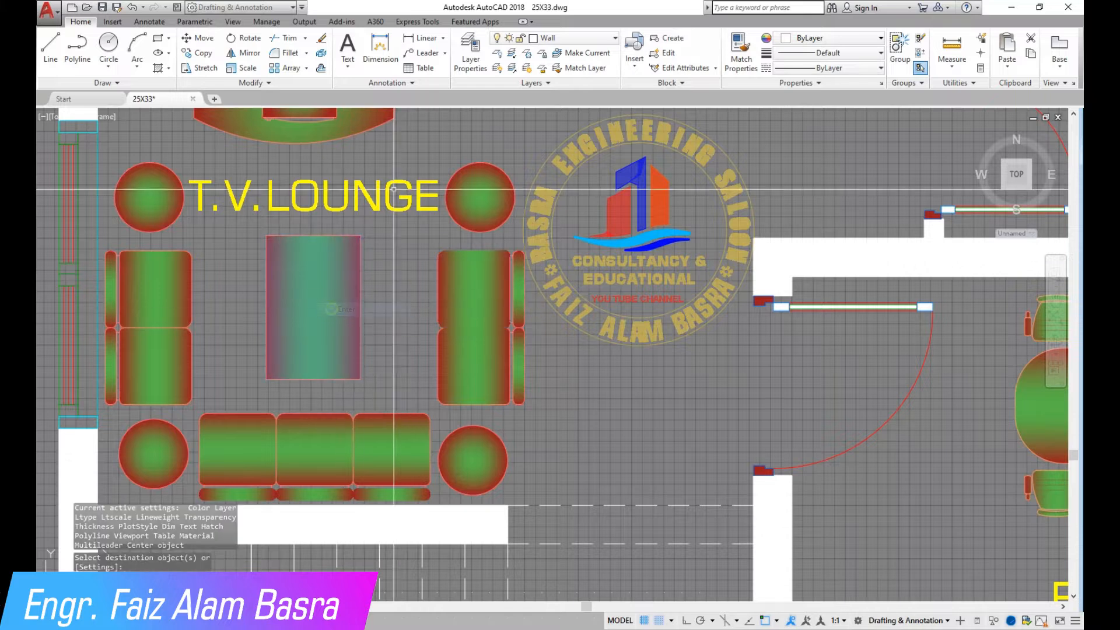
Match the seat hatches of both two-seat side sofas to the three-seat sofa's gradient
{"action": "left_click", "coordinate": [740, 53]}
{"action": "left_click", "coordinate": [351, 449]}
{"action": "left_click", "coordinate": [391, 449]}
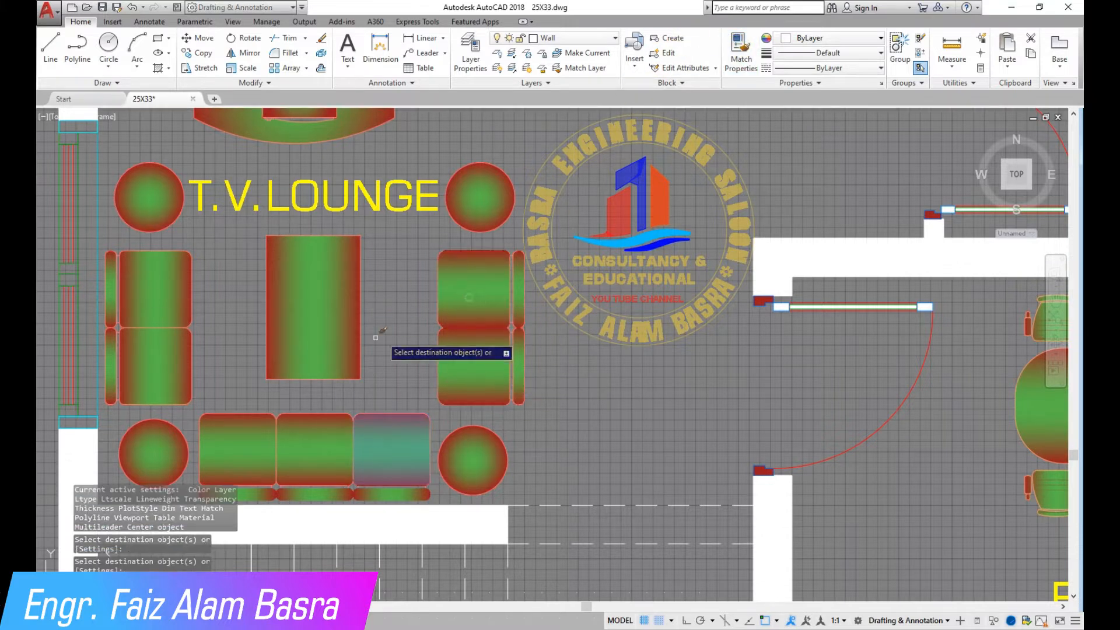
{"action": "left_click", "coordinate": [161, 348]}
{"action": "left_click", "coordinate": [148, 298]}
{"action": "key", "text": "Return"}
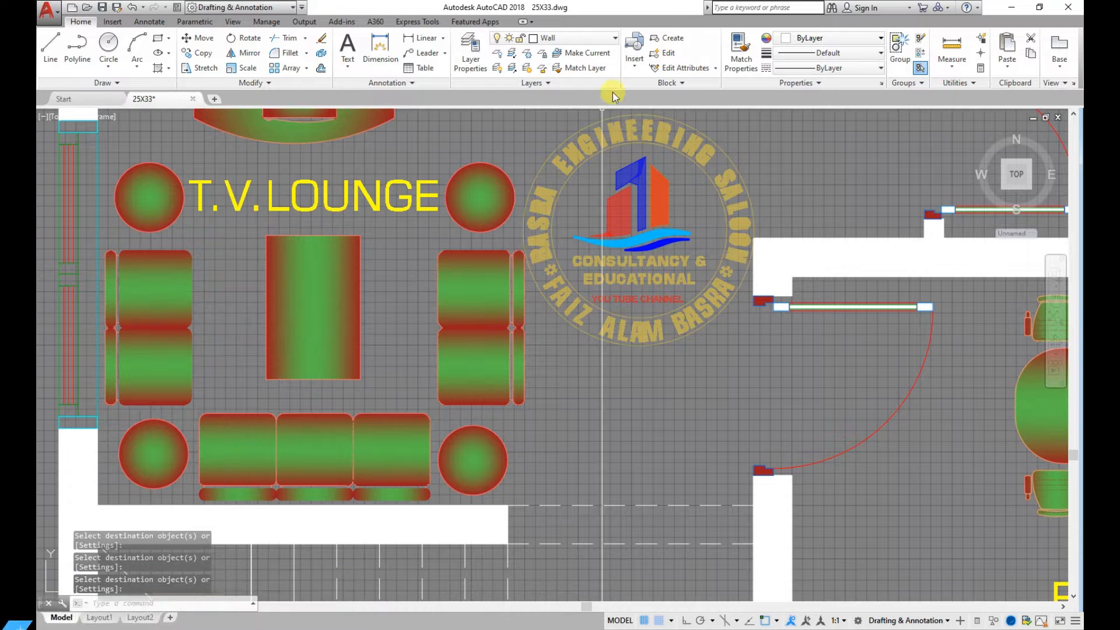
Match the three-seat sofa's seat hatches and the side sofas' backrest hatches to the coffee table's gradient
{"action": "left_click", "coordinate": [742, 55]}
{"action": "left_click", "coordinate": [338, 349]}
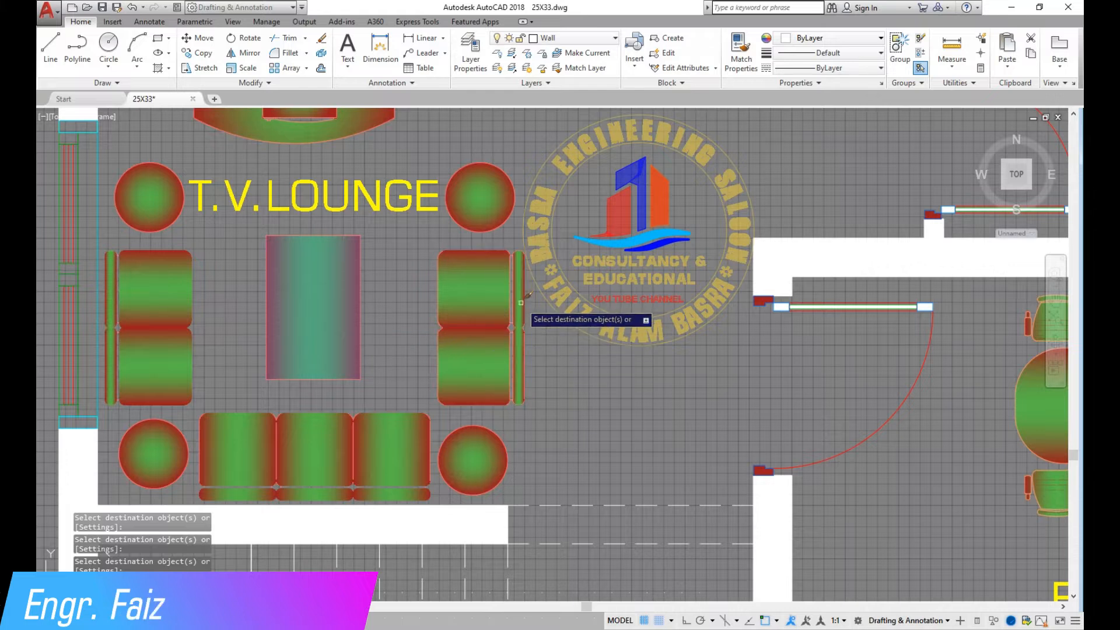
{"action": "scroll", "coordinate": [383, 294], "scroll_direction": "down", "scroll_amount": 2}
{"action": "scroll", "coordinate": [371, 373], "scroll_direction": "up", "scroll_amount": 2}
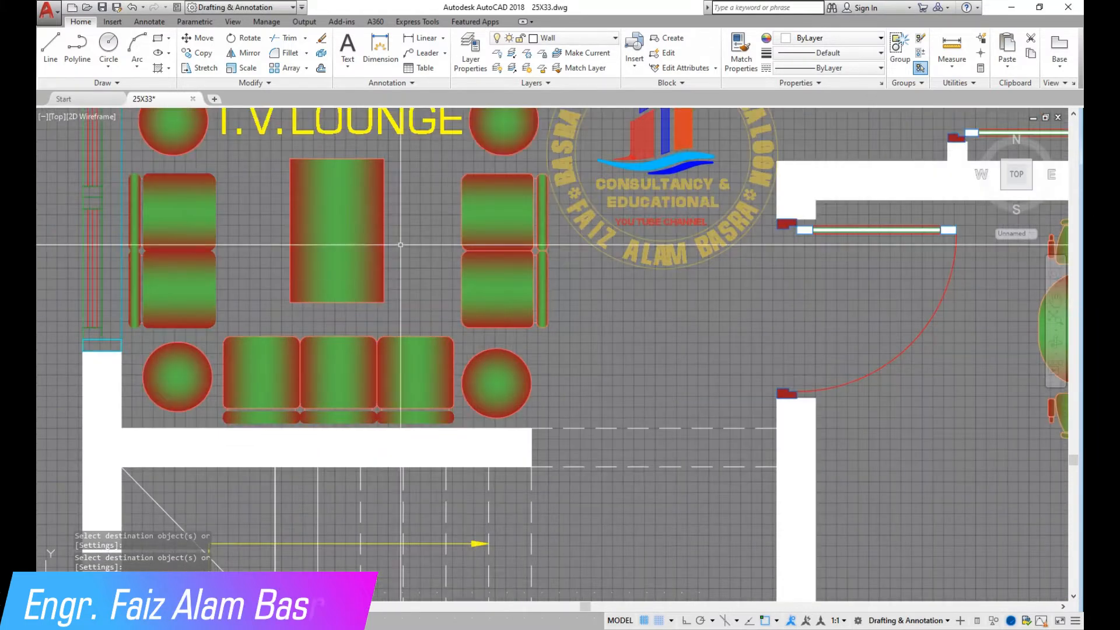
Match the three-seat sofa's three backrest hatches to the gradient of the right sofa's lower seat
{"action": "left_click", "coordinate": [736, 58]}
{"action": "scroll", "coordinate": [459, 380], "scroll_direction": "up", "scroll_amount": 2}
{"action": "left_click", "coordinate": [528, 267]}
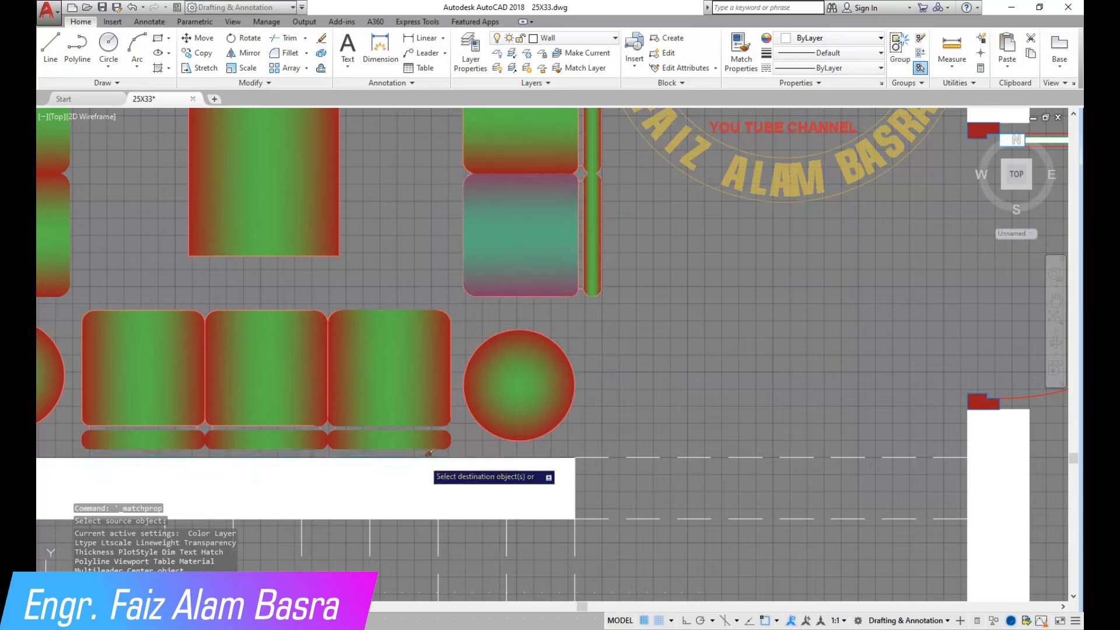
{"action": "left_click", "coordinate": [375, 440]}
{"action": "left_click", "coordinate": [274, 440]}
{"action": "left_click", "coordinate": [185, 438]}
{"action": "scroll", "coordinate": [549, 376], "scroll_direction": "down", "scroll_amount": 2}
{"action": "right_click", "coordinate": [594, 363]}
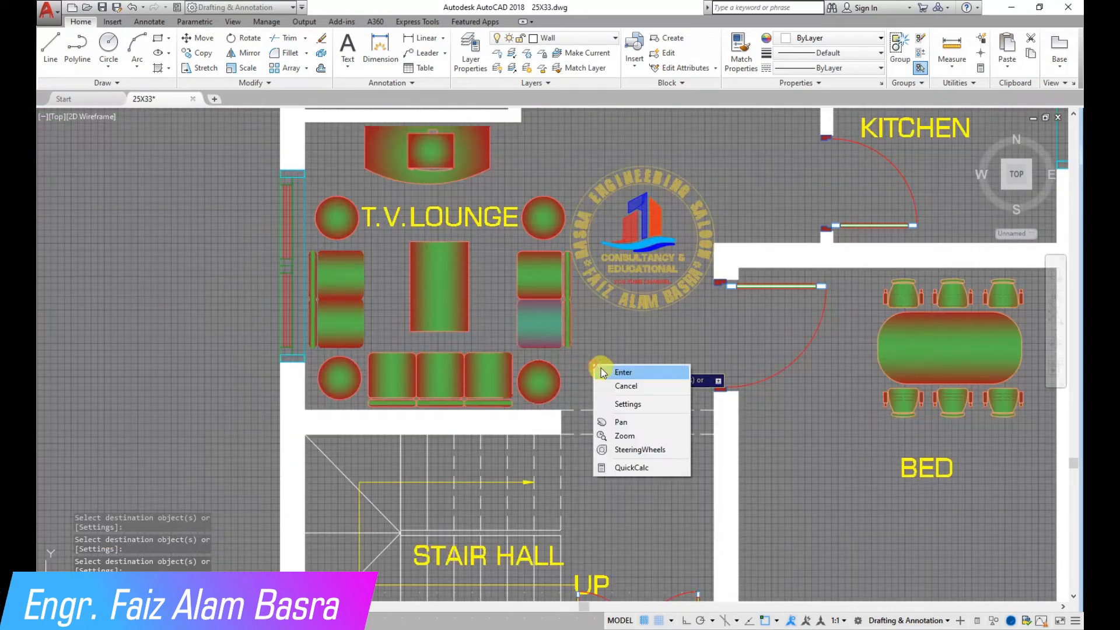
{"action": "left_click", "coordinate": [611, 371]}
Copy the T.V. lounge sofas, round tables, coffee table and label into the BED room, below the dining set
{"action": "scroll", "coordinate": [471, 286], "scroll_direction": "down", "scroll_amount": 1}
{"action": "left_click", "coordinate": [203, 53]}
{"action": "left_click", "coordinate": [537, 341]}
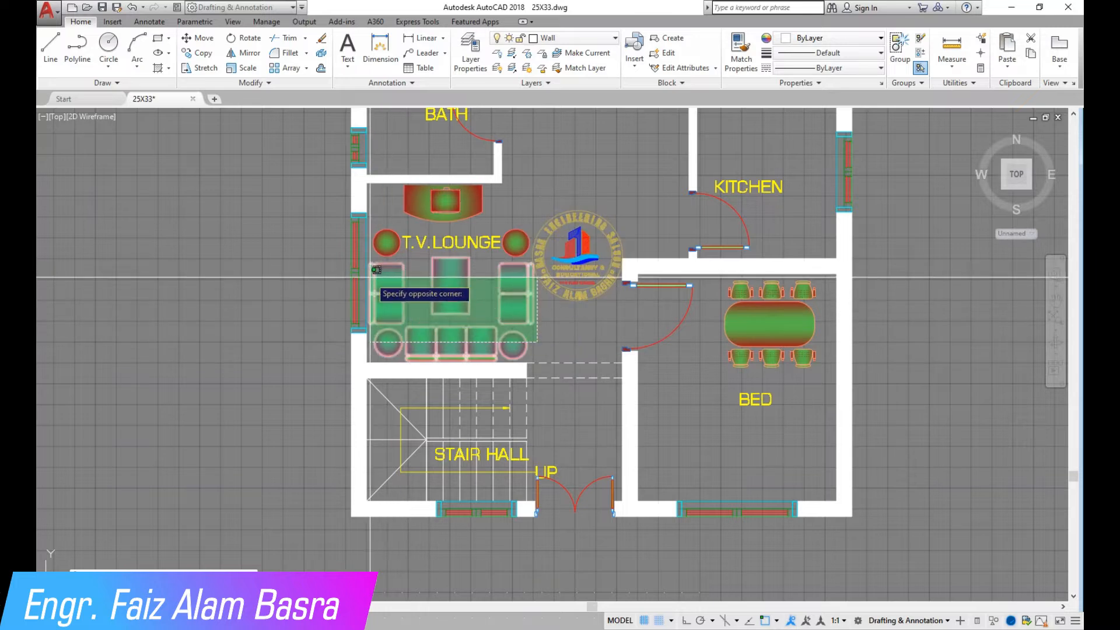
{"action": "left_click", "coordinate": [383, 229]}
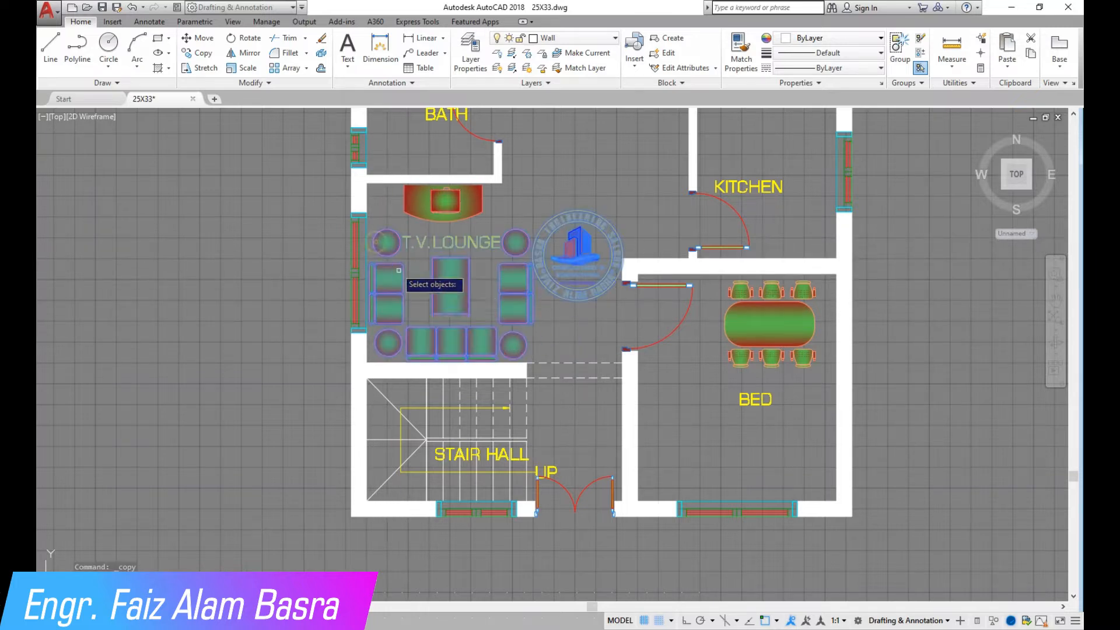
{"action": "key", "text": "Return"}
{"action": "left_click", "coordinate": [450, 288]}
{"action": "scroll", "coordinate": [502, 336], "scroll_direction": "down", "scroll_amount": 4}
{"action": "scroll", "coordinate": [499, 332], "scroll_direction": "up", "scroll_amount": 8}
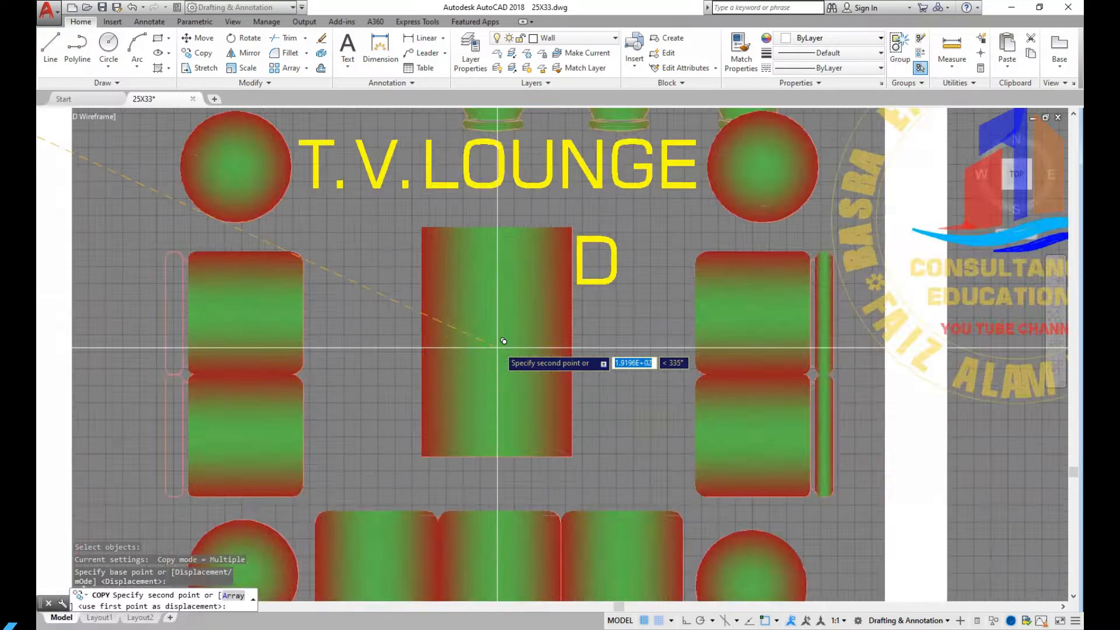
{"action": "scroll", "coordinate": [501, 339], "scroll_direction": "down", "scroll_amount": 3}
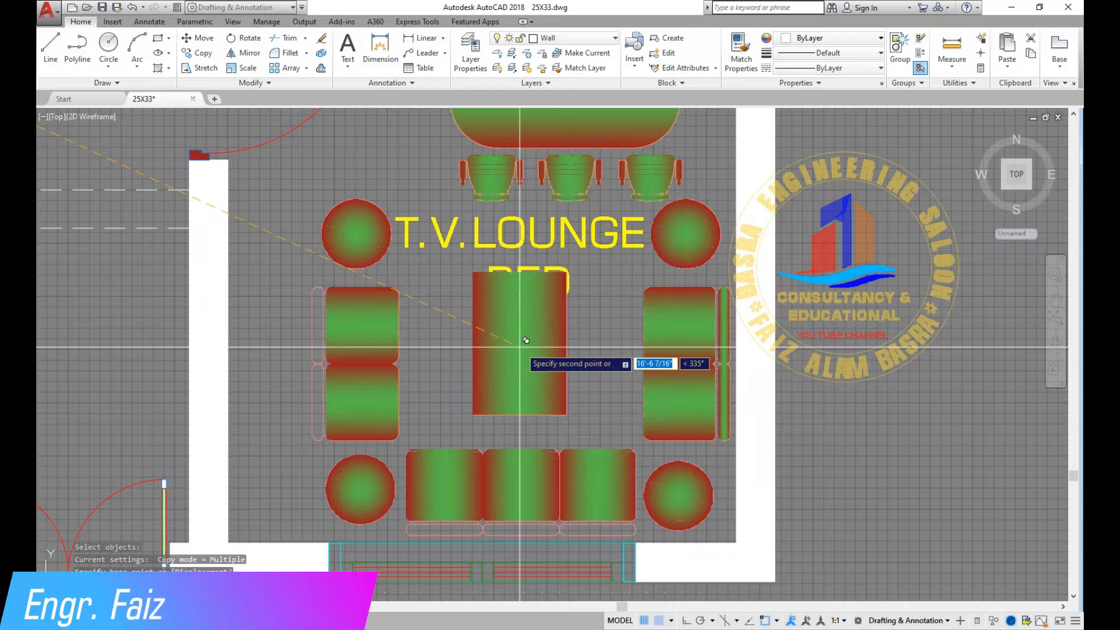
{"action": "key", "text": "Escape"}
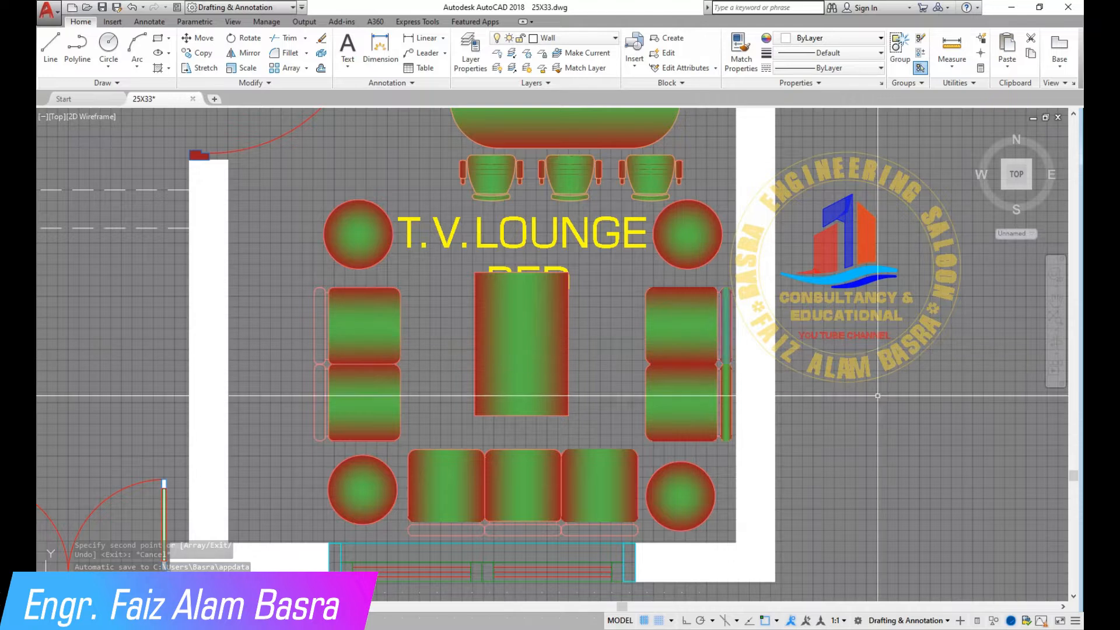
Copy the T.V. lounge left sofa's two backrest hatches to the left sofa in the BED room
{"action": "scroll", "coordinate": [819, 358], "scroll_direction": "down", "scroll_amount": 4}
{"action": "scroll", "coordinate": [824, 356], "scroll_direction": "up", "scroll_amount": 2}
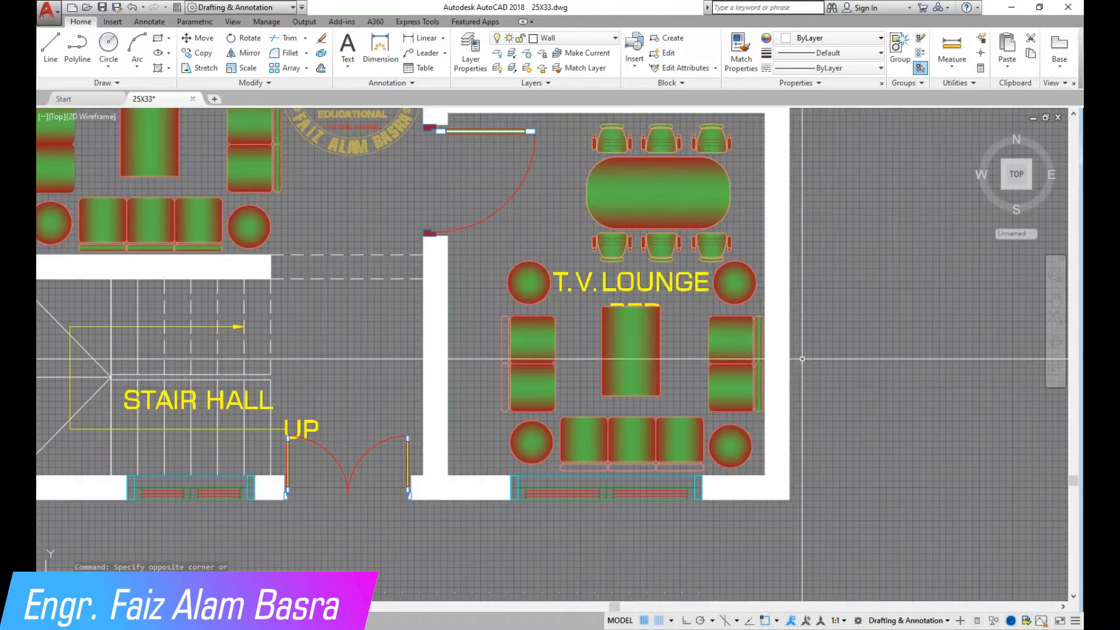
{"action": "scroll", "coordinate": [495, 332], "scroll_direction": "down", "scroll_amount": 2}
{"action": "scroll", "coordinate": [193, 183], "scroll_direction": "up", "scroll_amount": 6}
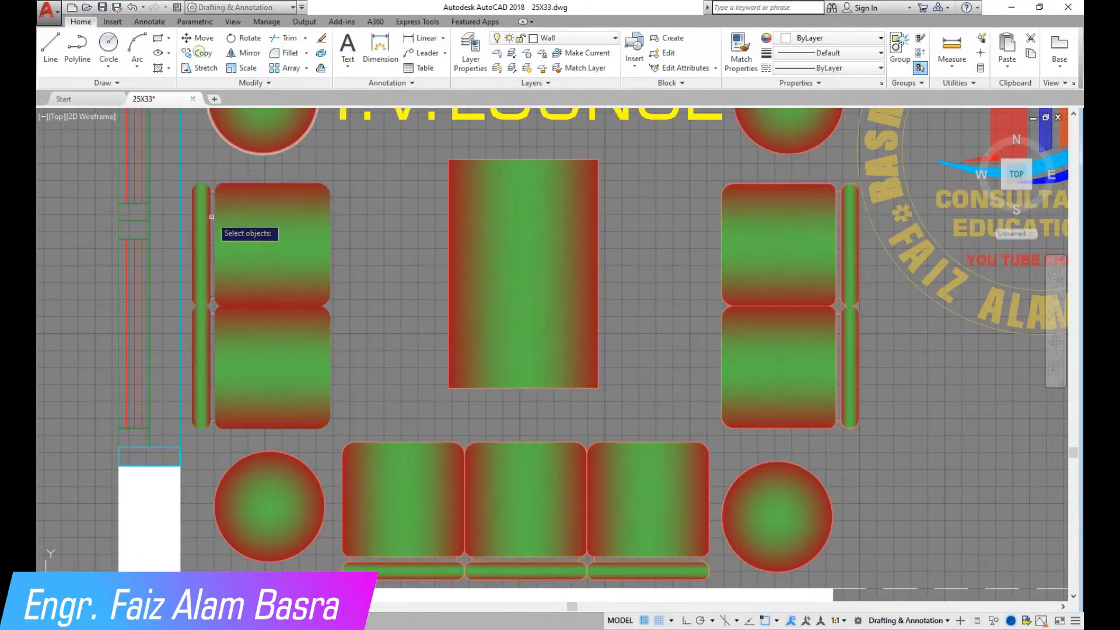
{"action": "key", "text": "Return"}
{"action": "left_click", "coordinate": [331, 356]}
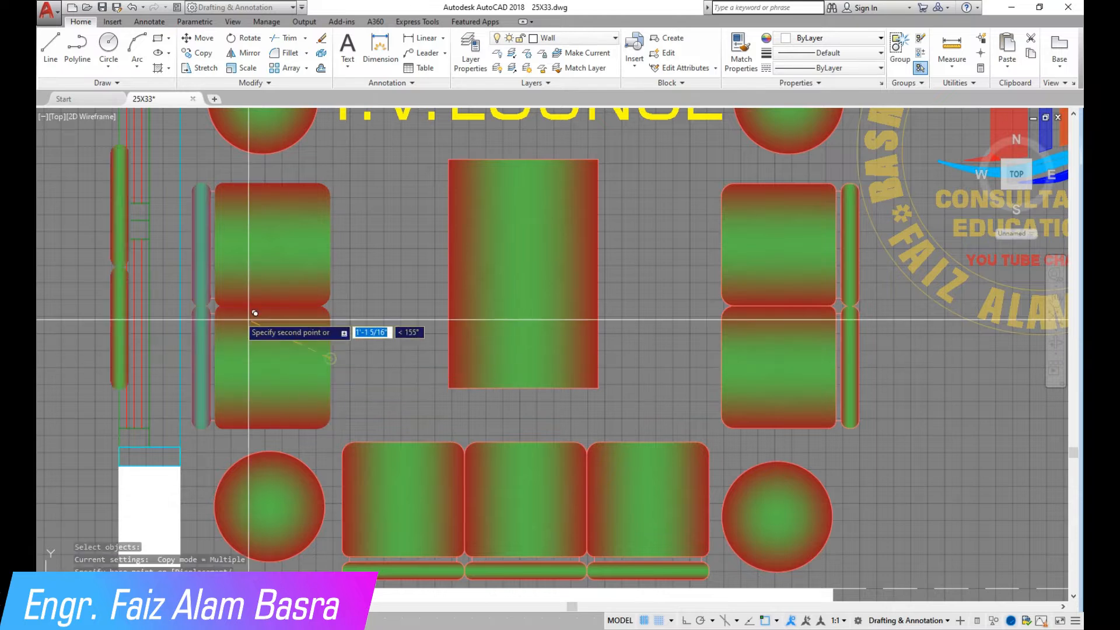
{"action": "scroll", "coordinate": [125, 295], "scroll_direction": "down", "scroll_amount": 6}
{"action": "scroll", "coordinate": [458, 454], "scroll_direction": "up", "scroll_amount": 6}
{"action": "left_click", "coordinate": [609, 438]}
{"action": "key", "text": "Escape"}
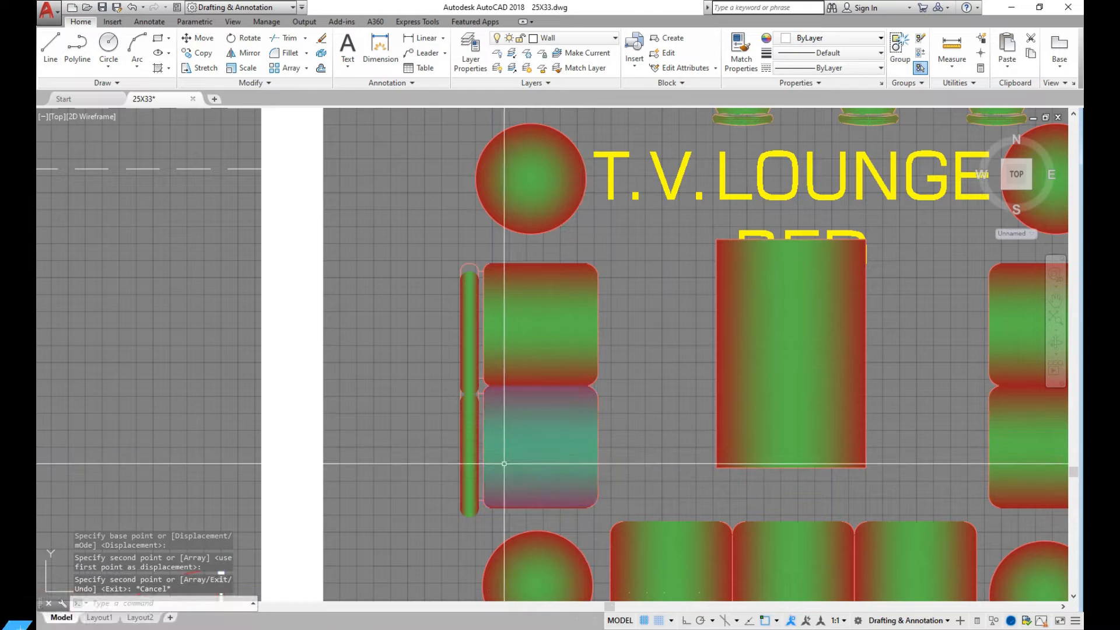
Move the two copied backrest hatches up about 1 inch onto the left sofa's backrest outlines
{"action": "scroll", "coordinate": [503, 452], "scroll_direction": "up", "scroll_amount": 2}
{"action": "left_click", "coordinate": [199, 40]}
{"action": "left_click", "coordinate": [457, 385]}
{"action": "key", "text": "Return"}
{"action": "left_click", "coordinate": [697, 437]}
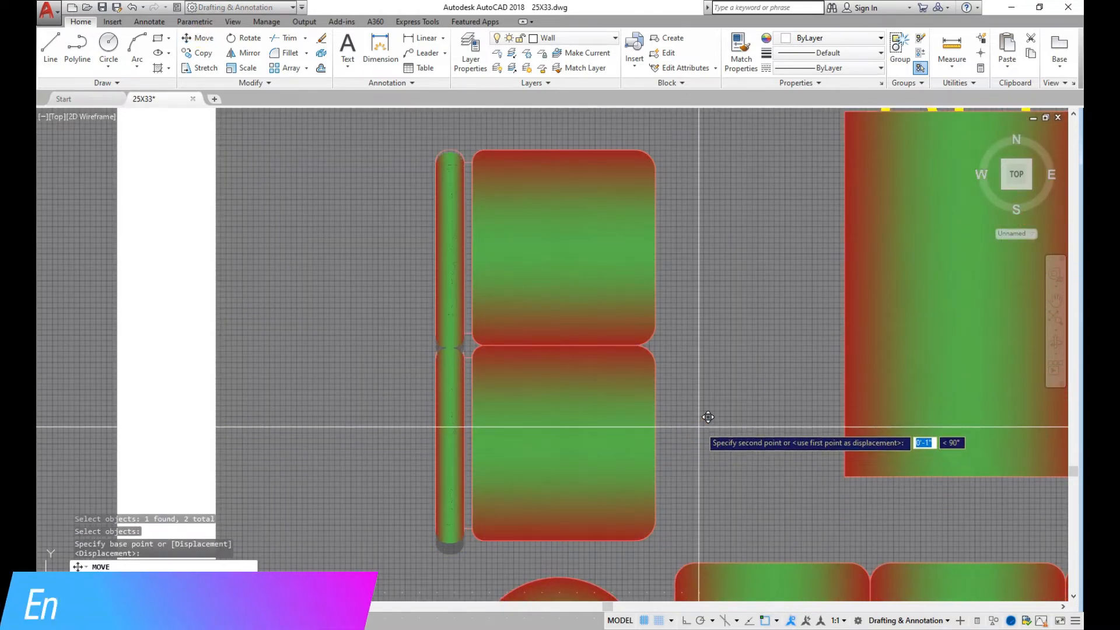
{"action": "left_click", "coordinate": [708, 416]}
Move the BED room's left two-seat sofa and its two round tables straight left about 1'-7", close to the wall
{"action": "scroll", "coordinate": [707, 417], "scroll_direction": "down", "scroll_amount": 4}
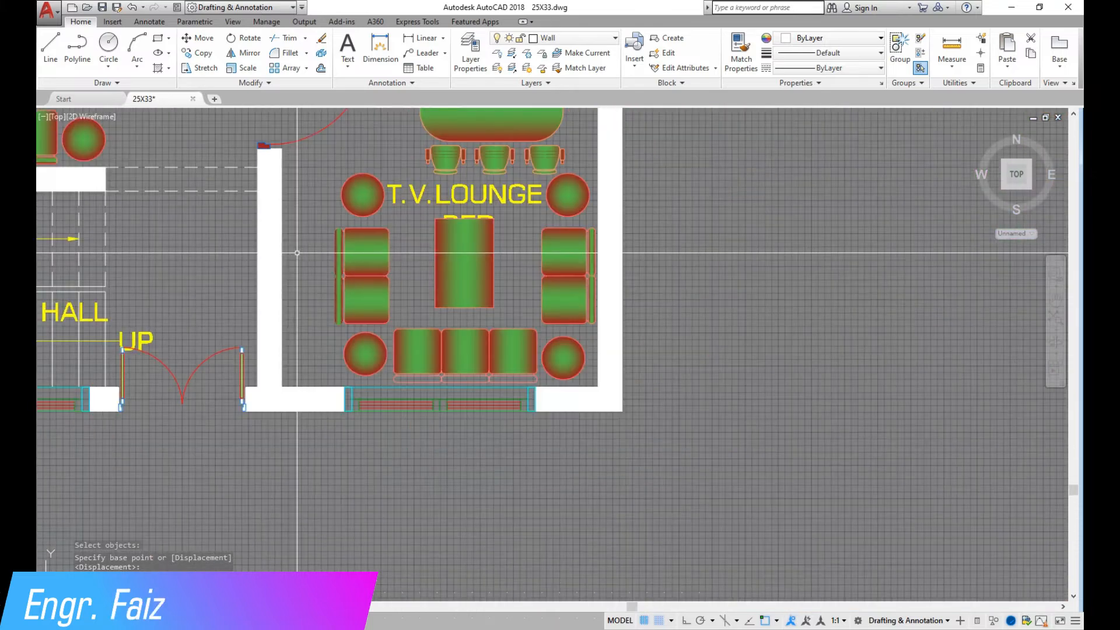
{"action": "scroll", "coordinate": [308, 238], "scroll_direction": "up", "scroll_amount": 2}
{"action": "left_click", "coordinate": [428, 462]}
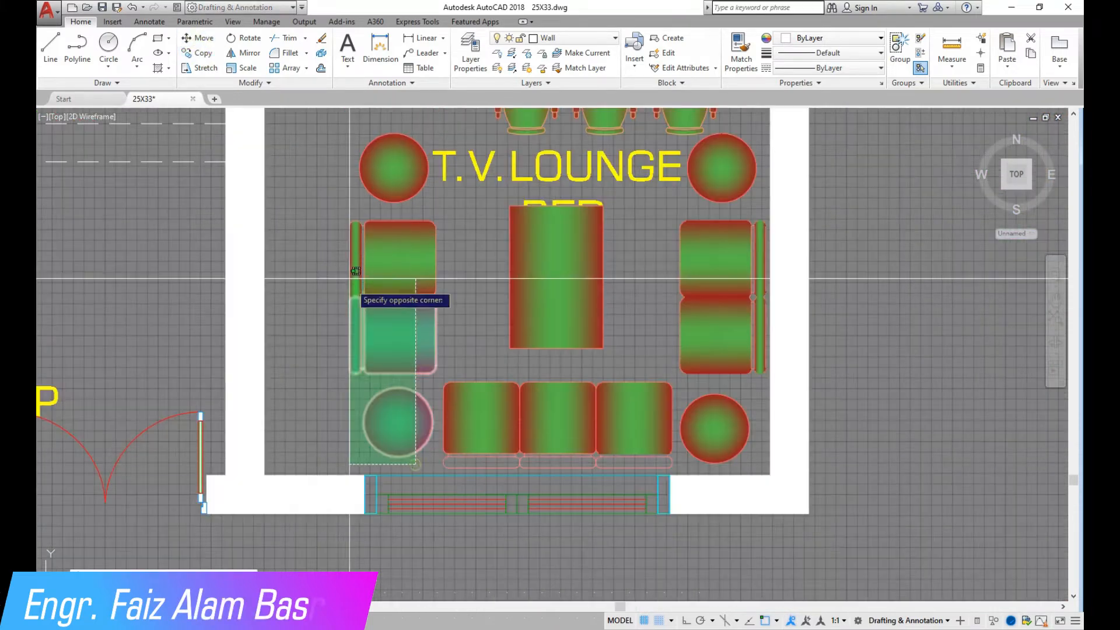
{"action": "left_click", "coordinate": [326, 182]}
{"action": "key", "text": "Return"}
{"action": "left_click", "coordinate": [841, 547]}
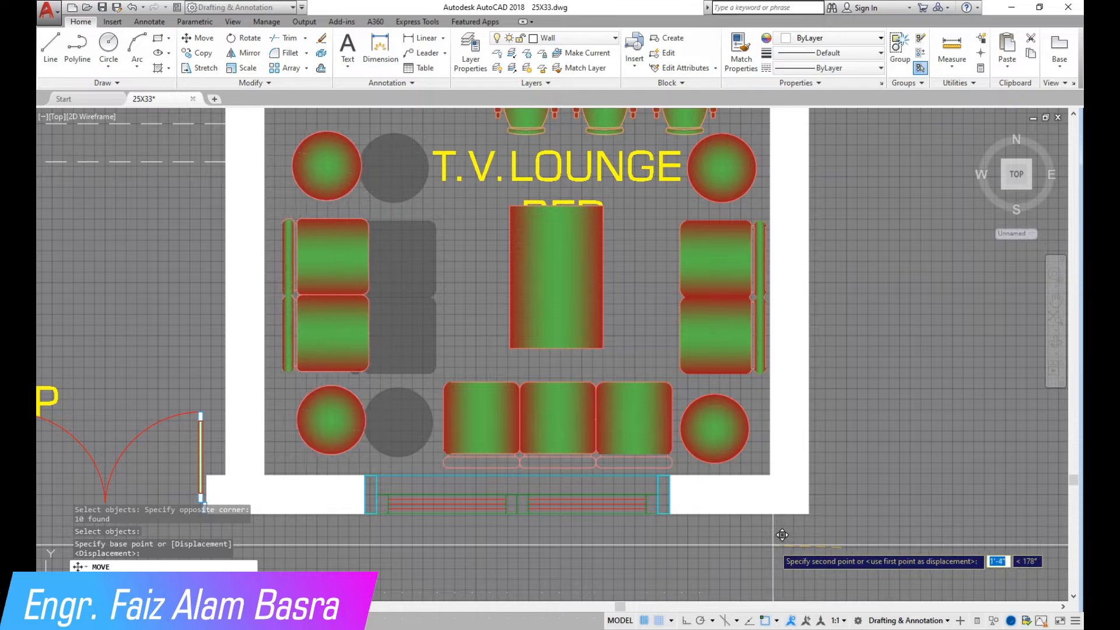
{"action": "left_click", "coordinate": [684, 620]}
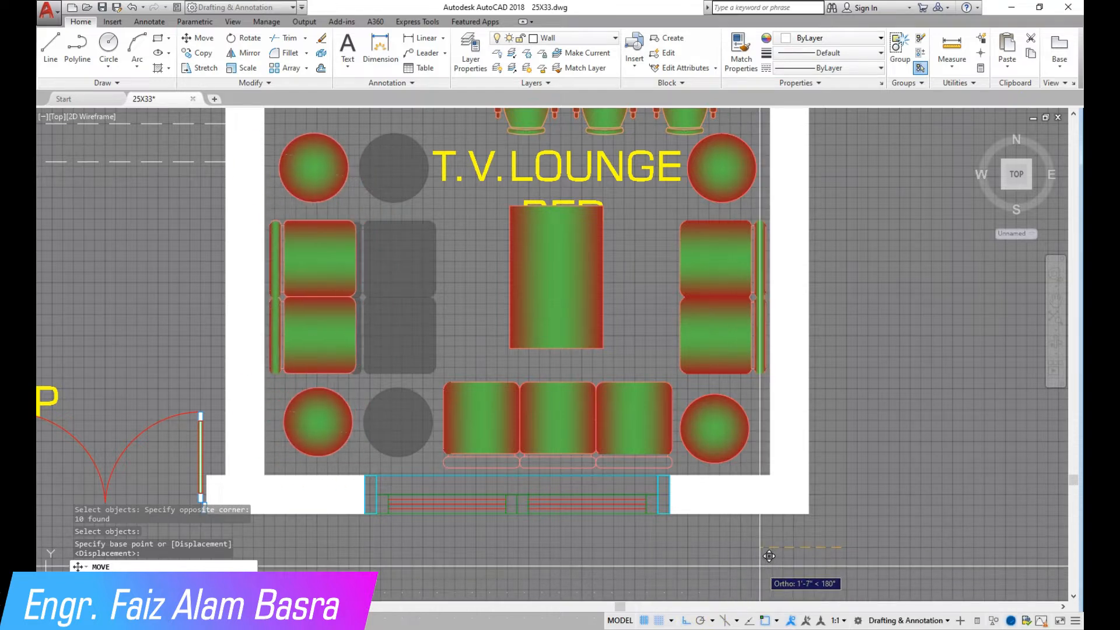
{"action": "left_click", "coordinate": [767, 556]}
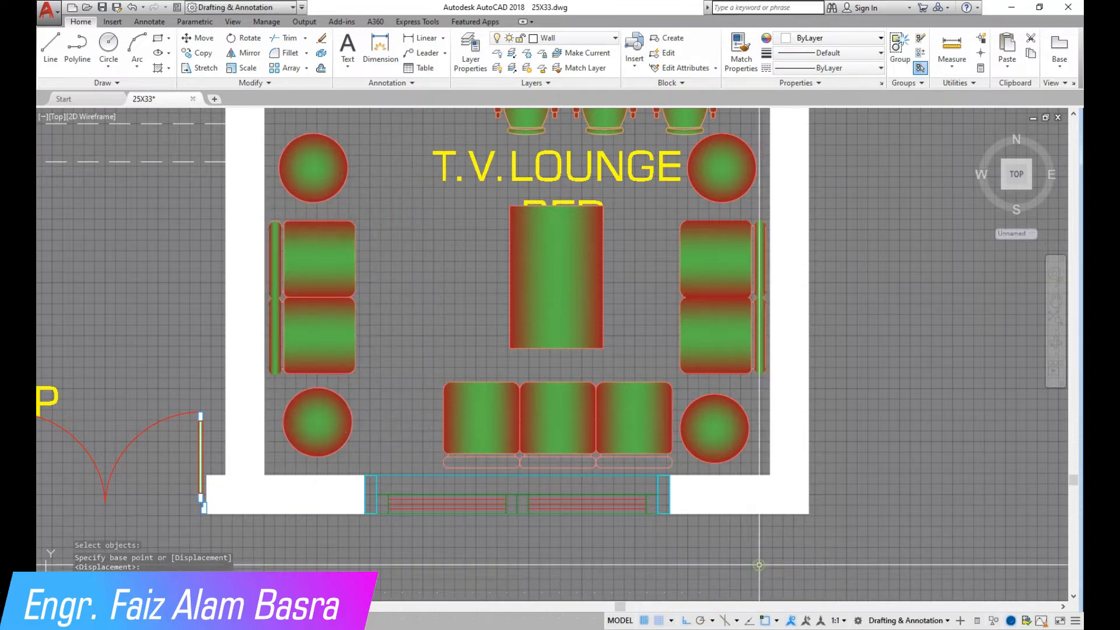
Copy the leftmost seat of the BED room's three-seat sofa to its left to form a fourth seat
{"action": "left_click", "coordinate": [201, 51]}
{"action": "scroll", "coordinate": [480, 415], "scroll_direction": "up", "scroll_amount": 1}
{"action": "left_click", "coordinate": [519, 501]}
{"action": "left_click", "coordinate": [490, 443]}
{"action": "key", "text": "Return"}
{"action": "left_click", "coordinate": [607, 362]}
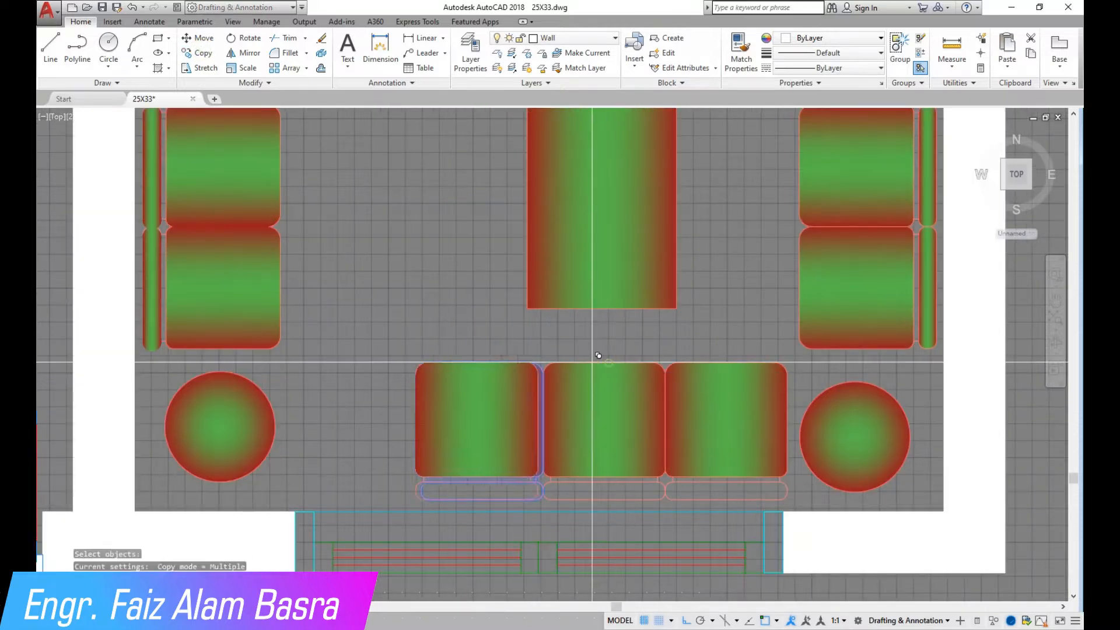
{"action": "left_click", "coordinate": [483, 362]}
{"action": "scroll", "coordinate": [364, 375], "scroll_direction": "down", "scroll_amount": 3}
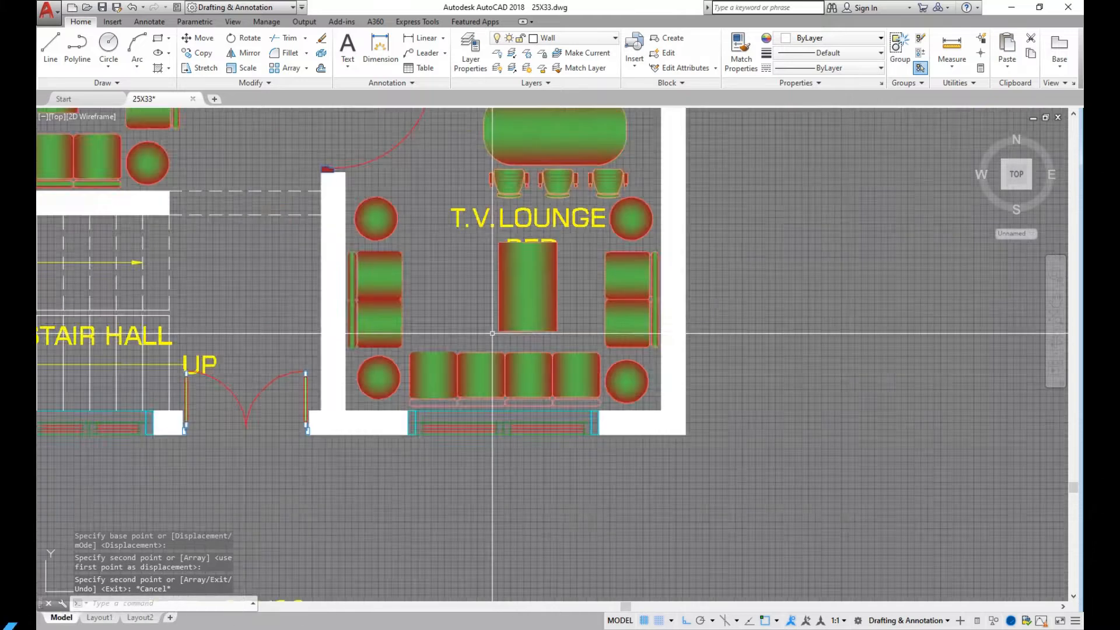
Rotate the BED room coffee table to 270° about the midpoint of its left edge so it lies horizontally
{"action": "scroll", "coordinate": [575, 291], "scroll_direction": "up", "scroll_amount": 2}
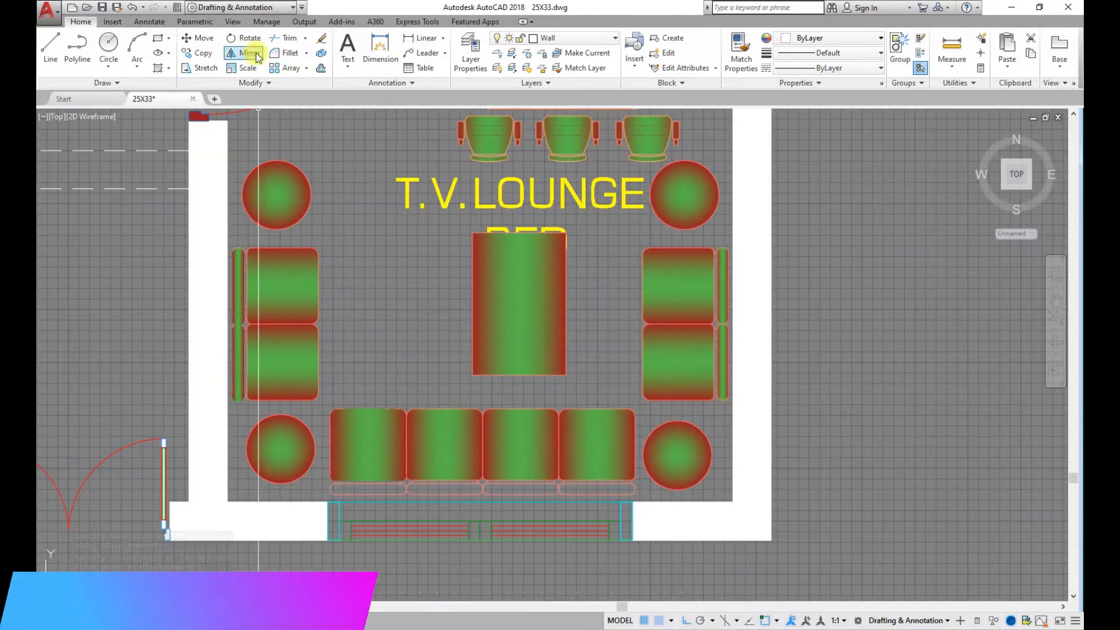
{"action": "left_click", "coordinate": [572, 383]}
{"action": "left_click", "coordinate": [544, 335]}
{"action": "key", "text": "Return"}
{"action": "left_click", "coordinate": [472, 304]}
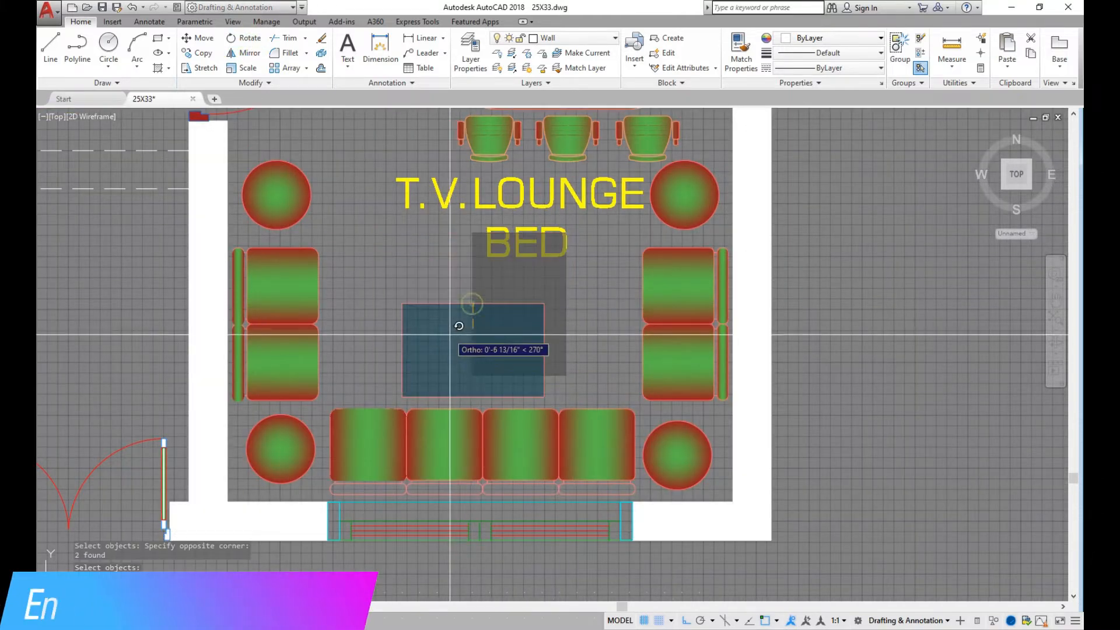
{"action": "left_click", "coordinate": [458, 345]}
Move the rotated coffee table straight up, away from the four-seat sofa
{"action": "left_click", "coordinate": [563, 349]}
{"action": "left_click", "coordinate": [378, 292]}
{"action": "key", "text": "Return"}
{"action": "left_click", "coordinate": [373, 287]}
{"action": "left_click", "coordinate": [376, 254]}
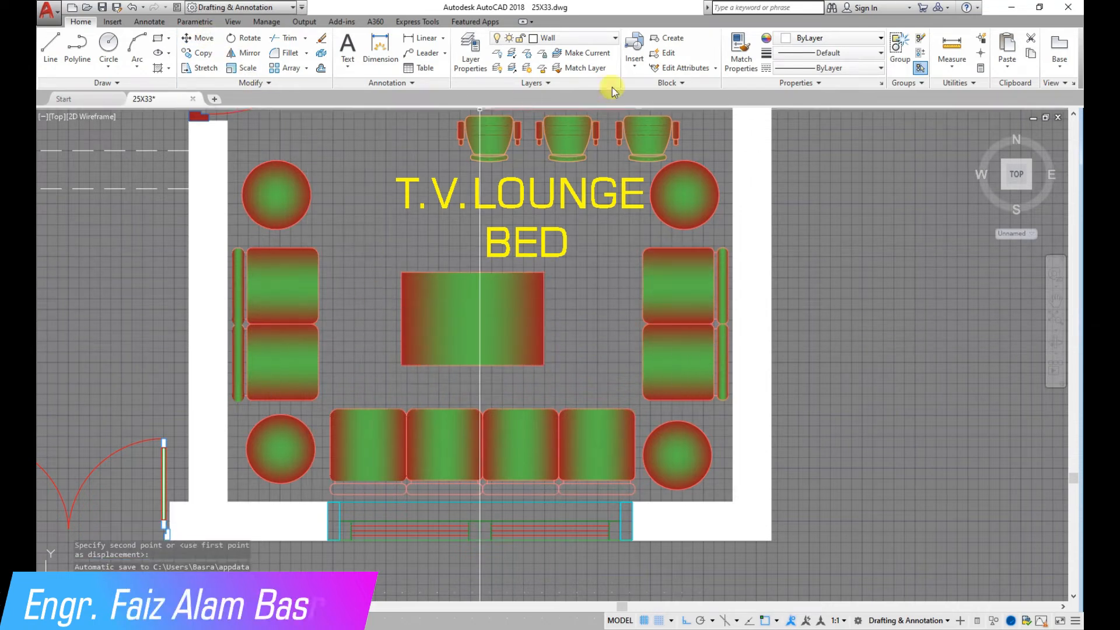
Match the coffee table's gradient hatch to that of the two-seat sofa seat beside the room's right wall
{"action": "left_click", "coordinate": [739, 48]}
{"action": "left_click", "coordinate": [679, 285]}
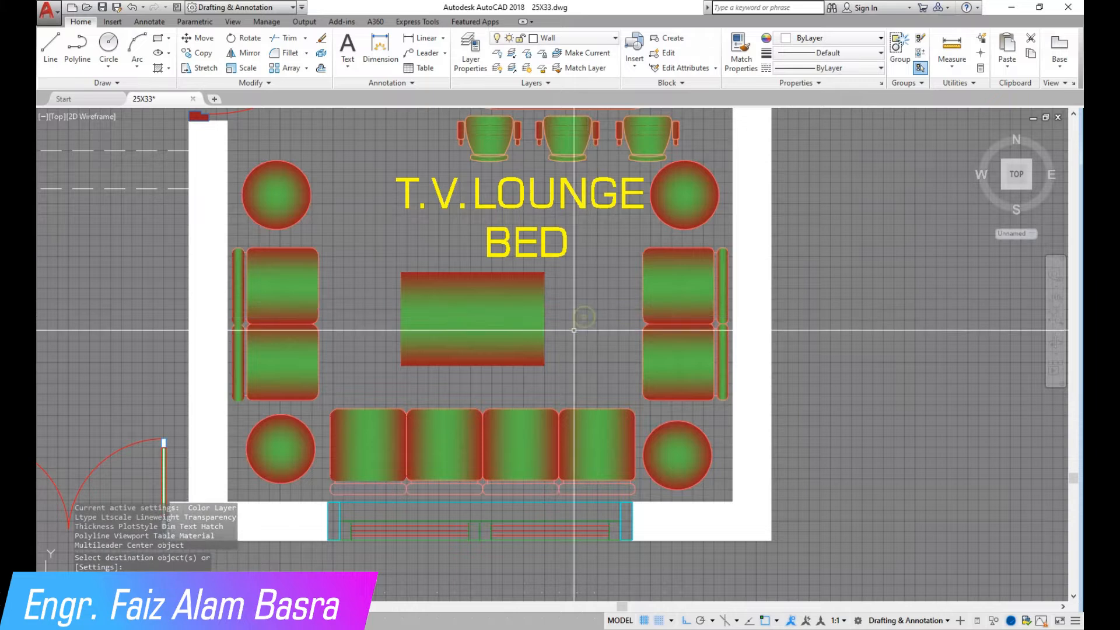
{"action": "scroll", "coordinate": [559, 322], "scroll_direction": "down", "scroll_amount": 2}
{"action": "scroll", "coordinate": [643, 227], "scroll_direction": "up", "scroll_amount": 2}
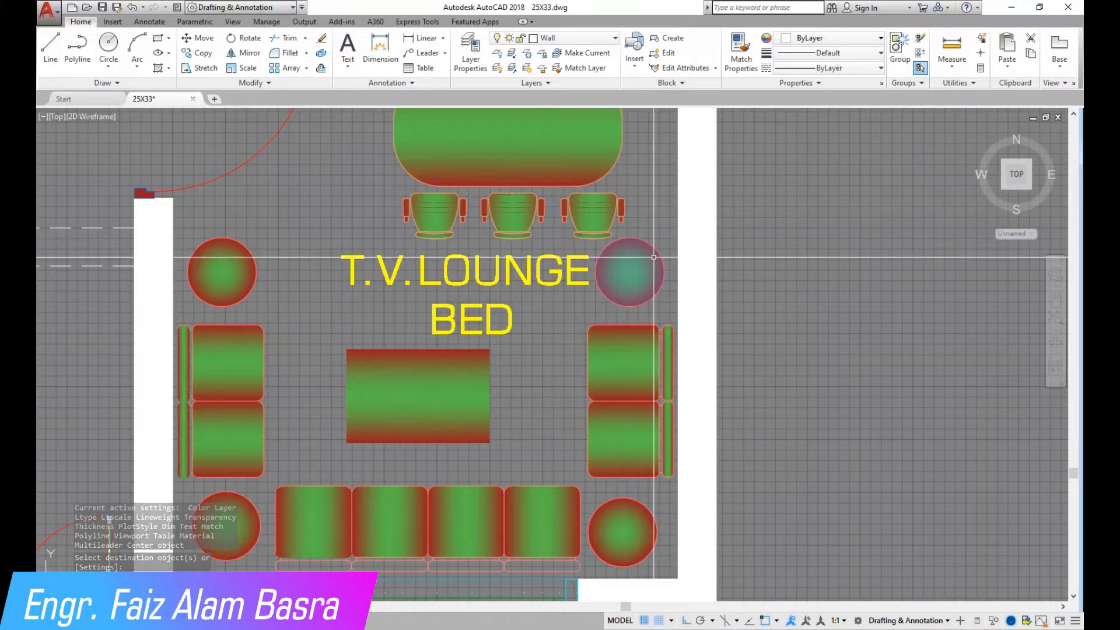
Delete the BED label and the upper right round table beside the T.V. LOUNGE label
{"action": "scroll", "coordinate": [658, 246], "scroll_direction": "down", "scroll_amount": 2}
{"action": "scroll", "coordinate": [675, 287], "scroll_direction": "up", "scroll_amount": 2}
{"action": "left_click", "coordinate": [648, 292]}
{"action": "left_click", "coordinate": [321, 38]}
{"action": "scroll", "coordinate": [505, 270], "scroll_direction": "down", "scroll_amount": 2}
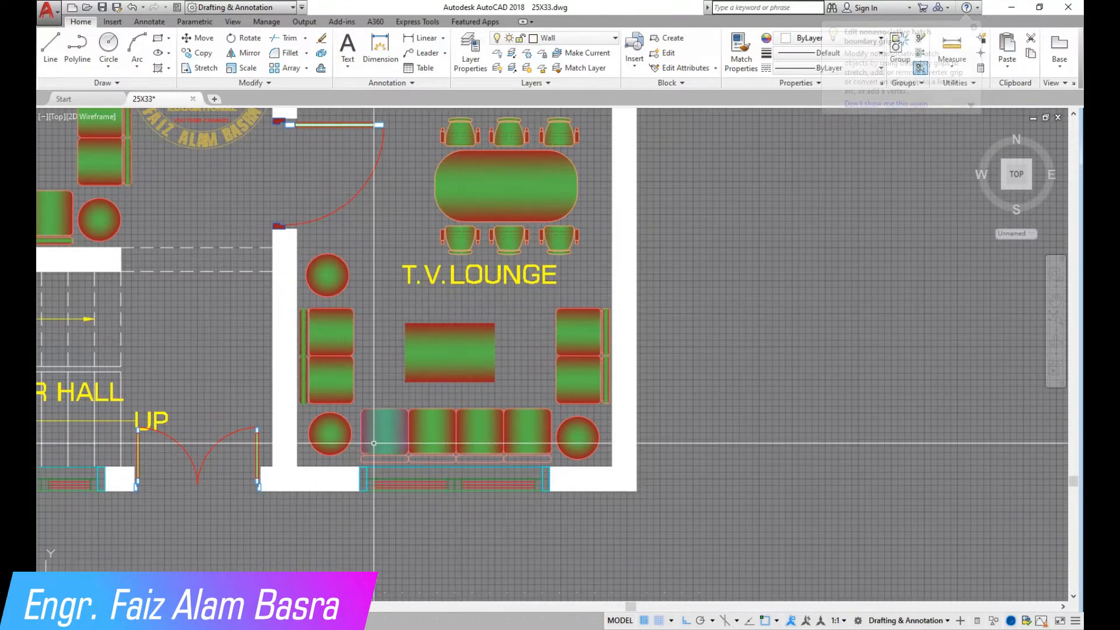
Copy the green backrest hatch from the T.V. lounge's three-seat sofa onto the backrest of the four-seat sofa in the dining room
{"action": "scroll", "coordinate": [487, 316], "scroll_direction": "down", "scroll_amount": 2}
{"action": "scroll", "coordinate": [195, 339], "scroll_direction": "up", "scroll_amount": 4}
{"action": "left_click", "coordinate": [203, 52]}
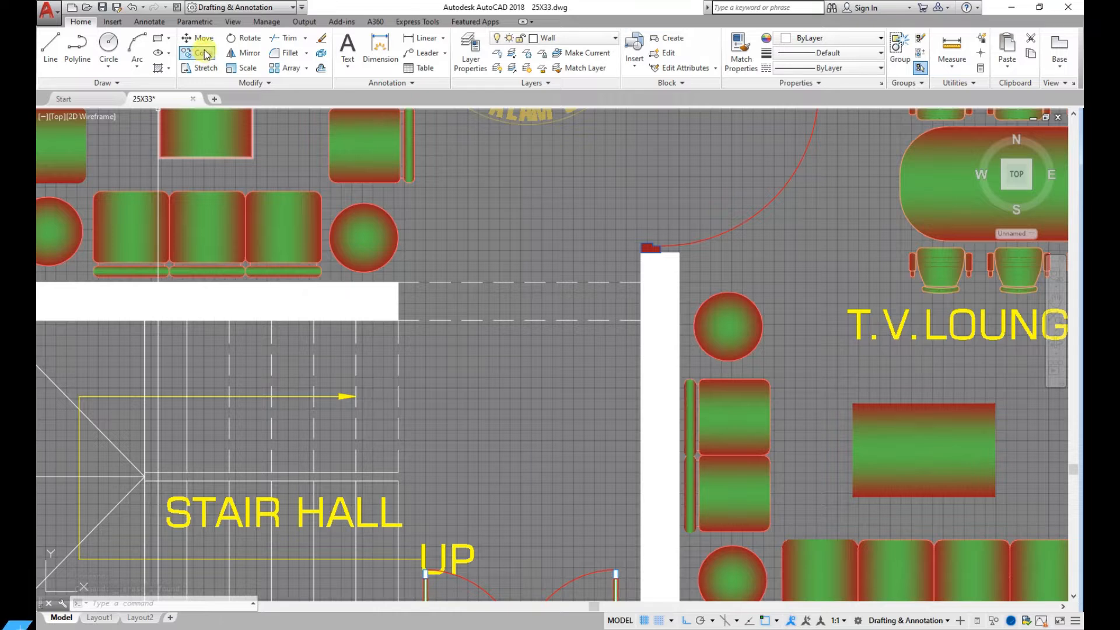
{"action": "scroll", "coordinate": [120, 259], "scroll_direction": "up", "scroll_amount": 4}
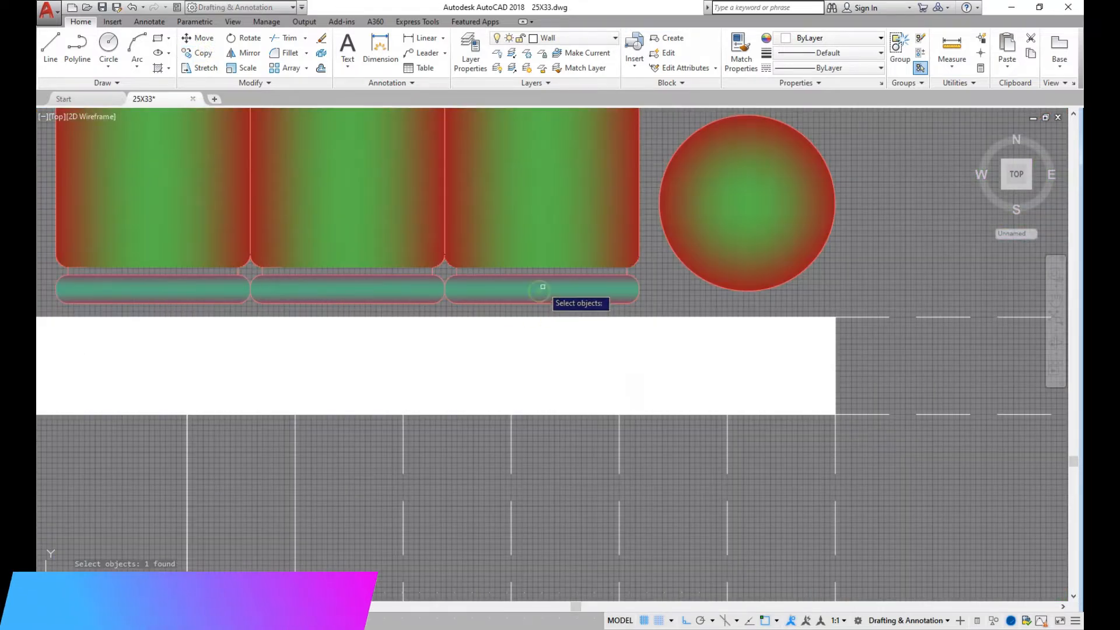
{"action": "scroll", "coordinate": [458, 306], "scroll_direction": "down", "scroll_amount": 2}
{"action": "scroll", "coordinate": [387, 169], "scroll_direction": "down", "scroll_amount": 4}
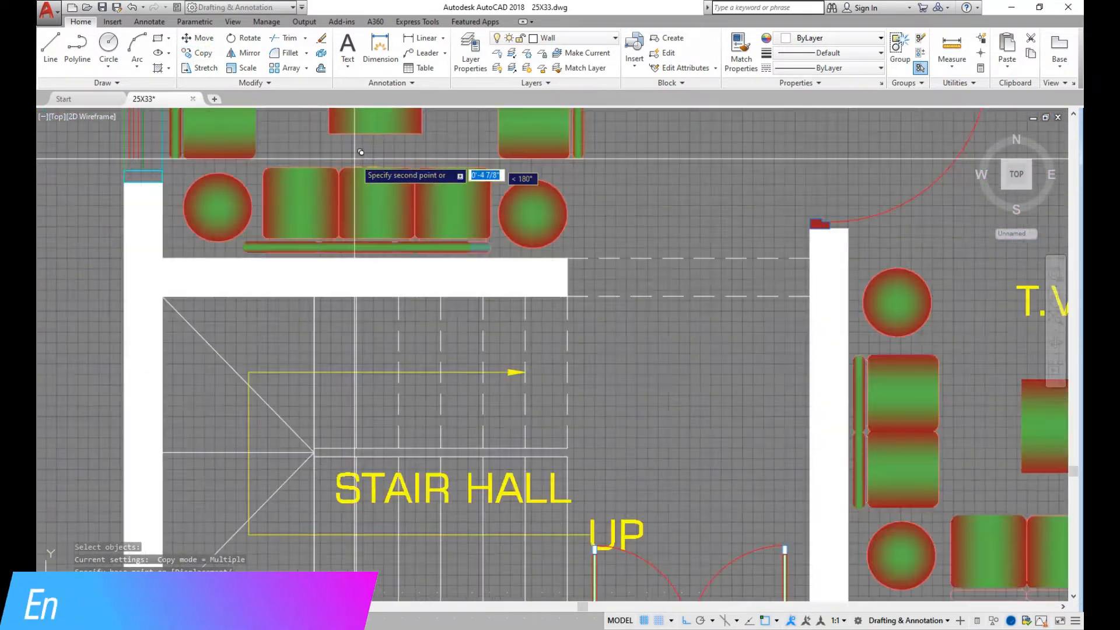
Change the duplicate T.V. LOUNGE label in the room with the dining table to D/DINNING
{"action": "scroll", "coordinate": [428, 272], "scroll_direction": "up", "scroll_amount": 5}
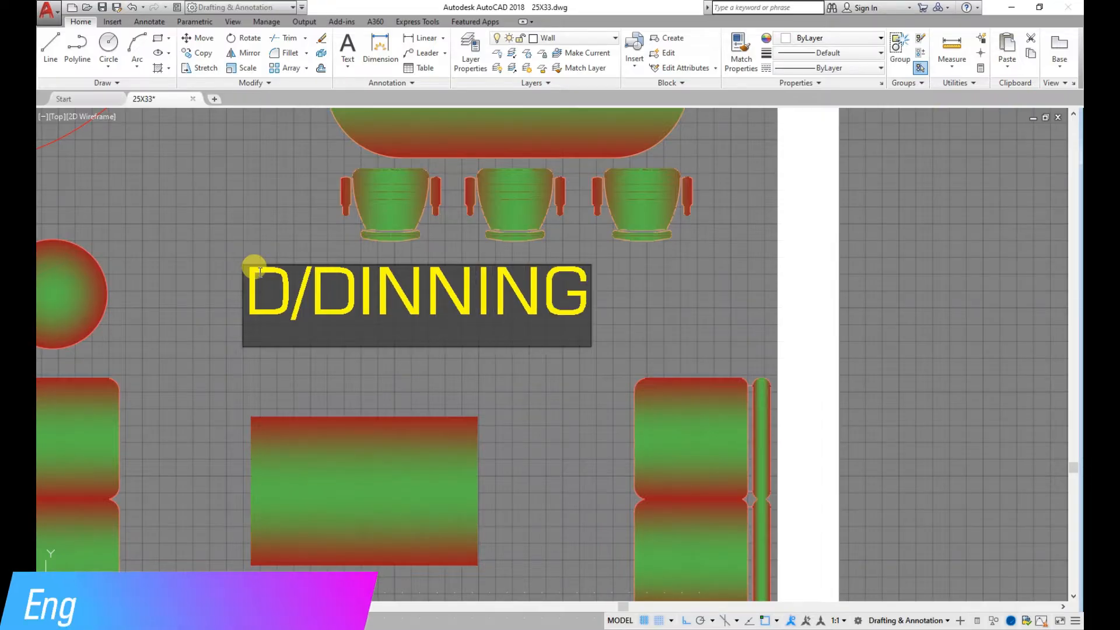
{"action": "left_click", "coordinate": [301, 376]}
{"action": "scroll", "coordinate": [373, 327], "scroll_direction": "down", "scroll_amount": 10}
{"action": "scroll", "coordinate": [357, 293], "scroll_direction": "up", "scroll_amount": 5}
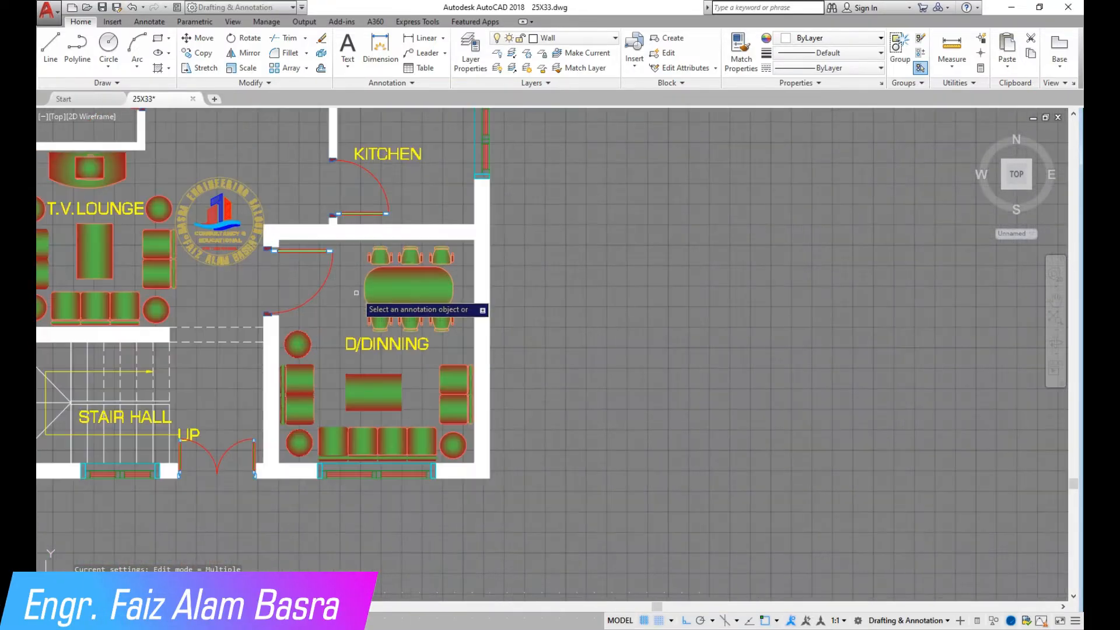
{"action": "right_click", "coordinate": [338, 346]}
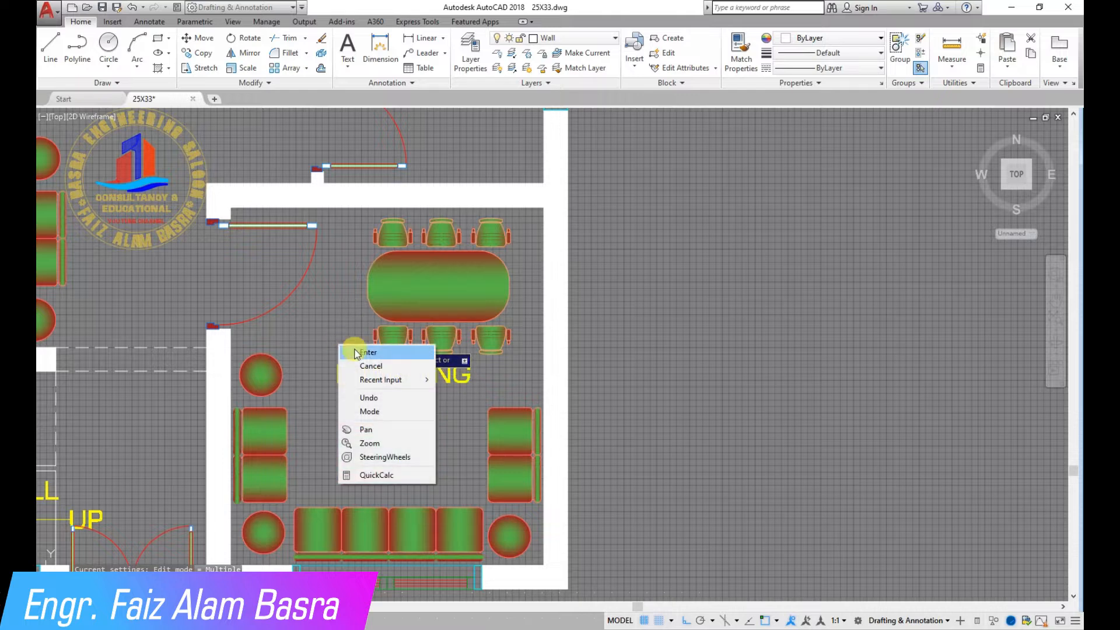
{"action": "left_click", "coordinate": [355, 353]}
{"action": "scroll", "coordinate": [283, 306], "scroll_direction": "down", "scroll_amount": 1}
{"action": "scroll", "coordinate": [243, 309], "scroll_direction": "up", "scroll_amount": 2}
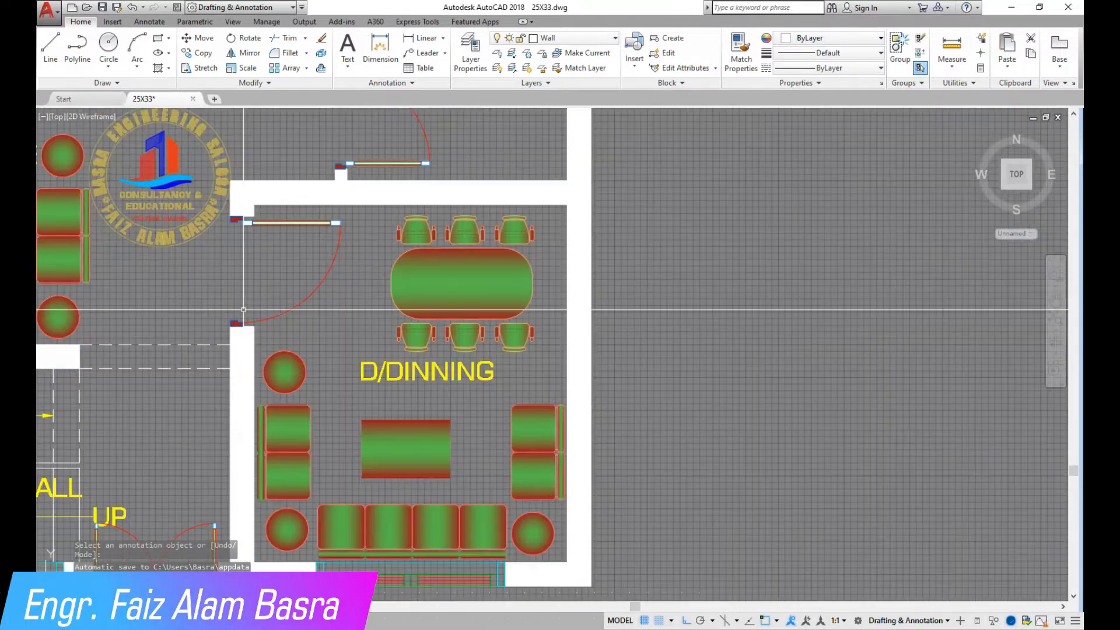
Copy the L-shaped kitchen counter with sink and stove from the neighbouring plan by its outer corner to the empty area right of this plan's KITCHEN
{"action": "scroll", "coordinate": [244, 310], "scroll_direction": "down", "scroll_amount": 6}
{"action": "scroll", "coordinate": [234, 294], "scroll_direction": "up", "scroll_amount": 6}
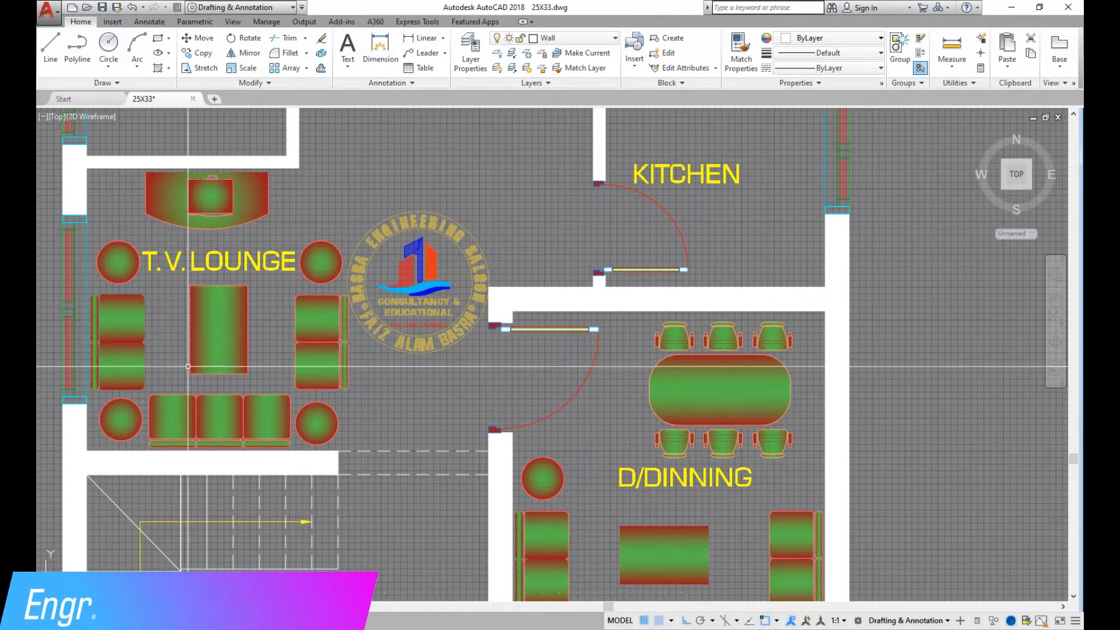
{"action": "scroll", "coordinate": [204, 319], "scroll_direction": "down", "scroll_amount": 2}
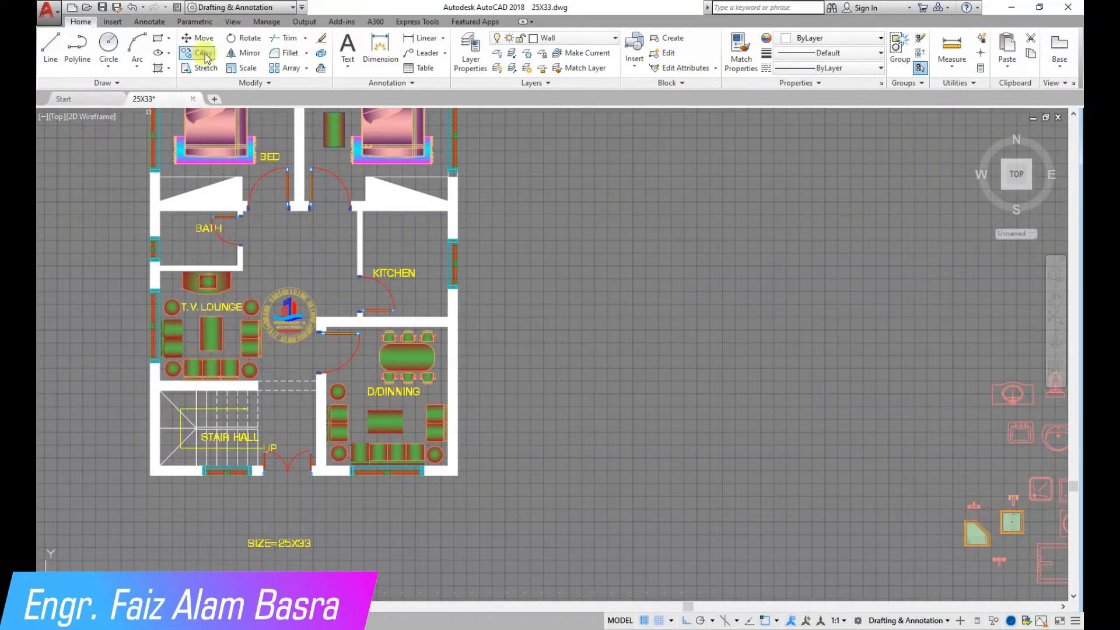
{"action": "left_click", "coordinate": [203, 54]}
{"action": "scroll", "coordinate": [528, 303], "scroll_direction": "down", "scroll_amount": 2}
{"action": "scroll", "coordinate": [398, 282], "scroll_direction": "down", "scroll_amount": 2}
{"action": "middle_click_drag", "start_coordinate": [401, 285], "coordinate": [534, 347]}
{"action": "scroll", "coordinate": [195, 184], "scroll_direction": "up", "scroll_amount": 8}
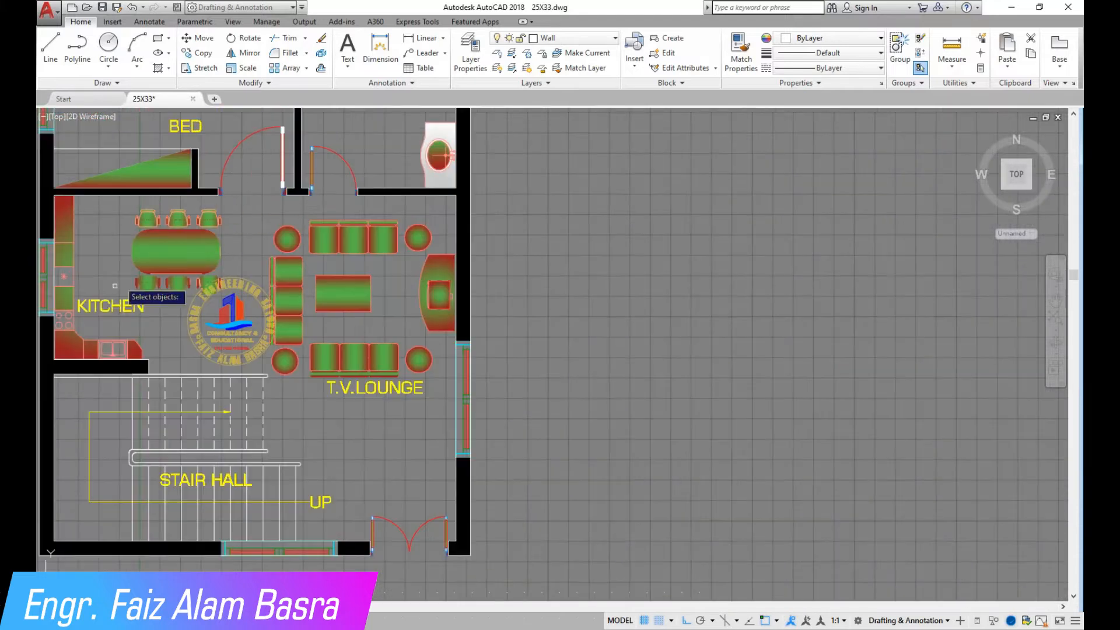
{"action": "scroll", "coordinate": [69, 285], "scroll_direction": "up", "scroll_amount": 2}
{"action": "scroll", "coordinate": [239, 279], "scroll_direction": "down", "scroll_amount": 1}
{"action": "scroll", "coordinate": [149, 273], "scroll_direction": "up", "scroll_amount": 1}
{"action": "left_click", "coordinate": [151, 291]}
{"action": "left_click", "coordinate": [124, 182]}
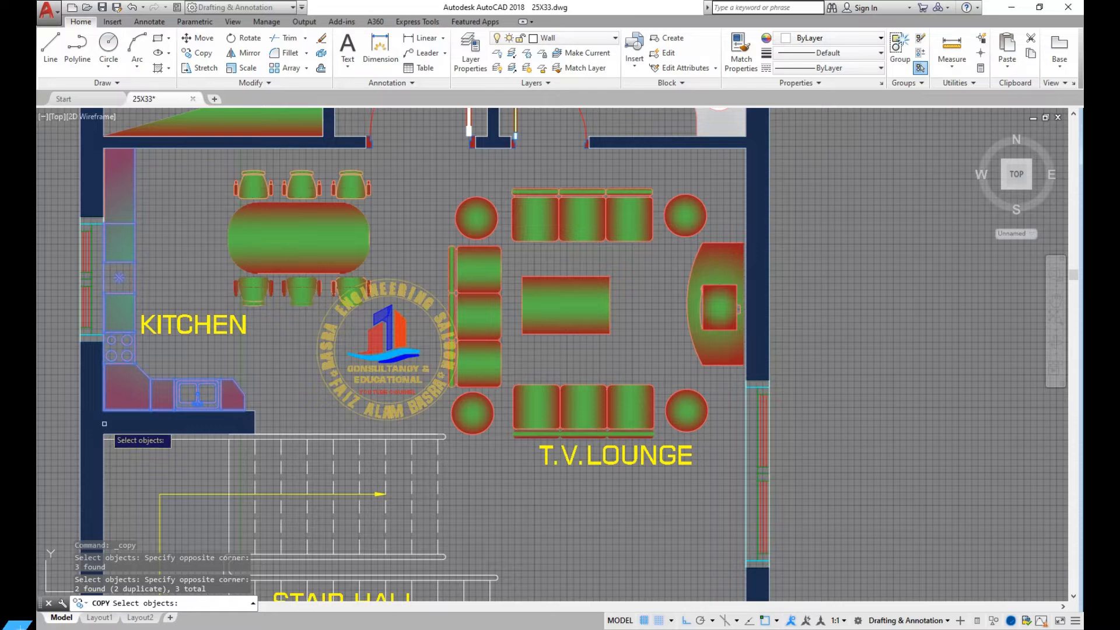
{"action": "scroll", "coordinate": [103, 413], "scroll_direction": "up", "scroll_amount": 4}
{"action": "key", "text": "Return"}
{"action": "left_click", "coordinate": [103, 410]}
{"action": "scroll", "coordinate": [124, 385], "scroll_direction": "down", "scroll_amount": 2}
{"action": "scroll", "coordinate": [117, 320], "scroll_direction": "down", "scroll_amount": 4}
{"action": "scroll", "coordinate": [612, 514], "scroll_direction": "down", "scroll_amount": 2}
{"action": "scroll", "coordinate": [674, 408], "scroll_direction": "up", "scroll_amount": 2}
{"action": "scroll", "coordinate": [529, 470], "scroll_direction": "up", "scroll_amount": 2}
{"action": "scroll", "coordinate": [208, 389], "scroll_direction": "up", "scroll_amount": 5}
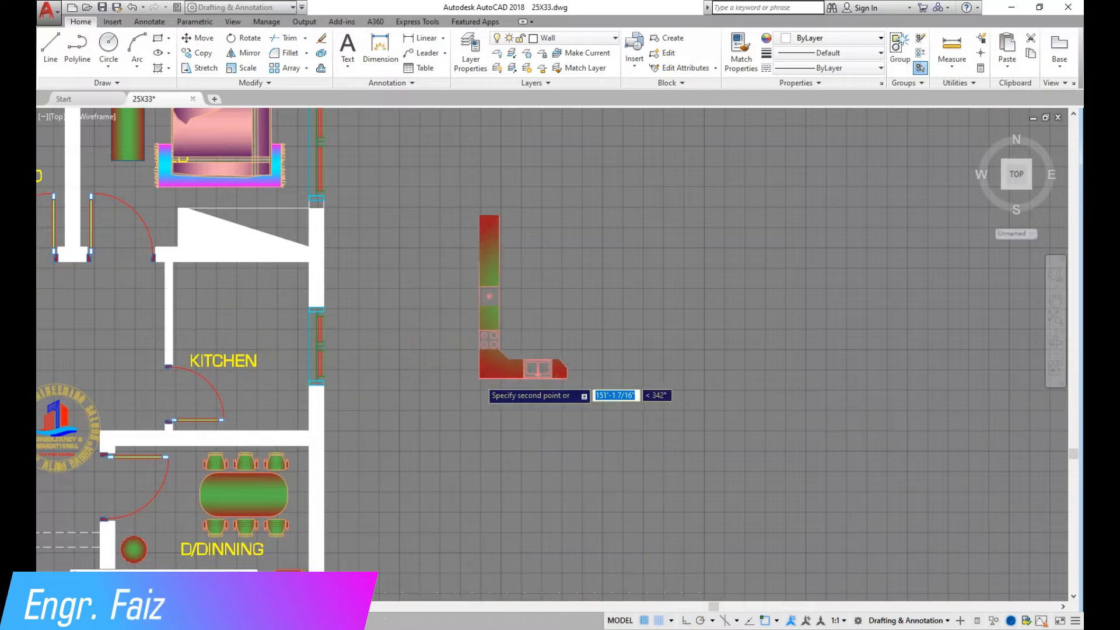
{"action": "scroll", "coordinate": [443, 396], "scroll_direction": "up", "scroll_amount": 2}
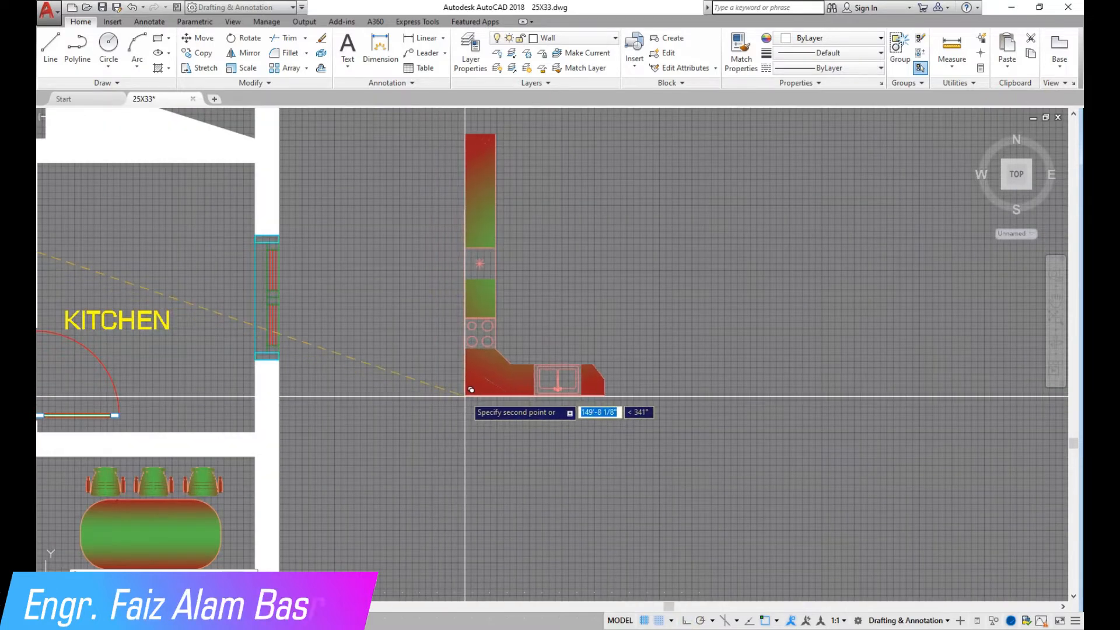
{"action": "right_click", "coordinate": [464, 396]}
{"action": "left_click", "coordinate": [477, 407]}
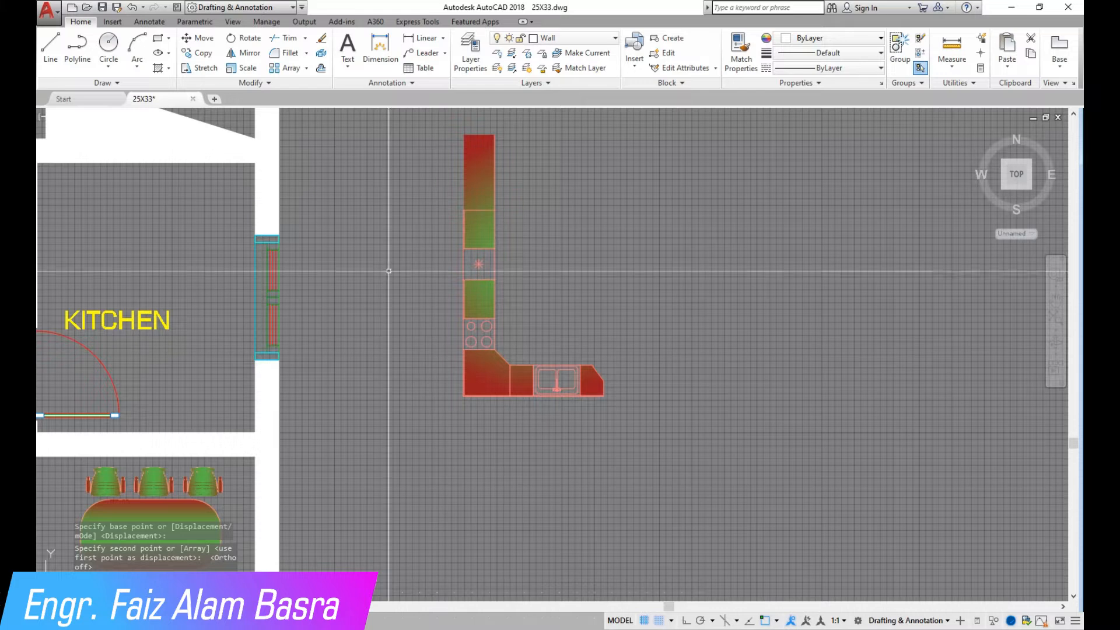
Rotate the copied kitchen counter 180° about its outer corner with Ortho on
{"action": "scroll", "coordinate": [362, 221], "scroll_direction": "down", "scroll_amount": 2}
{"action": "scroll", "coordinate": [233, 175], "scroll_direction": "up", "scroll_amount": 2}
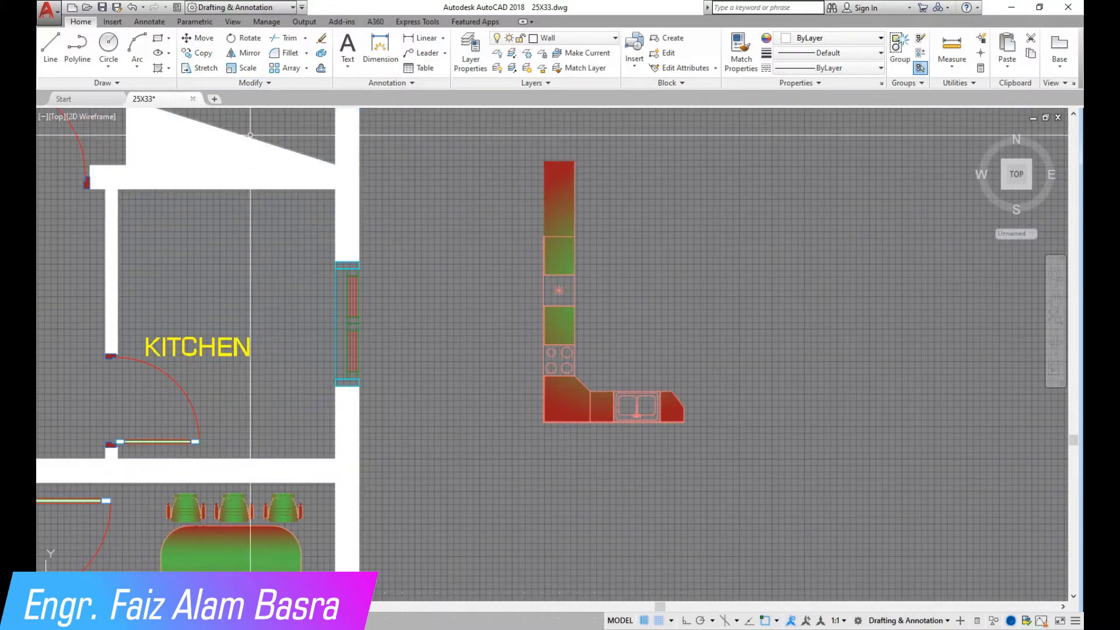
{"action": "left_click", "coordinate": [836, 439]}
{"action": "left_click", "coordinate": [551, 156]}
{"action": "key", "text": "Return"}
{"action": "left_click", "coordinate": [544, 422]}
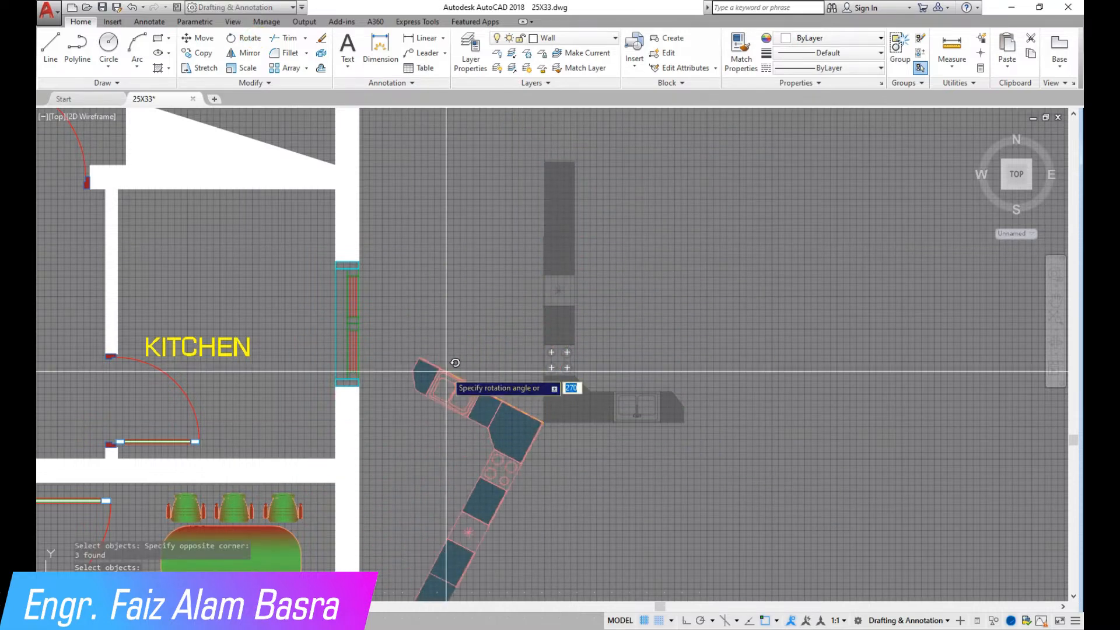
{"action": "left_click", "coordinate": [683, 622]}
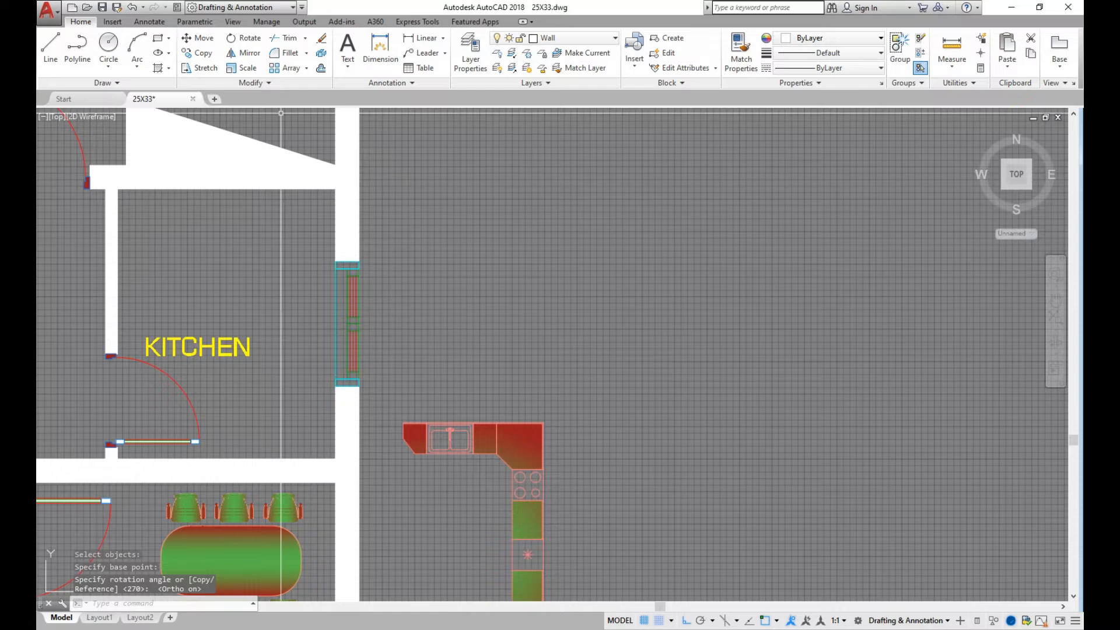
Move the rotated counter by its outer corner into the KITCHEN's upper right inner wall corner
{"action": "left_click", "coordinate": [204, 42]}
{"action": "scroll", "coordinate": [503, 317], "scroll_direction": "down", "scroll_amount": 3}
{"action": "left_click", "coordinate": [575, 537]}
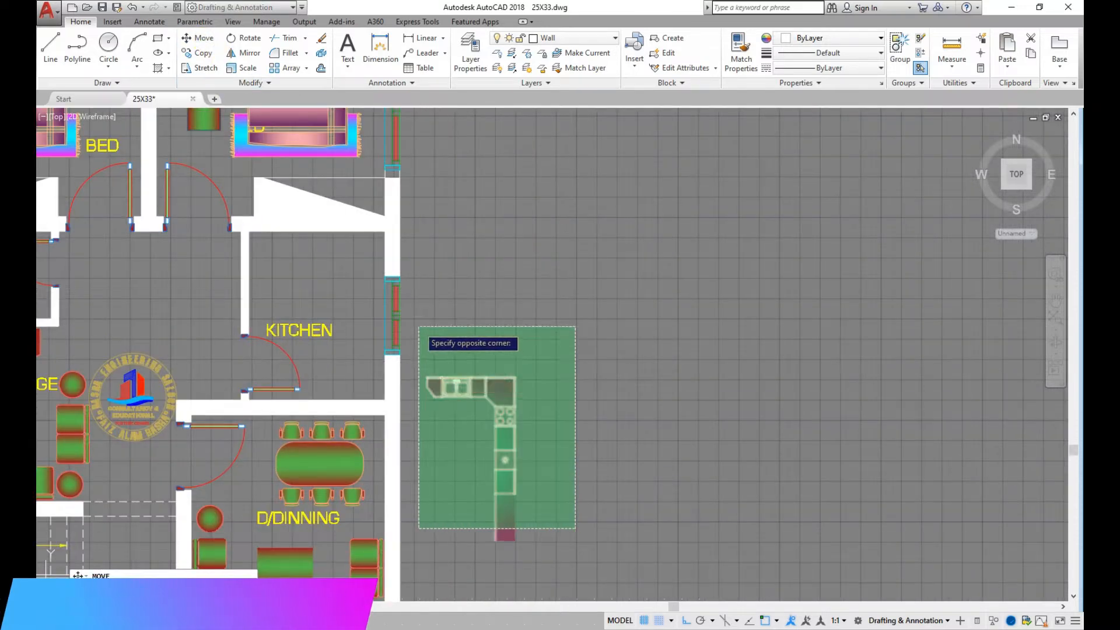
{"action": "left_click", "coordinate": [420, 330]}
{"action": "key", "text": "Return"}
{"action": "scroll", "coordinate": [525, 371], "scroll_direction": "up", "scroll_amount": 5}
{"action": "scroll", "coordinate": [525, 371], "scroll_direction": "up", "scroll_amount": 1}
{"action": "left_click", "coordinate": [479, 394]}
{"action": "scroll", "coordinate": [531, 426], "scroll_direction": "down", "scroll_amount": 2}
{"action": "scroll", "coordinate": [284, 153], "scroll_direction": "up", "scroll_amount": 2}
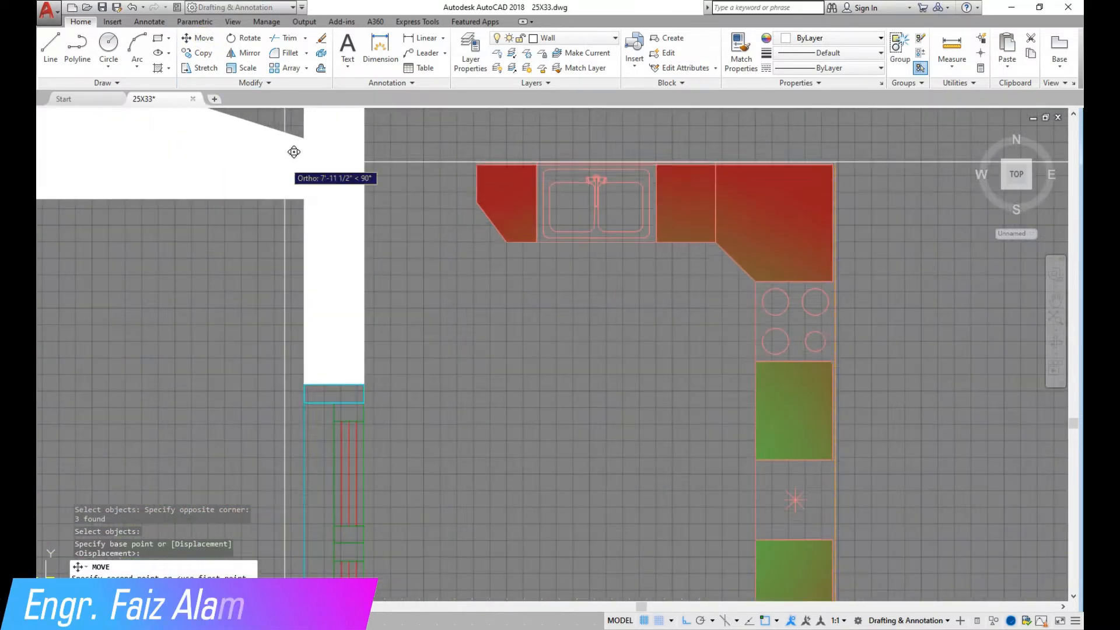
{"action": "left_click", "coordinate": [312, 190]}
{"action": "scroll", "coordinate": [502, 327], "scroll_direction": "down", "scroll_amount": 4}
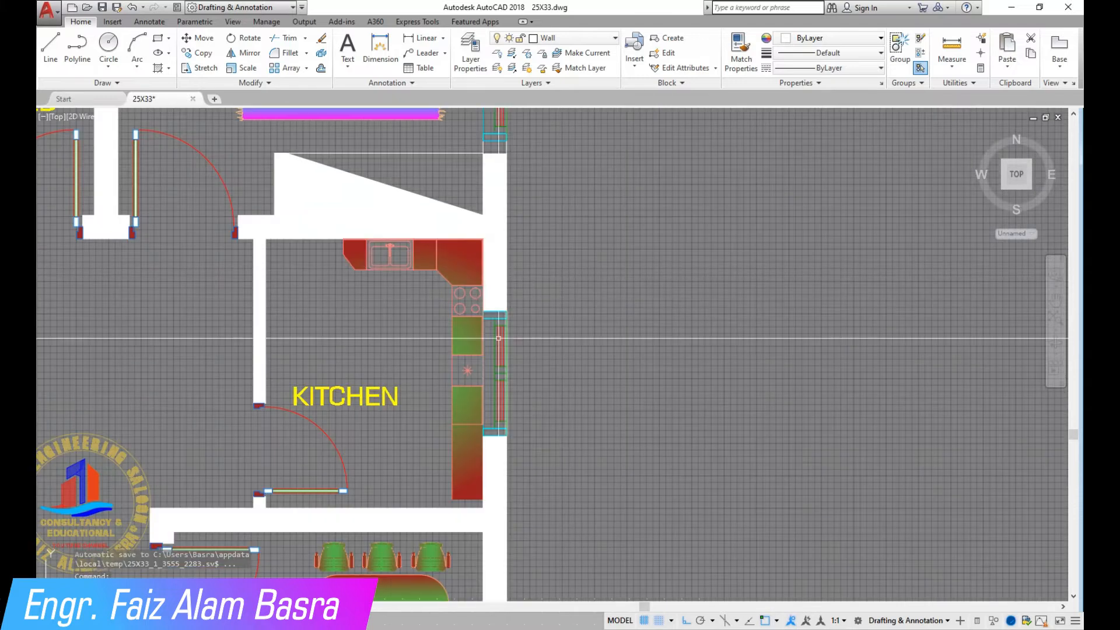
Scale the kitchen counter by a factor of 1.3 from its upper right corner
{"action": "scroll", "coordinate": [466, 448], "scroll_direction": "up", "scroll_amount": 3}
{"action": "scroll", "coordinate": [369, 231], "scroll_direction": "up", "scroll_amount": 2}
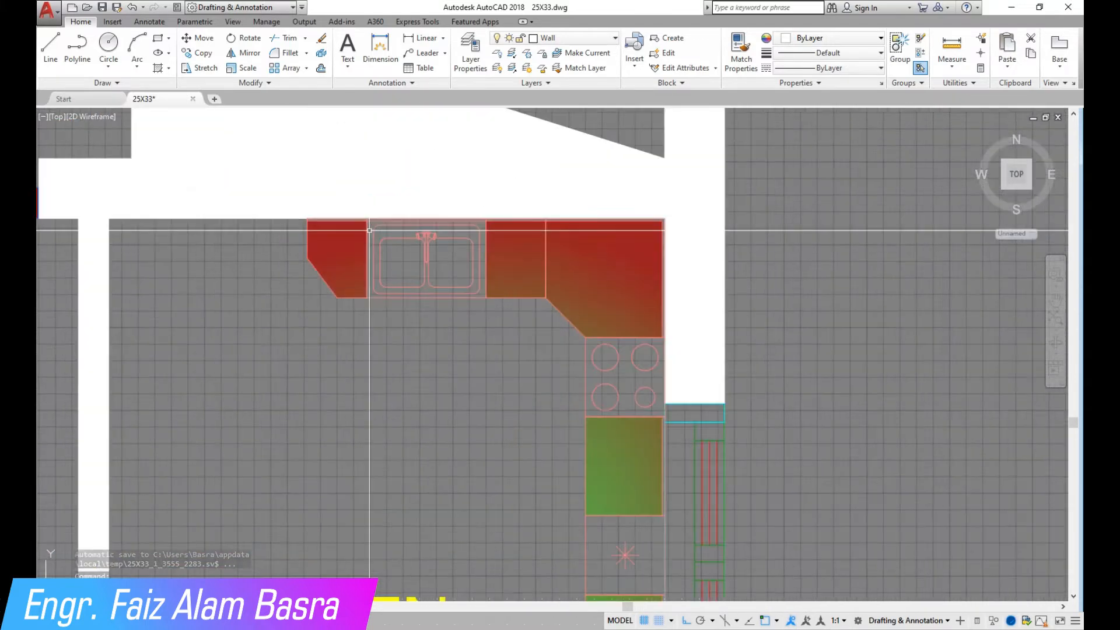
{"action": "scroll", "coordinate": [460, 233], "scroll_direction": "down", "scroll_amount": 4}
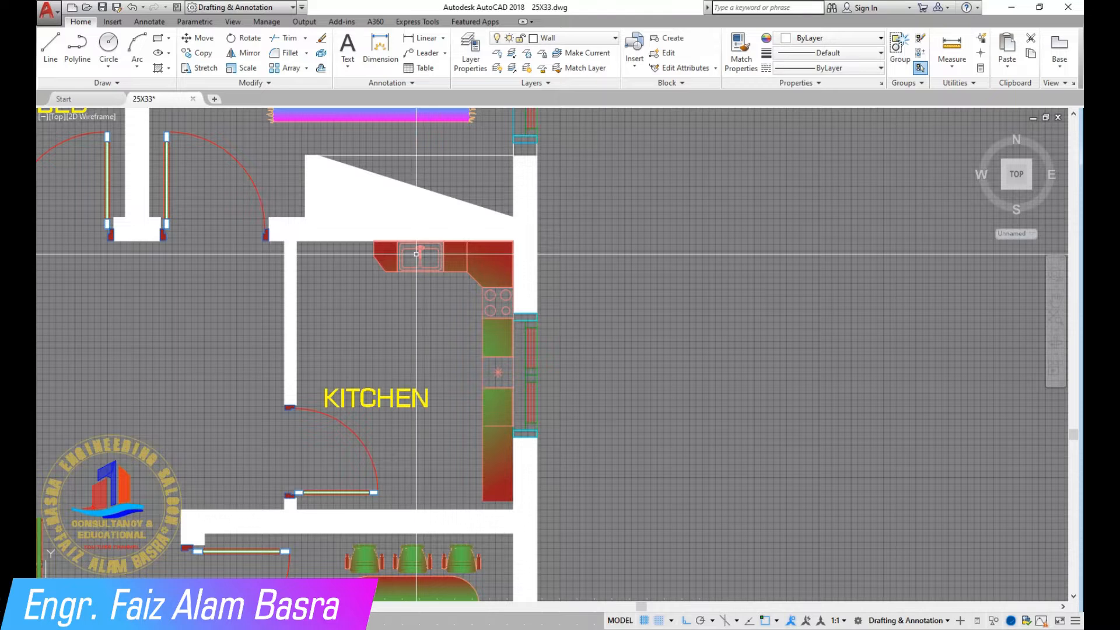
{"action": "scroll", "coordinate": [465, 257], "scroll_direction": "up", "scroll_amount": 2}
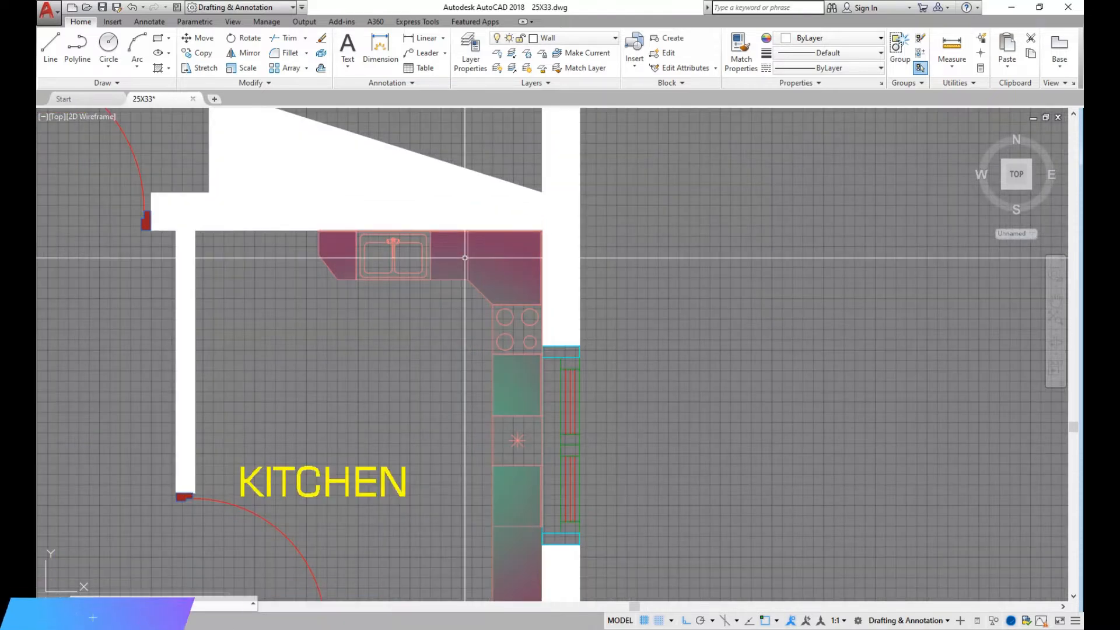
{"action": "left_click", "coordinate": [245, 67]}
{"action": "scroll", "coordinate": [545, 232], "scroll_direction": "up", "scroll_amount": 2}
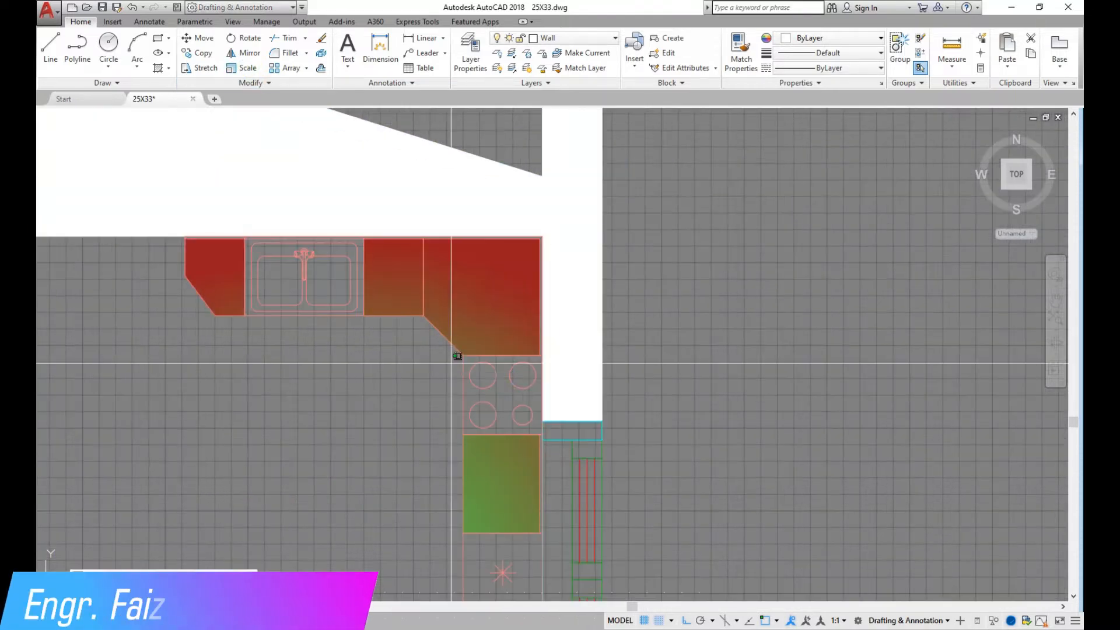
{"action": "left_click", "coordinate": [538, 267]}
{"action": "scroll", "coordinate": [543, 236], "scroll_direction": "up", "scroll_amount": 3}
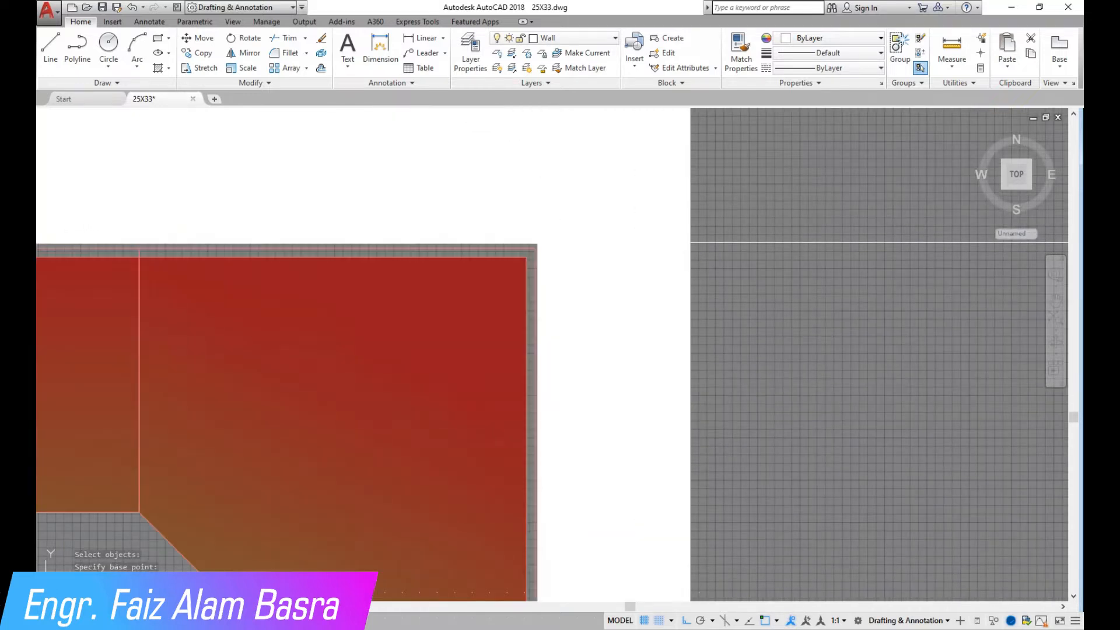
{"action": "scroll", "coordinate": [412, 273], "scroll_direction": "down", "scroll_amount": 5}
{"action": "scroll", "coordinate": [412, 272], "scroll_direction": "down", "scroll_amount": 2}
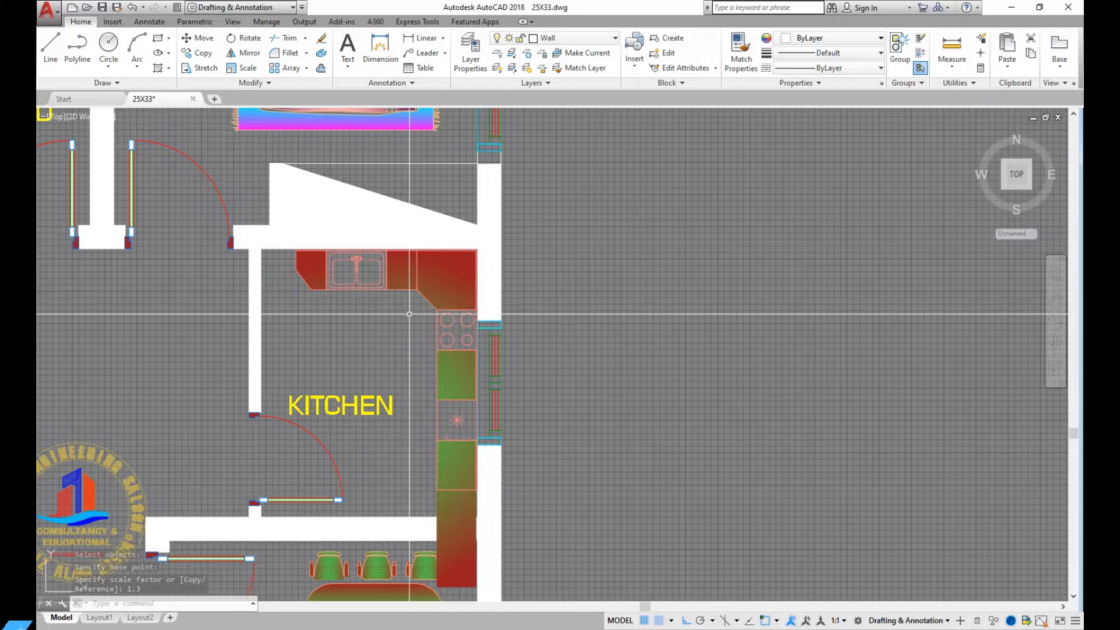
Scale the kitchen counter again by a factor of 1.1 from the same wall corner
{"action": "scroll", "coordinate": [424, 264], "scroll_direction": "up", "scroll_amount": 2}
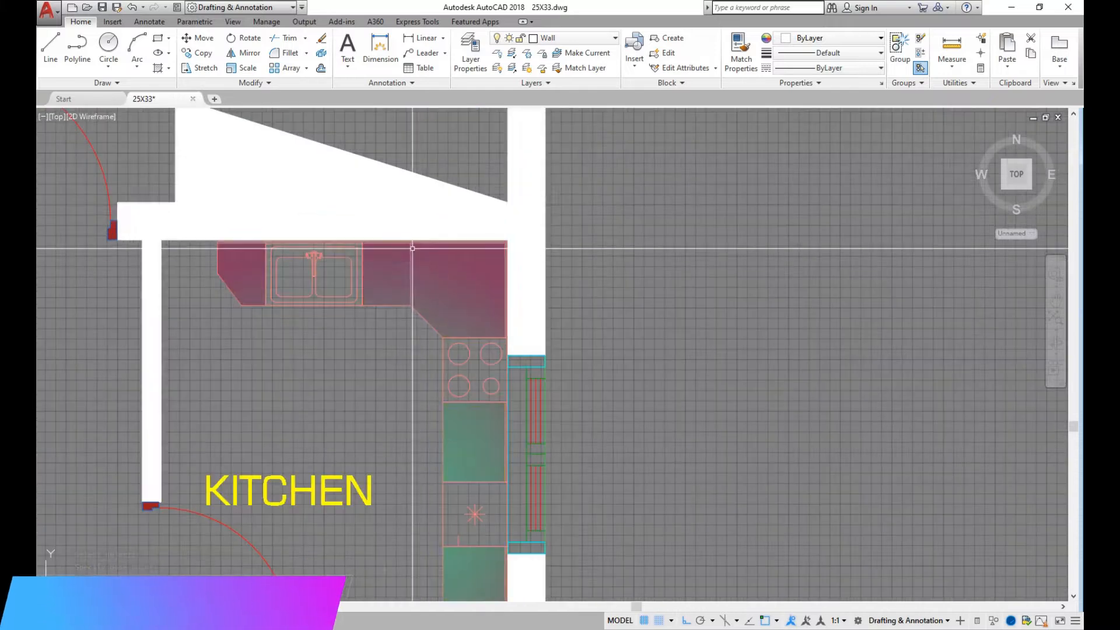
{"action": "left_click", "coordinate": [247, 68]}
{"action": "scroll", "coordinate": [502, 255], "scroll_direction": "up", "scroll_amount": 2}
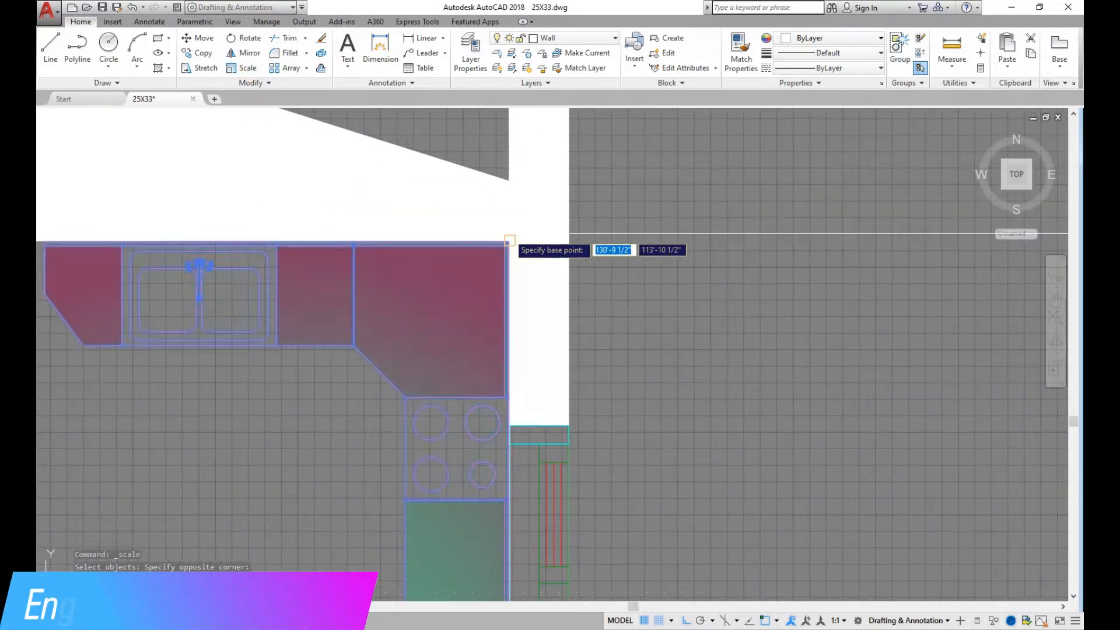
{"action": "left_click", "coordinate": [506, 241]}
{"action": "type", "text": "1.1"}
{"action": "key", "text": "Return"}
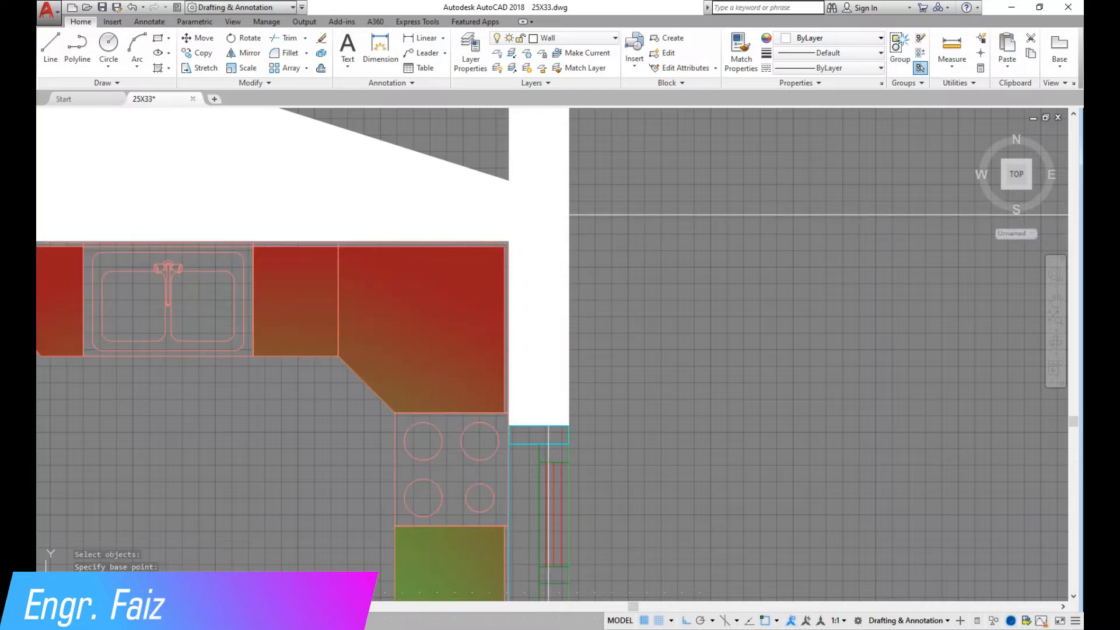
Erase the kitchen counter's old gradient hatch and the stray vertical line inside its lower cabinets
{"action": "scroll", "coordinate": [508, 222], "scroll_direction": "down", "scroll_amount": 3}
{"action": "scroll", "coordinate": [507, 207], "scroll_direction": "up", "scroll_amount": 2}
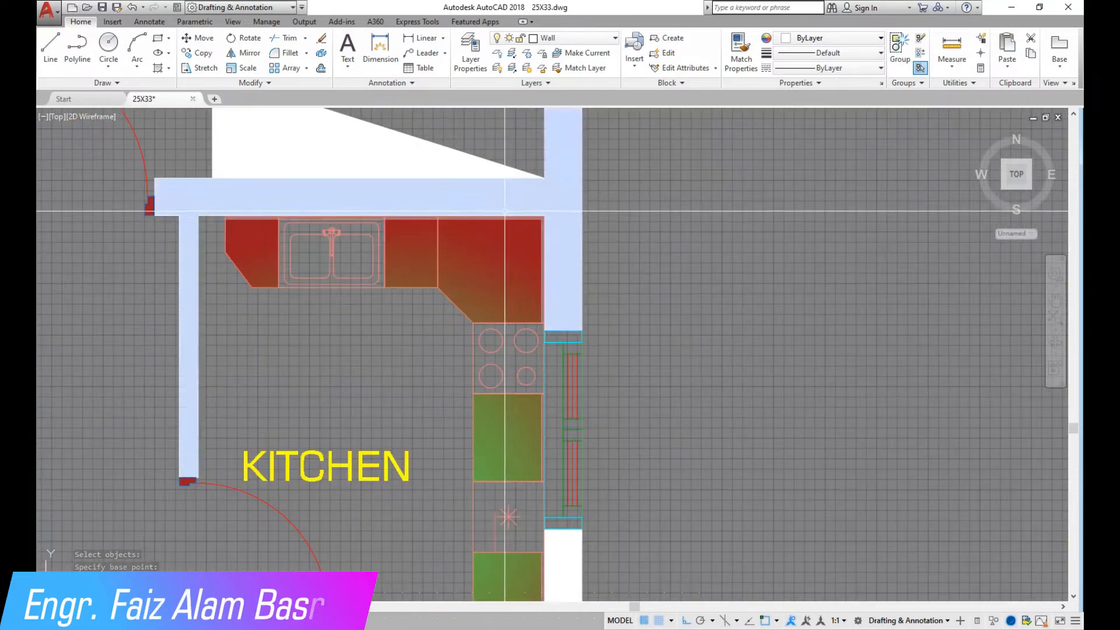
{"action": "scroll", "coordinate": [507, 207], "scroll_direction": "down", "scroll_amount": 2}
{"action": "scroll", "coordinate": [491, 268], "scroll_direction": "up", "scroll_amount": 2}
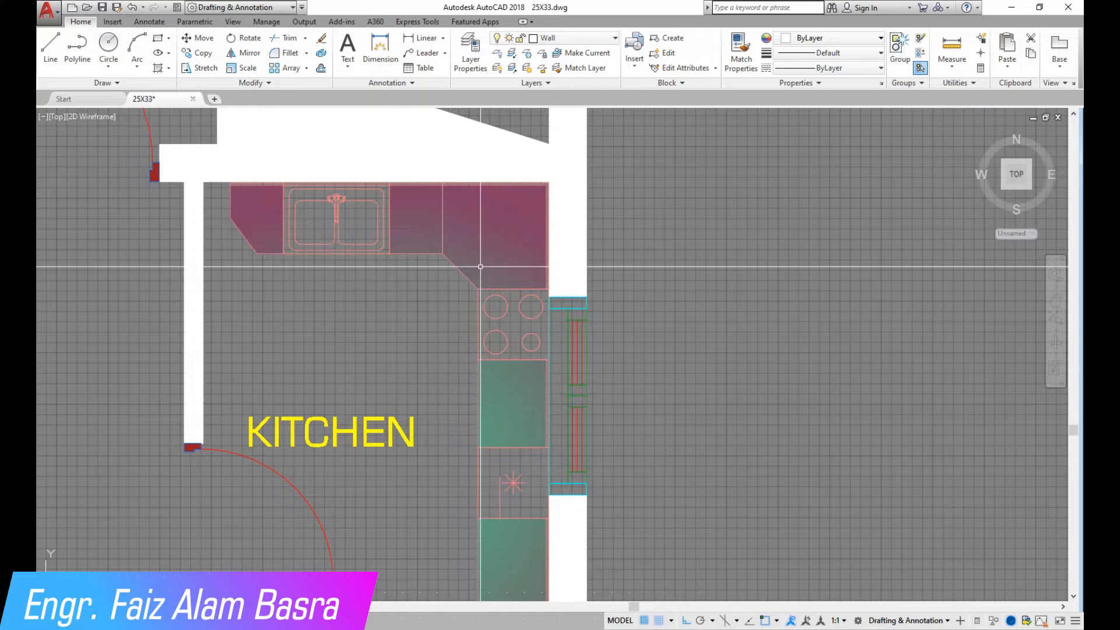
{"action": "scroll", "coordinate": [484, 280], "scroll_direction": "down", "scroll_amount": 2}
{"action": "scroll", "coordinate": [496, 315], "scroll_direction": "up", "scroll_amount": 2}
{"action": "scroll", "coordinate": [493, 345], "scroll_direction": "down", "scroll_amount": 2}
{"action": "left_click", "coordinate": [493, 350]}
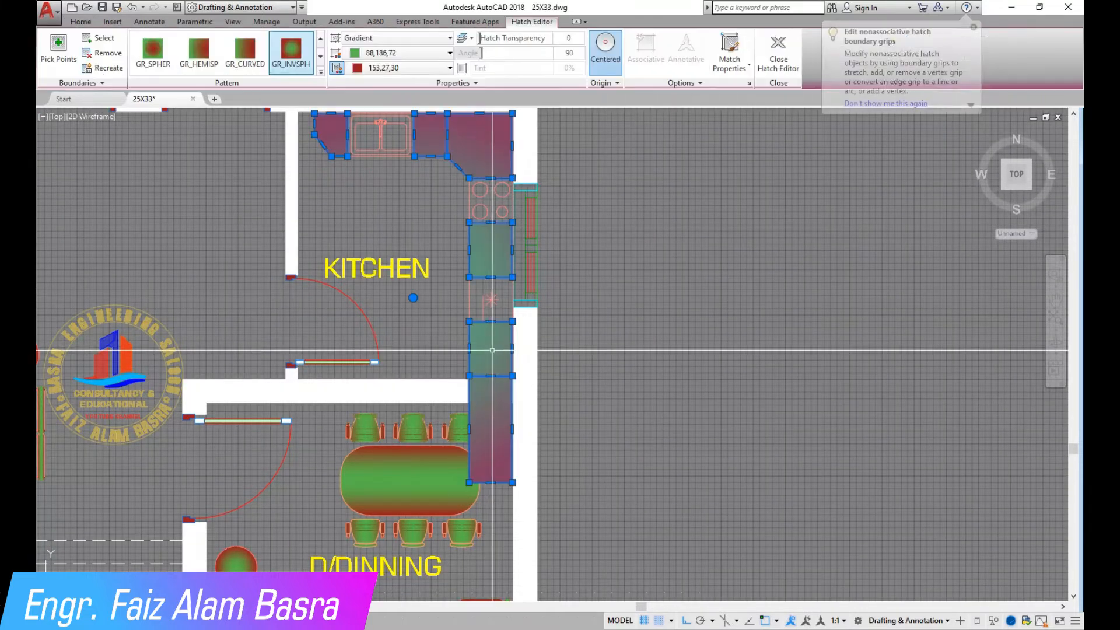
{"action": "key", "text": "Delete"}
{"action": "scroll", "coordinate": [493, 350], "scroll_direction": "up", "scroll_amount": 4}
{"action": "left_click", "coordinate": [461, 340]}
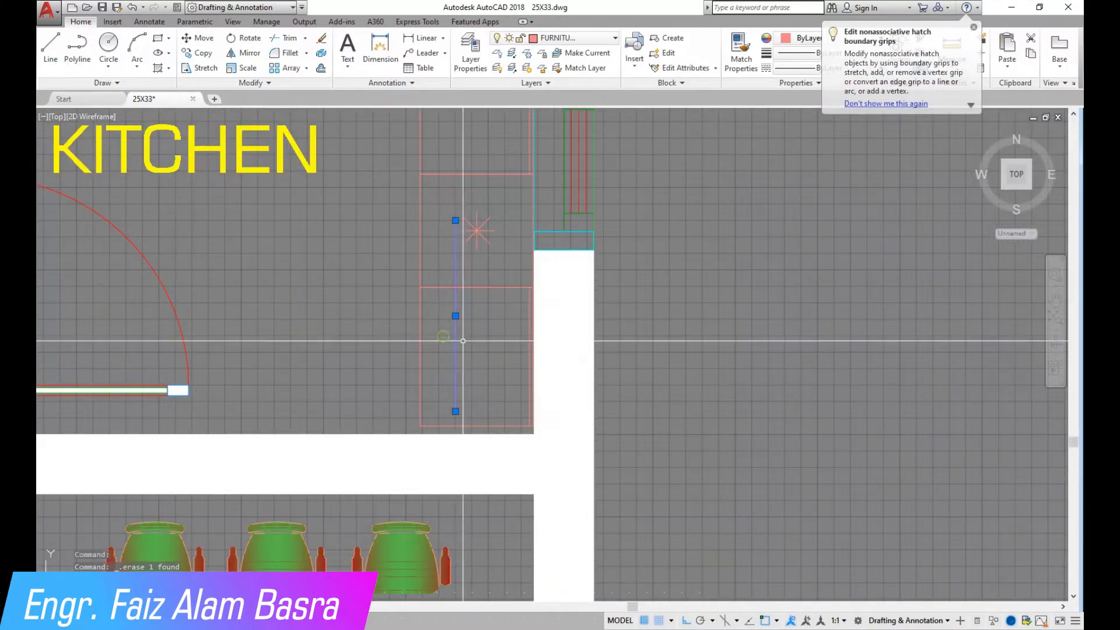
{"action": "key", "text": "Delete"}
Fill the kitchen counter's cabinet areas with a solid hatch, leaving out the sink, stove and tap sections
{"action": "scroll", "coordinate": [501, 410], "scroll_direction": "down", "scroll_amount": 4}
{"action": "scroll", "coordinate": [484, 187], "scroll_direction": "up", "scroll_amount": 2}
{"action": "scroll", "coordinate": [467, 206], "scroll_direction": "down", "scroll_amount": 2}
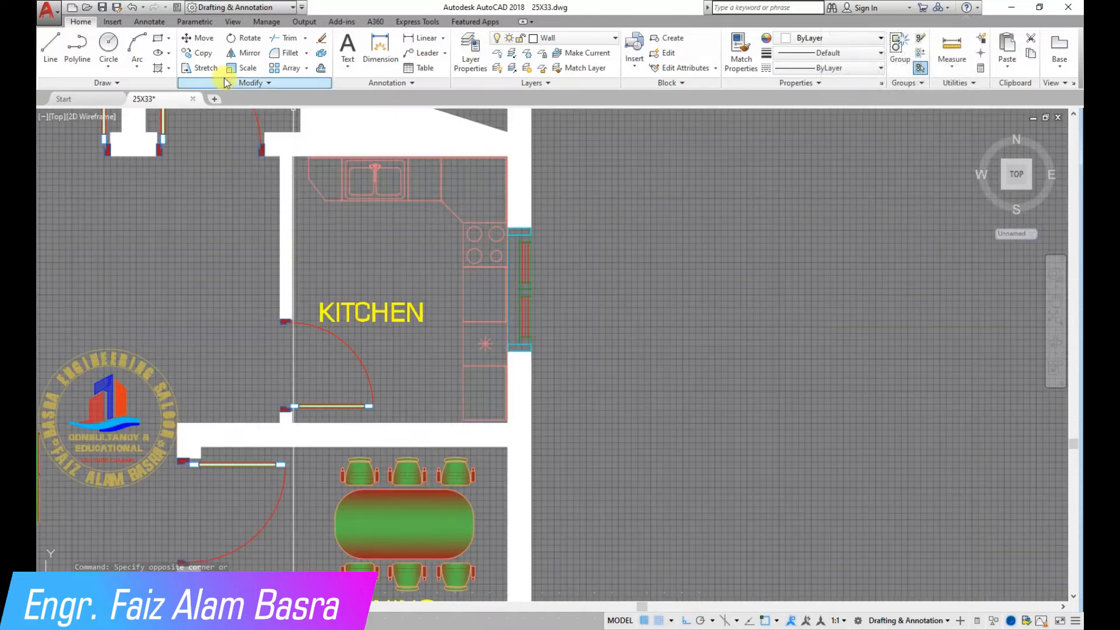
{"action": "left_click", "coordinate": [333, 176]}
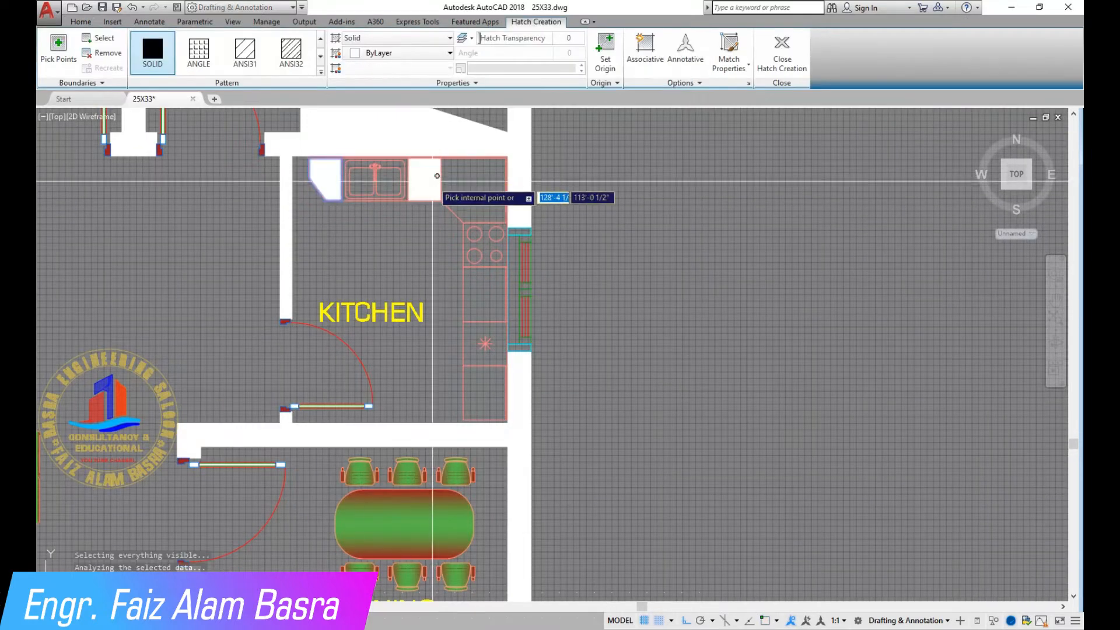
{"action": "left_click", "coordinate": [487, 292]}
{"action": "left_click", "coordinate": [475, 380]}
{"action": "right_click", "coordinate": [475, 379]}
{"action": "left_click", "coordinate": [508, 397]}
Match the dining table's gradient hatch onto the solid fills of the kitchen counter
{"action": "left_click", "coordinate": [743, 48]}
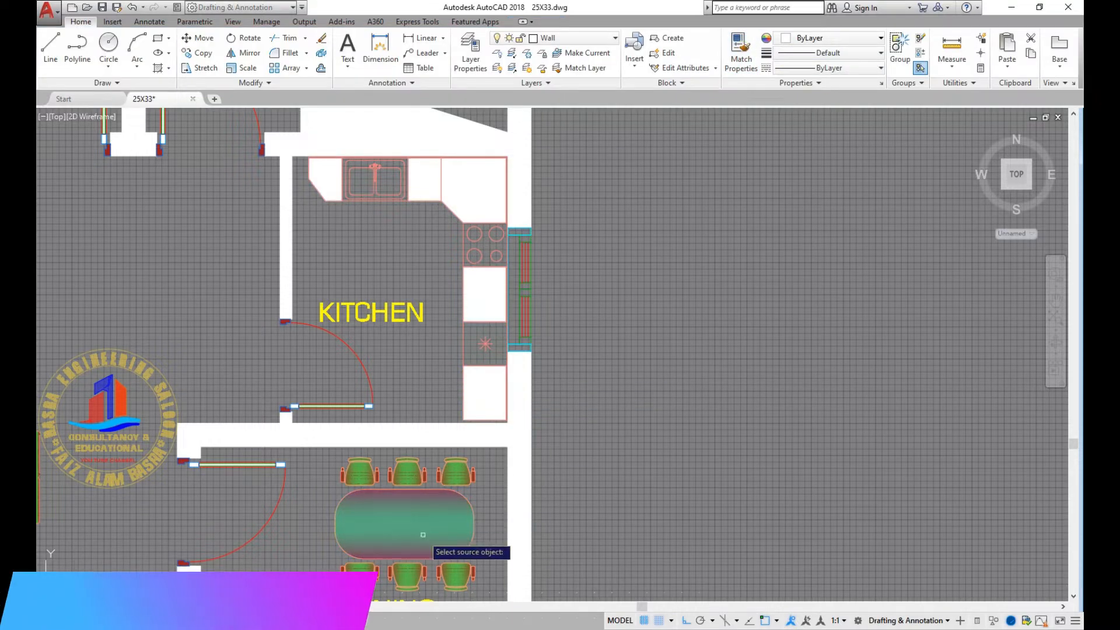
{"action": "left_click", "coordinate": [422, 531]}
{"action": "right_click", "coordinate": [610, 251]}
{"action": "left_click", "coordinate": [631, 270]}
Match the same gradient hatch onto the white triangular wardrobe fills of both bedrooms
{"action": "scroll", "coordinate": [522, 319], "scroll_direction": "down", "scroll_amount": 1}
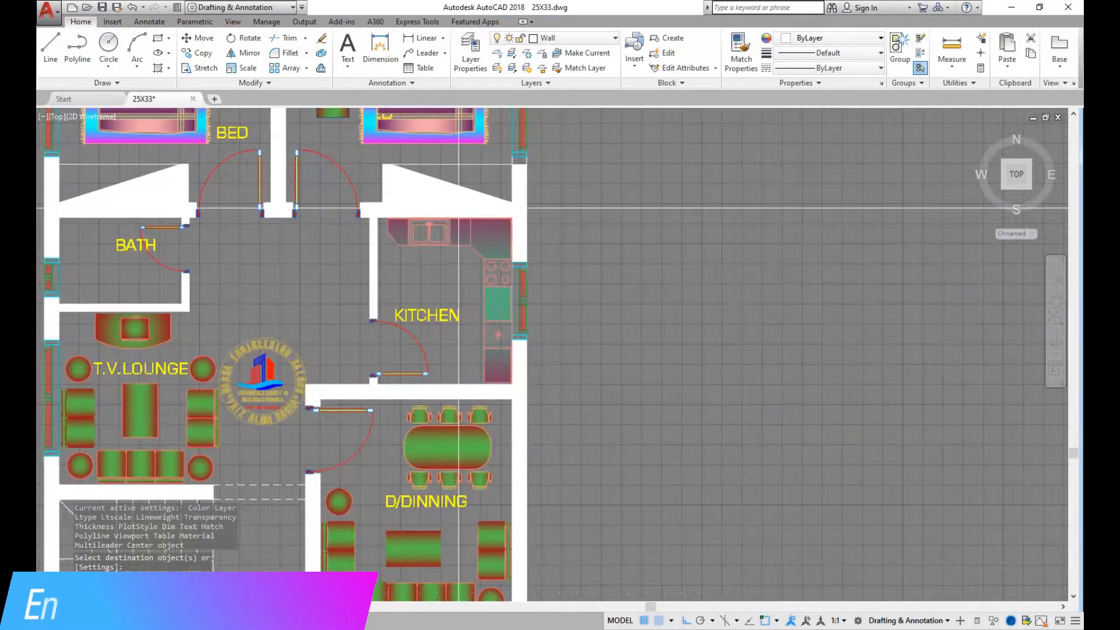
{"action": "scroll", "coordinate": [459, 203], "scroll_direction": "up", "scroll_amount": 1}
{"action": "left_click", "coordinate": [738, 56]}
{"action": "scroll", "coordinate": [513, 282], "scroll_direction": "down", "scroll_amount": 1}
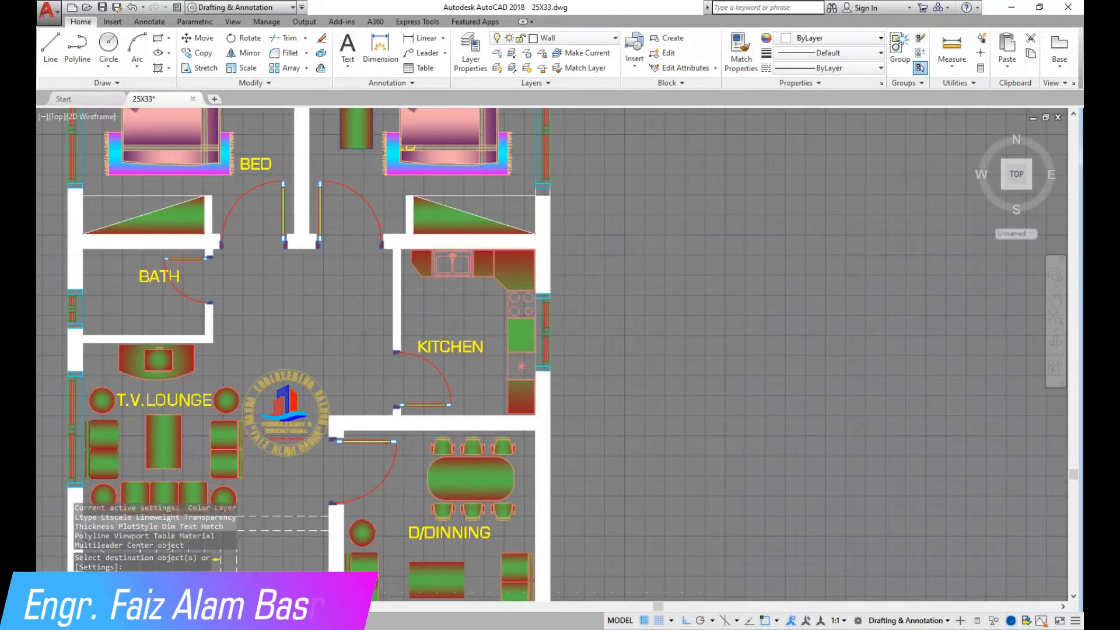
Move the round logo horizontally toward the T.V. LOUNGE furniture with Ortho on
{"action": "middle_click_drag", "start_coordinate": [434, 248], "coordinate": [479, 247]}
{"action": "scroll", "coordinate": [495, 242], "scroll_direction": "down", "scroll_amount": 1}
{"action": "scroll", "coordinate": [362, 384], "scroll_direction": "up", "scroll_amount": 2}
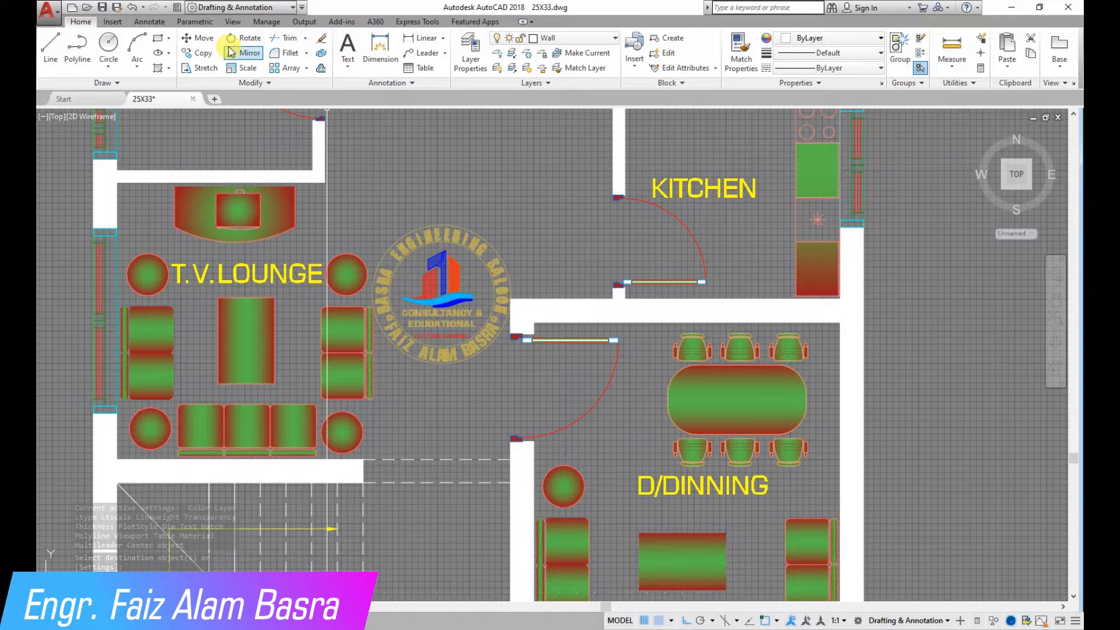
{"action": "left_click", "coordinate": [447, 281]}
{"action": "key", "text": "Return"}
{"action": "left_click", "coordinate": [493, 141]}
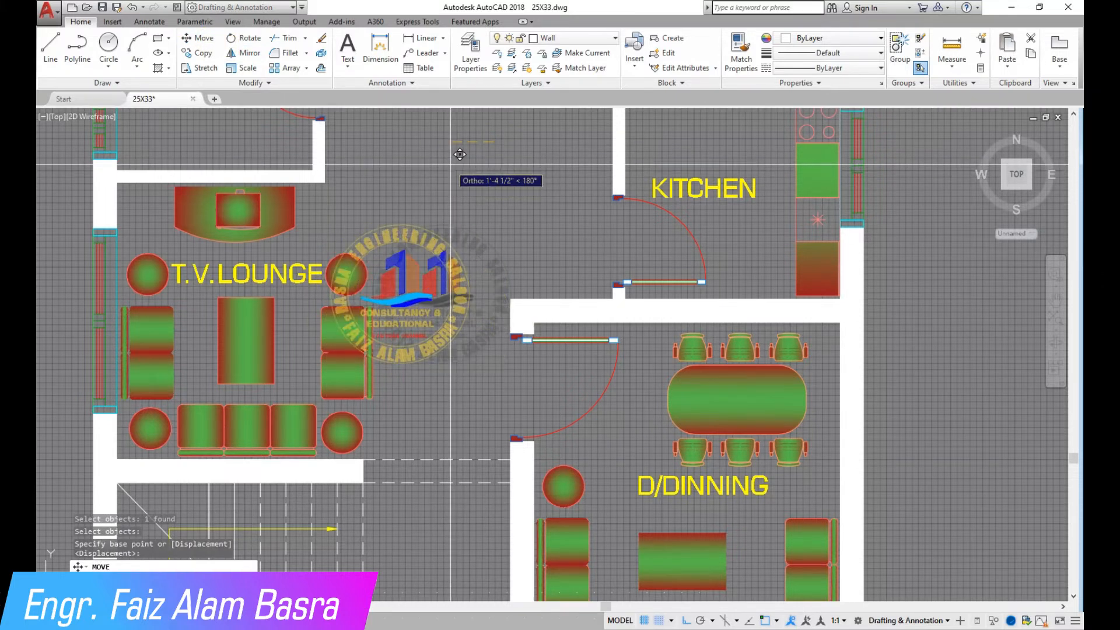
{"action": "left_click", "coordinate": [460, 154]}
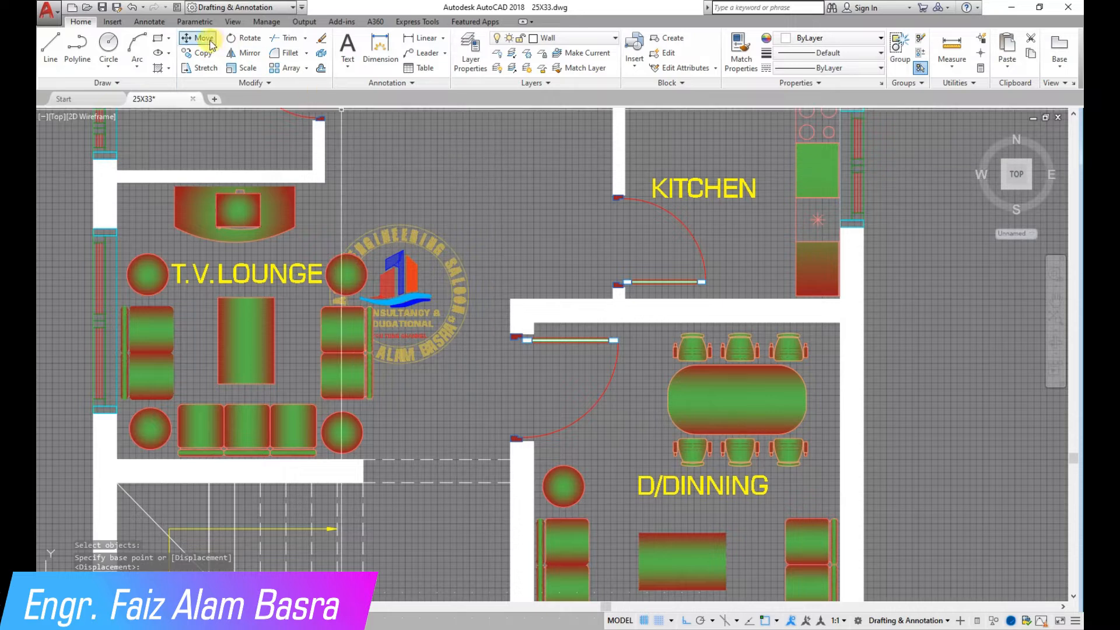
Shift the logo slightly back toward the lobby and change its draw order over the T.V. LOUNGE furniture
{"action": "left_click", "coordinate": [405, 162]}
{"action": "key", "text": "Return"}
{"action": "left_click", "coordinate": [405, 162]}
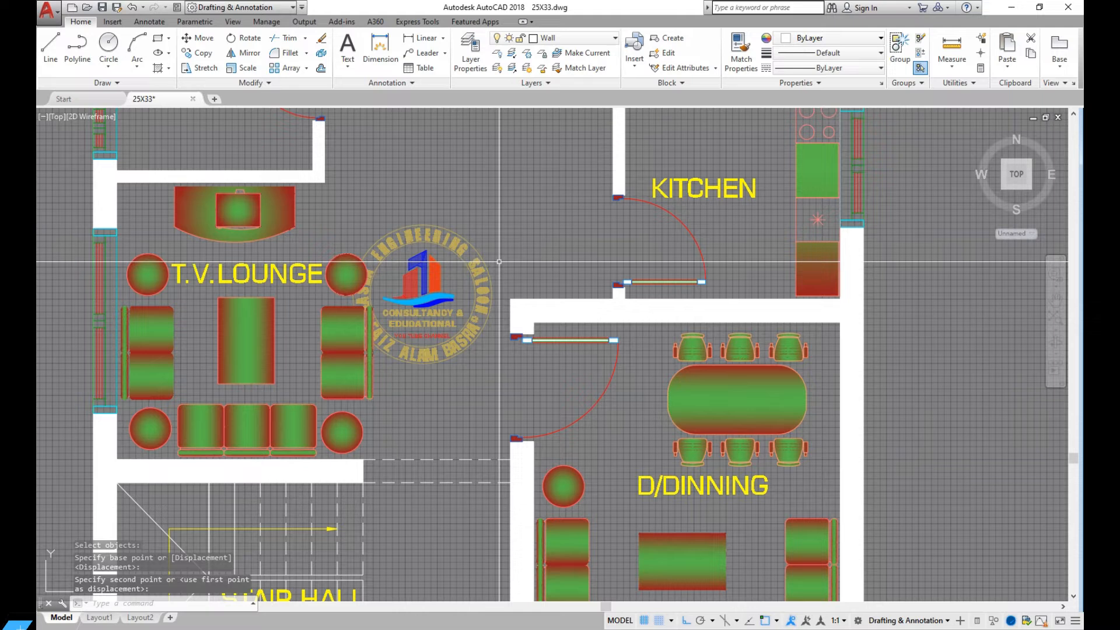
{"action": "left_click", "coordinate": [270, 84]}
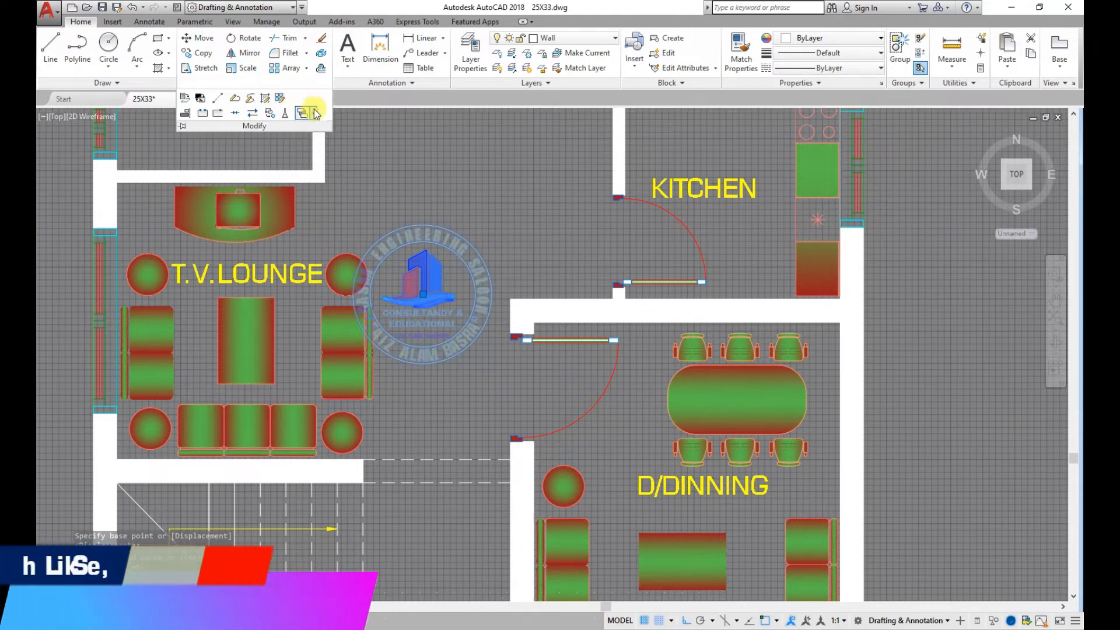
{"action": "left_click", "coordinate": [312, 113]}
{"action": "left_click", "coordinate": [341, 158]}
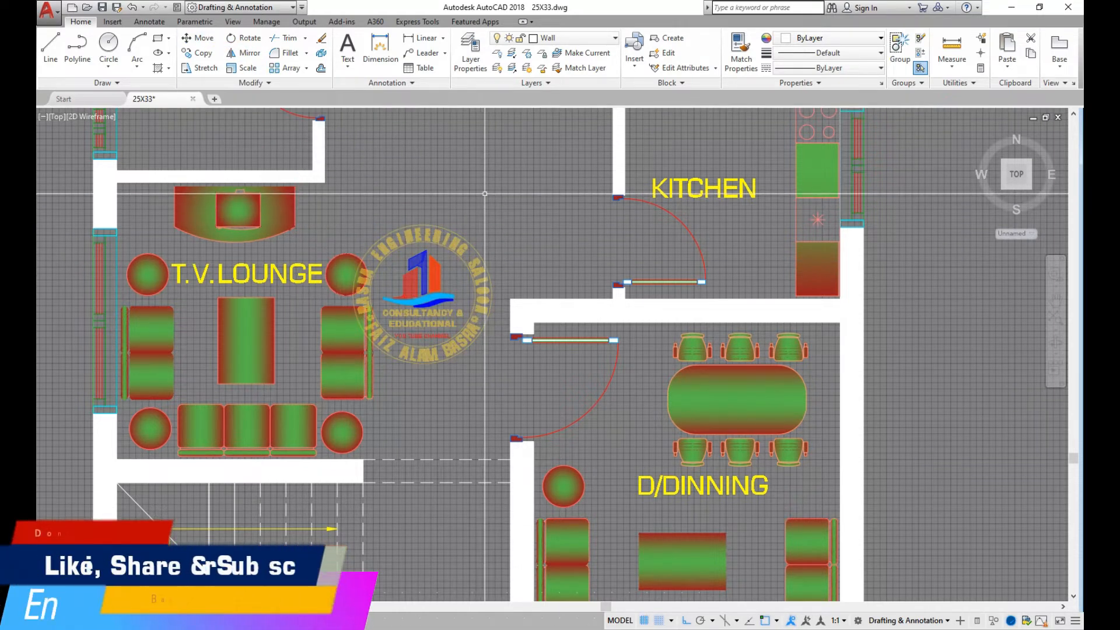
Copy the shower tray, washbasin and toilet from the neighbouring plan's BATH to the empty area outside the 25X33 plan's left wall
{"action": "scroll", "coordinate": [465, 171], "scroll_direction": "down", "scroll_amount": 4}
{"action": "scroll", "coordinate": [292, 207], "scroll_direction": "up", "scroll_amount": 2}
{"action": "scroll", "coordinate": [344, 286], "scroll_direction": "down", "scroll_amount": 2}
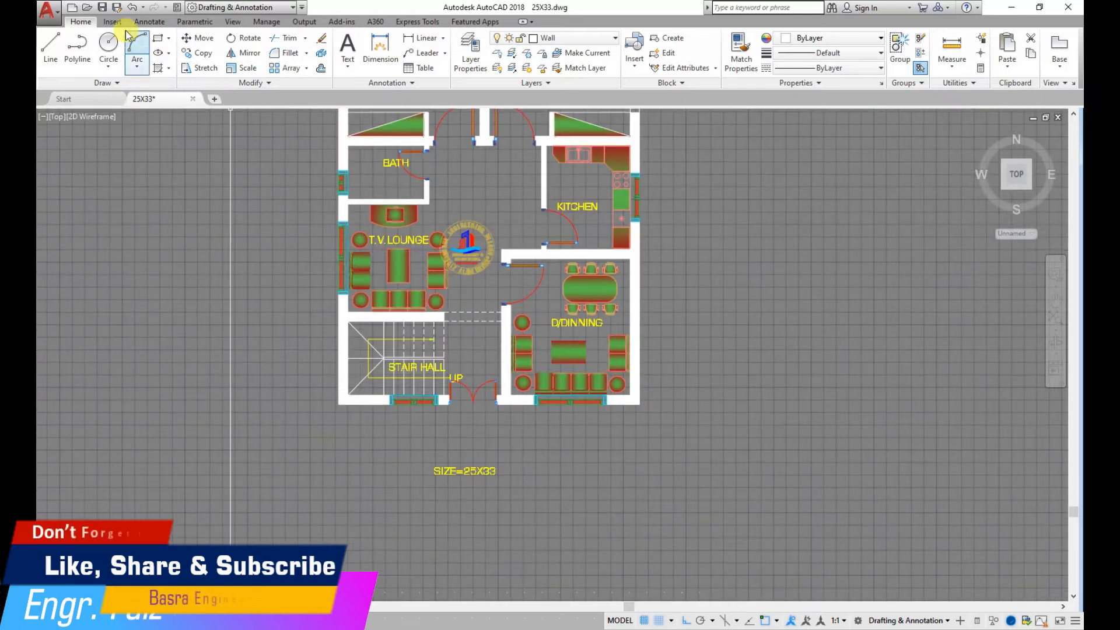
{"action": "scroll", "coordinate": [408, 198], "scroll_direction": "down", "scroll_amount": 2}
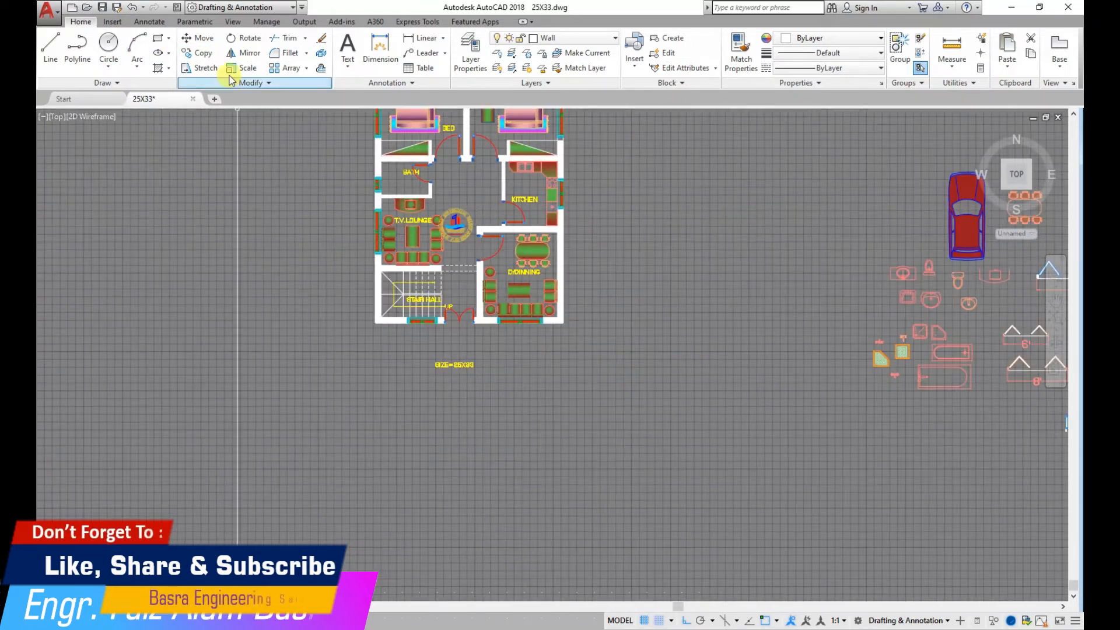
{"action": "scroll", "coordinate": [472, 301], "scroll_direction": "down", "scroll_amount": 5}
{"action": "scroll", "coordinate": [248, 165], "scroll_direction": "up", "scroll_amount": 7}
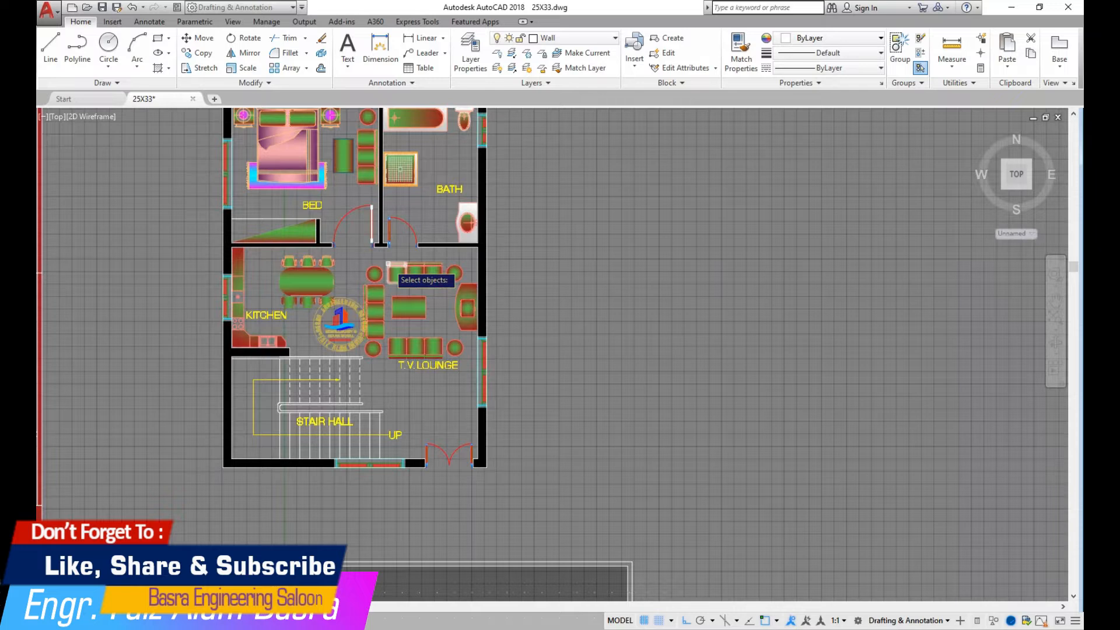
{"action": "scroll", "coordinate": [448, 131], "scroll_direction": "up", "scroll_amount": 4}
{"action": "scroll", "coordinate": [390, 308], "scroll_direction": "down", "scroll_amount": 2}
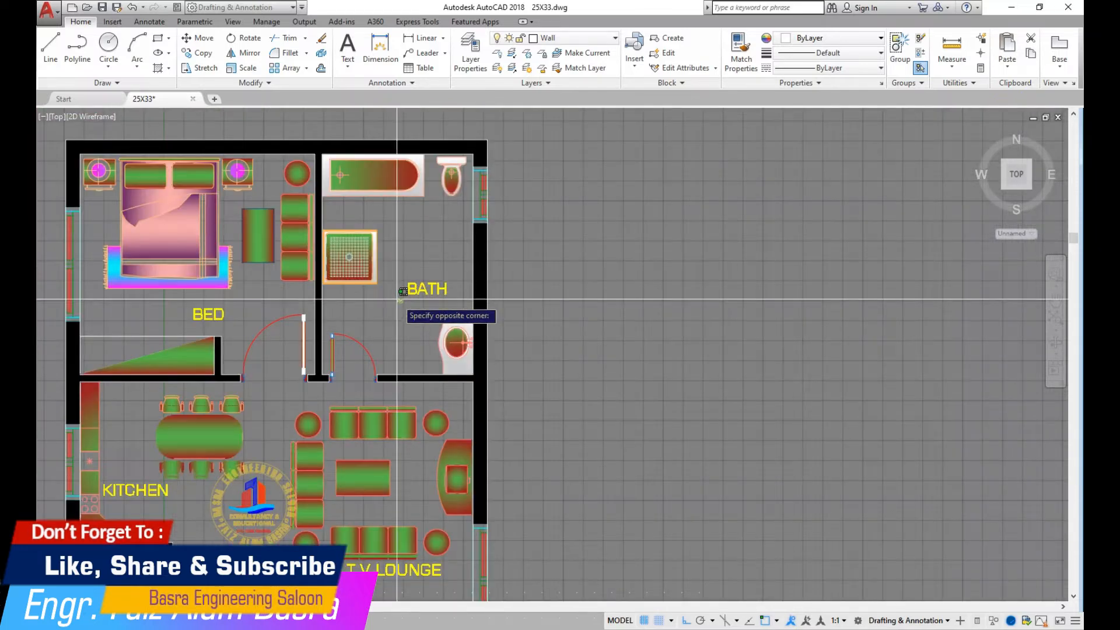
{"action": "scroll", "coordinate": [435, 333], "scroll_direction": "up", "scroll_amount": 4}
{"action": "left_click", "coordinate": [441, 268]}
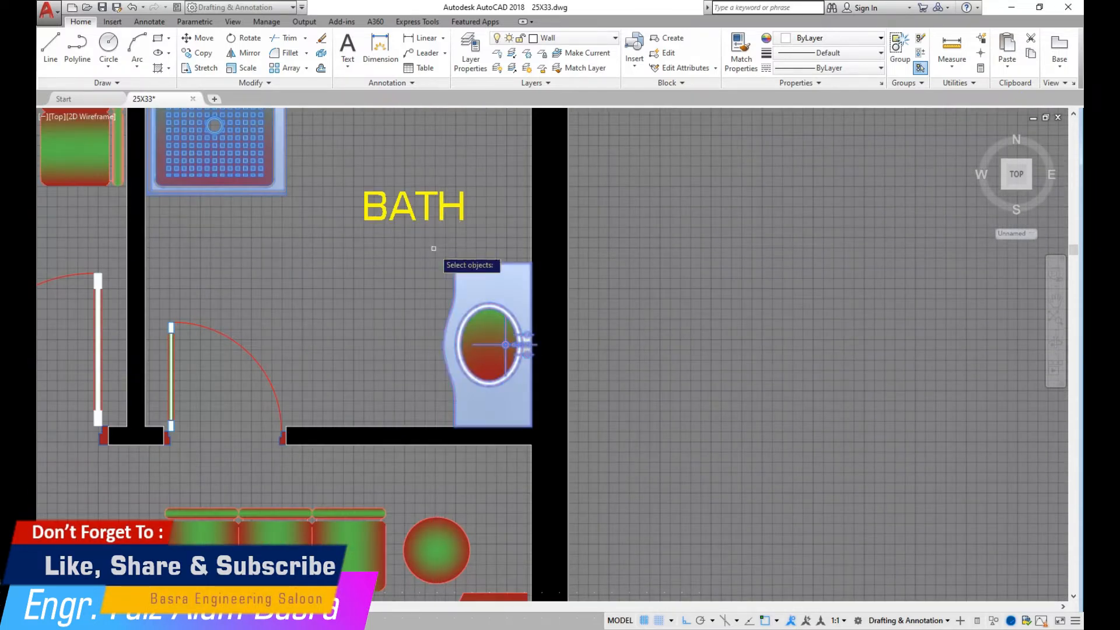
{"action": "scroll", "coordinate": [404, 368], "scroll_direction": "down", "scroll_amount": 4}
{"action": "scroll", "coordinate": [437, 154], "scroll_direction": "up", "scroll_amount": 4}
{"action": "left_click", "coordinate": [452, 292]}
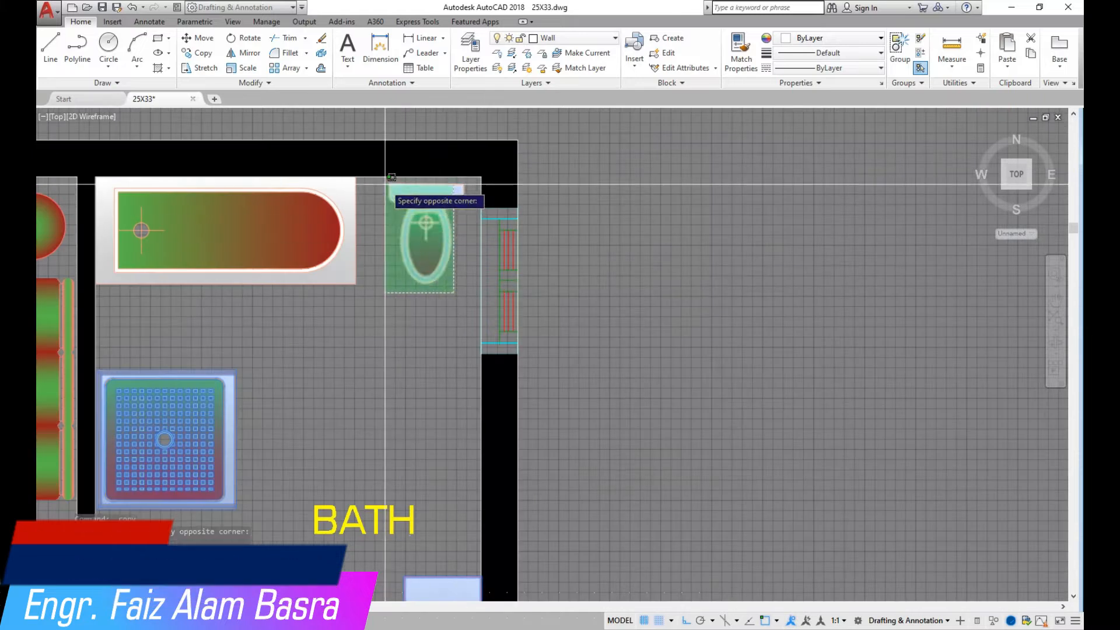
{"action": "left_click", "coordinate": [426, 239]}
{"action": "scroll", "coordinate": [631, 247], "scroll_direction": "down", "scroll_amount": 3}
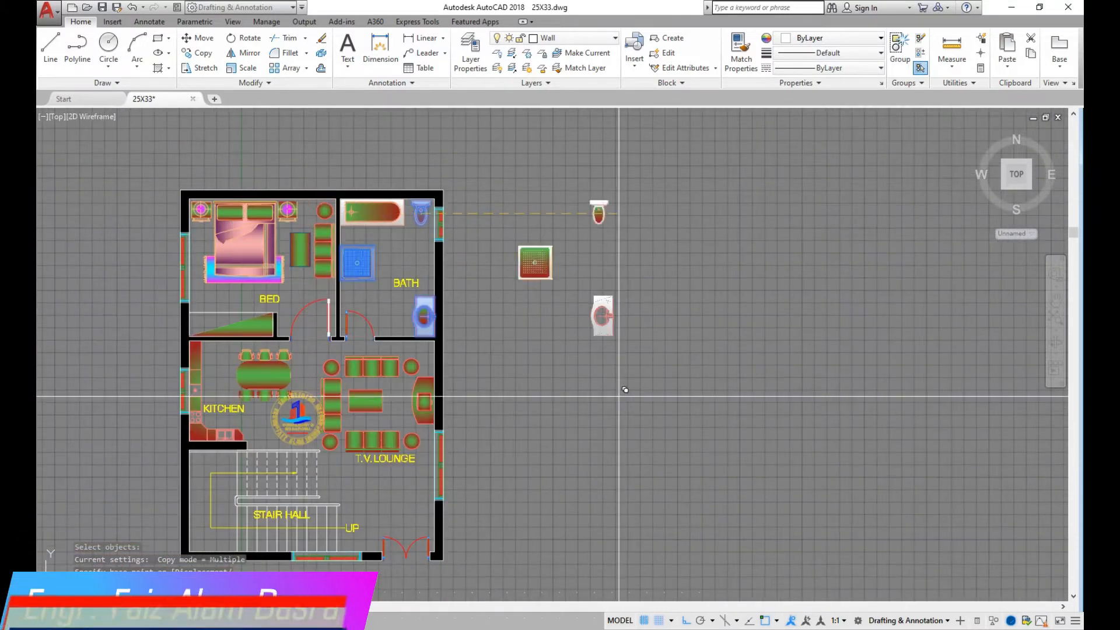
{"action": "left_click", "coordinate": [684, 621]}
{"action": "scroll", "coordinate": [274, 161], "scroll_direction": "down", "scroll_amount": 4}
{"action": "scroll", "coordinate": [985, 531], "scroll_direction": "up", "scroll_amount": 4}
{"action": "scroll", "coordinate": [612, 344], "scroll_direction": "up", "scroll_amount": 2}
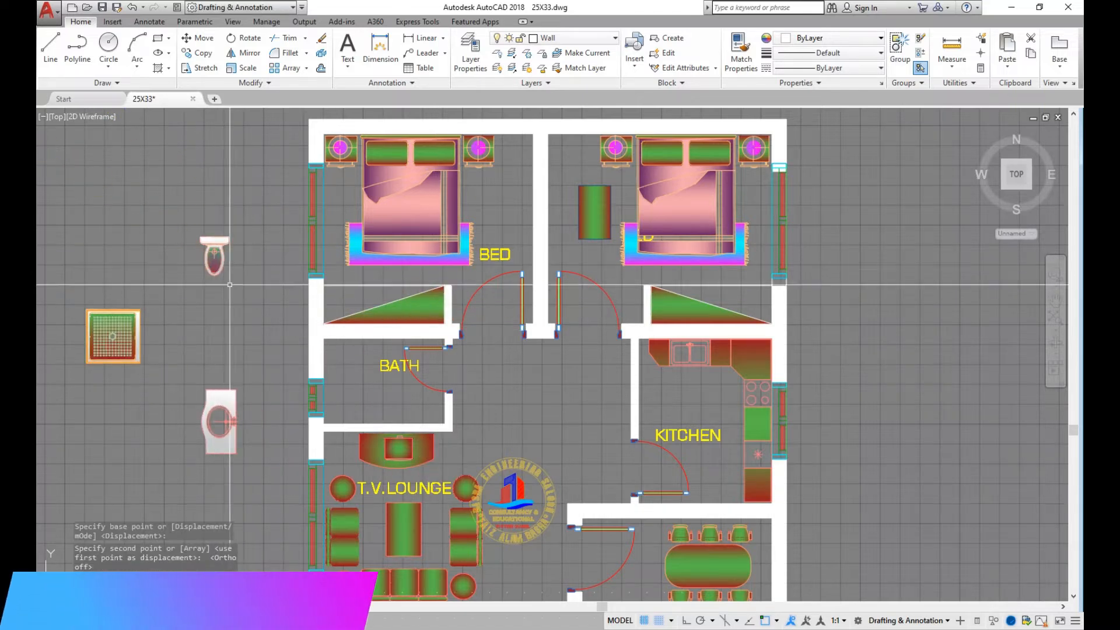
{"action": "key", "text": "Escape"}
Erase the copied shower tray and washbasin, keeping only the toilet
{"action": "left_click", "coordinate": [257, 467]}
{"action": "left_click", "coordinate": [67, 300]}
{"action": "key", "text": "Delete"}
Rotate the copied toilet 90° with Ortho on so its bowl faces the plan
{"action": "scroll", "coordinate": [402, 295], "scroll_direction": "down", "scroll_amount": 6}
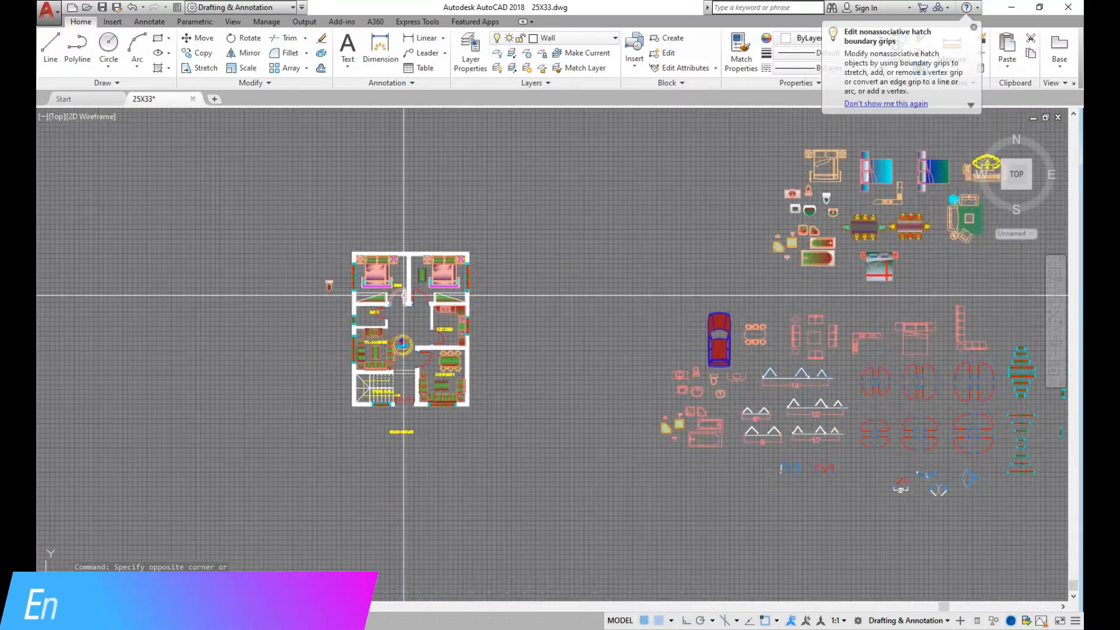
{"action": "scroll", "coordinate": [273, 272], "scroll_direction": "up", "scroll_amount": 8}
{"action": "scroll", "coordinate": [287, 214], "scroll_direction": "down", "scroll_amount": 8}
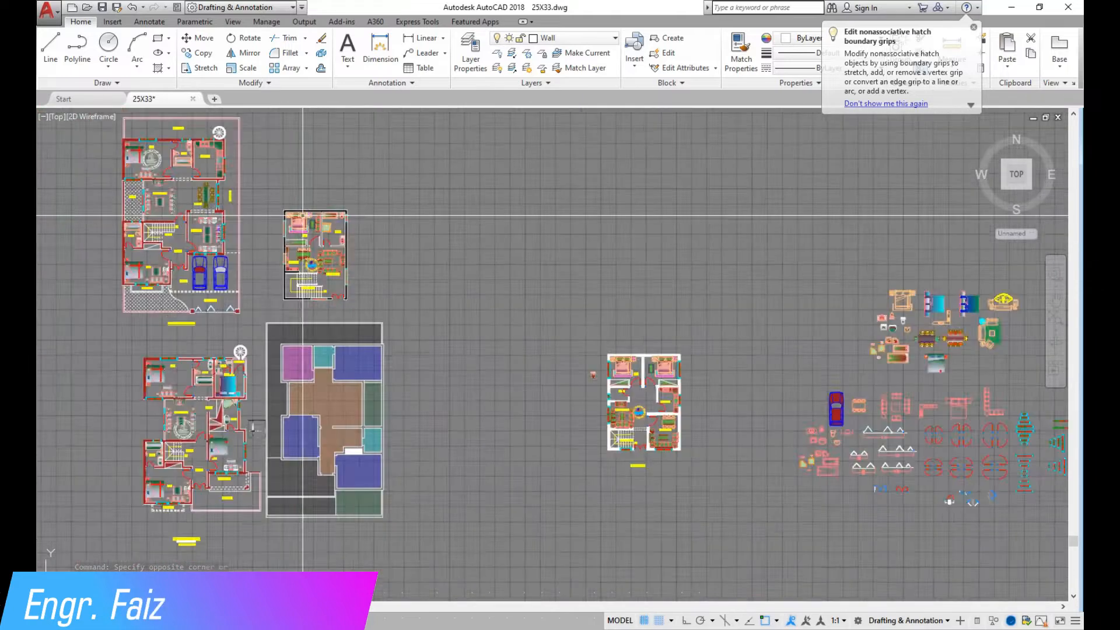
{"action": "scroll", "coordinate": [463, 300], "scroll_direction": "up", "scroll_amount": 8}
{"action": "scroll", "coordinate": [320, 259], "scroll_direction": "up", "scroll_amount": 4}
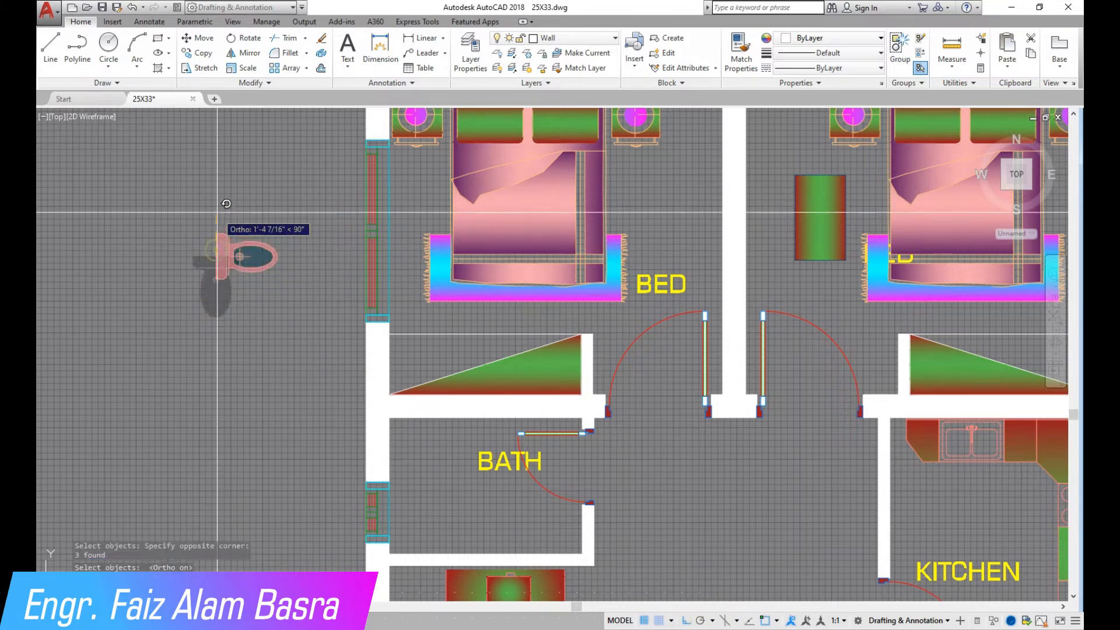
{"action": "left_click", "coordinate": [196, 22]}
{"action": "left_click", "coordinate": [82, 21]}
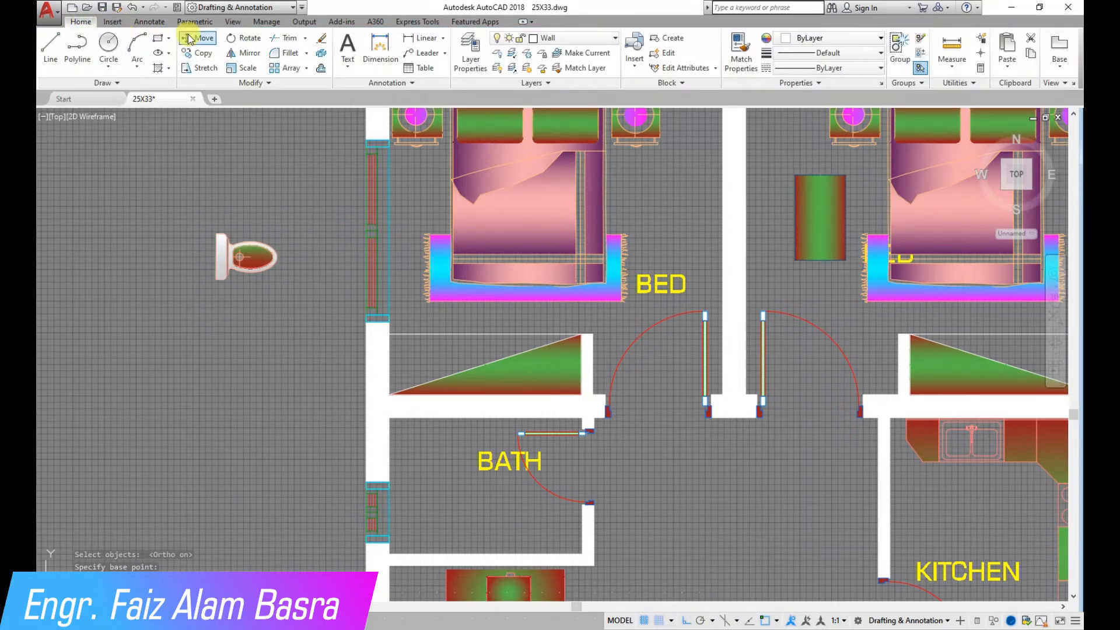
Move the toilet into the BATH beside the window wall, just above the lower wall, with Ortho off
{"action": "right_click", "coordinate": [215, 204]}
{"action": "scroll", "coordinate": [232, 242], "scroll_direction": "up", "scroll_amount": 4}
{"action": "left_click", "coordinate": [250, 280]}
{"action": "scroll", "coordinate": [254, 195], "scroll_direction": "down", "scroll_amount": 6}
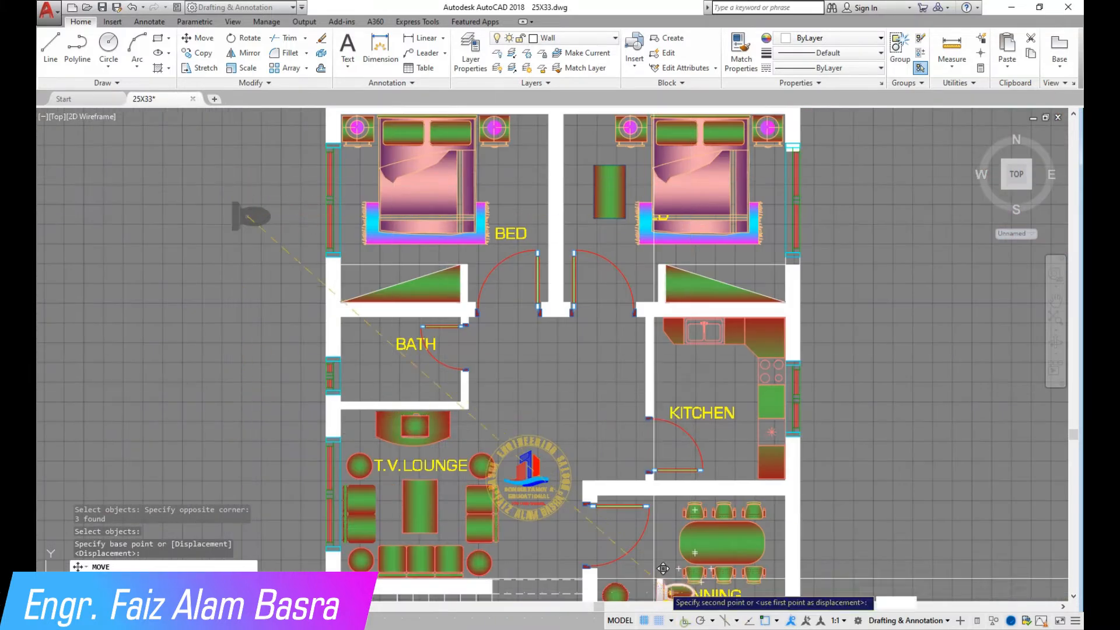
{"action": "scroll", "coordinate": [368, 362], "scroll_direction": "up", "scroll_amount": 6}
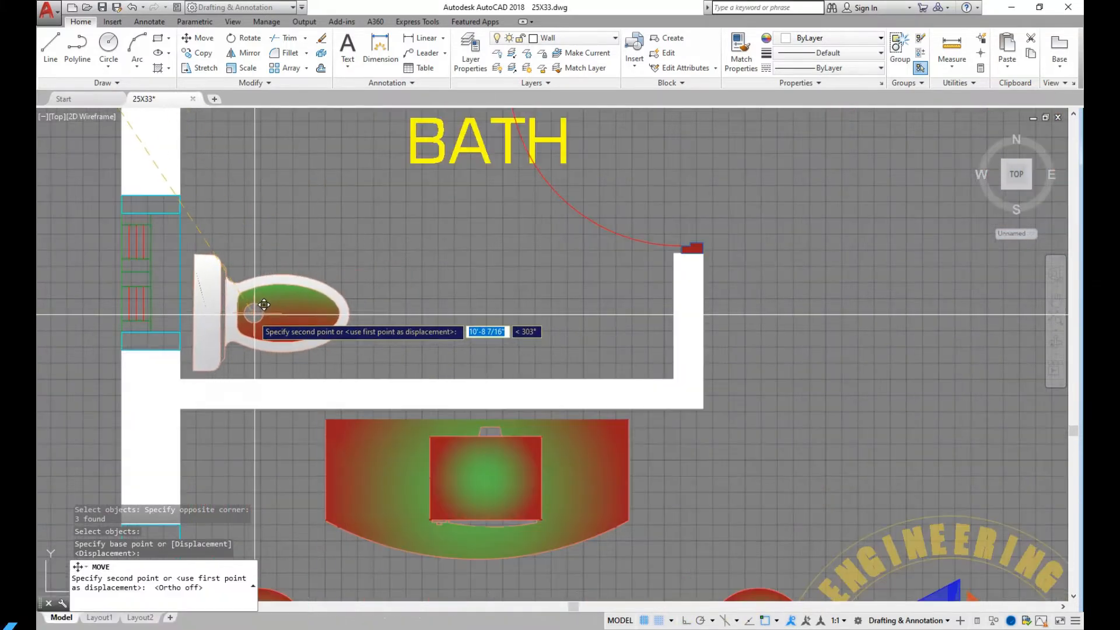
{"action": "left_click", "coordinate": [260, 304]}
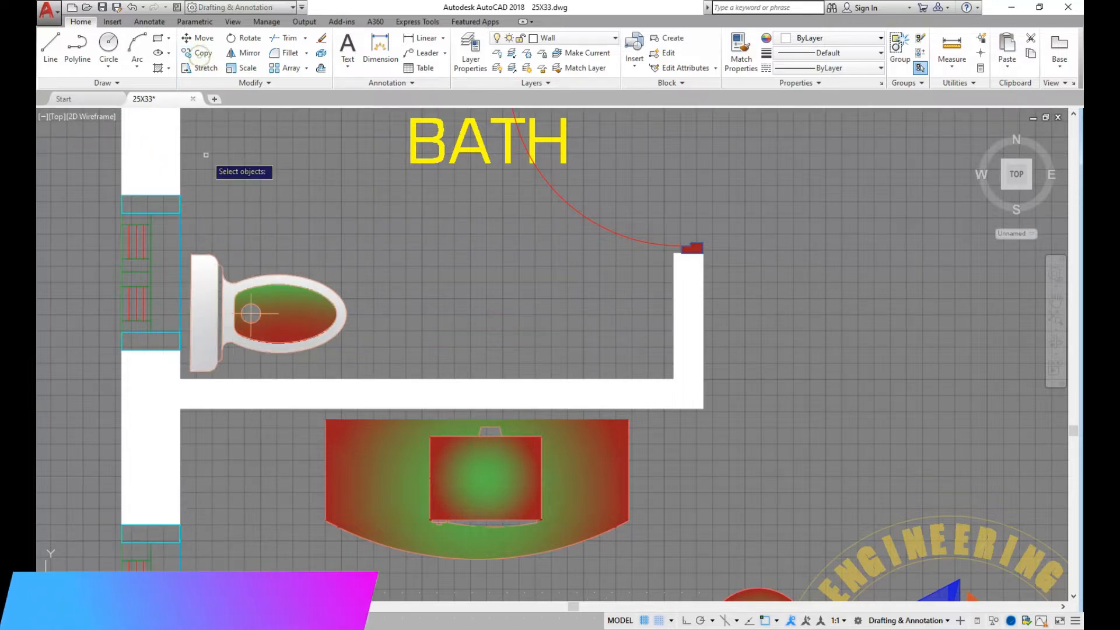
Copy the small oval washbasin and the cut-corner shower tray from the block library to the area outside the BATH
{"action": "scroll", "coordinate": [210, 306], "scroll_direction": "down", "scroll_amount": 8}
{"action": "scroll", "coordinate": [717, 300], "scroll_direction": "down", "scroll_amount": 2}
{"action": "scroll", "coordinate": [848, 196], "scroll_direction": "up", "scroll_amount": 7}
{"action": "scroll", "coordinate": [848, 196], "scroll_direction": "down", "scroll_amount": 3}
{"action": "left_click", "coordinate": [871, 247]}
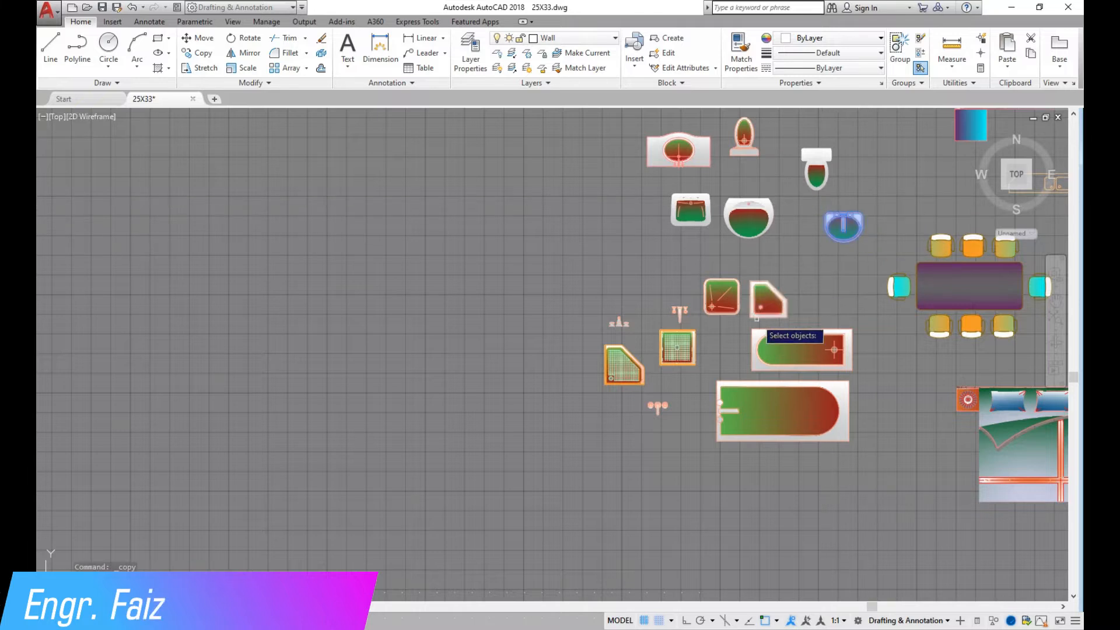
{"action": "scroll", "coordinate": [780, 310], "scroll_direction": "up", "scroll_amount": 2}
{"action": "left_click", "coordinate": [801, 325]}
{"action": "left_click", "coordinate": [732, 244]}
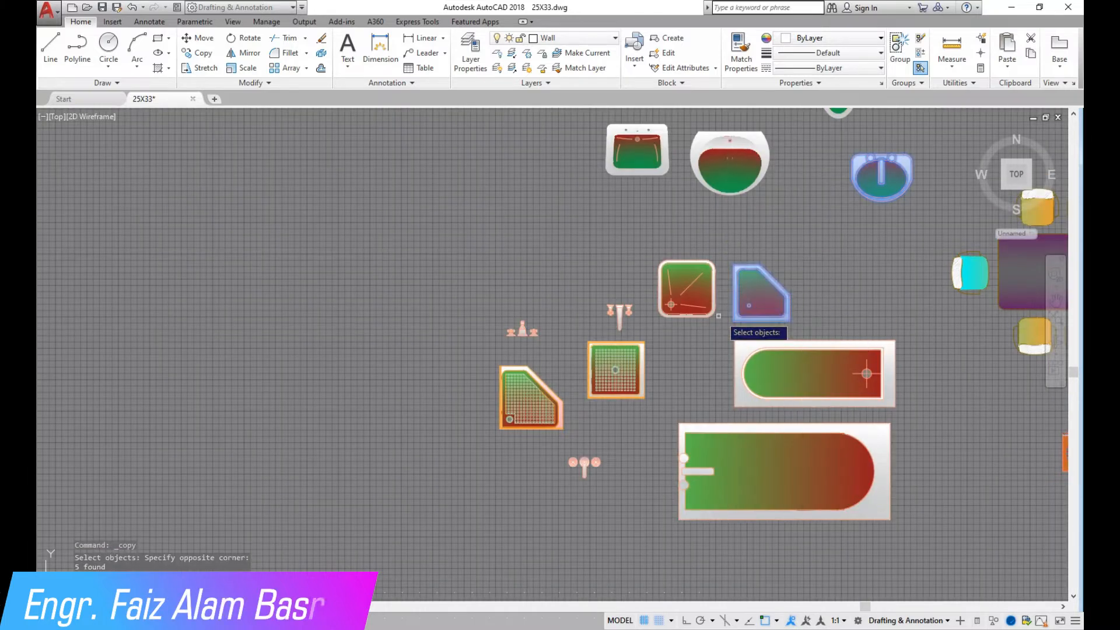
{"action": "key", "text": "Return"}
{"action": "left_click", "coordinate": [738, 325]}
{"action": "scroll", "coordinate": [868, 279], "scroll_direction": "down", "scroll_amount": 6}
{"action": "scroll", "coordinate": [587, 308], "scroll_direction": "down", "scroll_amount": 2}
{"action": "scroll", "coordinate": [341, 397], "scroll_direction": "up", "scroll_amount": 8}
{"action": "scroll", "coordinate": [347, 373], "scroll_direction": "down", "scroll_amount": 2}
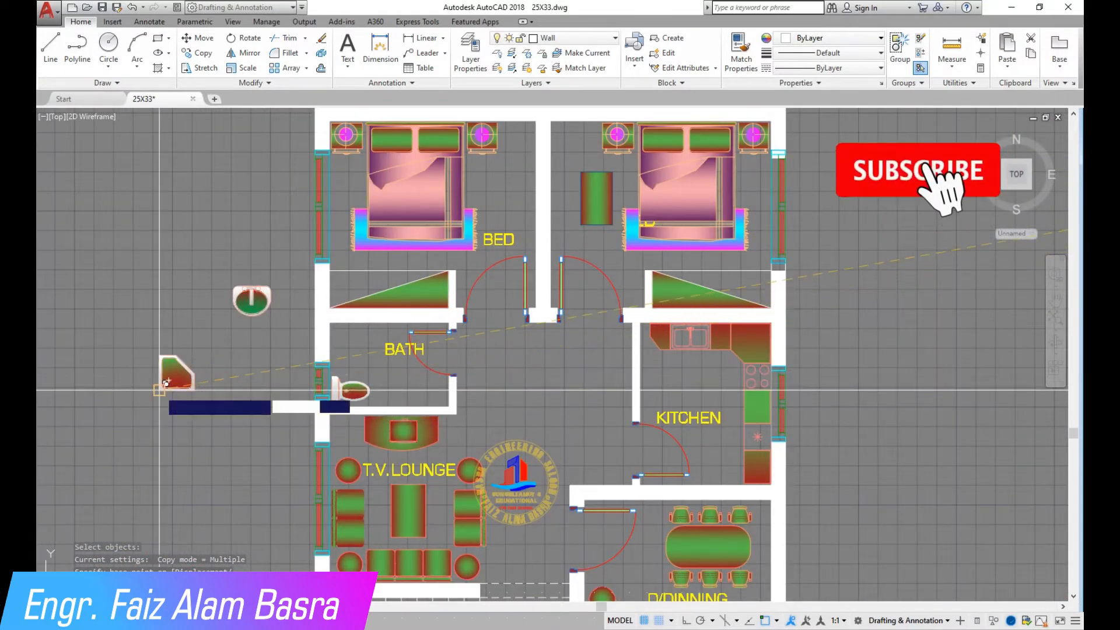
{"action": "left_click", "coordinate": [159, 390]}
{"action": "key", "text": "Escape"}
Mirror the copied washbasin and shower tray about a horizontal line with Ortho on, deleting the originals
{"action": "scroll", "coordinate": [208, 334], "scroll_direction": "up", "scroll_amount": 2}
{"action": "left_click", "coordinate": [243, 53]}
{"action": "left_click", "coordinate": [325, 437]}
{"action": "left_click", "coordinate": [82, 216]}
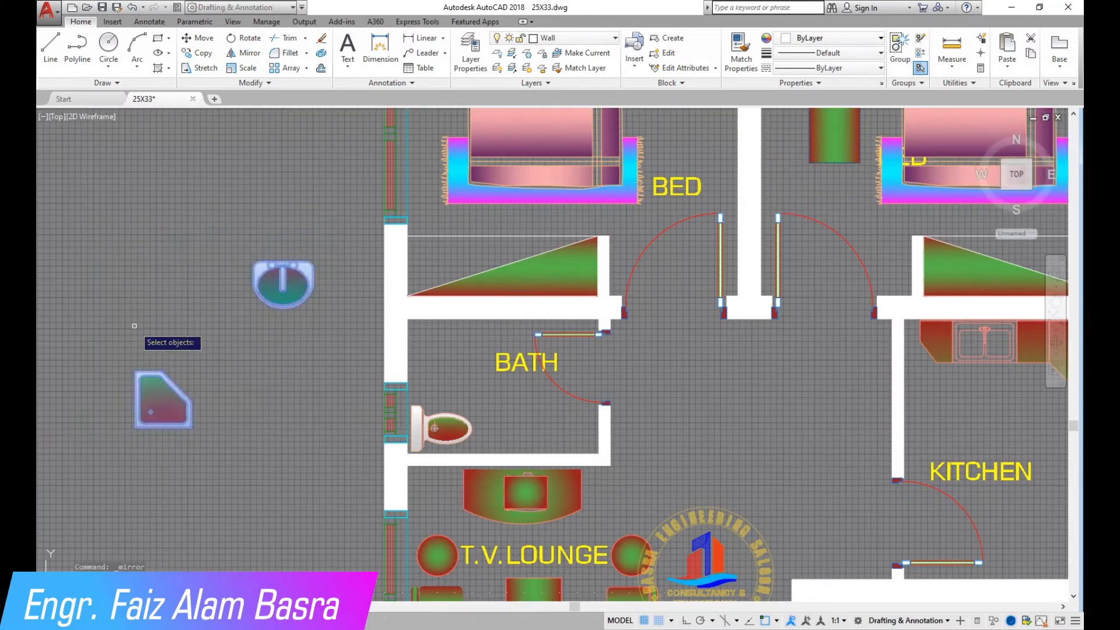
{"action": "left_click", "coordinate": [187, 339]}
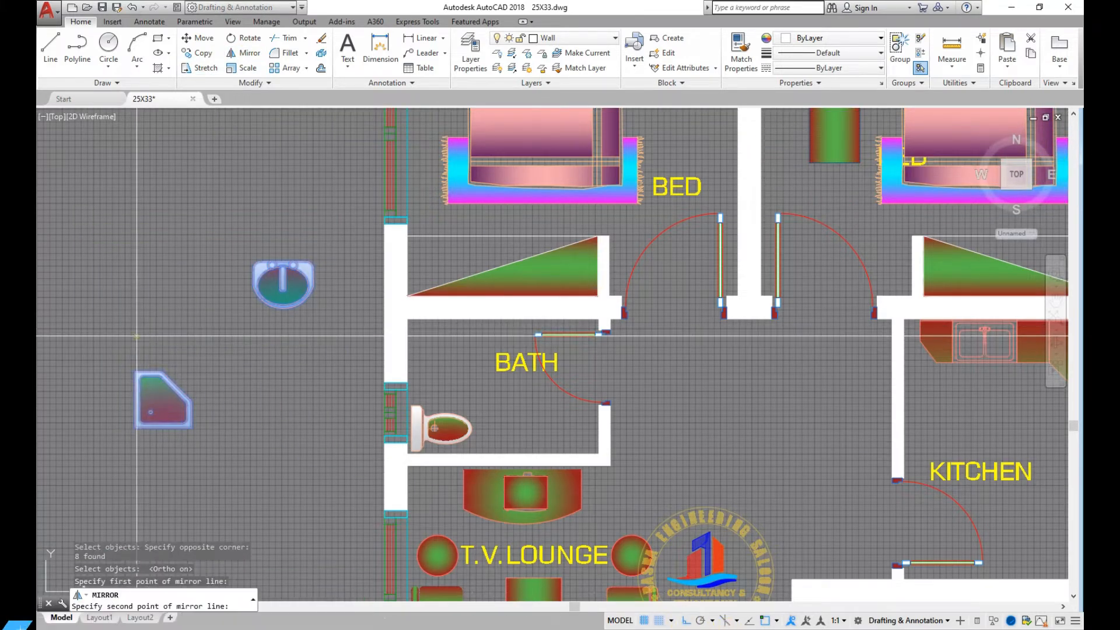
{"action": "left_click", "coordinate": [286, 336]}
{"action": "left_click", "coordinate": [313, 368]}
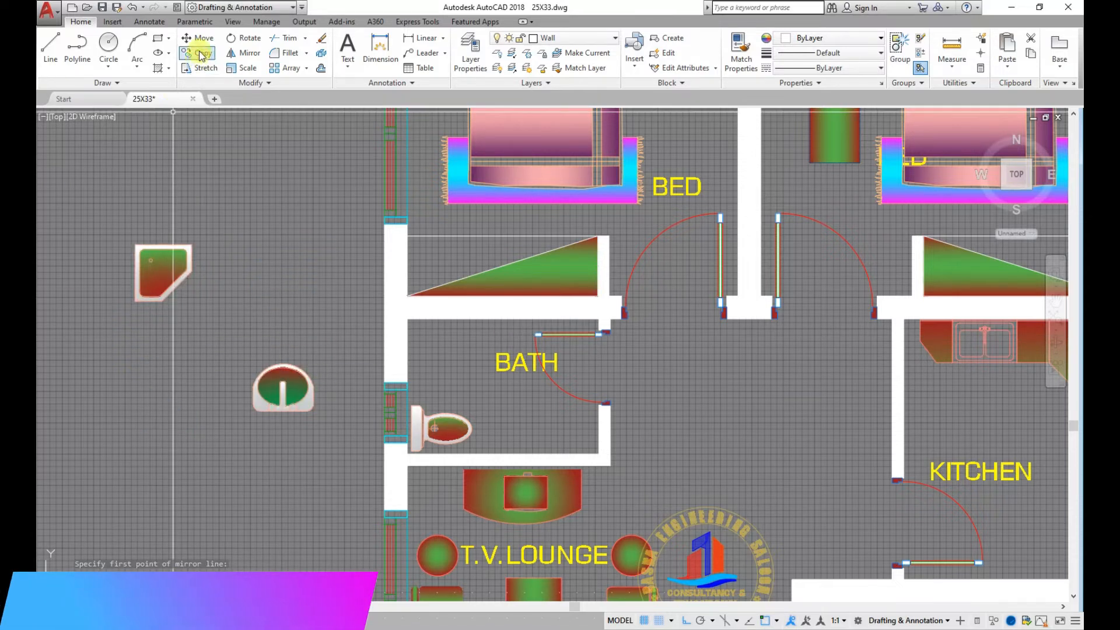
Move the washbasin into the BATH, finishing with Ortho off, in the corner between the lower wall and the door-side wall
{"action": "left_click", "coordinate": [284, 421]}
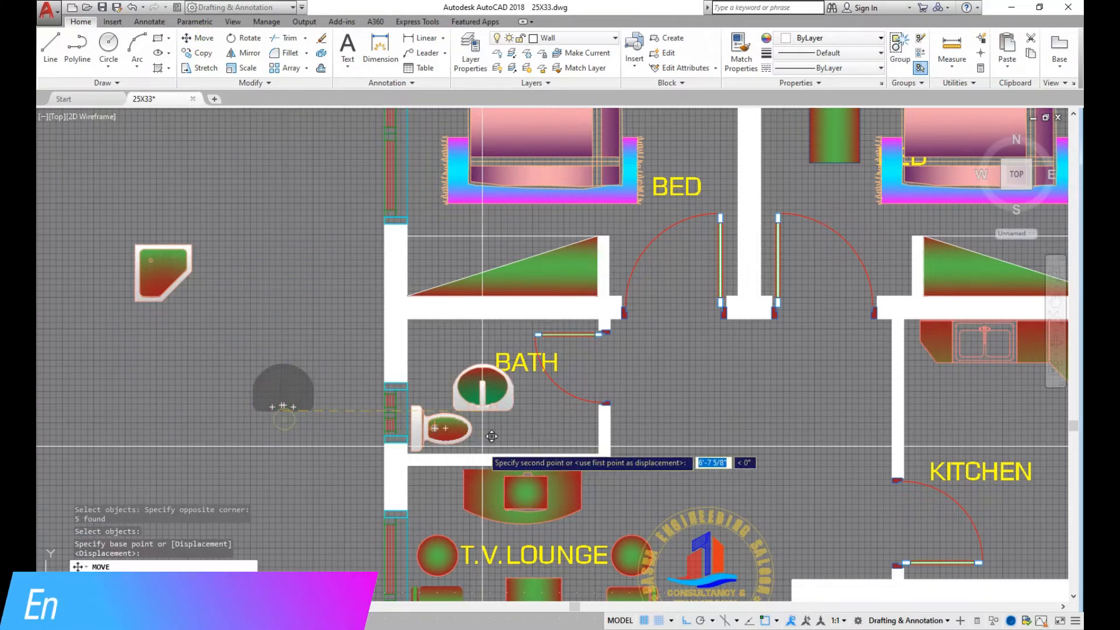
{"action": "scroll", "coordinate": [556, 437], "scroll_direction": "up", "scroll_amount": 2}
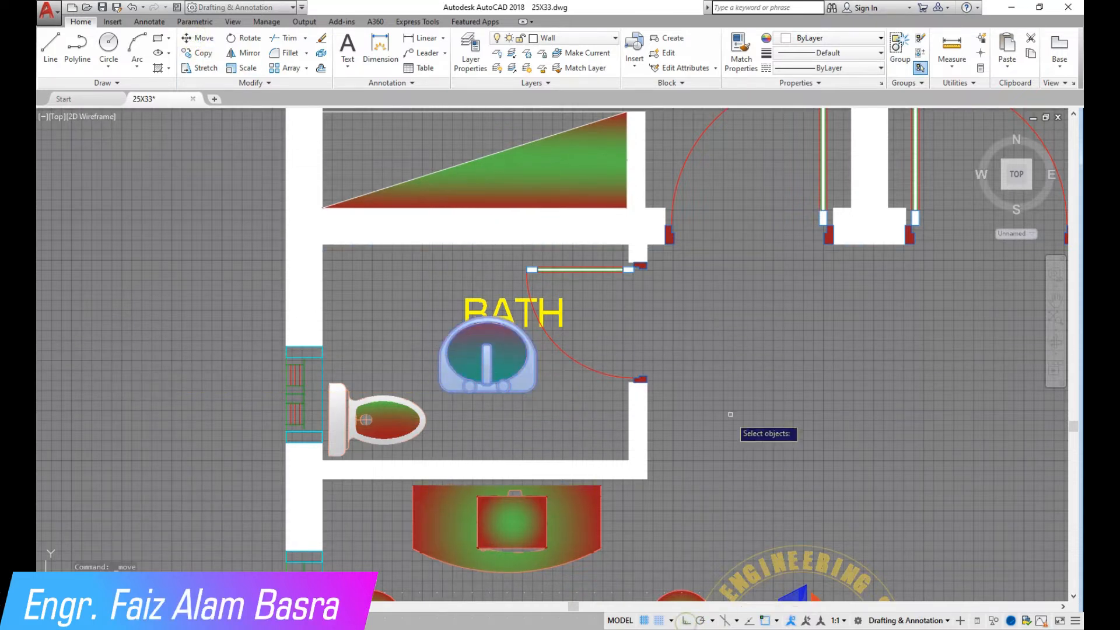
{"action": "key", "text": "Return"}
{"action": "left_click", "coordinate": [744, 350]}
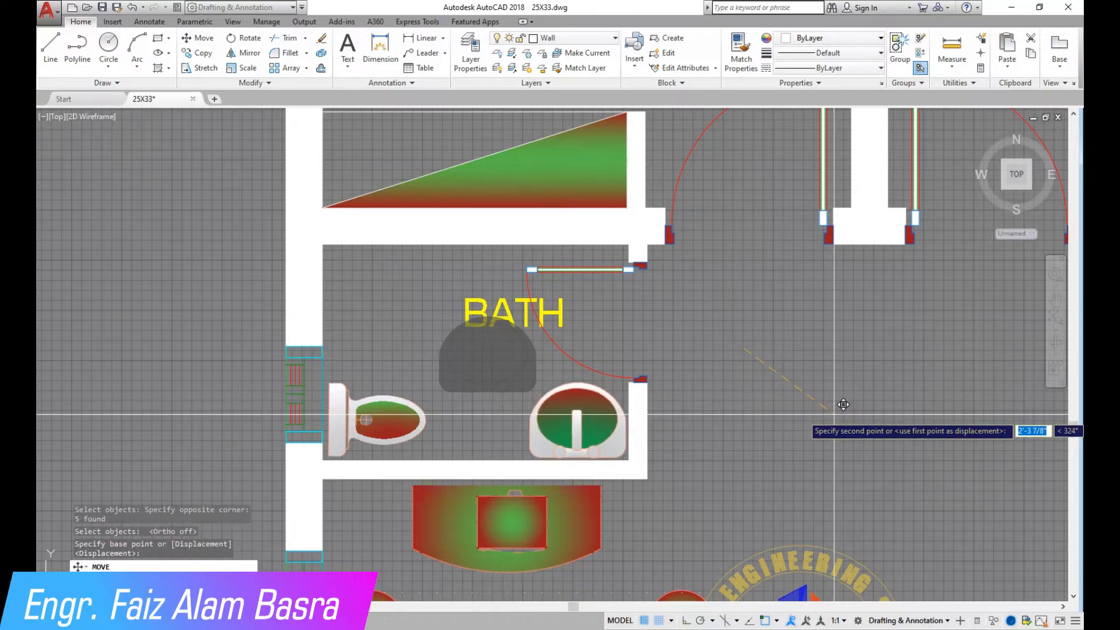
{"action": "left_click", "coordinate": [834, 413]}
Move the cut-corner shower tray from outside the plan into the BATH's upper corner above the window
{"action": "scroll", "coordinate": [671, 332], "scroll_direction": "down", "scroll_amount": 2}
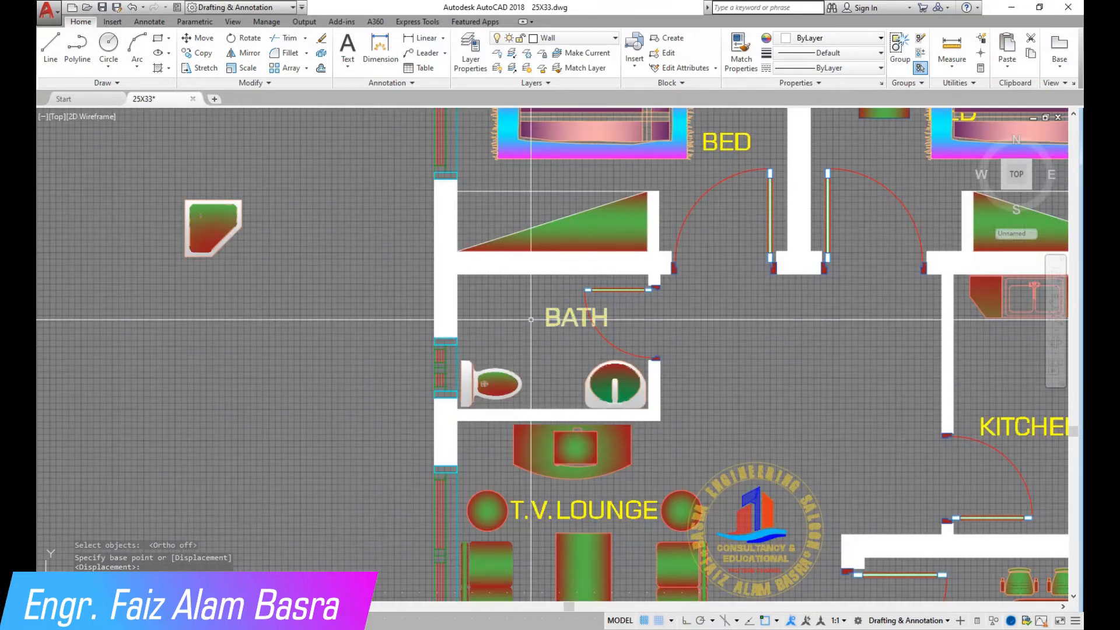
{"action": "left_click", "coordinate": [184, 200]}
{"action": "left_click", "coordinate": [457, 274]}
{"action": "scroll", "coordinate": [504, 325], "scroll_direction": "up", "scroll_amount": 2}
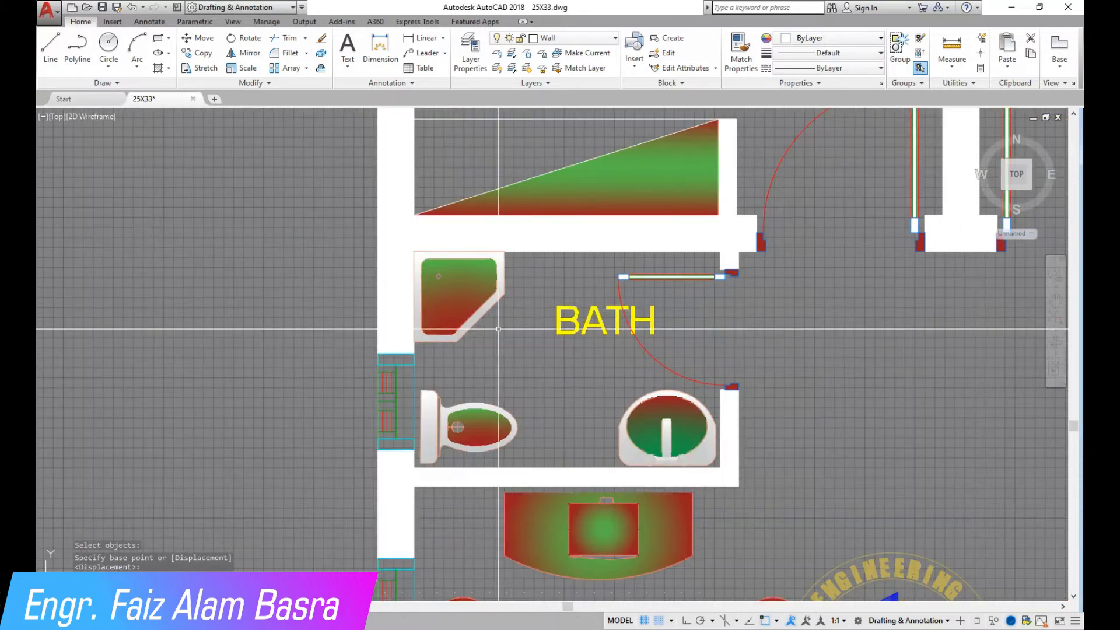
{"action": "scroll", "coordinate": [506, 270], "scroll_direction": "up", "scroll_amount": 2}
{"action": "scroll", "coordinate": [435, 345], "scroll_direction": "down", "scroll_amount": 2}
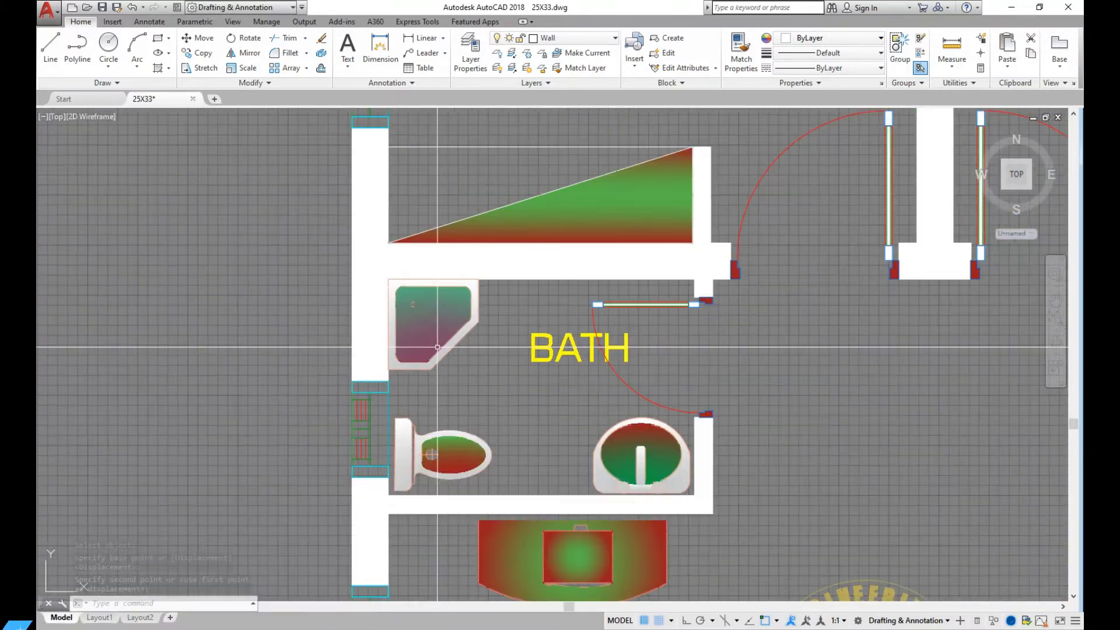
Shift the BATH label away from the door swing, towards the window wall
{"action": "left_click", "coordinate": [544, 343]}
{"action": "key", "text": "Return"}
{"action": "scroll", "coordinate": [389, 286], "scroll_direction": "down", "scroll_amount": 3}
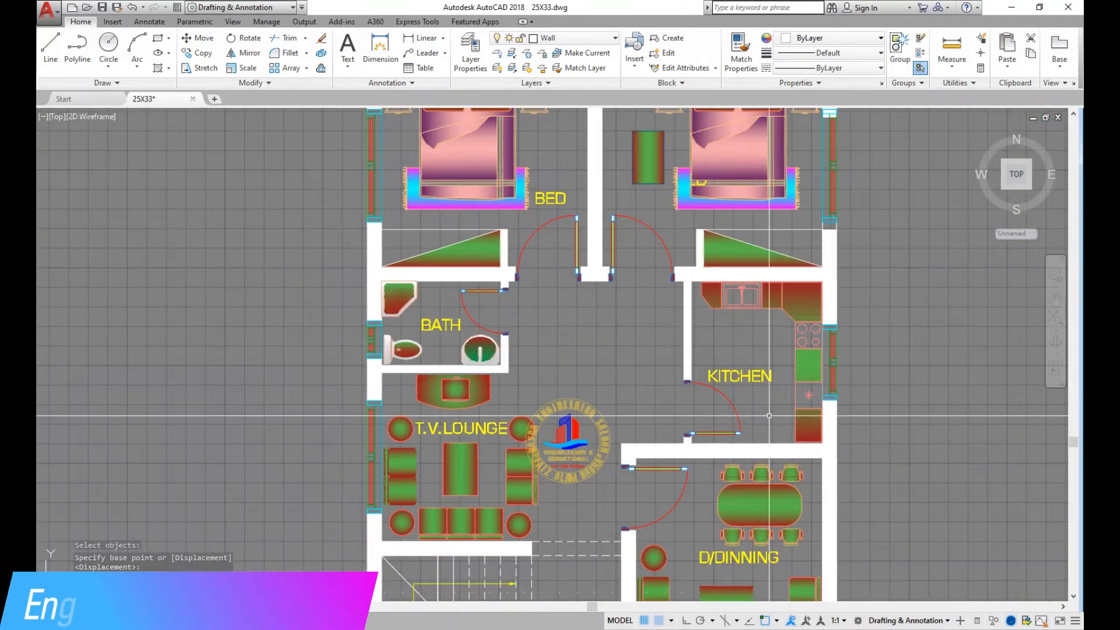
Move the KITCHEN label up into the open floor area, clear of the kitchen door swing
{"action": "scroll", "coordinate": [669, 387], "scroll_direction": "up", "scroll_amount": 3}
{"action": "left_click", "coordinate": [667, 329]}
{"action": "left_click", "coordinate": [648, 307]}
{"action": "key", "text": "Return"}
{"action": "left_click", "coordinate": [654, 309]}
{"action": "left_click", "coordinate": [684, 247]}
{"action": "scroll", "coordinate": [606, 307], "scroll_direction": "down", "scroll_amount": 3}
{"action": "scroll", "coordinate": [457, 261], "scroll_direction": "up", "scroll_amount": 2}
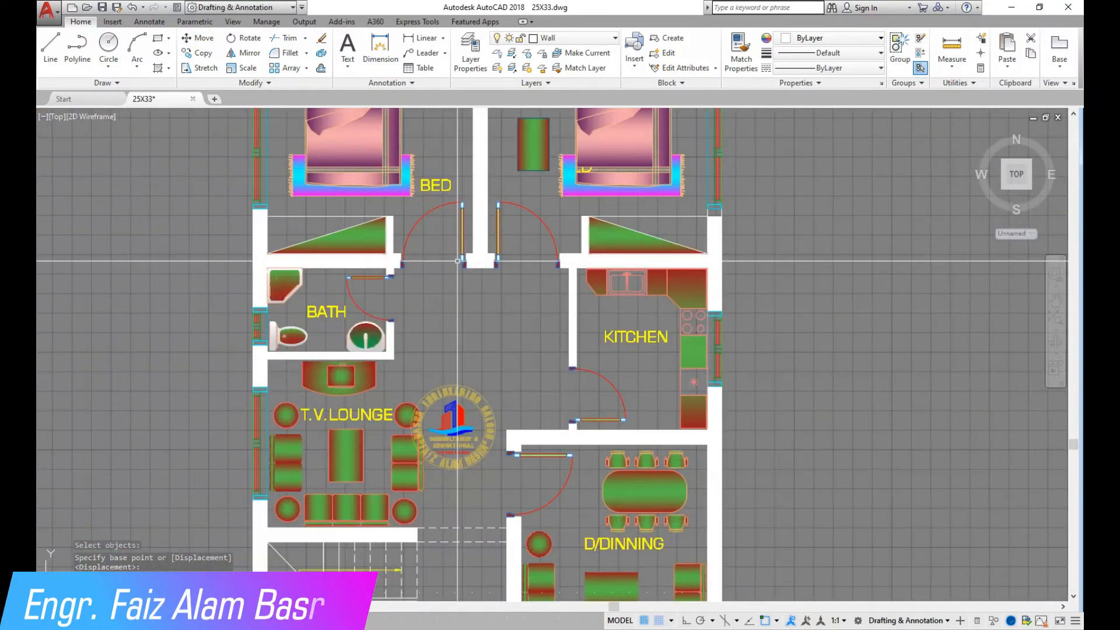
{"action": "scroll", "coordinate": [418, 335], "scroll_direction": "up", "scroll_amount": 2}
{"action": "scroll", "coordinate": [418, 334], "scroll_direction": "down", "scroll_amount": 5}
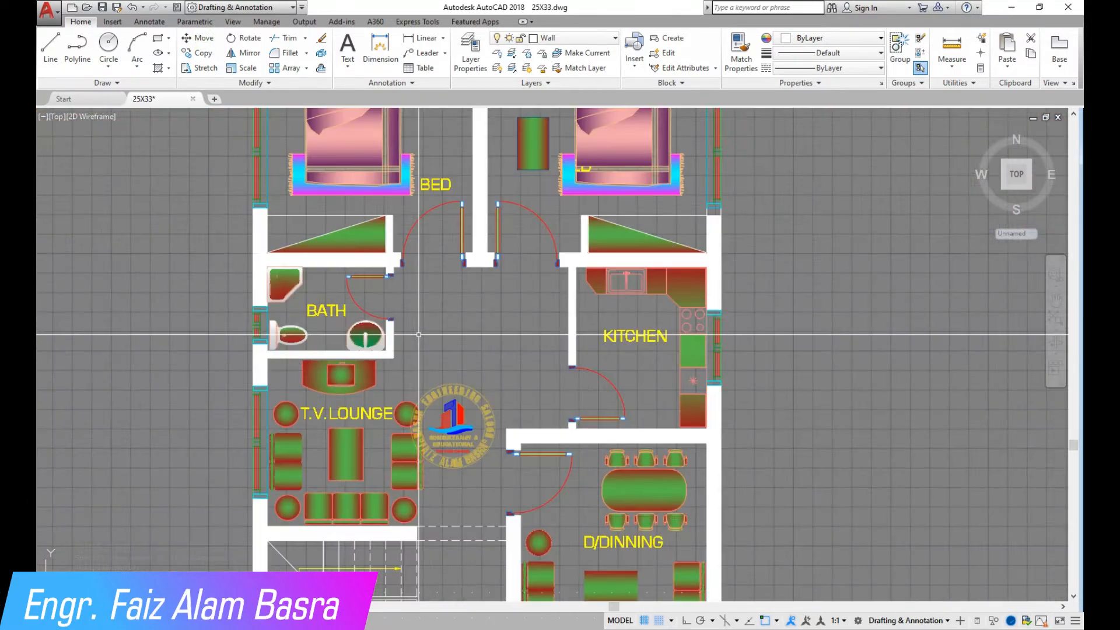
Add a multiline text title GROUND FLOOR PLAN below the double entrance door of the plan
{"action": "middle_click_drag", "start_coordinate": [475, 149], "coordinate": [440, 262]}
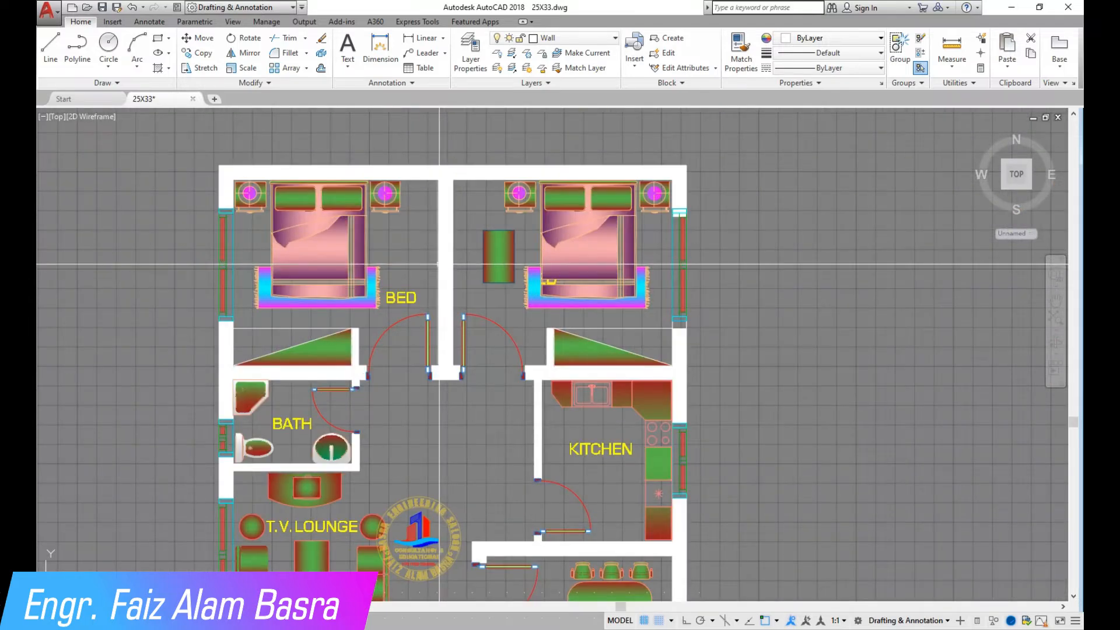
{"action": "scroll", "coordinate": [440, 263], "scroll_direction": "down", "scroll_amount": 3}
{"action": "left_click", "coordinate": [356, 48]}
{"action": "scroll", "coordinate": [366, 501], "scroll_direction": "up", "scroll_amount": 5}
{"action": "left_click", "coordinate": [270, 452]}
{"action": "left_click", "coordinate": [690, 552]}
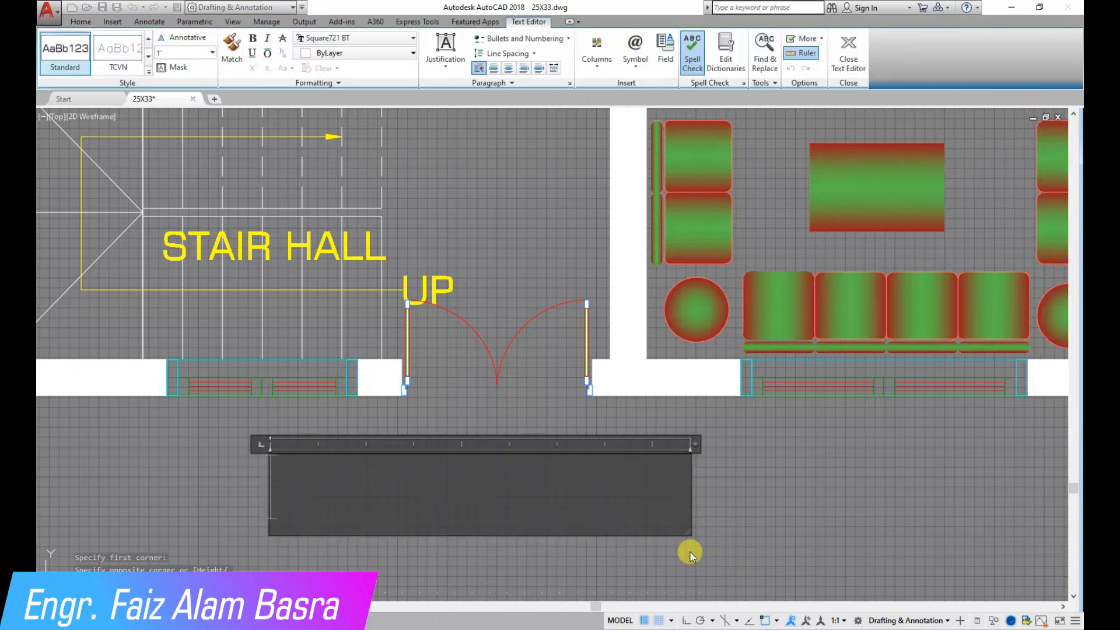
{"action": "type", "text": "GROUN"}
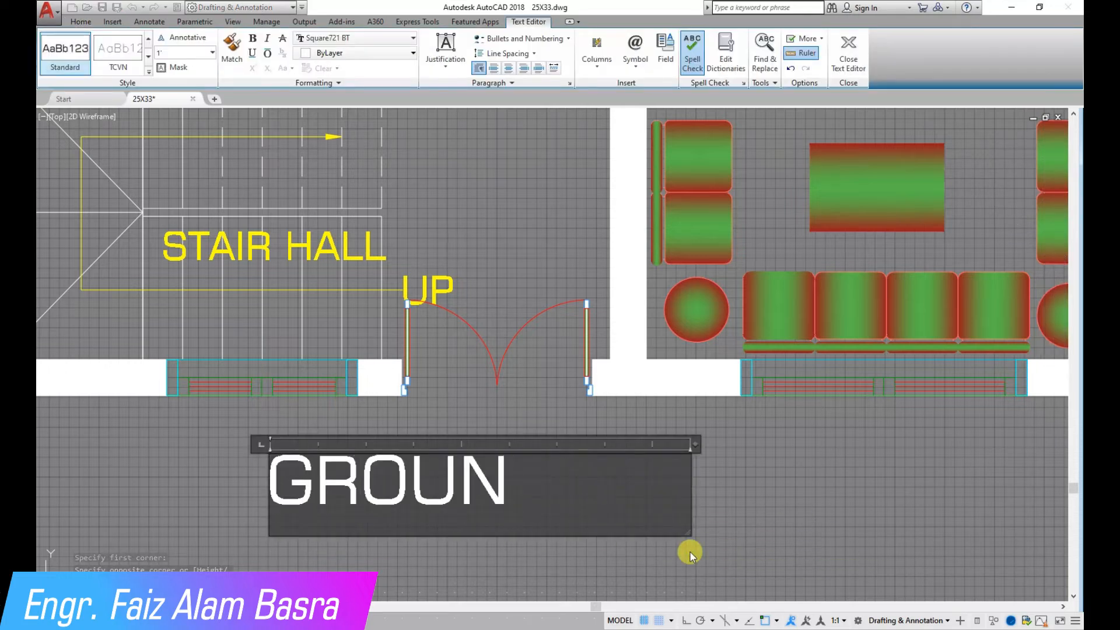
{"action": "type", "text": "D FLOOR PLAN"}
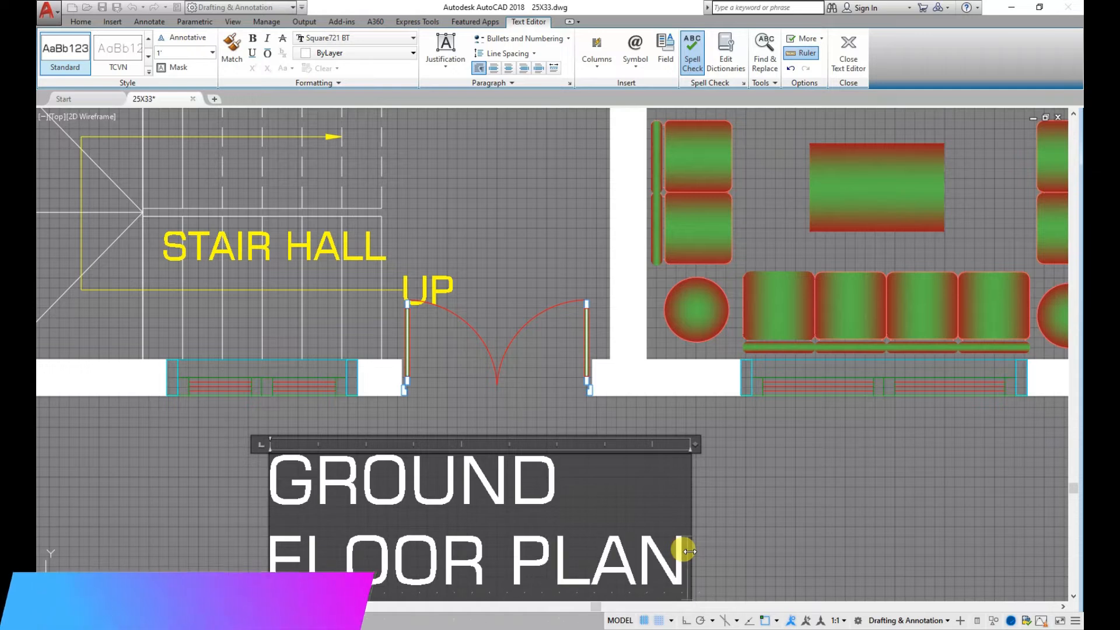
Make the whole title bold and underlined with a 7" text height, and widen its text box to fit one line
{"action": "key", "text": "ctrl+a"}
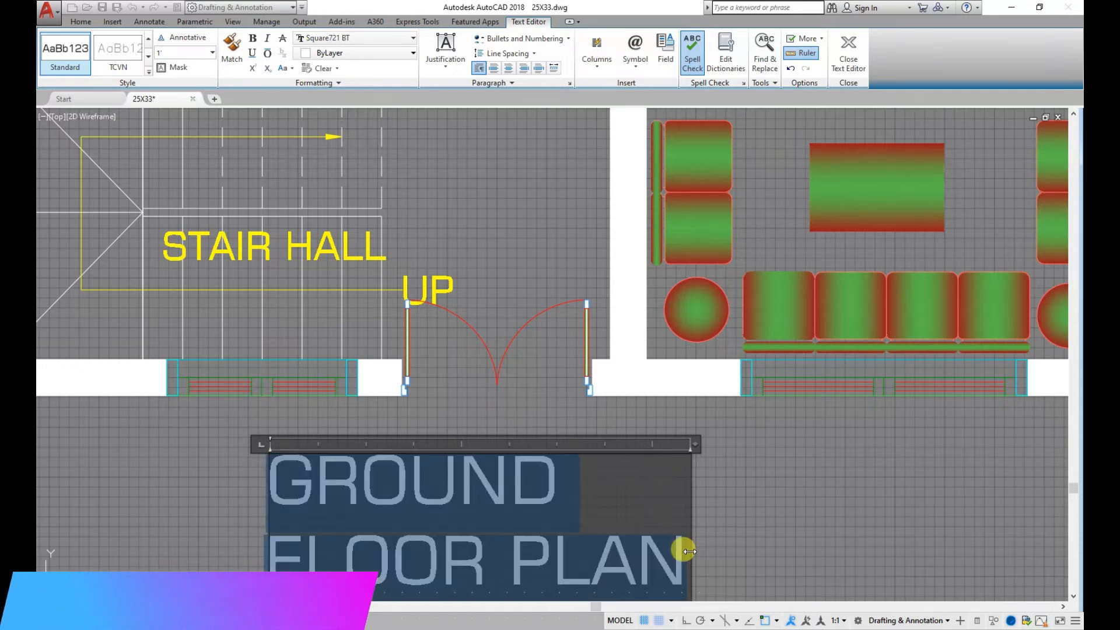
{"action": "left_click", "coordinate": [252, 39]}
{"action": "left_click", "coordinate": [252, 52]}
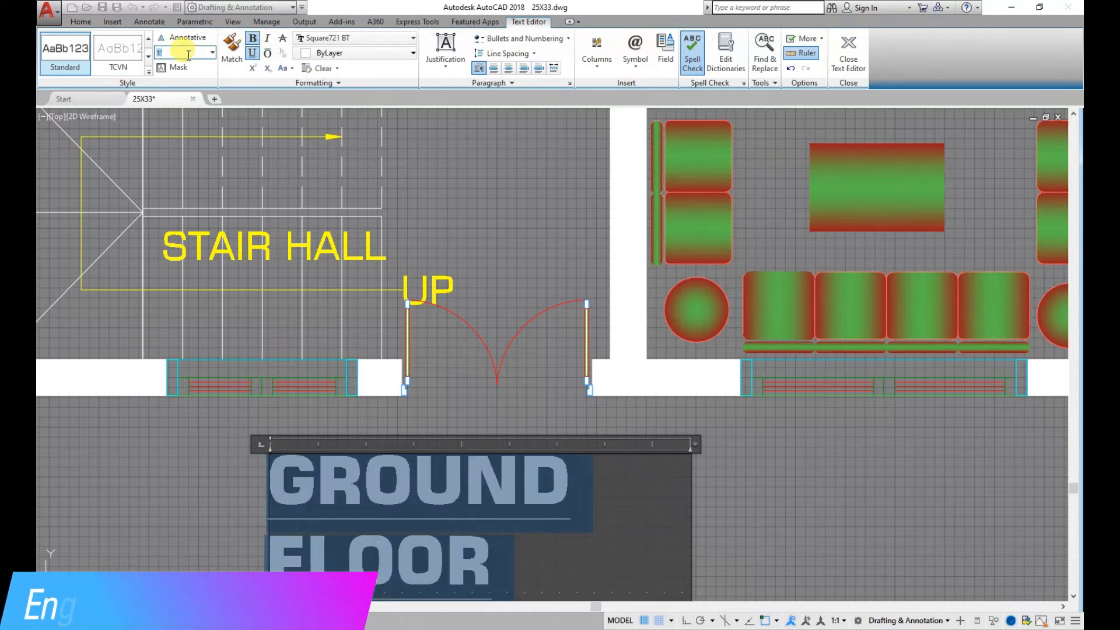
{"action": "left_click", "coordinate": [189, 55]}
{"action": "type", "text": "7"}
{"action": "key", "text": "Return"}
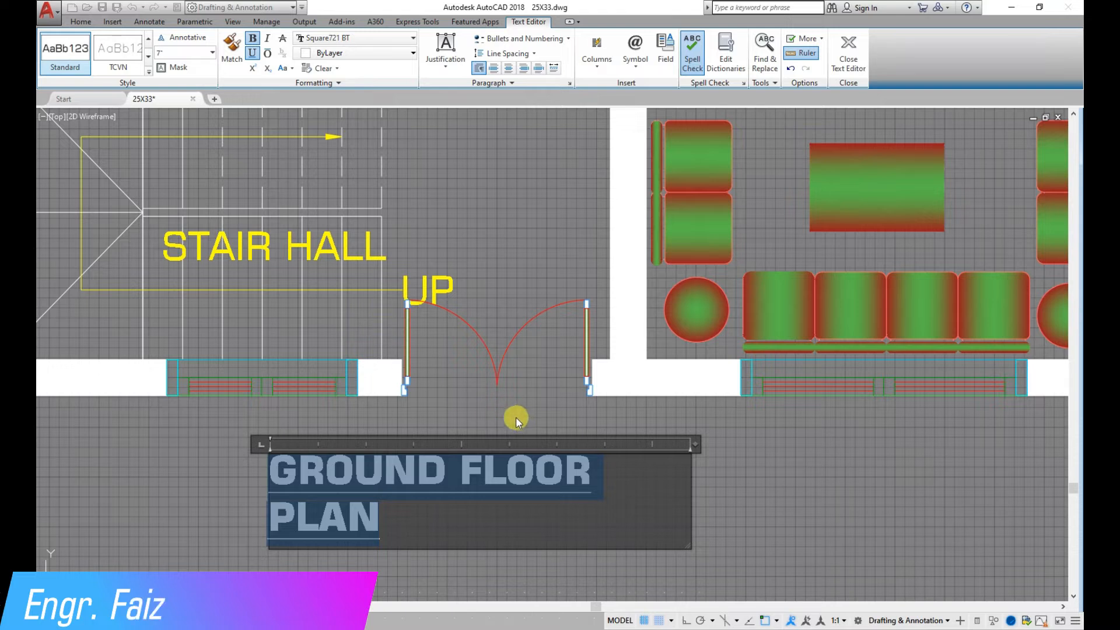
{"action": "left_click_drag", "start_coordinate": [698, 448], "coordinate": [755, 458]}
{"action": "left_click", "coordinate": [783, 467]}
Arrange the GROUND FLOOR PLAN title and the SIZE=25X33 text one beneath the other, centred on each other below the entrance door
{"action": "left_click", "coordinate": [197, 38]}
{"action": "scroll", "coordinate": [330, 246], "scroll_direction": "up", "scroll_amount": 2}
{"action": "left_click", "coordinate": [410, 295]}
{"action": "left_click", "coordinate": [400, 270]}
{"action": "right_click", "coordinate": [272, 276]}
{"action": "left_click", "coordinate": [272, 276]}
{"action": "left_click", "coordinate": [281, 317]}
{"action": "left_click", "coordinate": [468, 379]}
{"action": "right_click", "coordinate": [463, 505]}
{"action": "left_click", "coordinate": [463, 505]}
{"action": "left_click", "coordinate": [487, 463]}
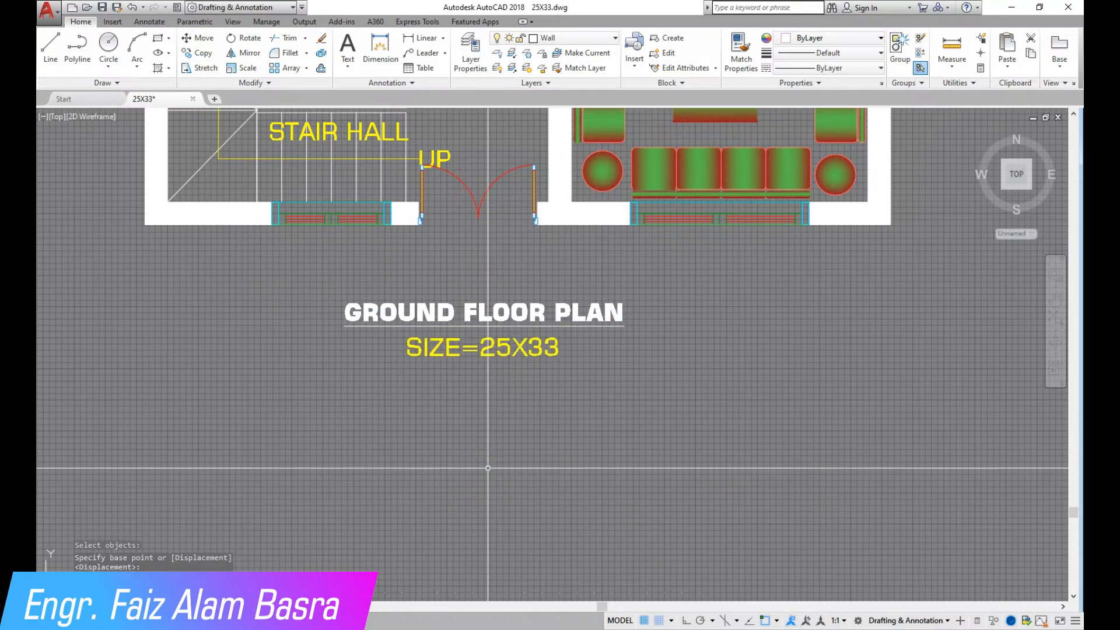
Match the yellow colour of the SIZE=25X33 text onto the GROUND FLOOR PLAN title
{"action": "left_click", "coordinate": [746, 47]}
{"action": "left_click", "coordinate": [536, 351]}
{"action": "left_click", "coordinate": [631, 356]}
{"action": "left_click", "coordinate": [596, 310]}
{"action": "right_click", "coordinate": [637, 348]}
{"action": "left_click", "coordinate": [656, 362]}
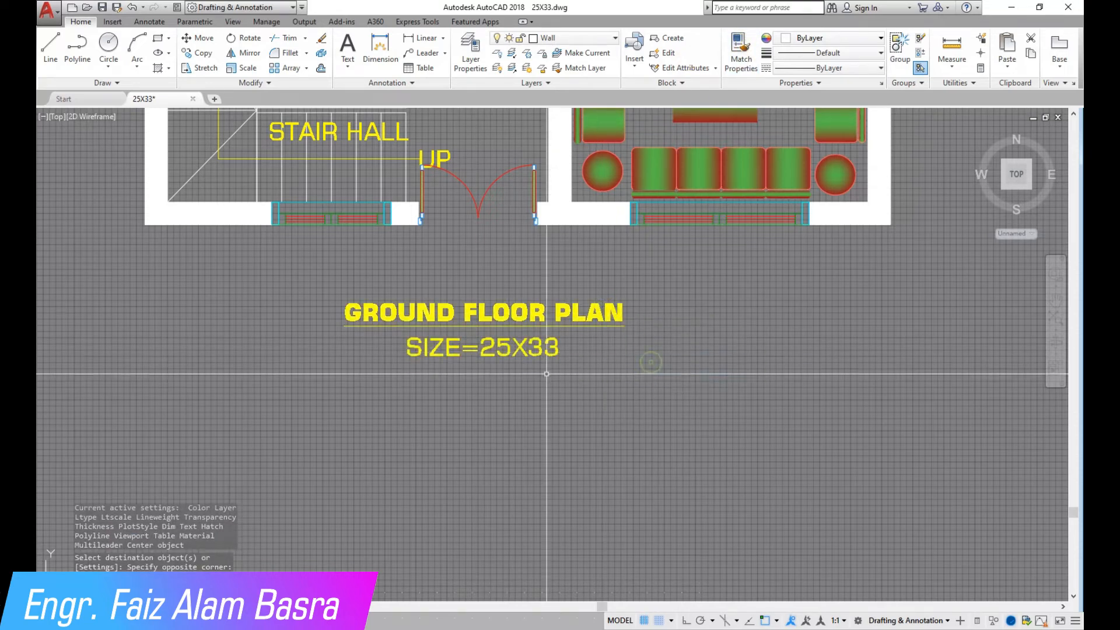
Match the yellow wall fill onto the remaining white walls of the middle plan copy
{"action": "scroll", "coordinate": [491, 351], "scroll_direction": "up", "scroll_amount": 2}
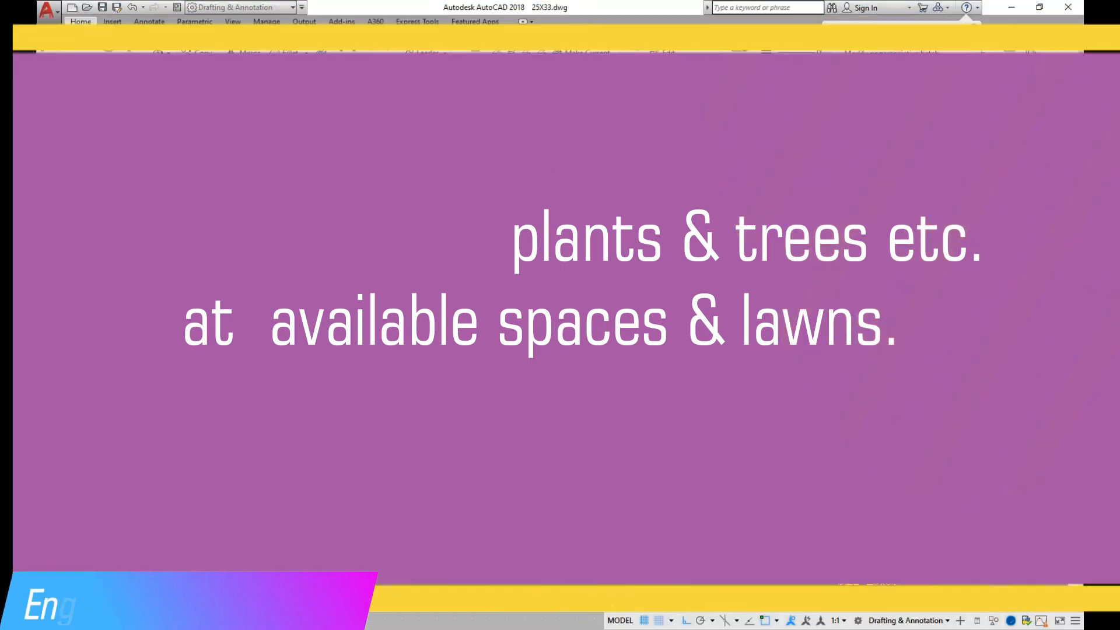
{"action": "scroll", "coordinate": [502, 344], "scroll_direction": "down", "scroll_amount": 4}
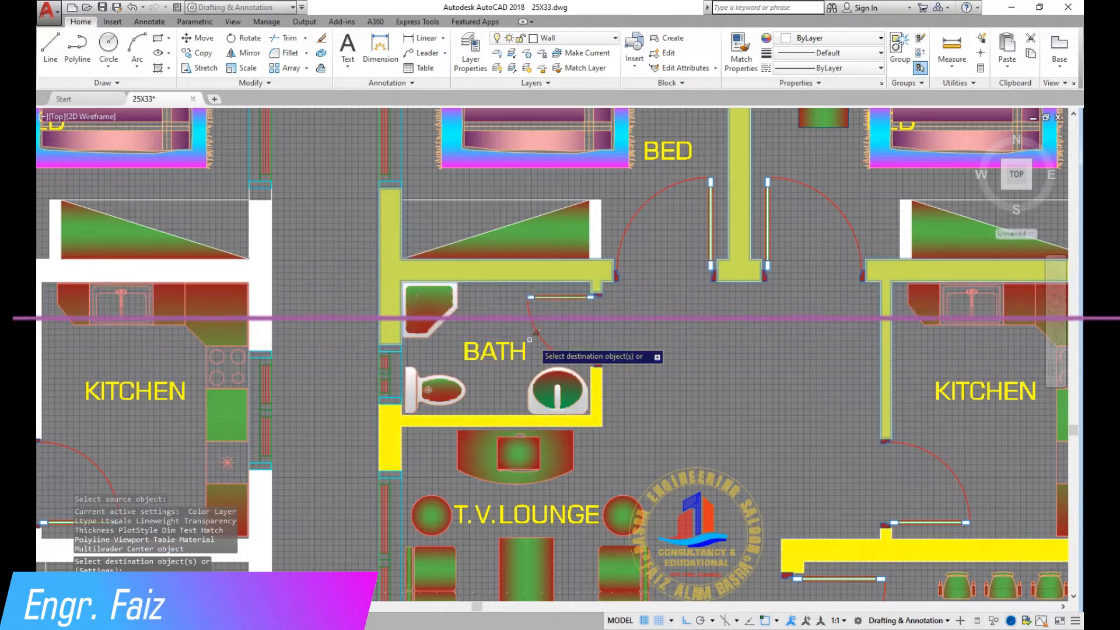
{"action": "scroll", "coordinate": [559, 296], "scroll_direction": "up", "scroll_amount": 2}
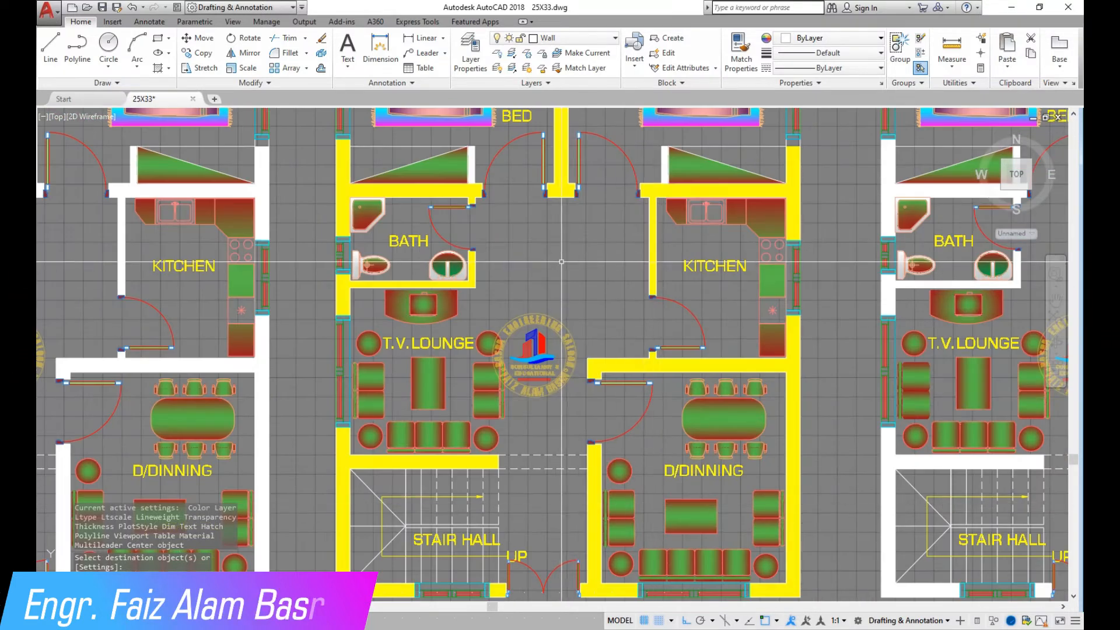
Try Blue as the colour of the main wall hatch in the plan copy beside the yellow one
{"action": "scroll", "coordinate": [559, 296], "scroll_direction": "down", "scroll_amount": 4}
{"action": "scroll", "coordinate": [474, 220], "scroll_direction": "up", "scroll_amount": 6}
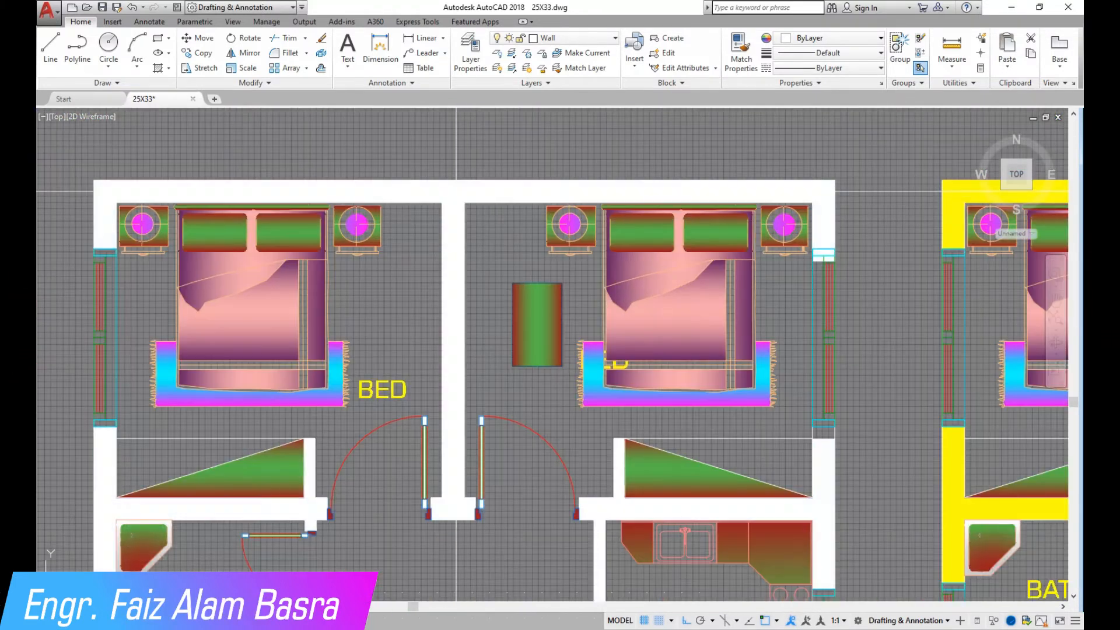
{"action": "left_click", "coordinate": [453, 327]}
{"action": "left_click", "coordinate": [396, 52]}
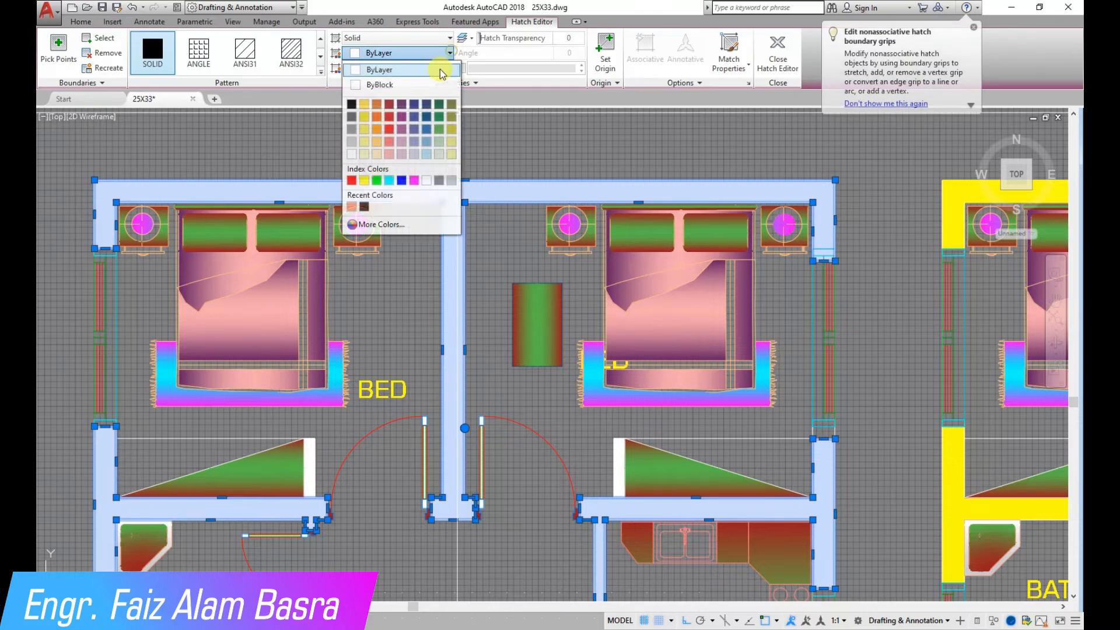
{"action": "left_click", "coordinate": [402, 181]}
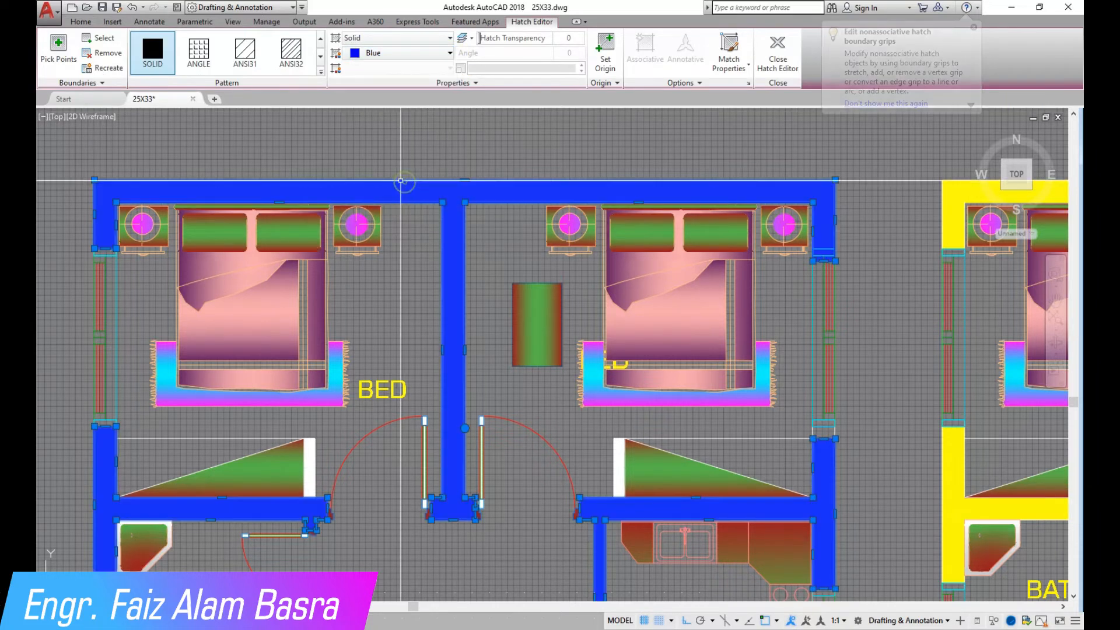
{"action": "scroll", "coordinate": [401, 192], "scroll_direction": "down", "scroll_amount": 4}
{"action": "key", "text": "Escape"}
Set the main wall hatch of that plan copy to black (0,0,0)
{"action": "scroll", "coordinate": [401, 192], "scroll_direction": "up", "scroll_amount": 4}
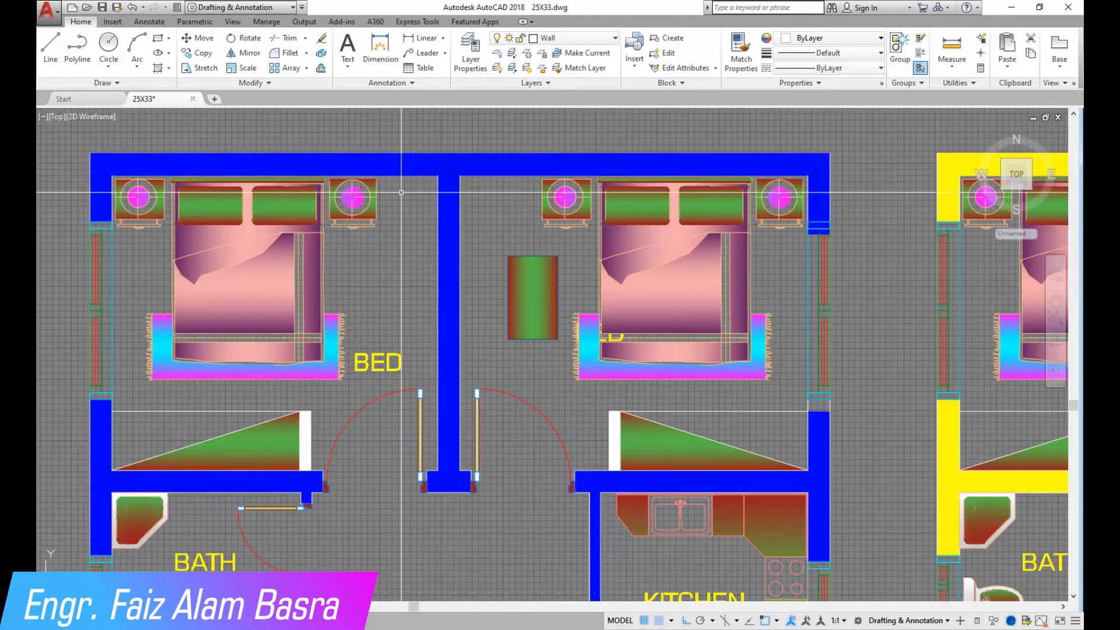
{"action": "left_click", "coordinate": [414, 164]}
{"action": "left_click", "coordinate": [449, 54]}
{"action": "left_click", "coordinate": [354, 106]}
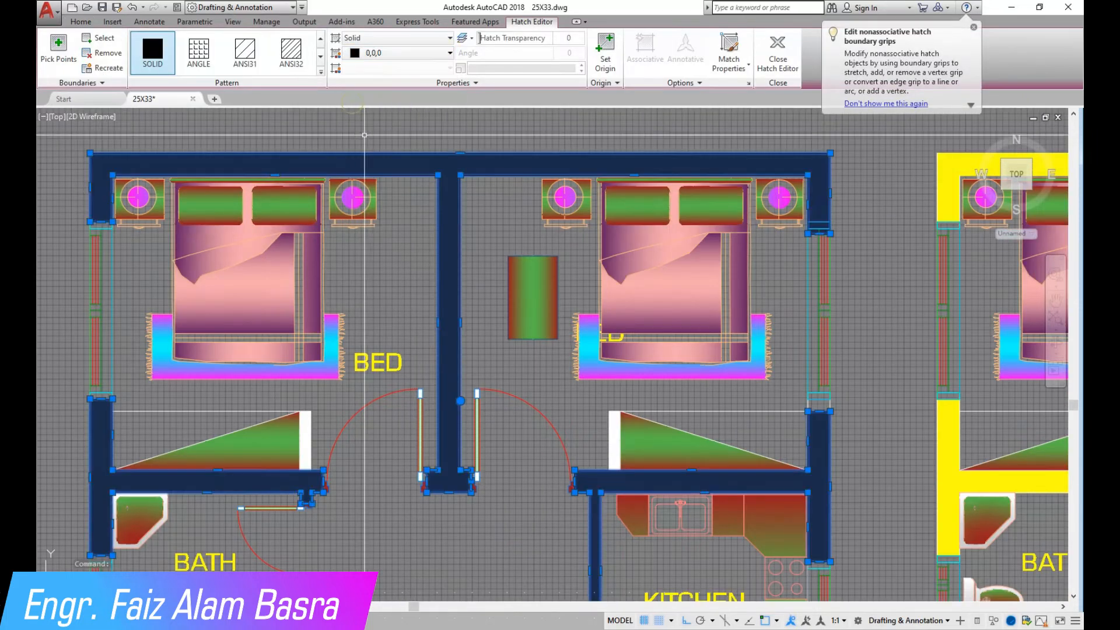
{"action": "key", "text": "Escape"}
Match the black wall fill onto the remaining white walls around the BATH, KITCHEN and D/DINNING of the same plan copy
{"action": "scroll", "coordinate": [439, 153], "scroll_direction": "down", "scroll_amount": 4}
{"action": "left_click", "coordinate": [739, 49]}
{"action": "scroll", "coordinate": [370, 278], "scroll_direction": "up", "scroll_amount": 4}
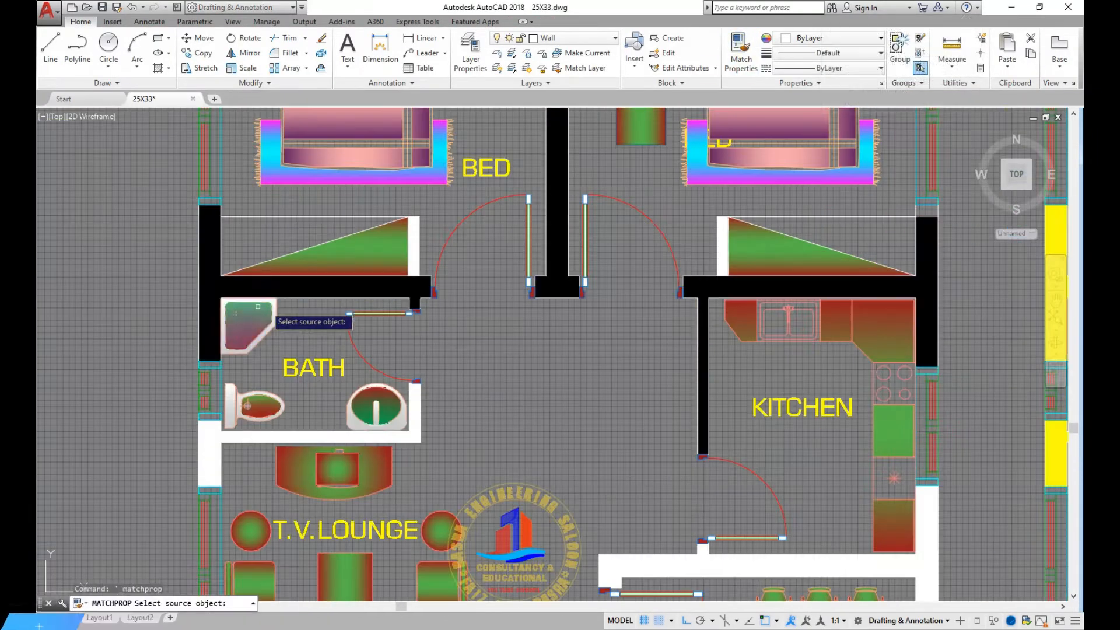
{"action": "left_click", "coordinate": [210, 446]}
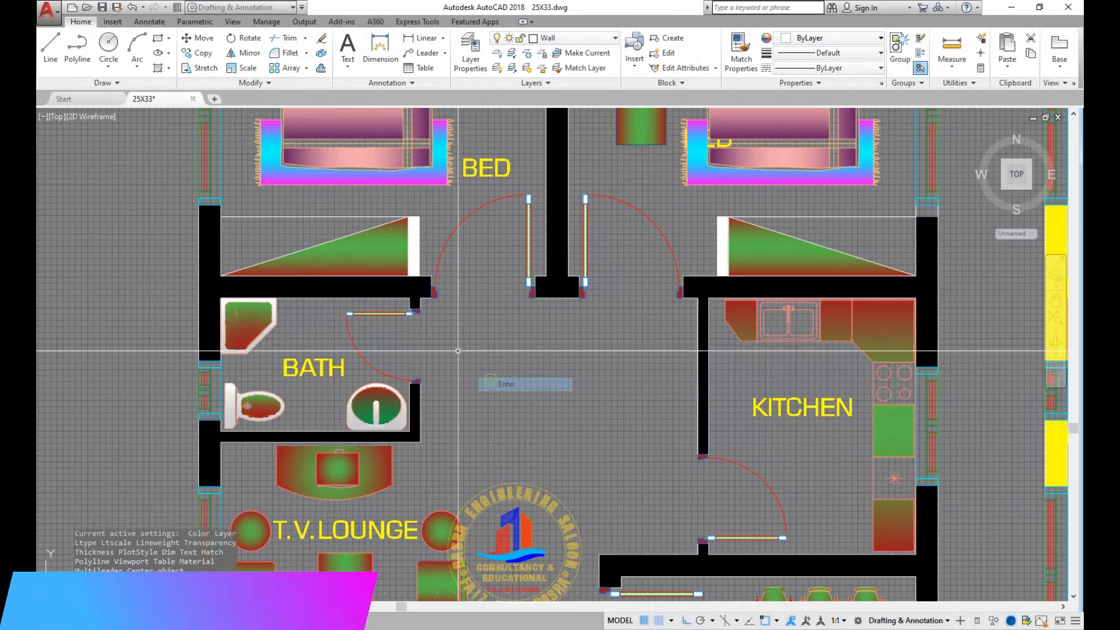
Copy the black-, yellow- and white-walled plans together to form a second row directly above the originals
{"action": "scroll", "coordinate": [532, 380], "scroll_direction": "down", "scroll_amount": 6}
{"action": "scroll", "coordinate": [691, 346], "scroll_direction": "up", "scroll_amount": 4}
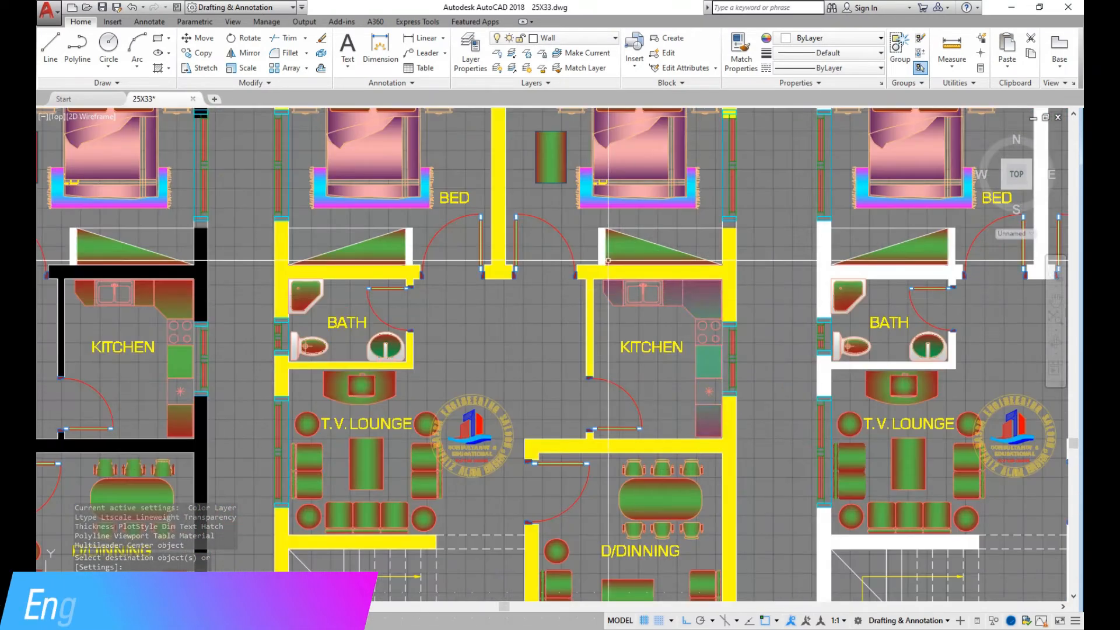
{"action": "scroll", "coordinate": [574, 249], "scroll_direction": "down", "scroll_amount": 4}
{"action": "scroll", "coordinate": [340, 281], "scroll_direction": "down", "scroll_amount": 2}
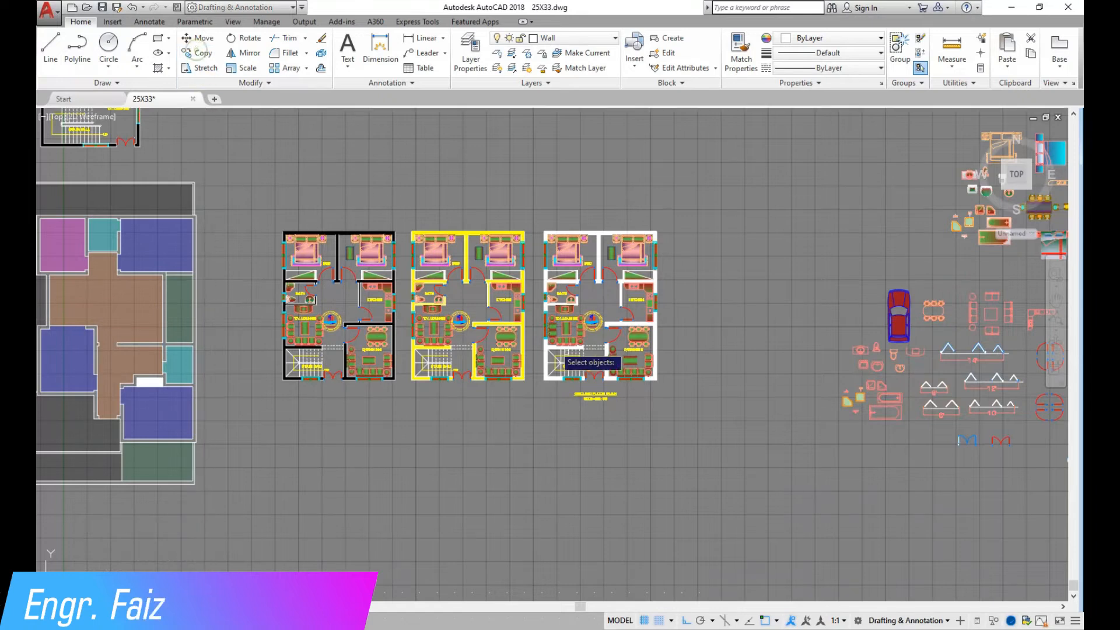
{"action": "left_click", "coordinate": [681, 381]}
{"action": "left_click", "coordinate": [270, 206]}
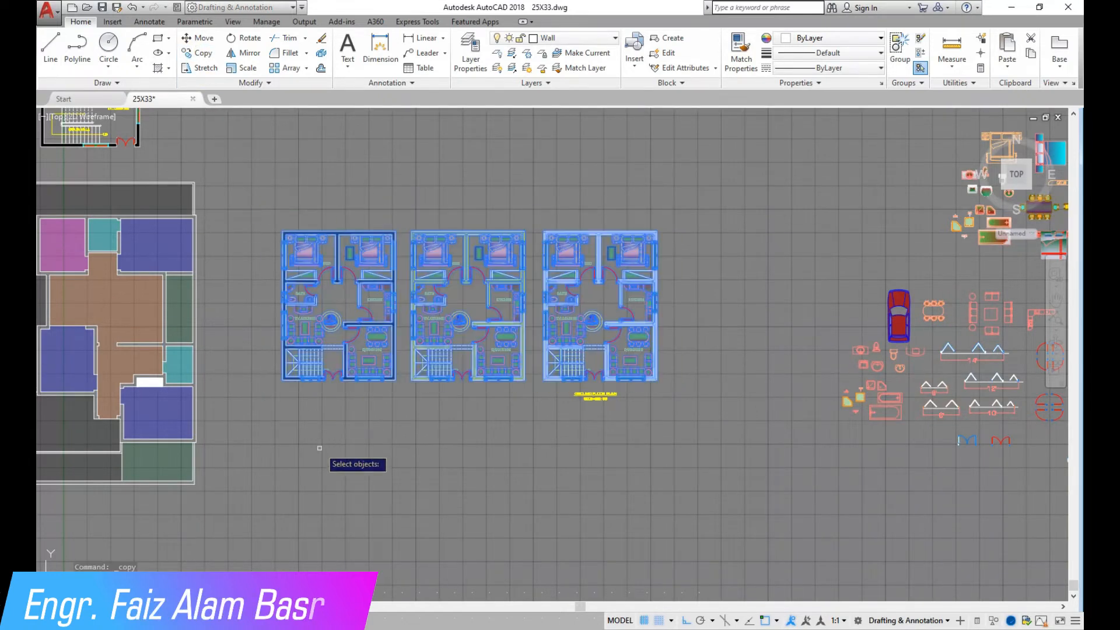
{"action": "scroll", "coordinate": [323, 455], "scroll_direction": "down", "scroll_amount": 3}
{"action": "key", "text": "Return"}
{"action": "left_click", "coordinate": [452, 339]}
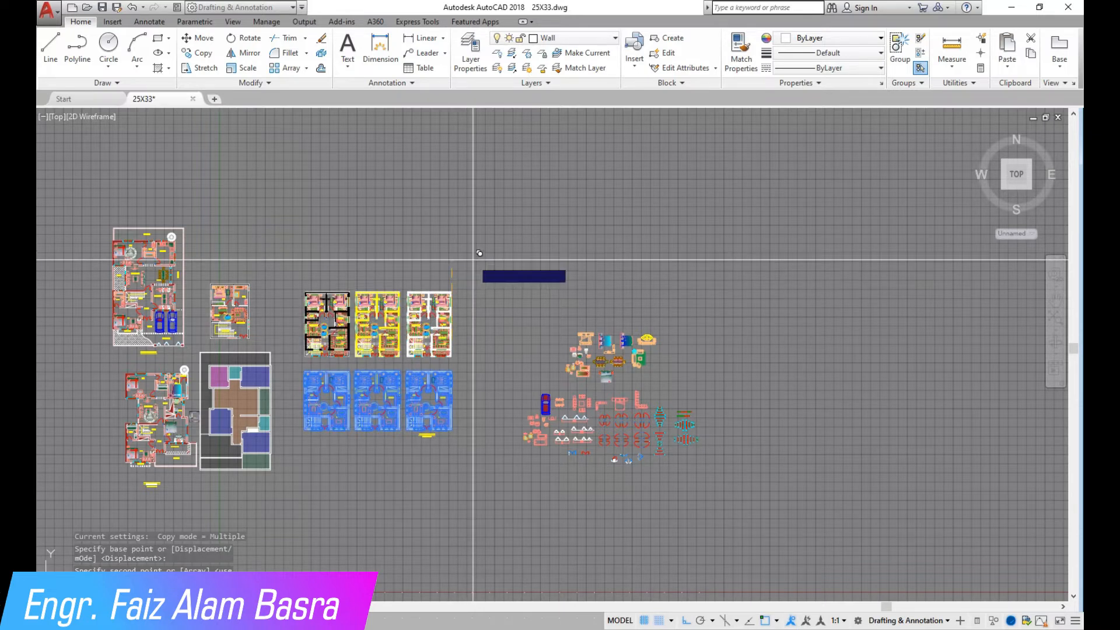
{"action": "left_click", "coordinate": [458, 267]}
{"action": "key", "text": "Return"}
Draw a rectangle around the outer wall corners of the black-walled plan in the upper row
{"action": "scroll", "coordinate": [304, 342], "scroll_direction": "up", "scroll_amount": 4}
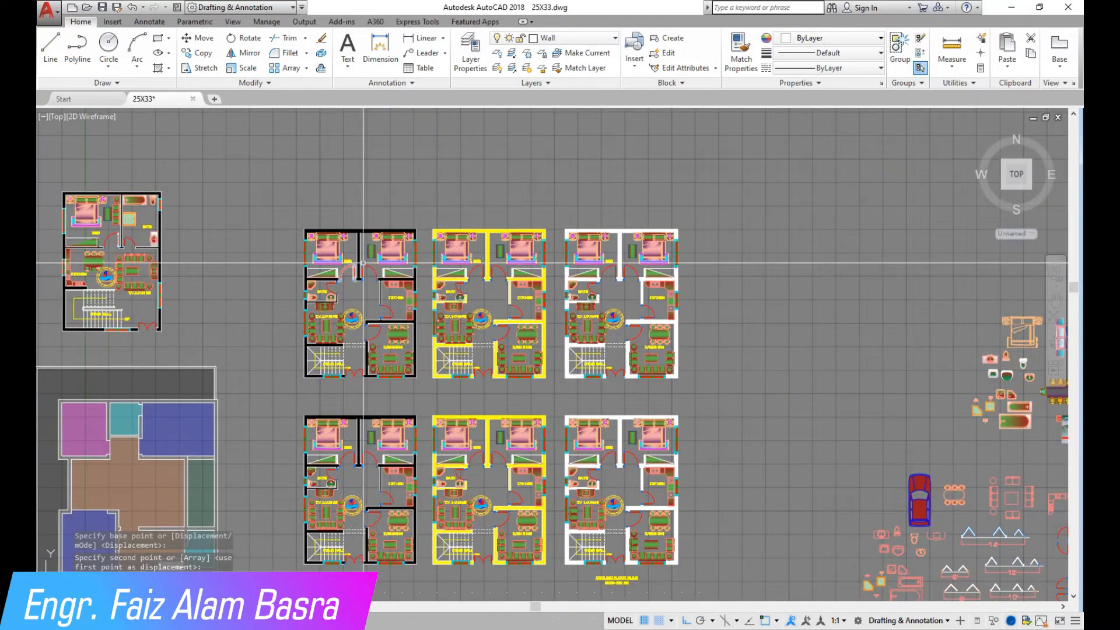
{"action": "scroll", "coordinate": [347, 260], "scroll_direction": "up", "scroll_amount": 4}
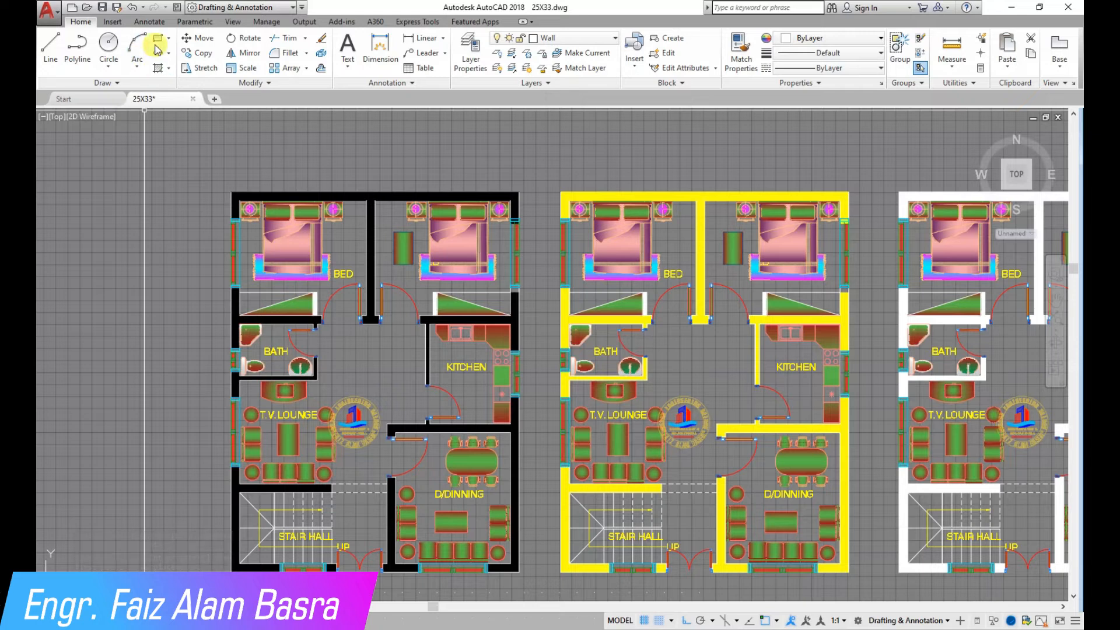
{"action": "left_click", "coordinate": [233, 193]}
{"action": "scroll", "coordinate": [233, 193], "scroll_direction": "down", "scroll_amount": 2}
{"action": "scroll", "coordinate": [450, 412], "scroll_direction": "up", "scroll_amount": 4}
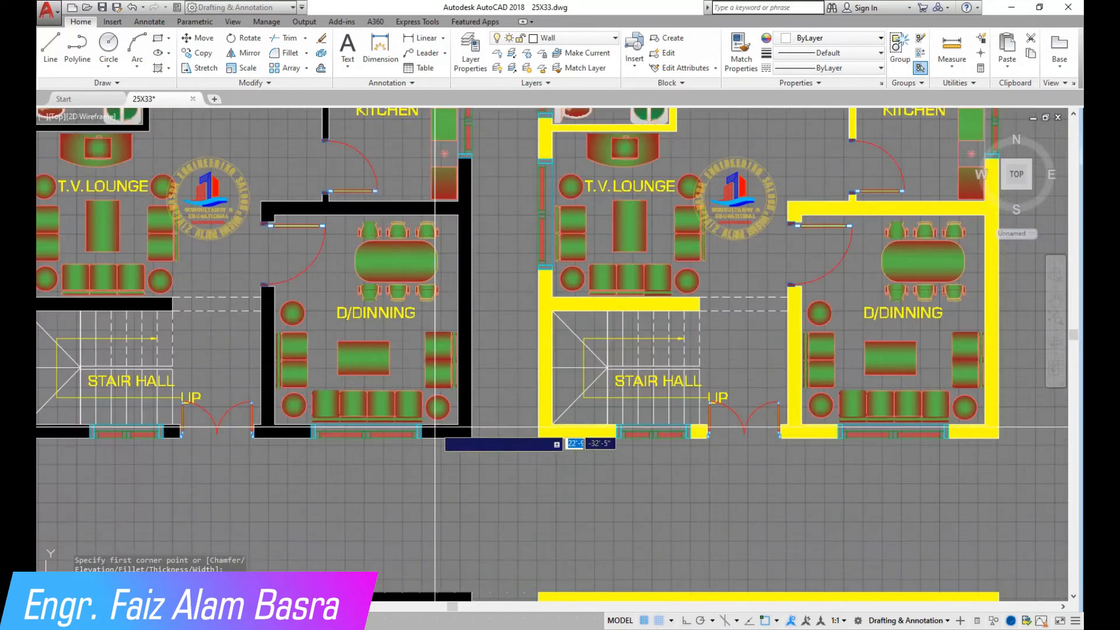
{"action": "key", "text": "Escape"}
Move the outline rectangle off the black-walled plan into the empty area beyond the white-walled plan
{"action": "scroll", "coordinate": [472, 438], "scroll_direction": "down", "scroll_amount": 2}
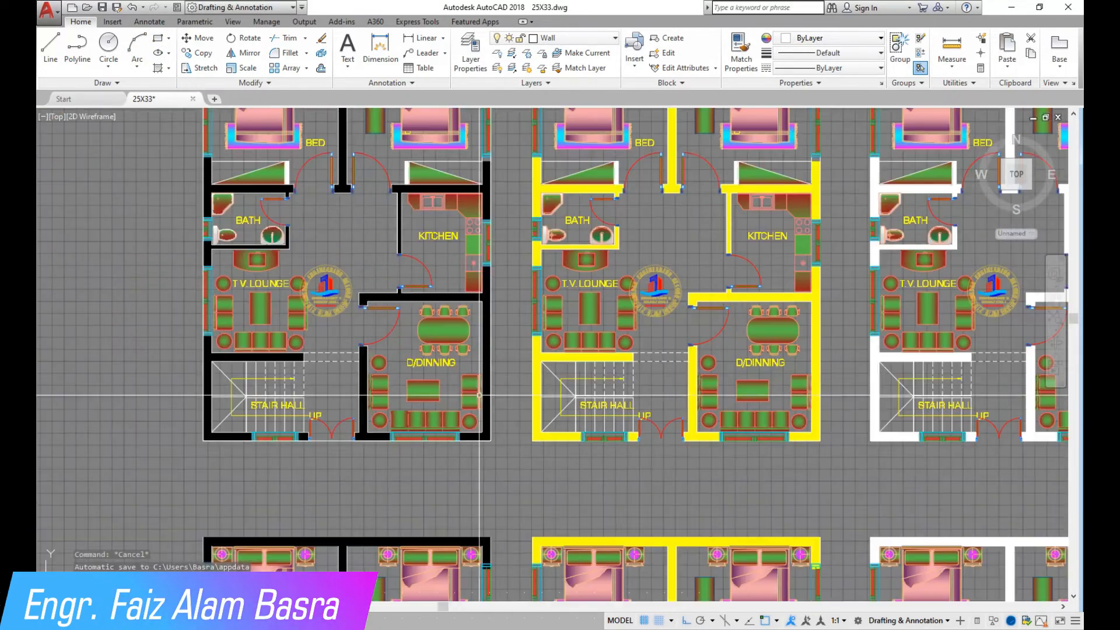
{"action": "left_click", "coordinate": [211, 66]}
{"action": "scroll", "coordinate": [323, 442], "scroll_direction": "up", "scroll_amount": 4}
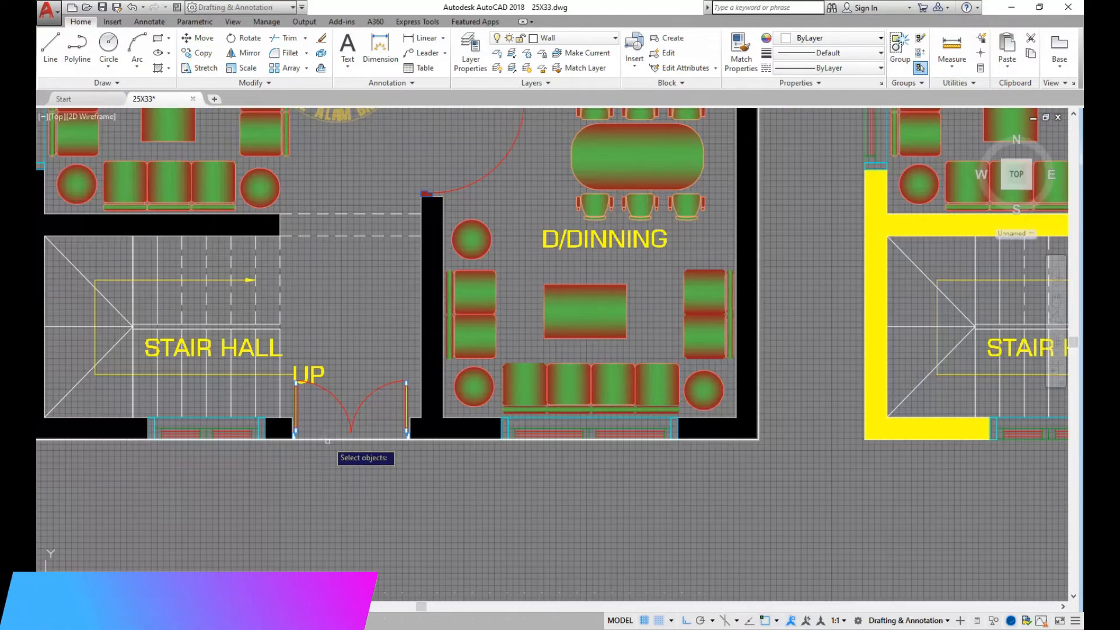
{"action": "key", "text": "Return"}
{"action": "left_click", "coordinate": [466, 452]}
{"action": "scroll", "coordinate": [455, 453], "scroll_direction": "down", "scroll_amount": 4}
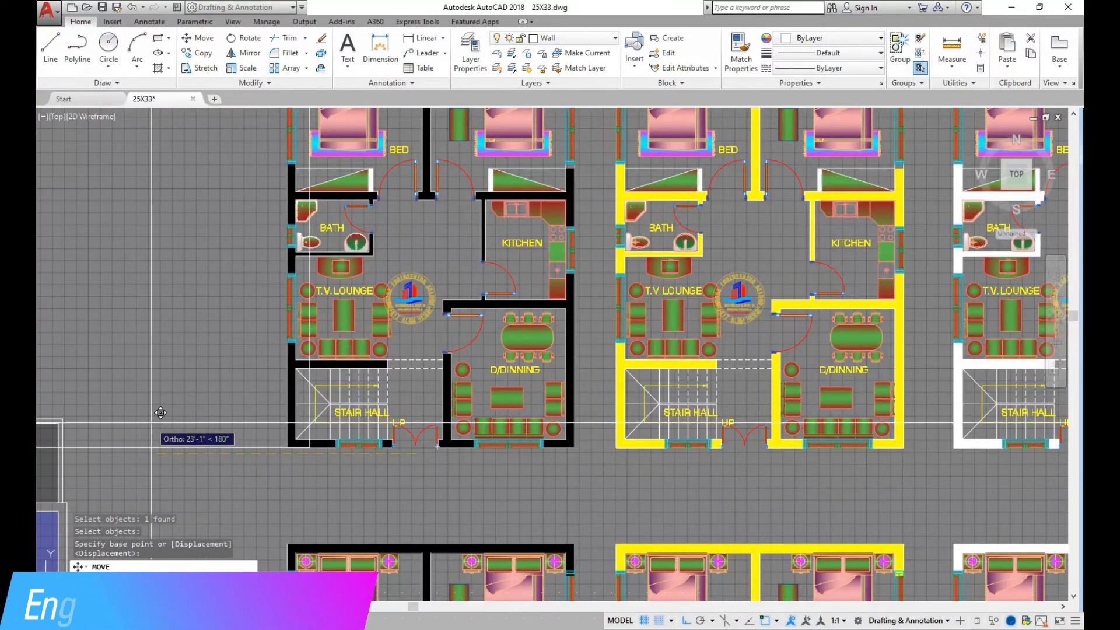
{"action": "scroll", "coordinate": [213, 441], "scroll_direction": "down", "scroll_amount": 4}
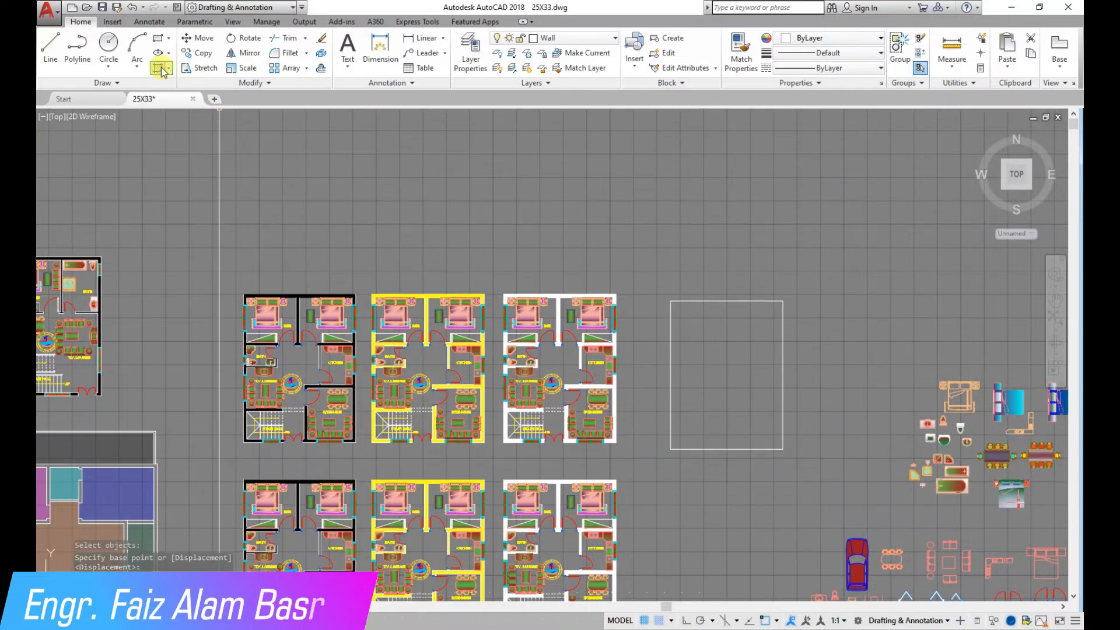
Fill the separate rectangle with a solid hatch in dark green 19,103,52
{"action": "left_click", "coordinate": [700, 386]}
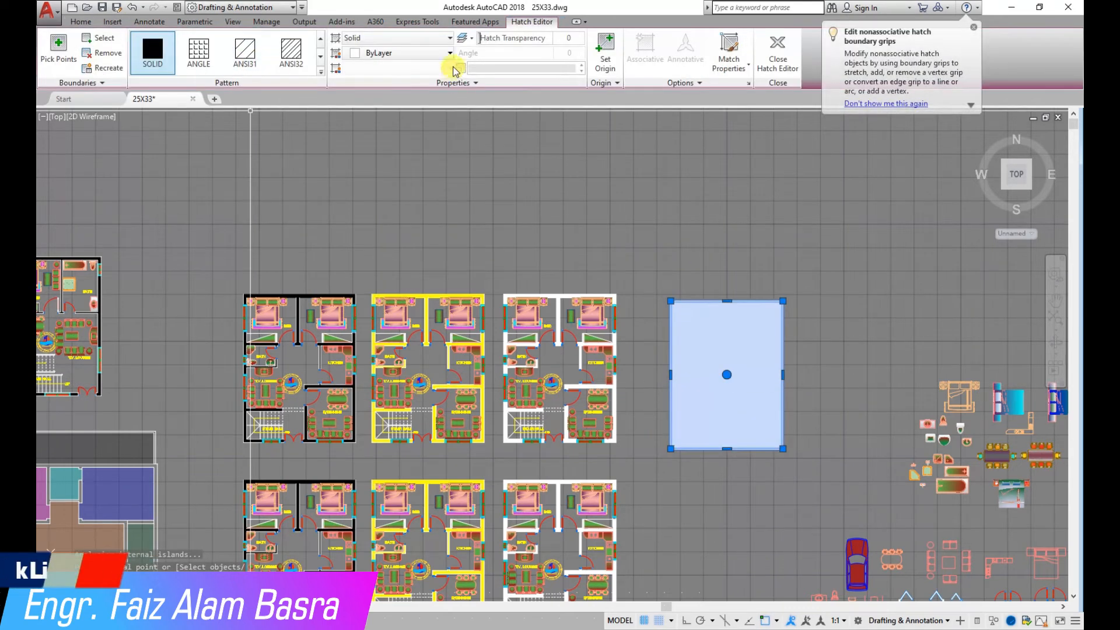
{"action": "left_click", "coordinate": [451, 53]}
{"action": "left_click", "coordinate": [438, 105]}
{"action": "key", "text": "Escape"}
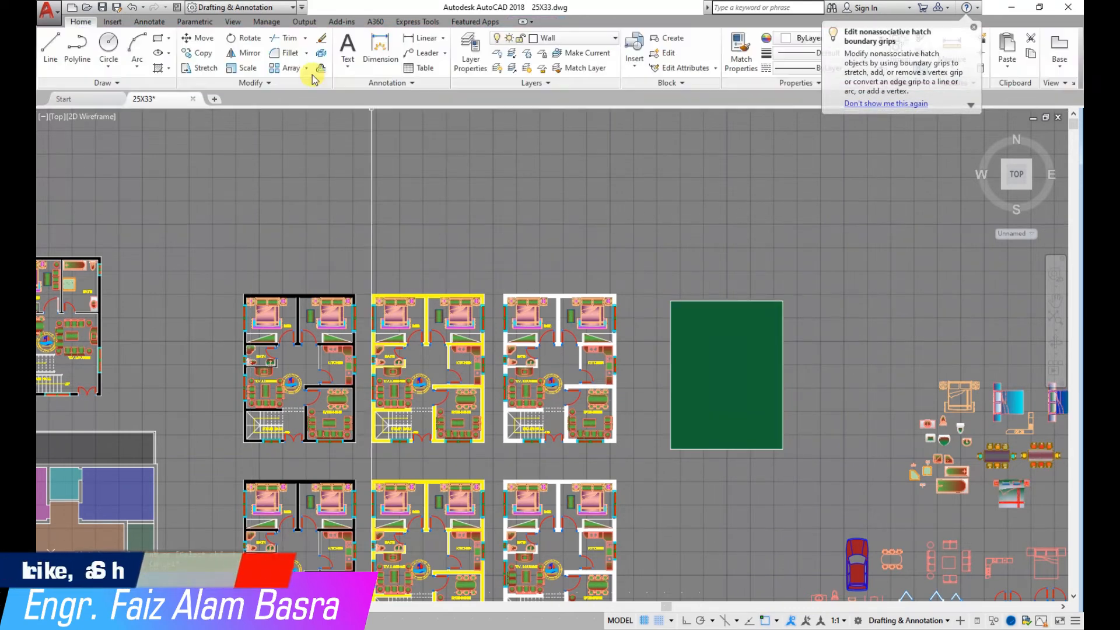
Copy the dark green hatch from its lower corner onto each of the three plans in the upper row
{"action": "left_click", "coordinate": [207, 55]}
{"action": "left_click", "coordinate": [750, 410]}
{"action": "right_click", "coordinate": [812, 491]}
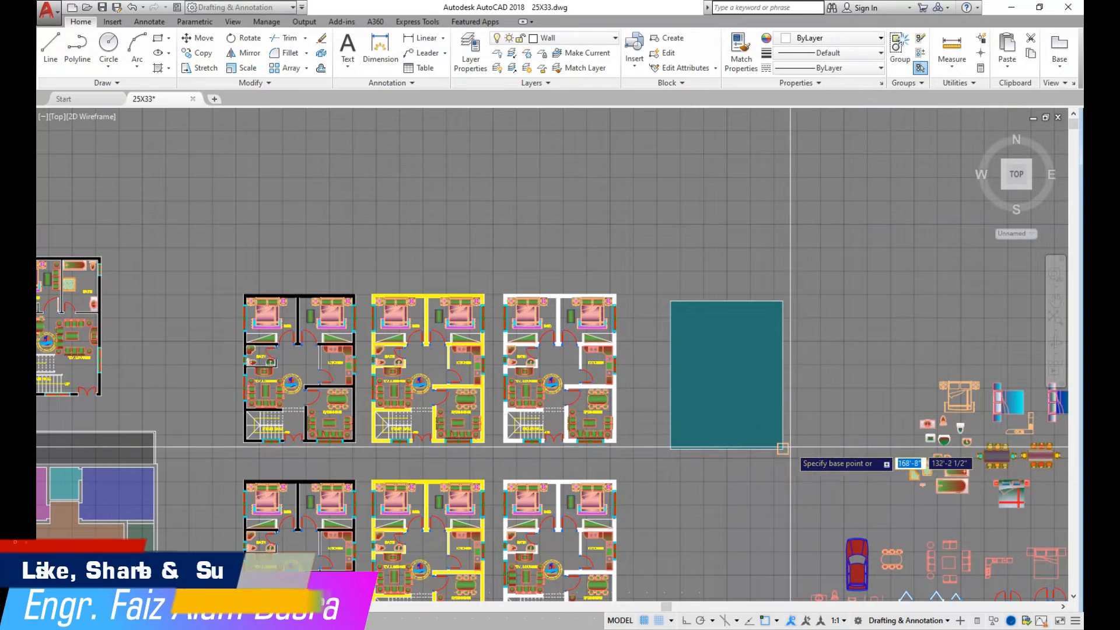
{"action": "left_click", "coordinate": [783, 449]}
{"action": "scroll", "coordinate": [641, 449], "scroll_direction": "up", "scroll_amount": 2}
{"action": "left_click", "coordinate": [584, 423]}
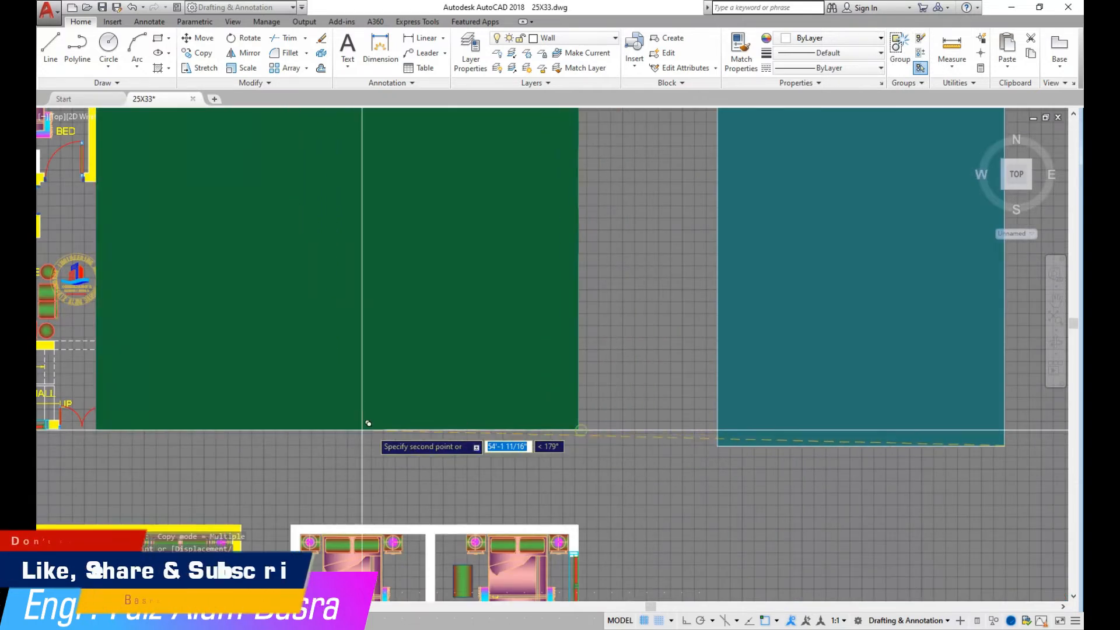
{"action": "left_click", "coordinate": [241, 429]}
{"action": "scroll", "coordinate": [493, 445], "scroll_direction": "down", "scroll_amount": 2}
{"action": "scroll", "coordinate": [246, 446], "scroll_direction": "up", "scroll_amount": 3}
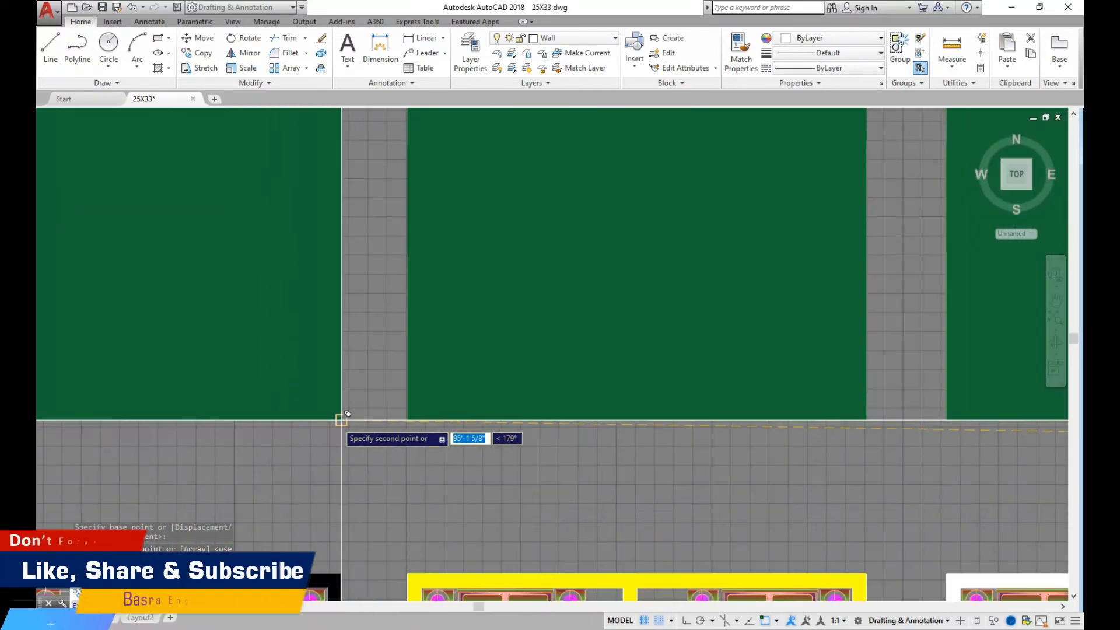
{"action": "key", "text": "Escape"}
Send the three green hatches covering the upper plans behind the plan drawings
{"action": "scroll", "coordinate": [327, 439], "scroll_direction": "down", "scroll_amount": 1}
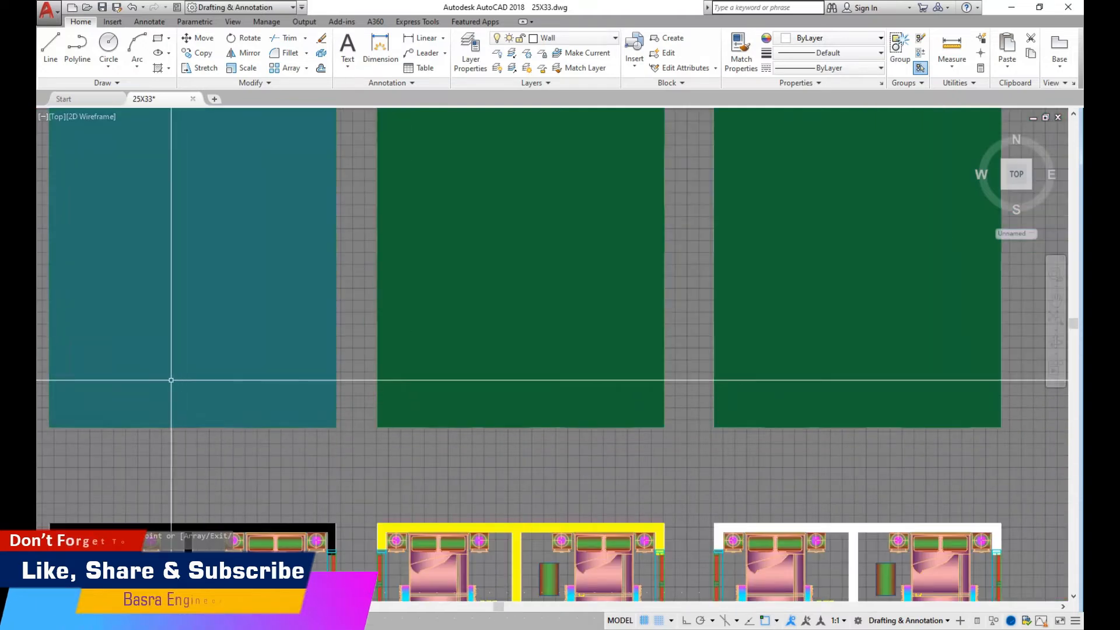
{"action": "left_click", "coordinate": [177, 379]}
{"action": "left_click", "coordinate": [497, 379]}
{"action": "left_click", "coordinate": [789, 370]}
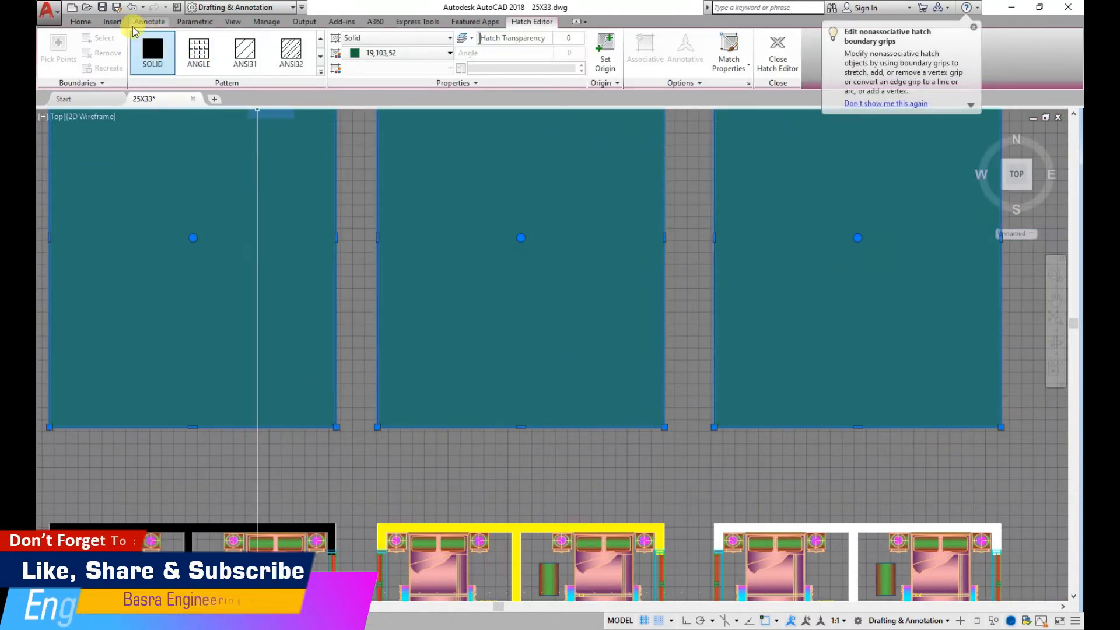
{"action": "left_click", "coordinate": [78, 24]}
{"action": "left_click", "coordinate": [252, 83]}
{"action": "left_click", "coordinate": [312, 113]}
{"action": "left_click", "coordinate": [335, 159]}
Erase the leftover green rectangle beside the upper row of plans
{"action": "scroll", "coordinate": [280, 315], "scroll_direction": "down", "scroll_amount": 4}
{"action": "scroll", "coordinate": [132, 315], "scroll_direction": "up", "scroll_amount": 2}
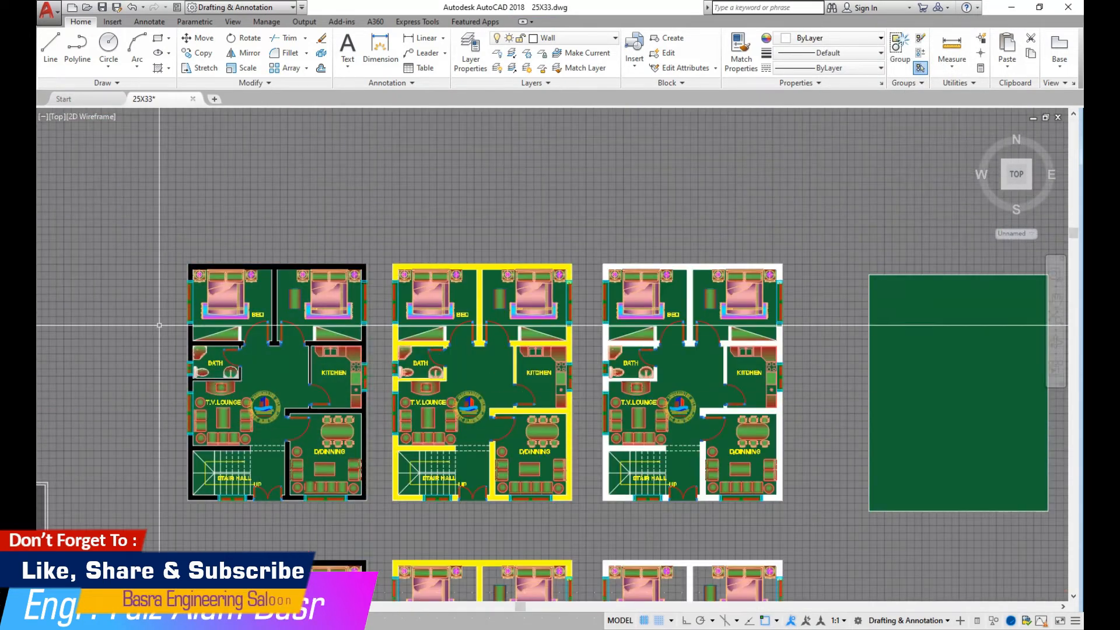
{"action": "left_click", "coordinate": [924, 475]}
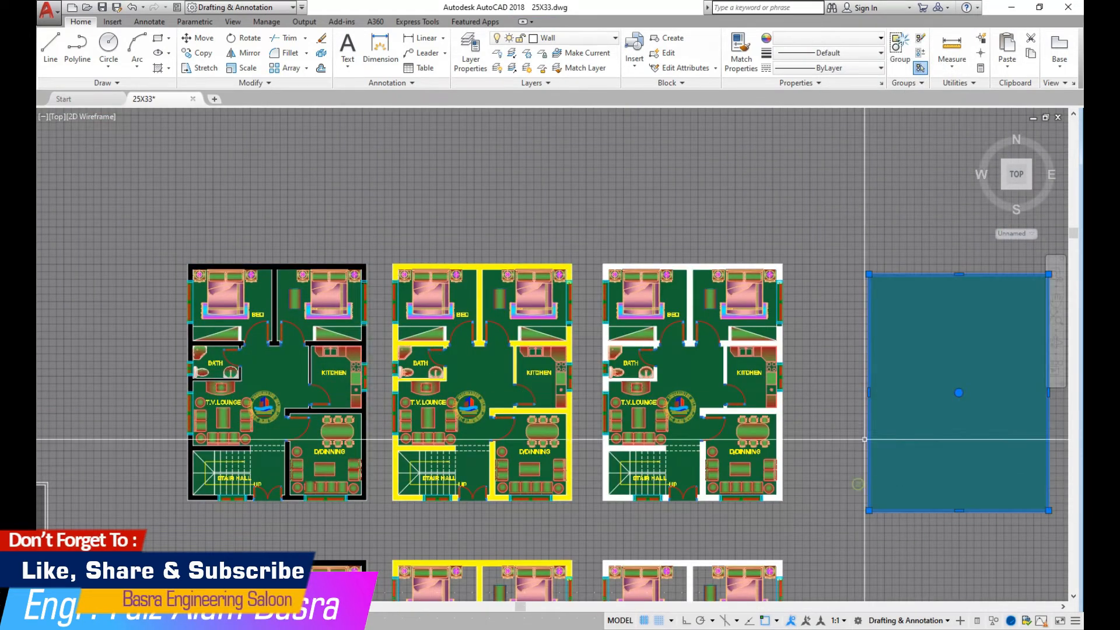
{"action": "left_click", "coordinate": [320, 37]}
Change the background hatch of the white-walled plan in the upper row to black
{"action": "scroll", "coordinate": [615, 486], "scroll_direction": "up", "scroll_amount": 2}
{"action": "scroll", "coordinate": [484, 470], "scroll_direction": "down", "scroll_amount": 2}
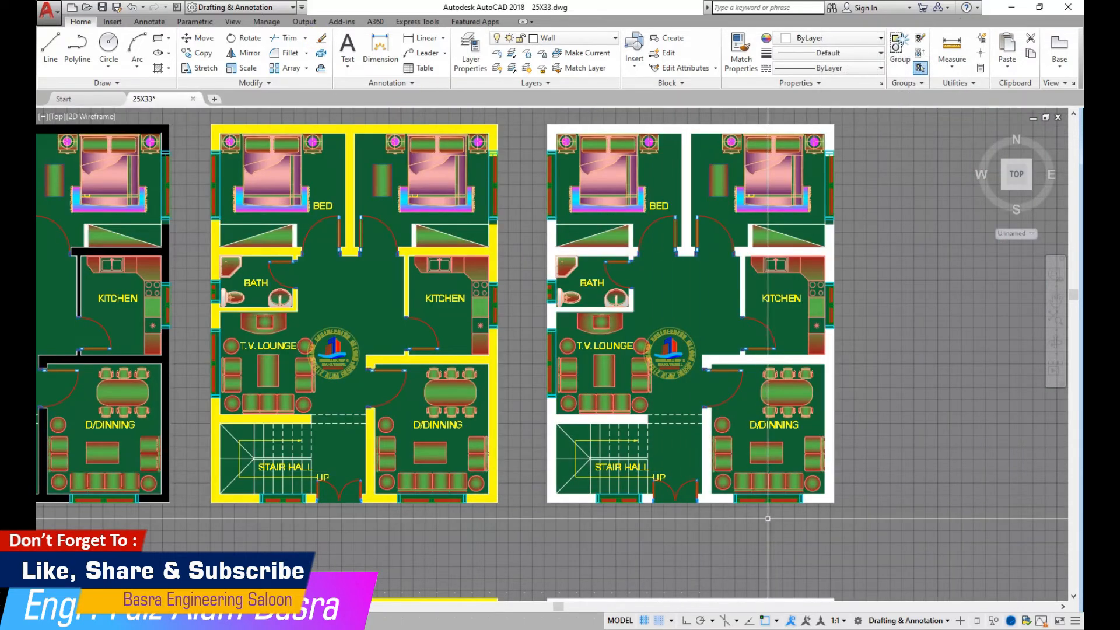
{"action": "scroll", "coordinate": [778, 517], "scroll_direction": "down", "scroll_amount": 4}
{"action": "scroll", "coordinate": [775, 513], "scroll_direction": "up", "scroll_amount": 4}
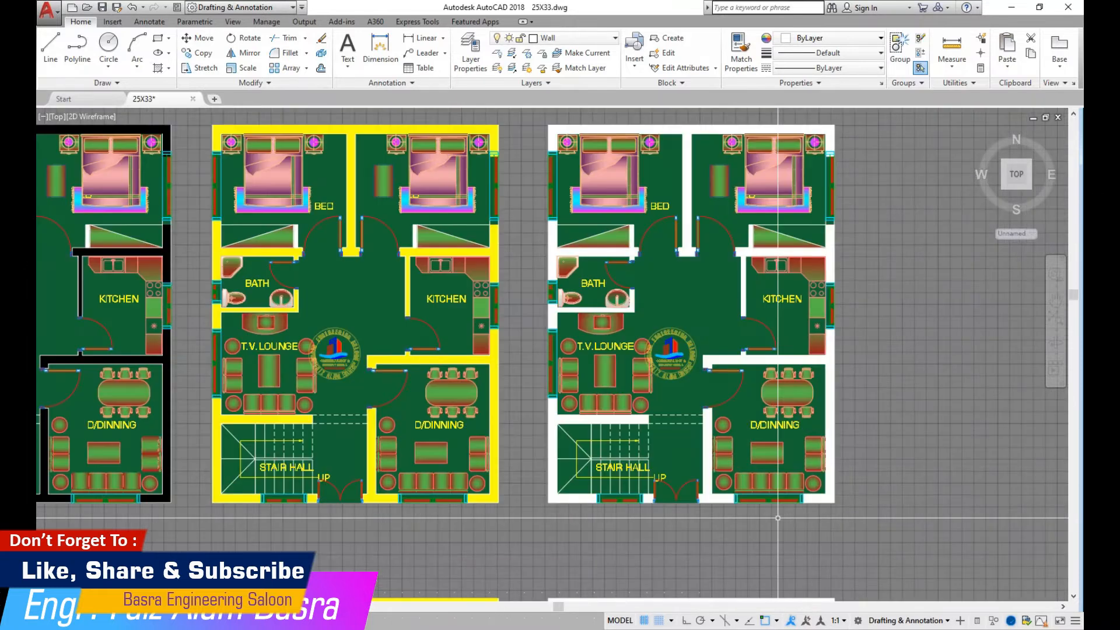
{"action": "scroll", "coordinate": [724, 387], "scroll_direction": "down", "scroll_amount": 2}
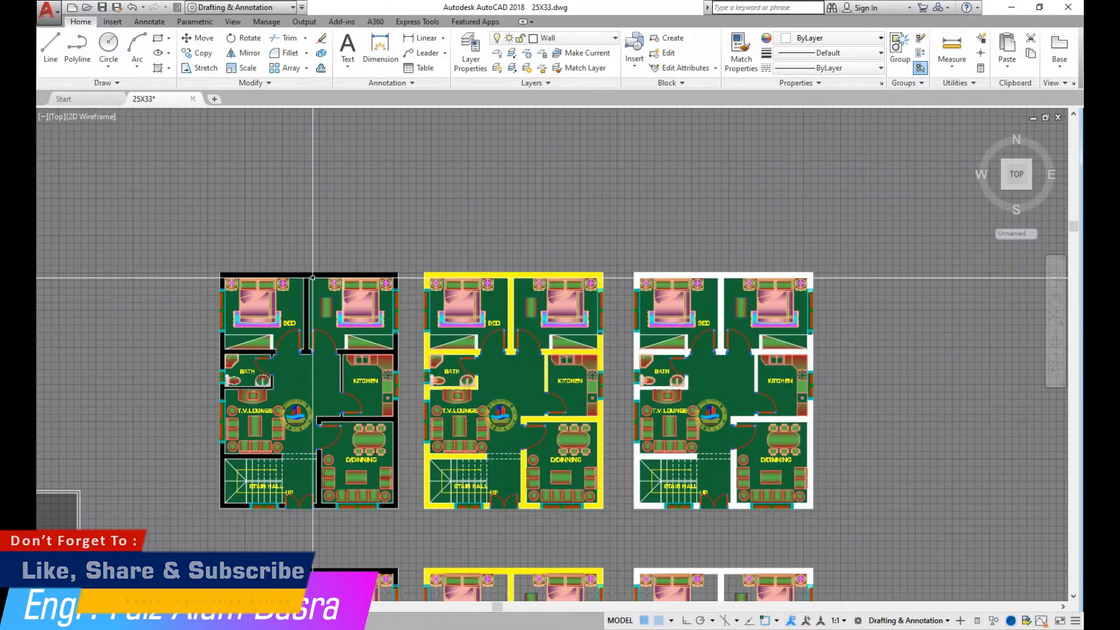
{"action": "scroll", "coordinate": [721, 391], "scroll_direction": "up", "scroll_amount": 2}
{"action": "left_click", "coordinate": [721, 392]}
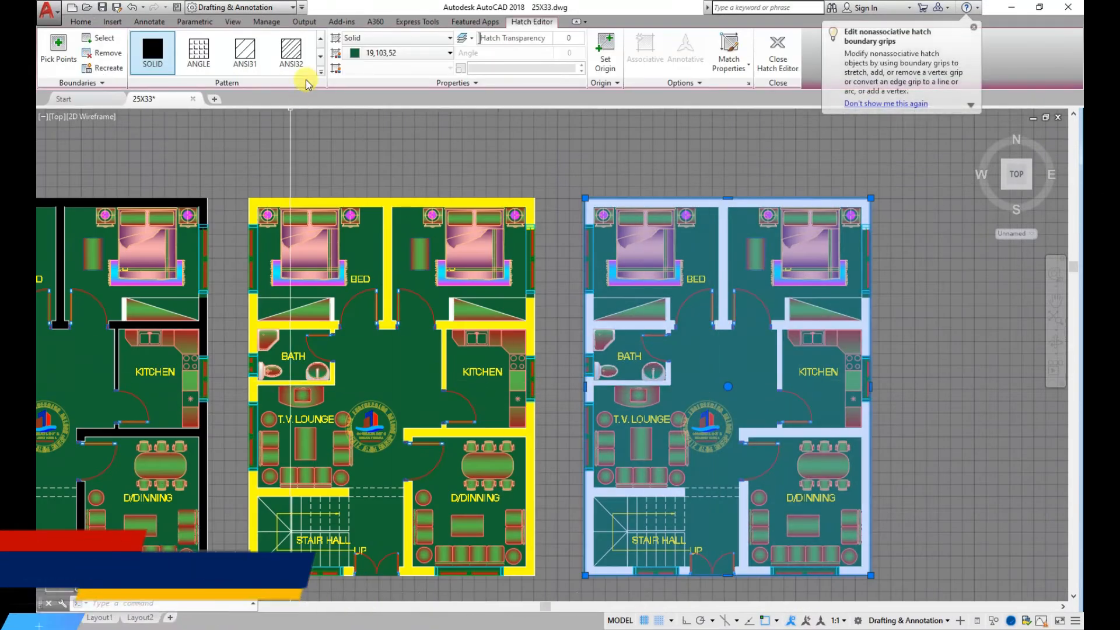
{"action": "left_click", "coordinate": [386, 53]}
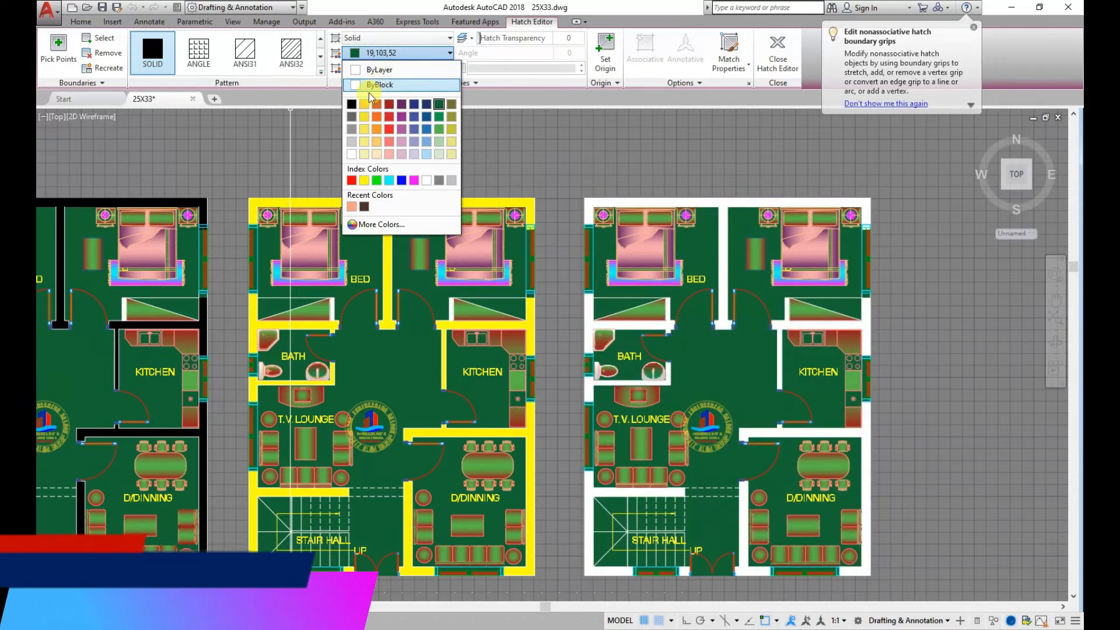
{"action": "left_click", "coordinate": [351, 104]}
{"action": "key", "text": "Escape"}
Change the background hatch of the black-walled plan in the upper row to Blue
{"action": "scroll", "coordinate": [931, 442], "scroll_direction": "up", "scroll_amount": 1}
{"action": "scroll", "coordinate": [824, 403], "scroll_direction": "down", "scroll_amount": 1}
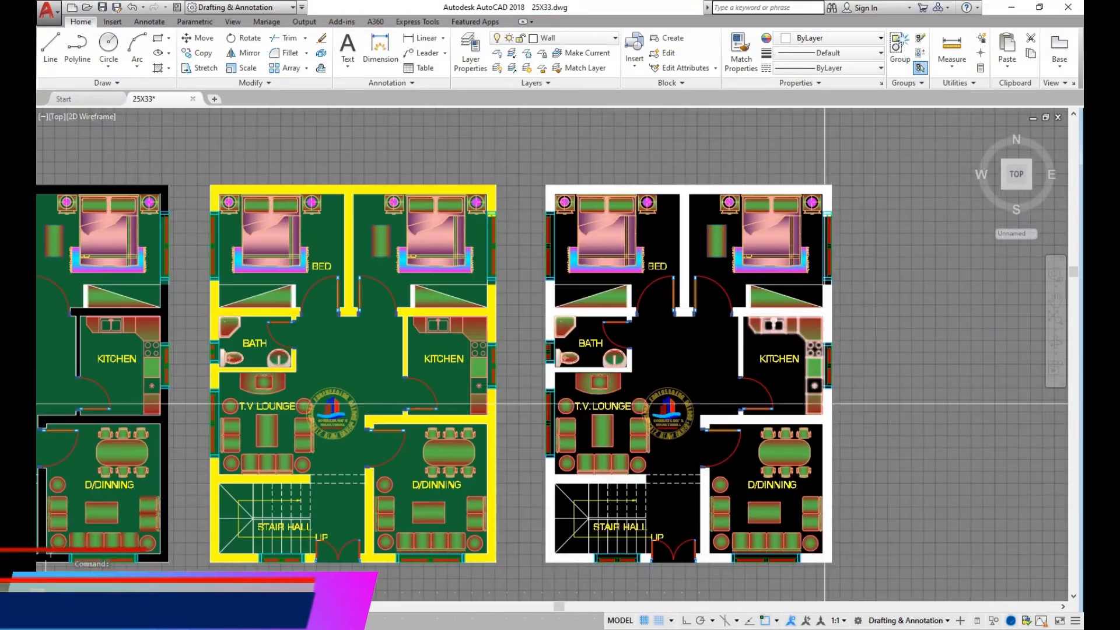
{"action": "scroll", "coordinate": [925, 446], "scroll_direction": "down", "scroll_amount": 2}
{"action": "scroll", "coordinate": [461, 514], "scroll_direction": "up", "scroll_amount": 2}
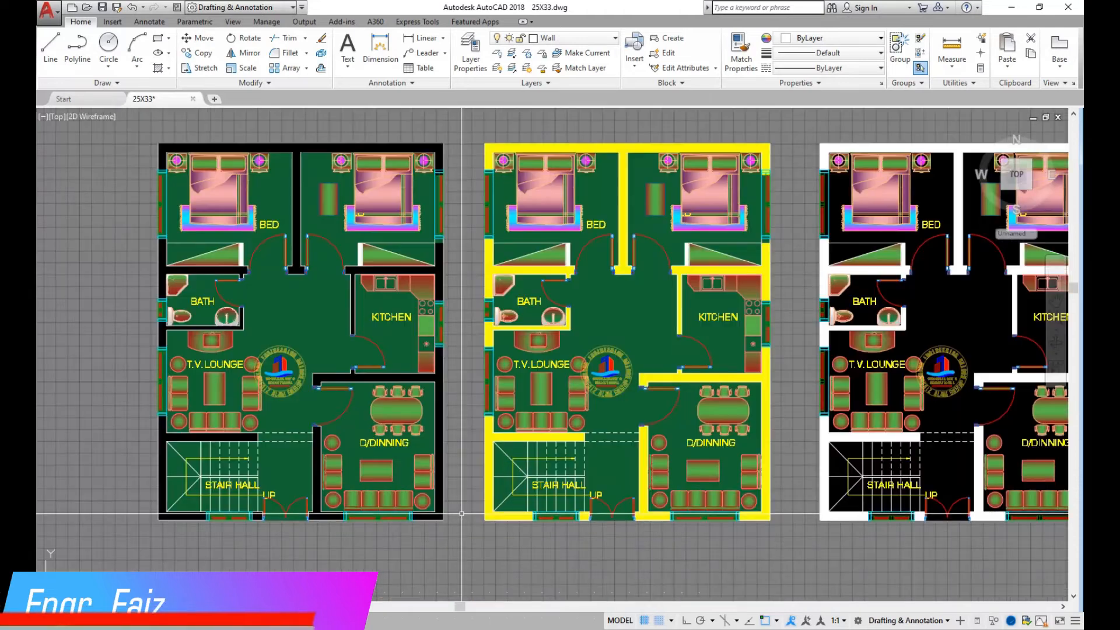
{"action": "left_click", "coordinate": [325, 327]}
{"action": "left_click", "coordinate": [449, 53]}
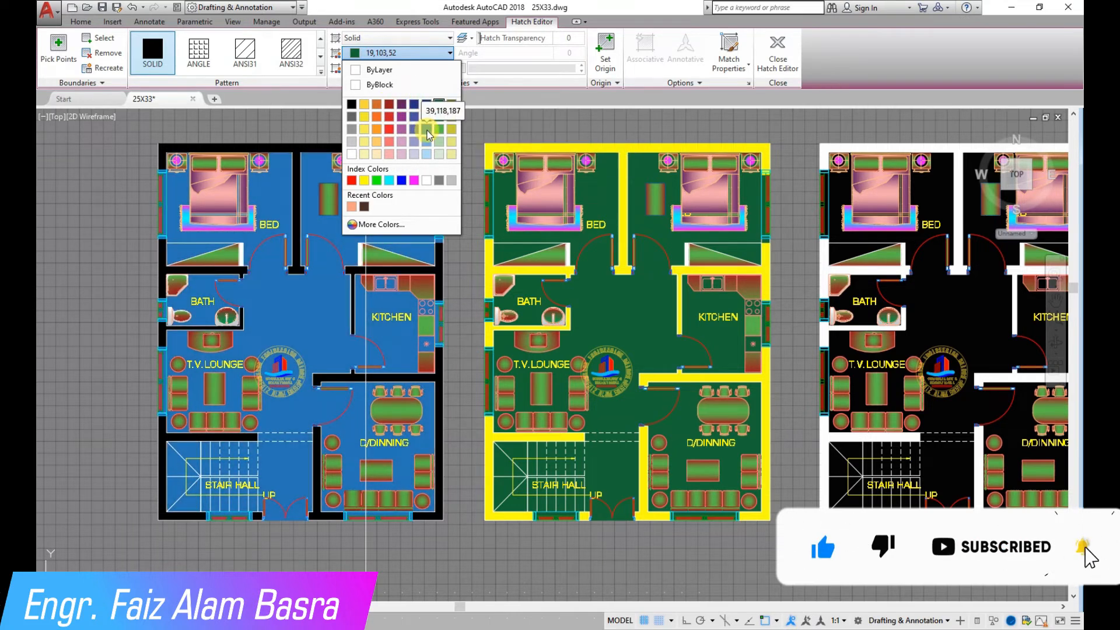
{"action": "left_click", "coordinate": [401, 180]}
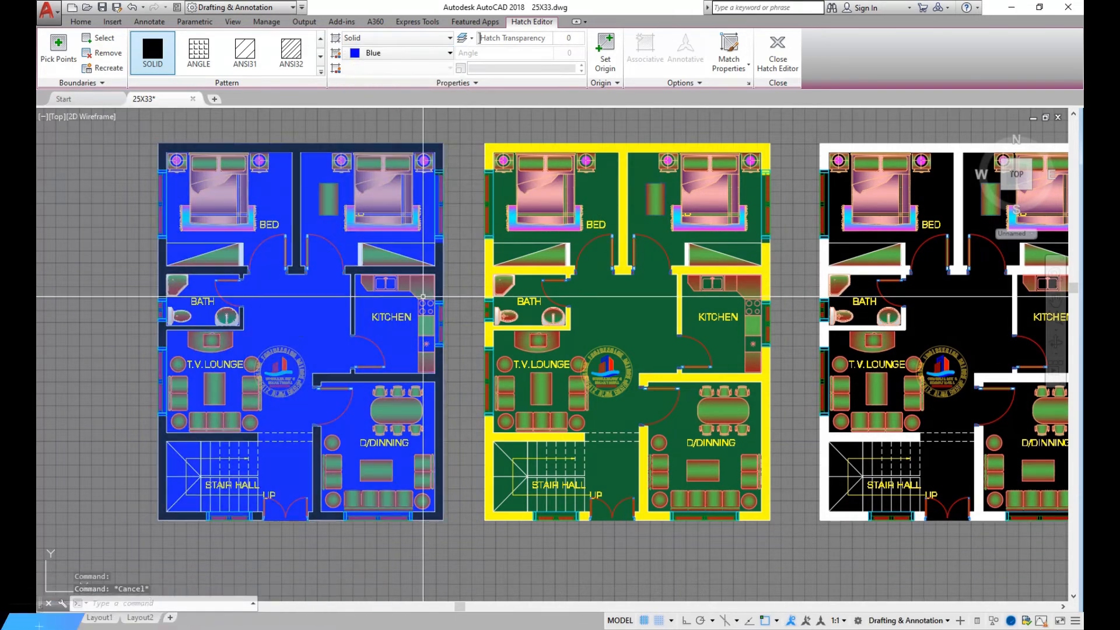
{"action": "key", "text": "Return"}
Copy the blue-, green- and black-background plans together to a new row above them, offset towards the black-walled side
{"action": "scroll", "coordinate": [271, 318], "scroll_direction": "down", "scroll_amount": 2}
{"action": "scroll", "coordinate": [325, 333], "scroll_direction": "up", "scroll_amount": 2}
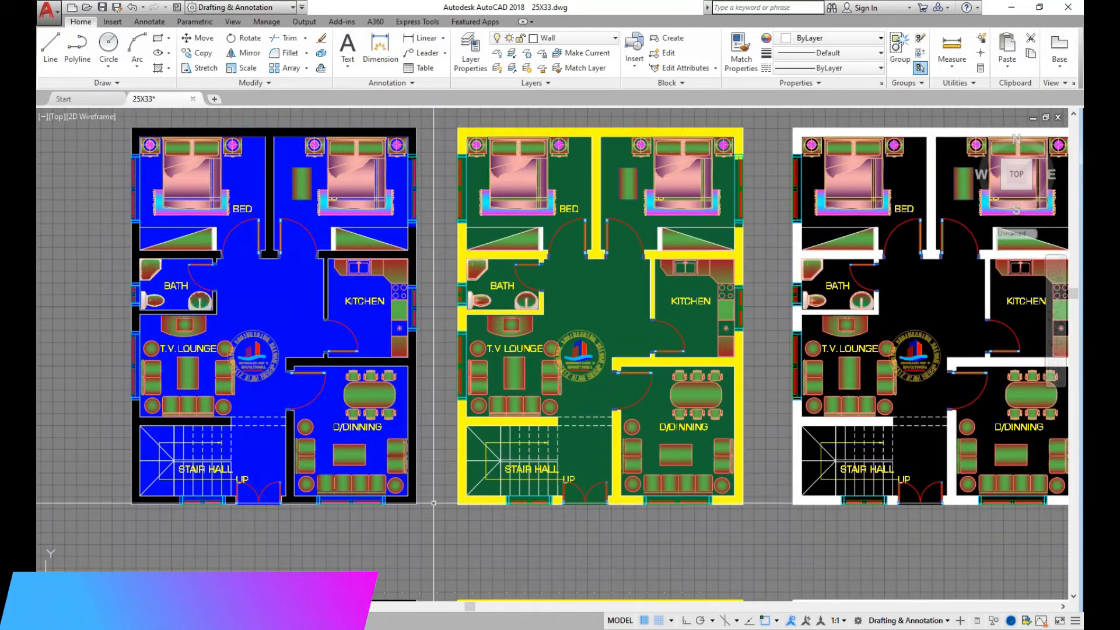
{"action": "scroll", "coordinate": [280, 364], "scroll_direction": "down", "scroll_amount": 4}
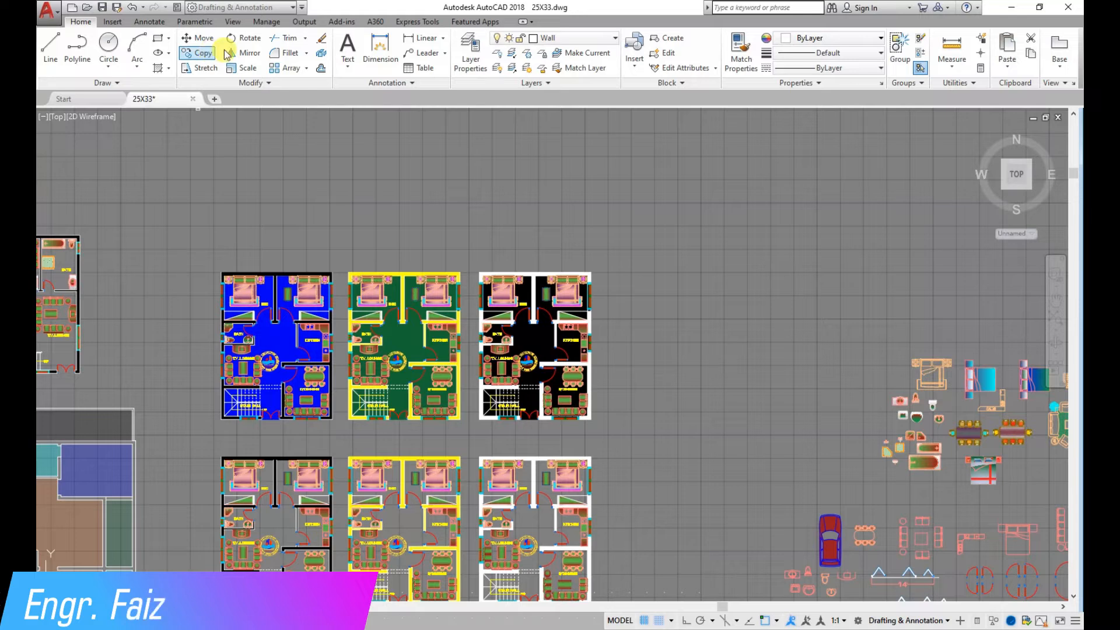
{"action": "left_click", "coordinate": [206, 55]}
{"action": "left_click", "coordinate": [601, 425]}
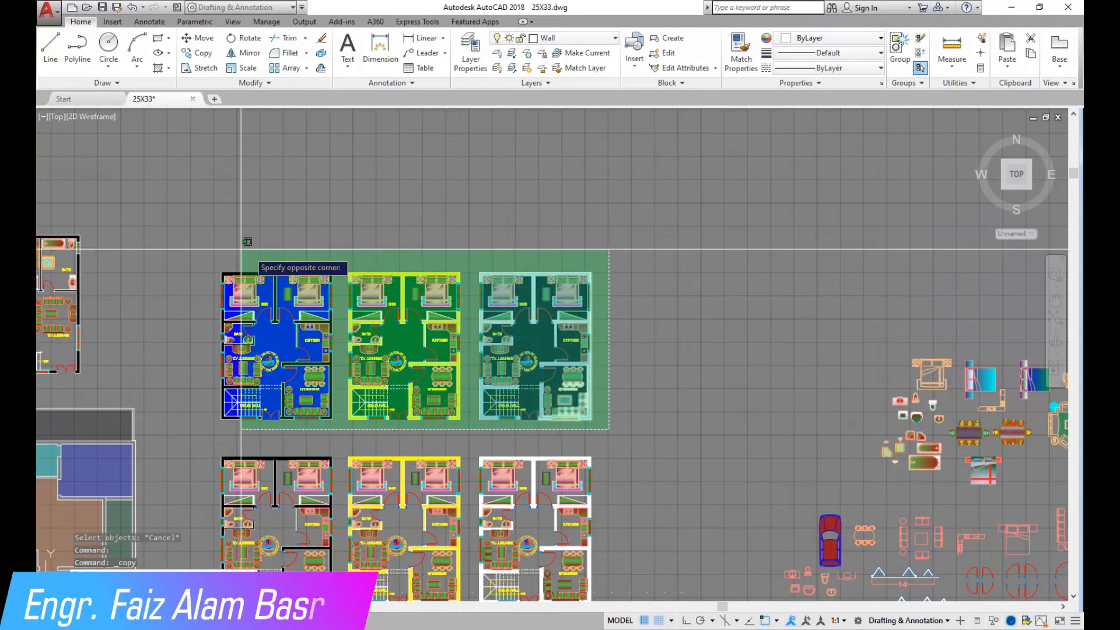
{"action": "left_click", "coordinate": [210, 249]}
{"action": "key", "text": "Return"}
{"action": "left_click", "coordinate": [632, 415]}
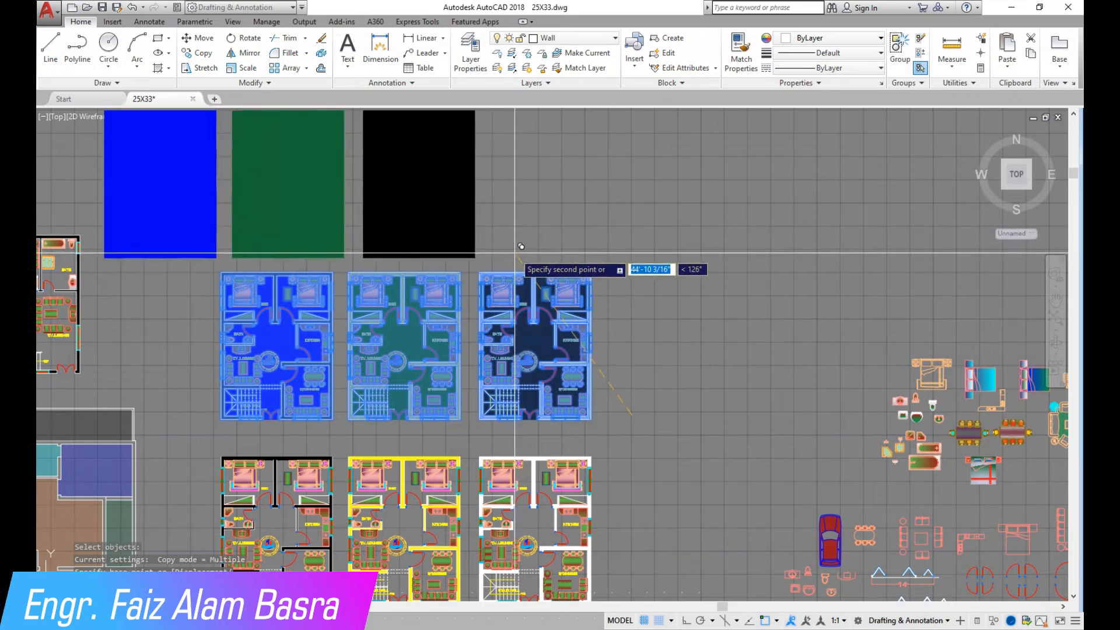
{"action": "left_click", "coordinate": [510, 249]}
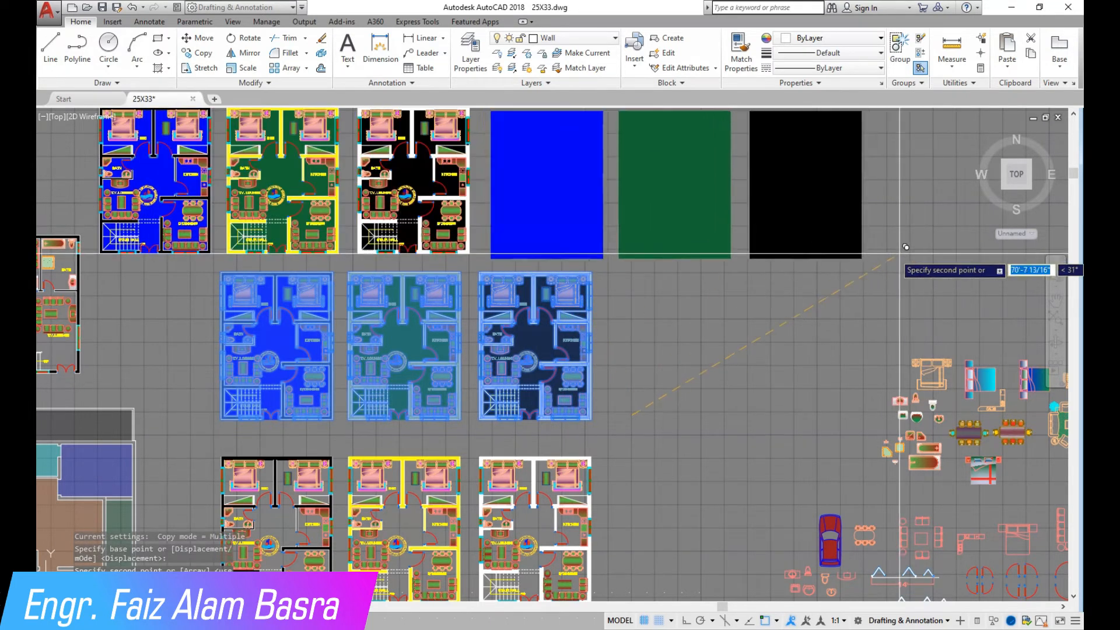
{"action": "key", "text": "Escape"}
{"action": "scroll", "coordinate": [543, 303], "scroll_direction": "down", "scroll_amount": 2}
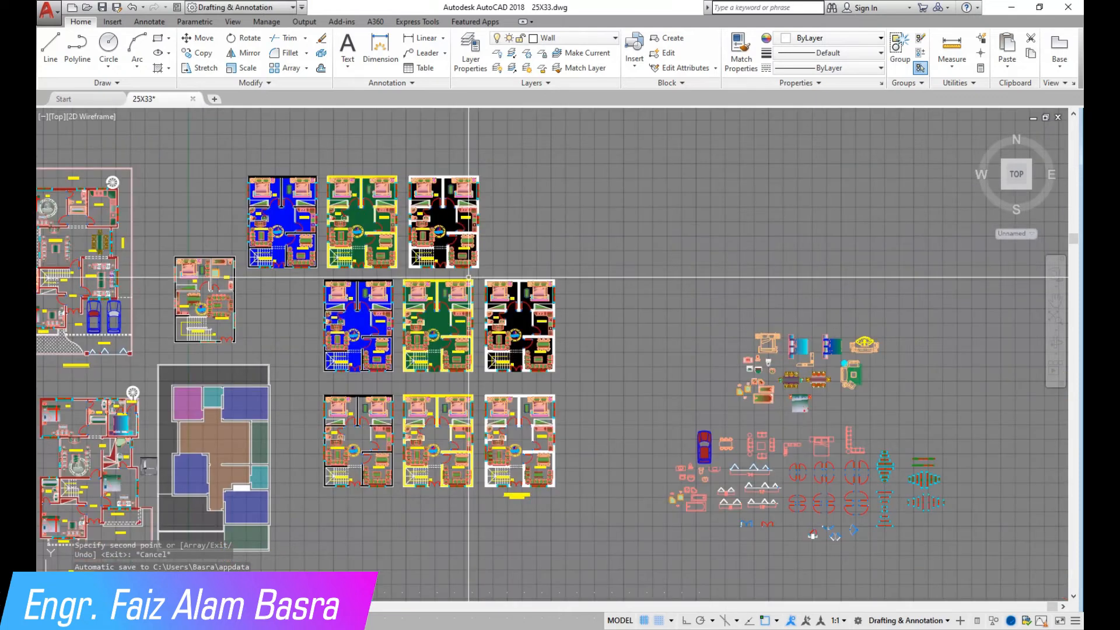
Copy the three coloured-background plans of the topmost row straight sideways beside the black-background plan, using Ortho to keep them aligned
{"action": "scroll", "coordinate": [352, 210], "scroll_direction": "up", "scroll_amount": 2}
{"action": "left_click", "coordinate": [213, 57]}
{"action": "left_click", "coordinate": [588, 312]}
{"action": "left_click", "coordinate": [184, 125]}
{"action": "key", "text": "Return"}
{"action": "left_click", "coordinate": [282, 124]}
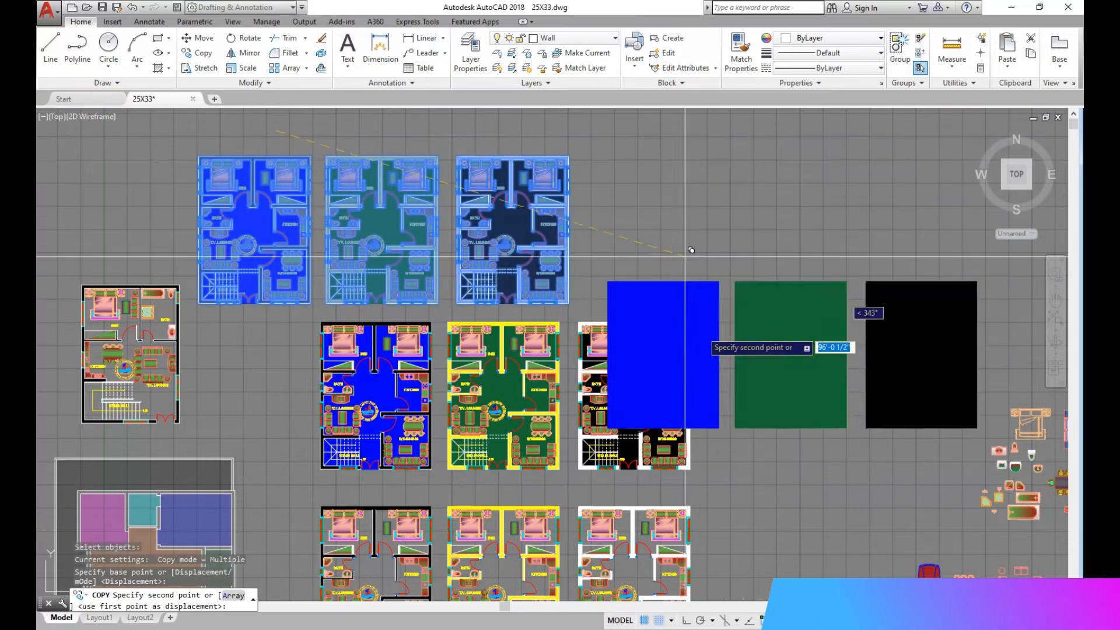
{"action": "key", "text": "F8"}
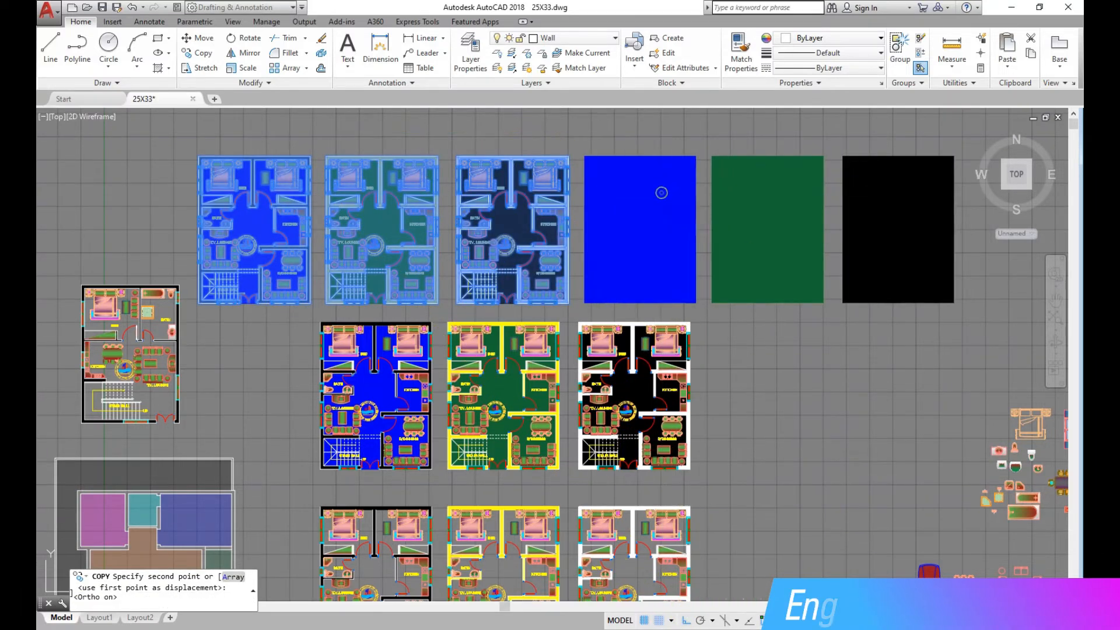
{"action": "left_click", "coordinate": [667, 230]}
{"action": "key", "text": "Escape"}
{"action": "scroll", "coordinate": [296, 161], "scroll_direction": "up", "scroll_amount": 3}
{"action": "scroll", "coordinate": [523, 216], "scroll_direction": "down", "scroll_amount": 3}
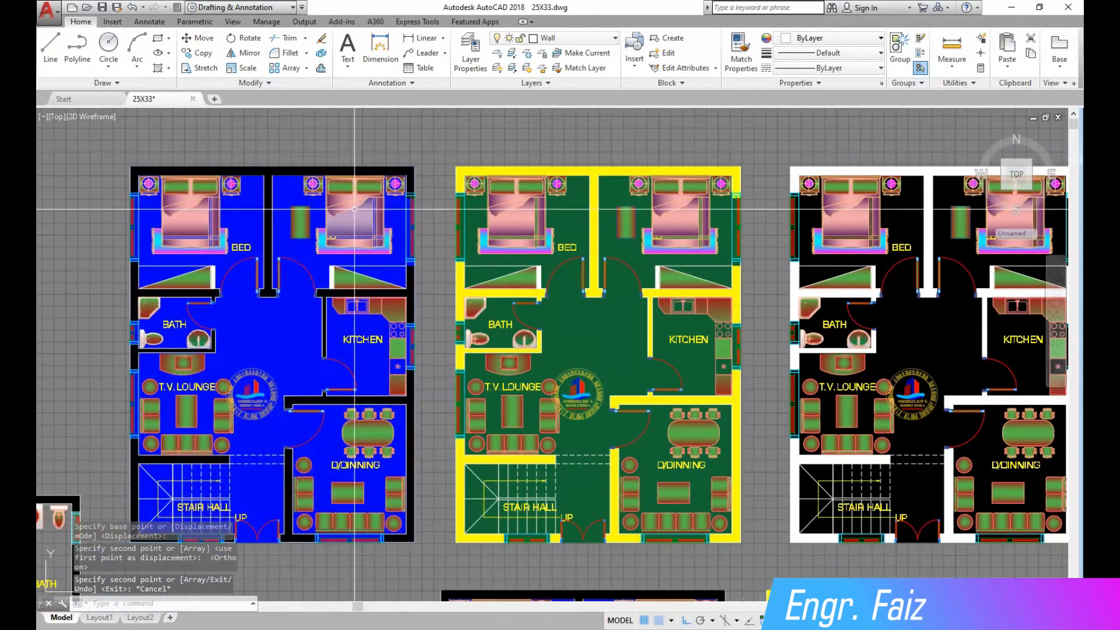
Match the translucent blue hatch of the colour-zoned plan onto the backgrounds of the first three plans in the topmost row
{"action": "scroll", "coordinate": [274, 210], "scroll_direction": "down", "scroll_amount": 3}
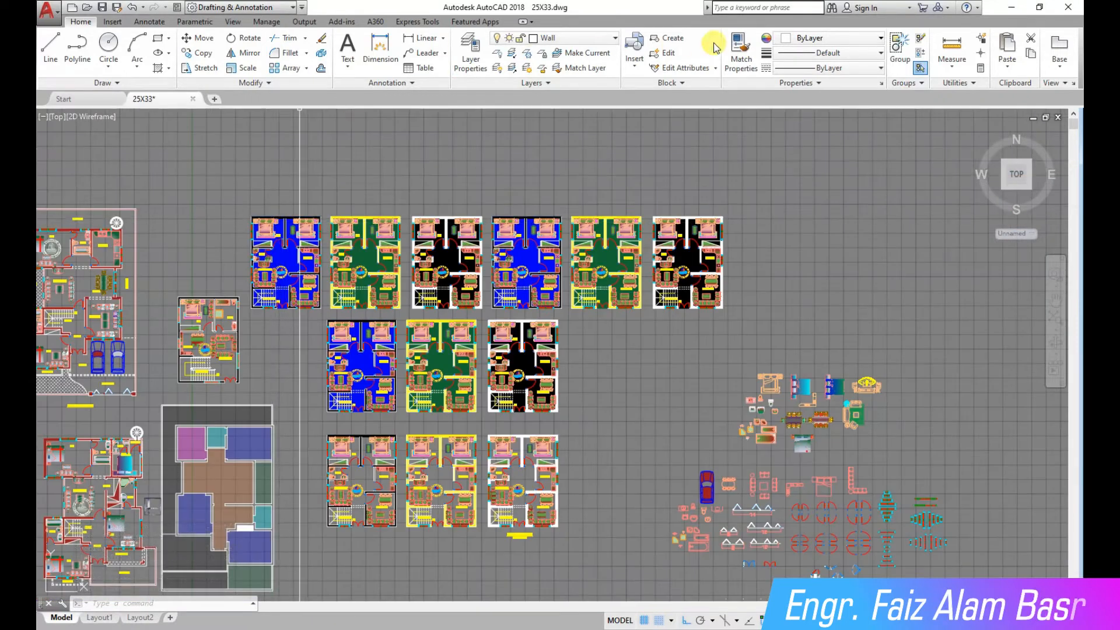
{"action": "left_click", "coordinate": [741, 51]}
{"action": "scroll", "coordinate": [335, 423], "scroll_direction": "up", "scroll_amount": 3}
{"action": "left_click", "coordinate": [328, 407]}
{"action": "scroll", "coordinate": [328, 407], "scroll_direction": "up", "scroll_amount": 2}
{"action": "scroll", "coordinate": [253, 389], "scroll_direction": "down", "scroll_amount": 2}
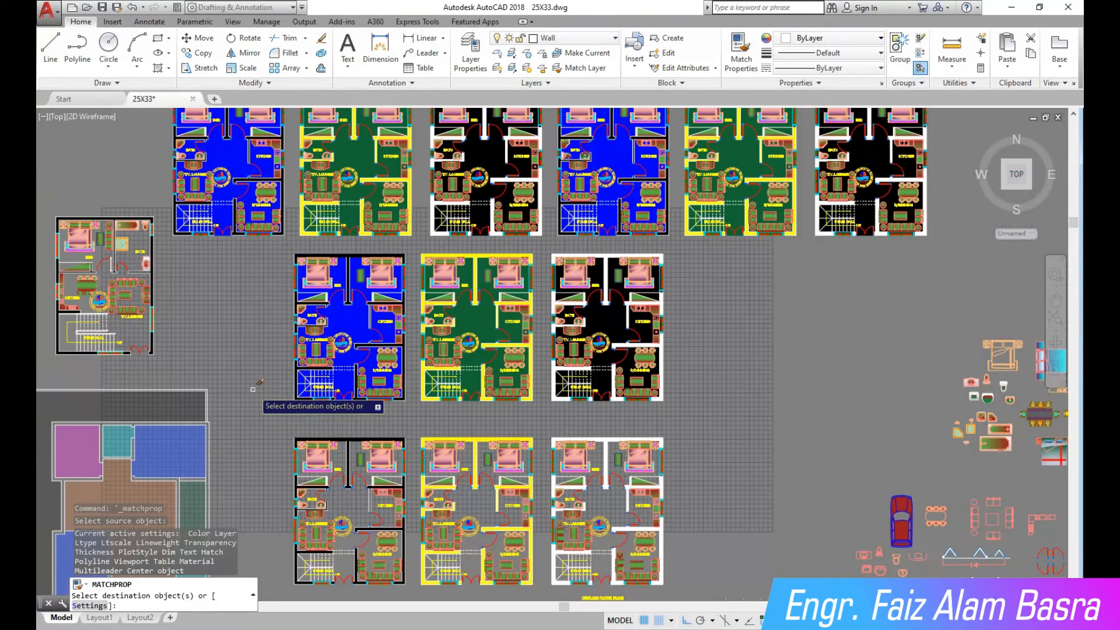
{"action": "scroll", "coordinate": [245, 159], "scroll_direction": "up", "scroll_amount": 4}
{"action": "left_click", "coordinate": [225, 173]}
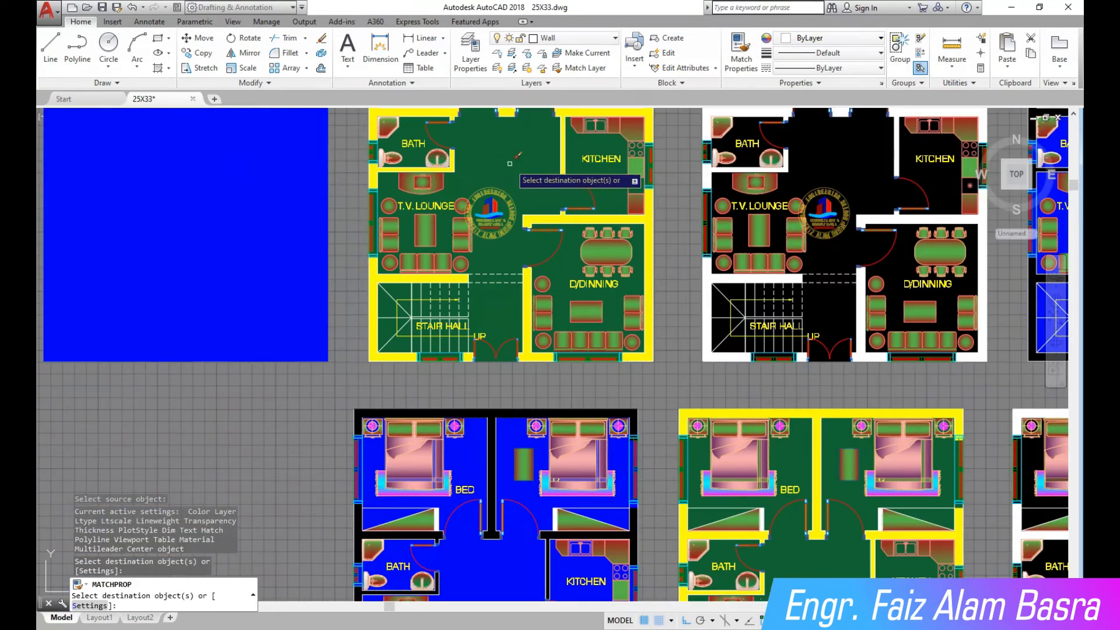
{"action": "left_click", "coordinate": [508, 167]}
{"action": "left_click", "coordinate": [811, 166]}
Match the same translucent blue hatch onto the backgrounds of the remaining three plans in the topmost row
{"action": "scroll", "coordinate": [309, 254], "scroll_direction": "down", "scroll_amount": 2}
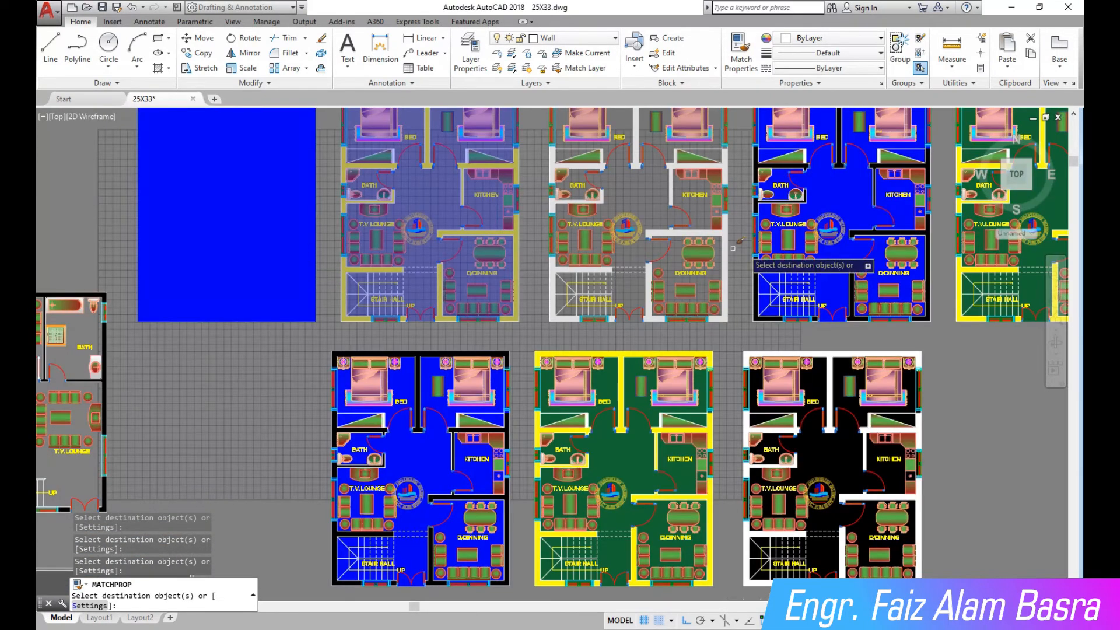
{"action": "scroll", "coordinate": [426, 292], "scroll_direction": "down", "scroll_amount": 4}
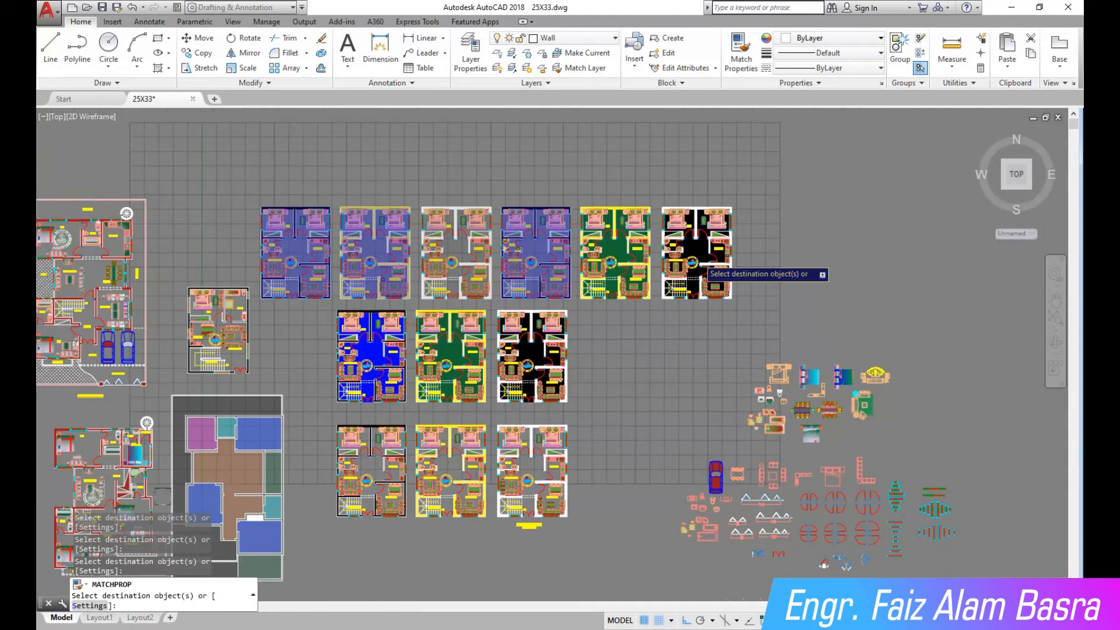
{"action": "scroll", "coordinate": [723, 276], "scroll_direction": "up", "scroll_amount": 4}
{"action": "scroll", "coordinate": [699, 258], "scroll_direction": "up", "scroll_amount": 1}
{"action": "left_click", "coordinate": [670, 243]}
{"action": "left_click", "coordinate": [424, 341]}
{"action": "key", "text": "Escape"}
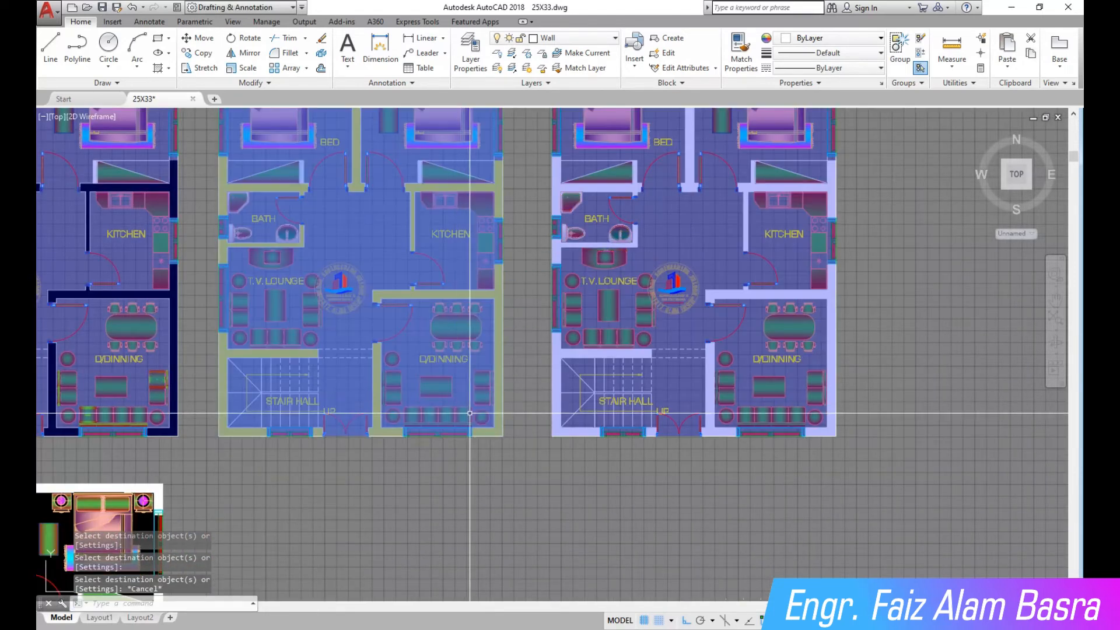
Match the translucent blue background of the fourth plan onto the third, white-walled plan in the topmost row
{"action": "scroll", "coordinate": [518, 443], "scroll_direction": "down", "scroll_amount": 1}
{"action": "scroll", "coordinate": [193, 429], "scroll_direction": "down", "scroll_amount": 3}
{"action": "scroll", "coordinate": [309, 327], "scroll_direction": "up", "scroll_amount": 4}
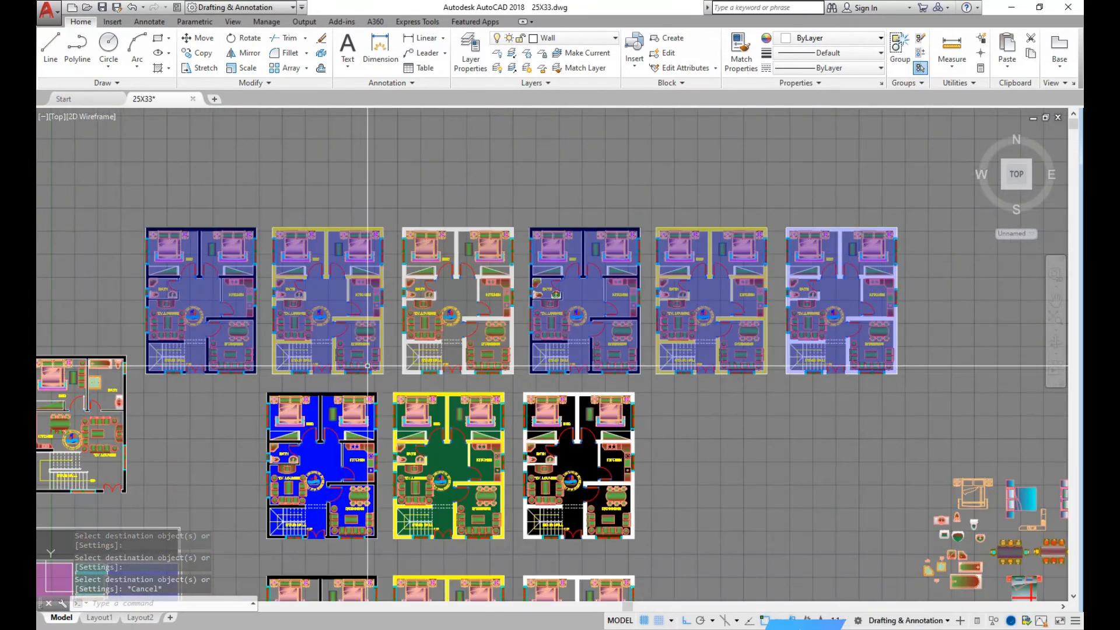
{"action": "scroll", "coordinate": [449, 306], "scroll_direction": "up", "scroll_amount": 3}
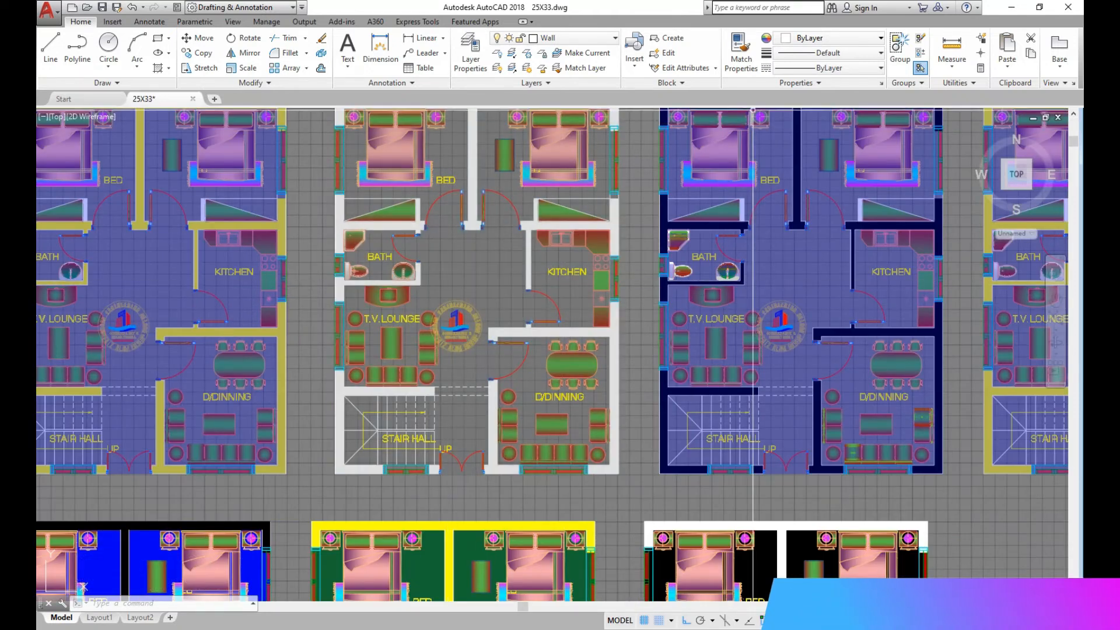
{"action": "left_click", "coordinate": [746, 50]}
{"action": "left_click", "coordinate": [745, 285]}
{"action": "left_click", "coordinate": [612, 290]}
{"action": "key", "text": "Escape"}
{"action": "scroll", "coordinate": [625, 297], "scroll_direction": "down", "scroll_amount": 3}
{"action": "scroll", "coordinate": [356, 364], "scroll_direction": "up", "scroll_amount": 4}
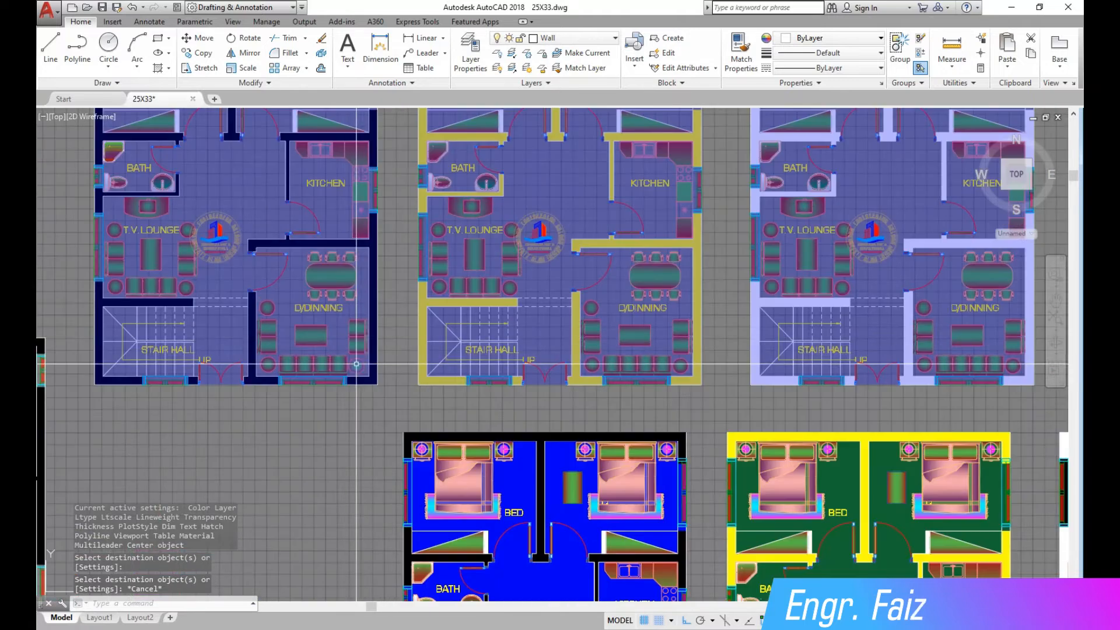
Match the translucent cyan hatch of the colour-zoned plan onto the background of the second, yellow-walled plan
{"action": "scroll", "coordinate": [355, 364], "scroll_direction": "down", "scroll_amount": 4}
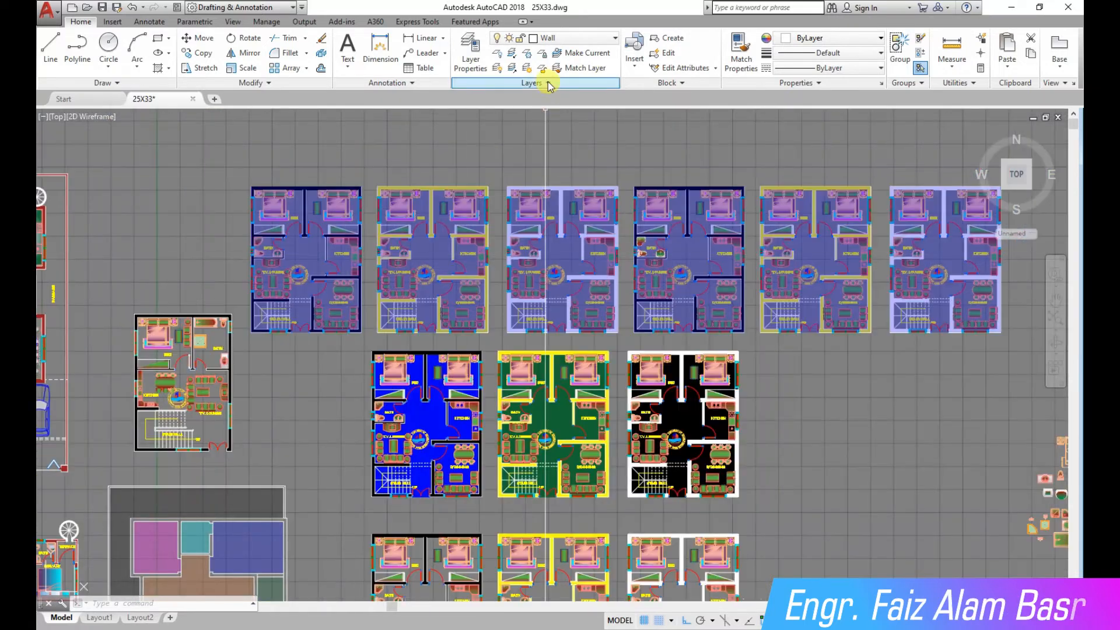
{"action": "left_click", "coordinate": [739, 48]}
{"action": "scroll", "coordinate": [440, 249], "scroll_direction": "up", "scroll_amount": 2}
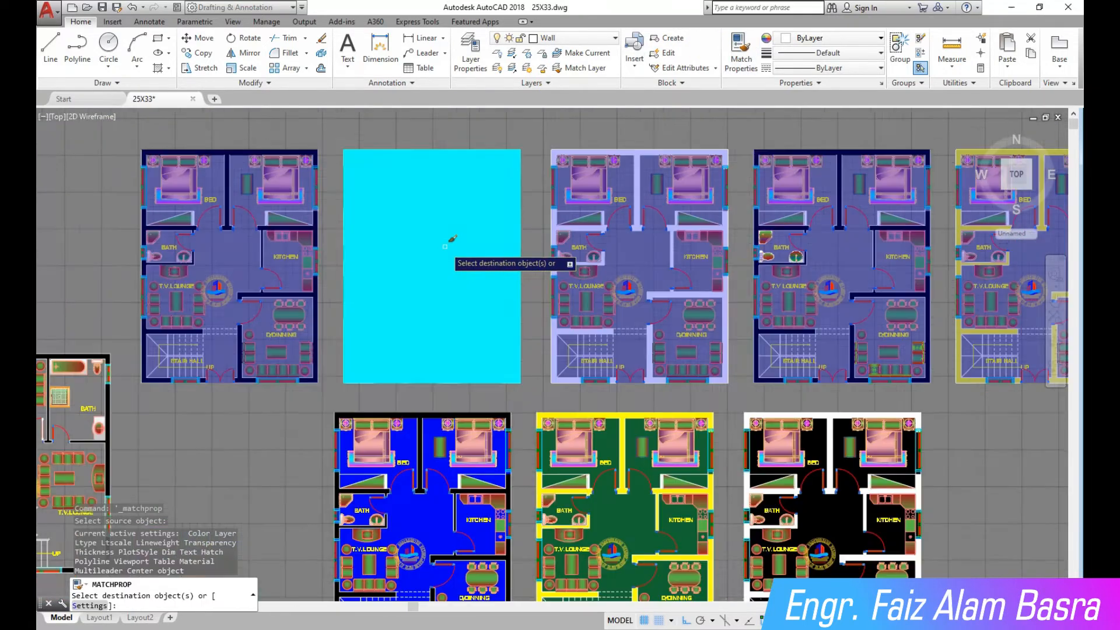
{"action": "scroll", "coordinate": [252, 459], "scroll_direction": "down", "scroll_amount": 2}
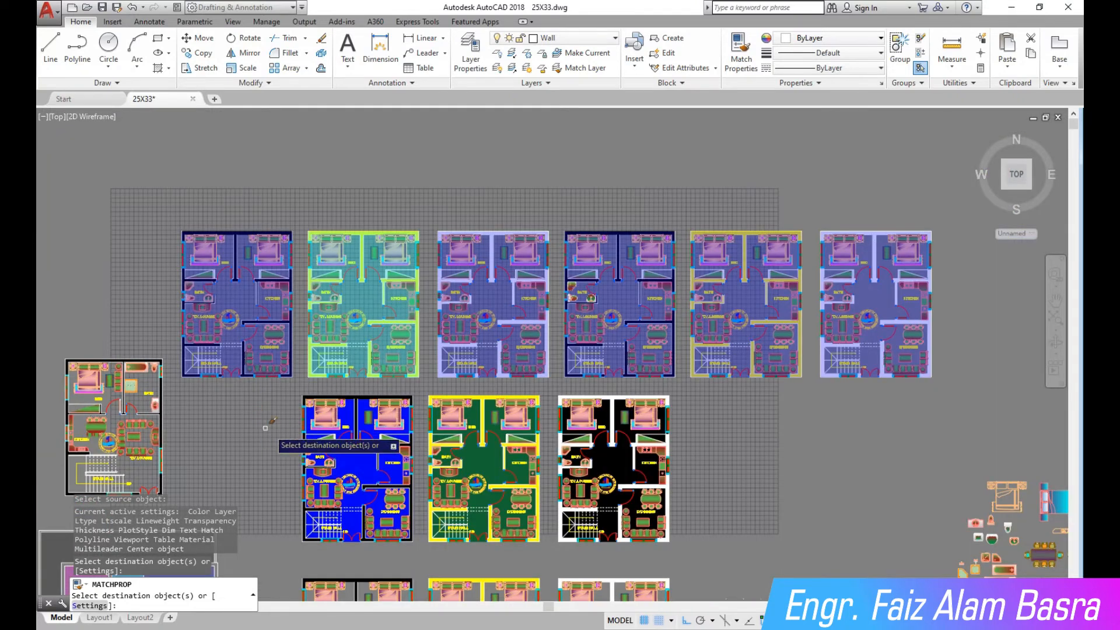
{"action": "key", "text": "Escape"}
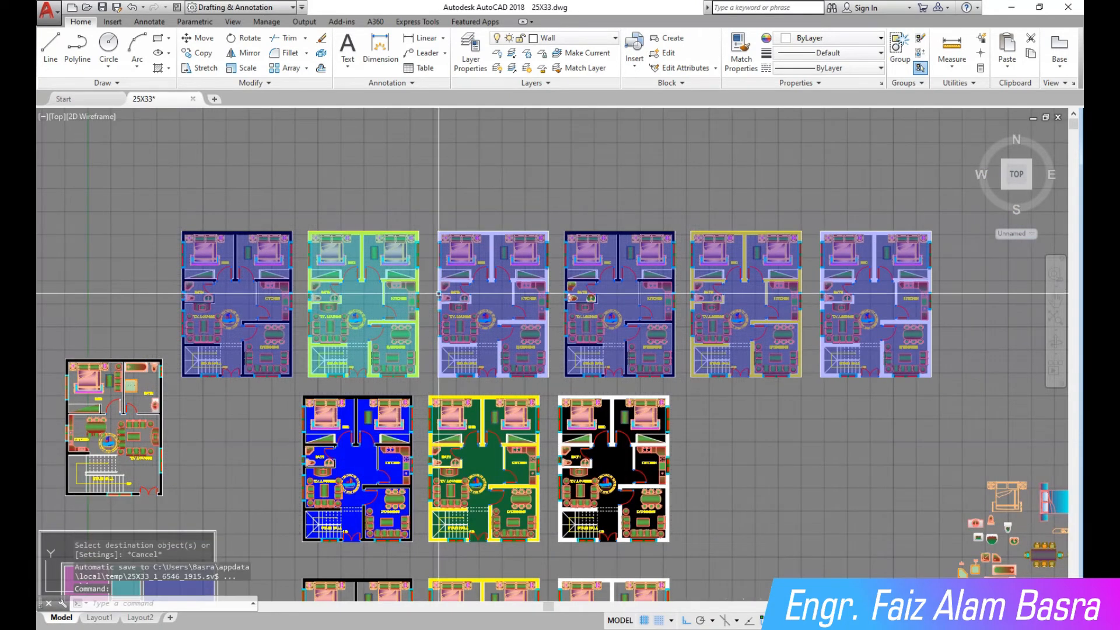
Match the translucent magenta hatch of the colour-zoned plan onto the background of the fourth, black-walled plan
{"action": "left_click", "coordinate": [741, 52]}
{"action": "scroll", "coordinate": [257, 466], "scroll_direction": "down", "scroll_amount": 4}
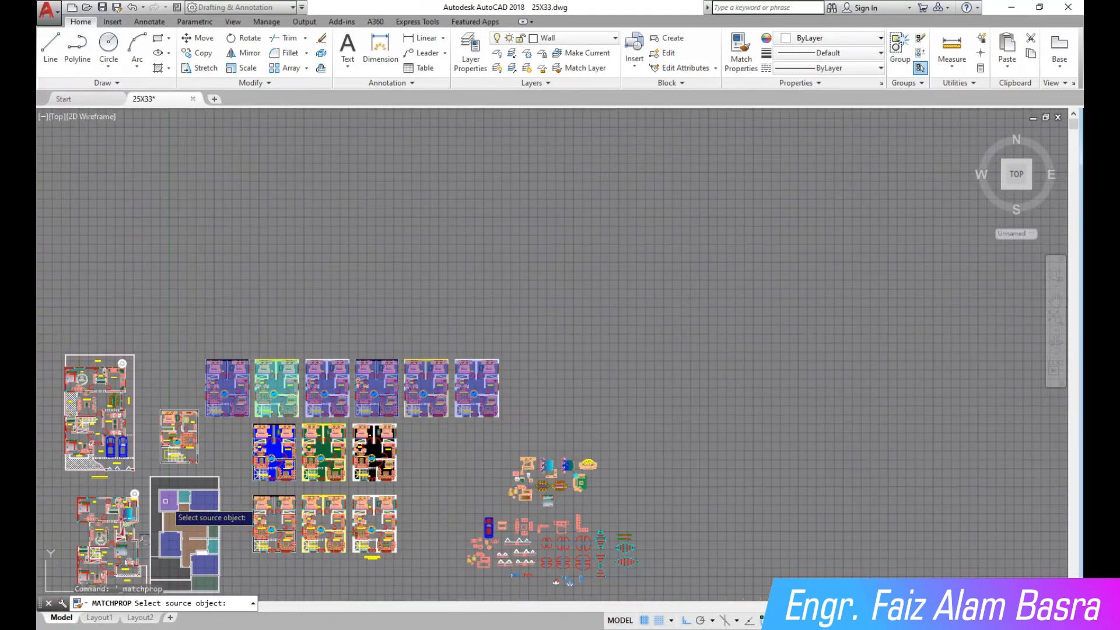
{"action": "left_click", "coordinate": [300, 419]}
{"action": "scroll", "coordinate": [303, 418], "scroll_direction": "up", "scroll_amount": 6}
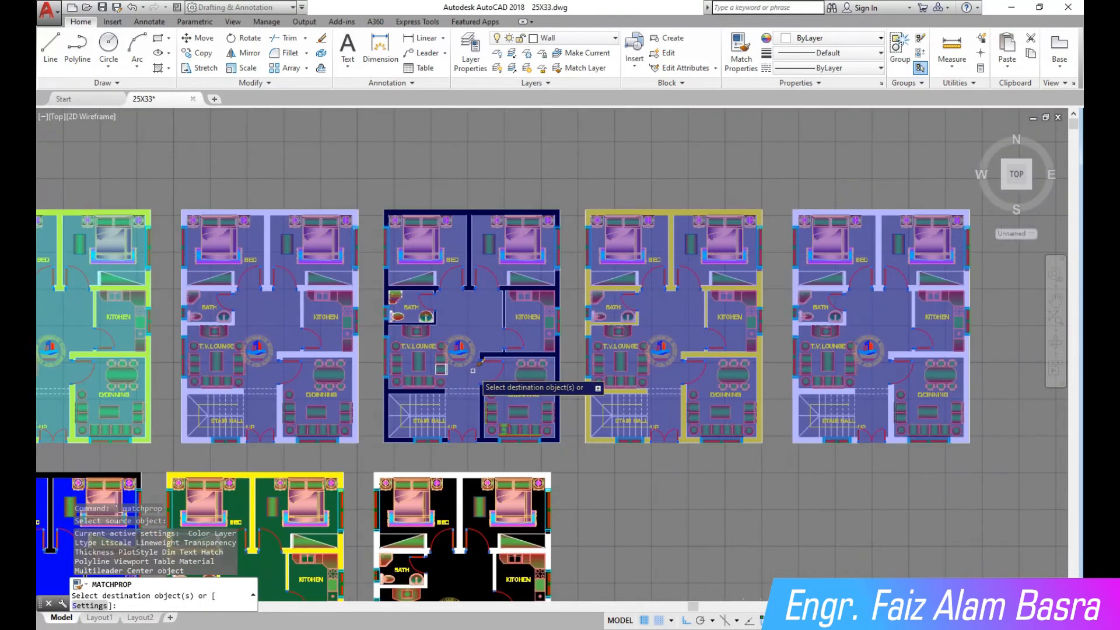
{"action": "key", "text": "Escape"}
{"action": "scroll", "coordinate": [377, 315], "scroll_direction": "up", "scroll_amount": 2}
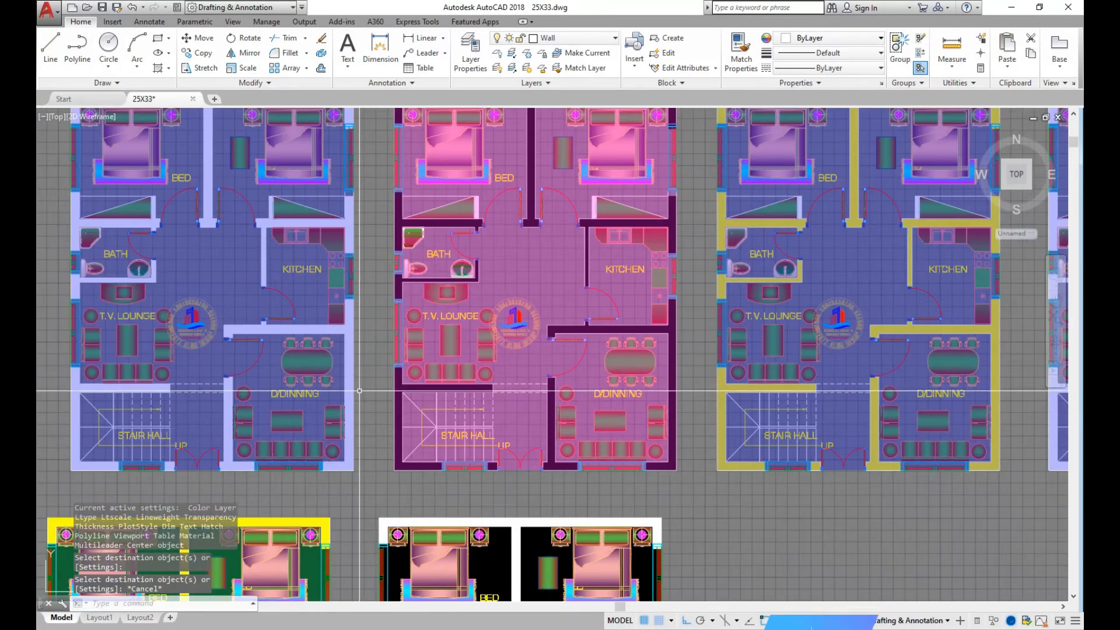
Match the translucent brown hatch of the colour-zoned plan onto the background of the third, white-walled plan in the topmost row
{"action": "scroll", "coordinate": [376, 315], "scroll_direction": "down", "scroll_amount": 2}
{"action": "scroll", "coordinate": [377, 315], "scroll_direction": "down", "scroll_amount": 4}
{"action": "left_click", "coordinate": [741, 51]}
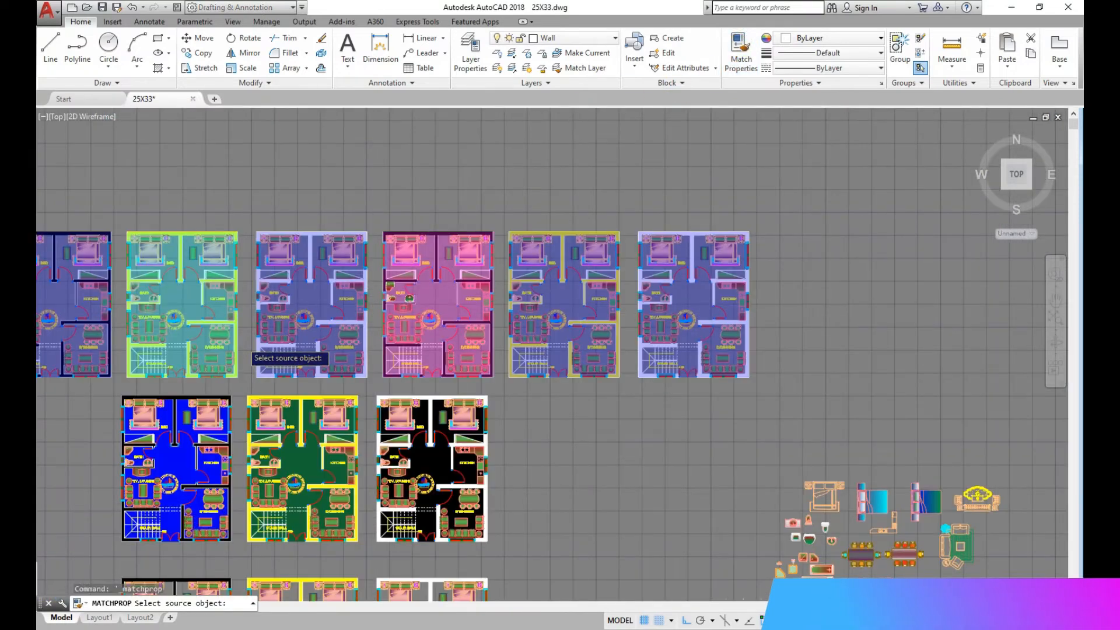
{"action": "scroll", "coordinate": [199, 413], "scroll_direction": "down", "scroll_amount": 2}
{"action": "scroll", "coordinate": [133, 491], "scroll_direction": "up", "scroll_amount": 2}
{"action": "left_click", "coordinate": [138, 441]}
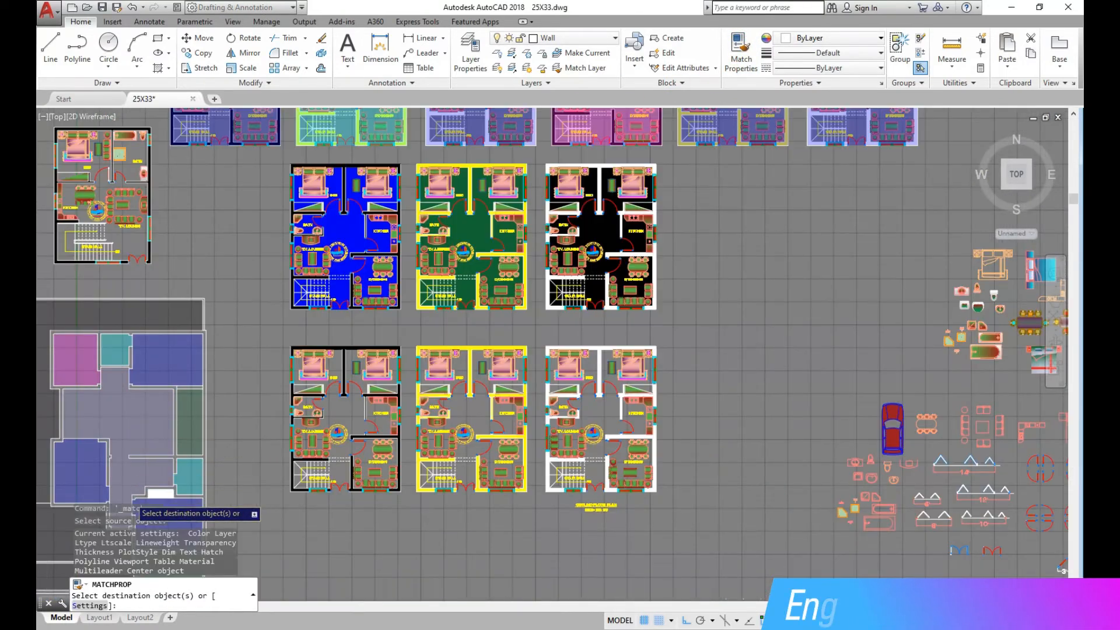
{"action": "scroll", "coordinate": [131, 498], "scroll_direction": "down", "scroll_amount": 1}
{"action": "left_click", "coordinate": [362, 233]}
{"action": "scroll", "coordinate": [363, 234], "scroll_direction": "up", "scroll_amount": 5}
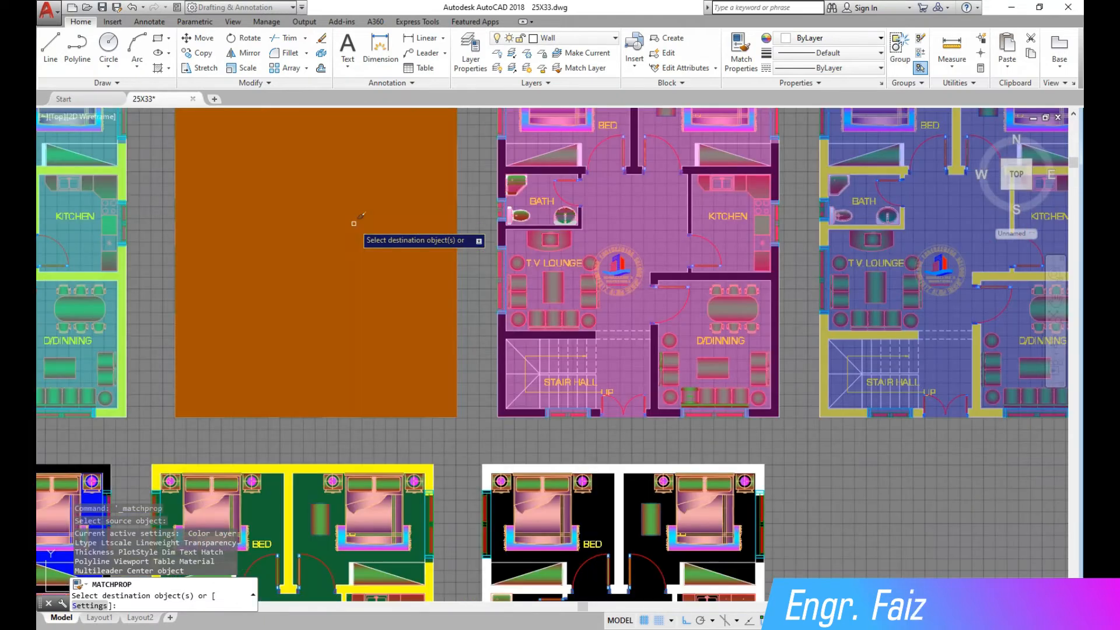
{"action": "key", "text": "Escape"}
{"action": "scroll", "coordinate": [534, 338], "scroll_direction": "down", "scroll_amount": 3}
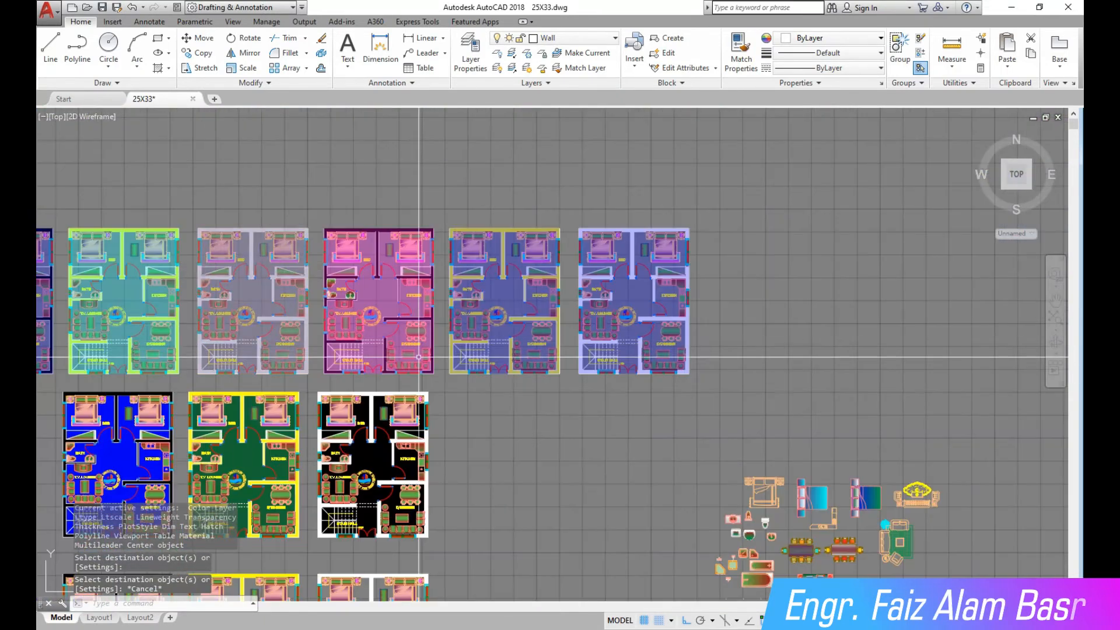
Change the background hatch colour of the last white-walled plan in the topmost row to black
{"action": "scroll", "coordinate": [534, 338], "scroll_direction": "up", "scroll_amount": 2}
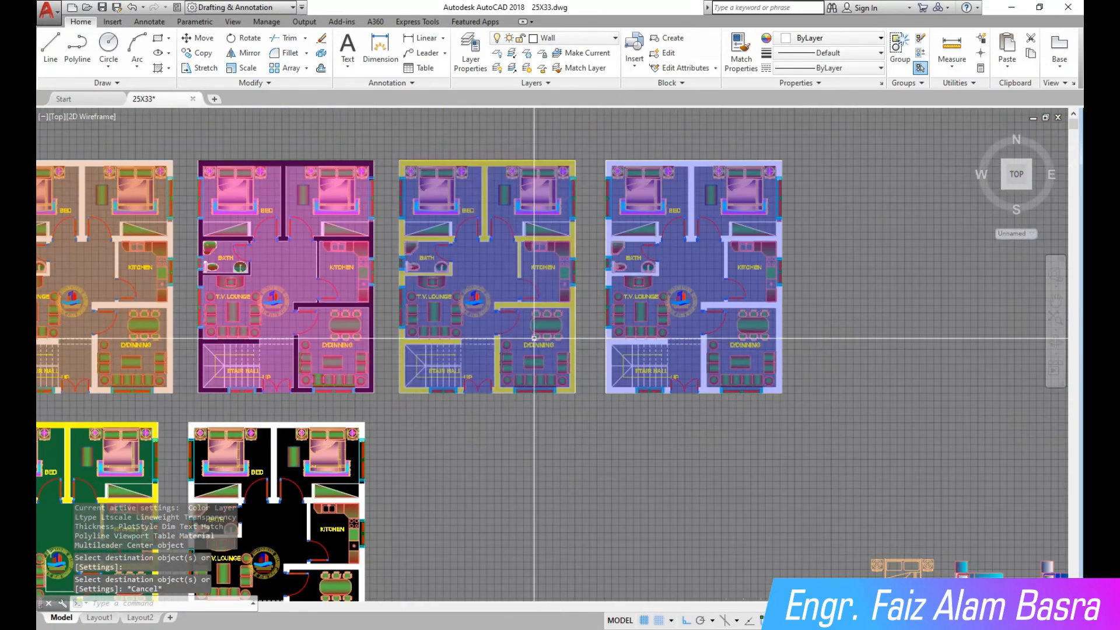
{"action": "left_click", "coordinate": [694, 271]}
{"action": "left_click", "coordinate": [450, 52]}
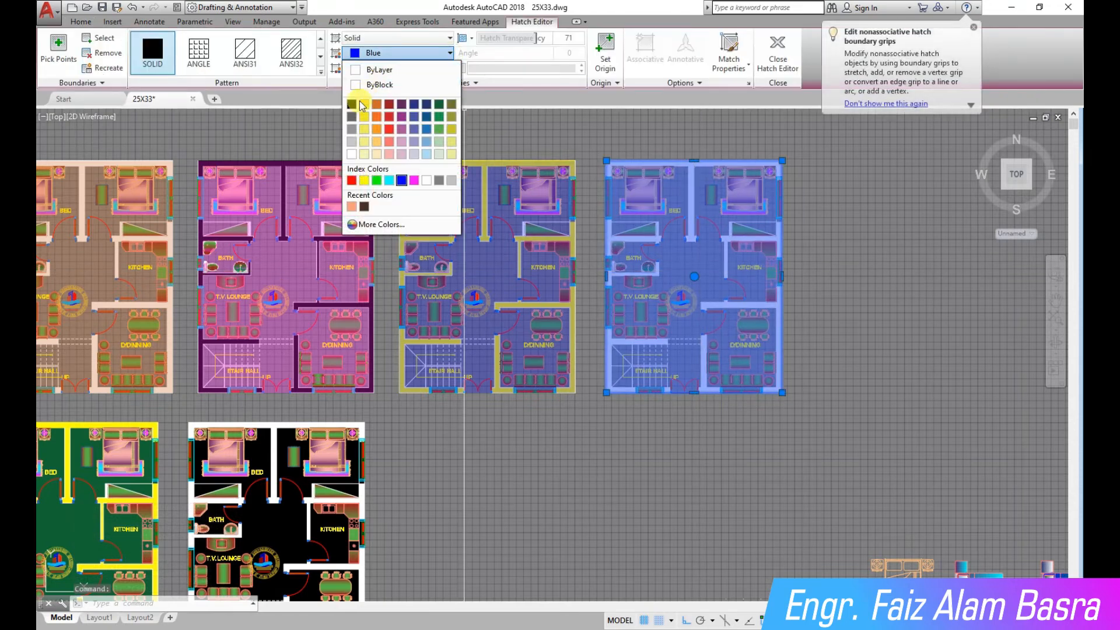
{"action": "key", "text": "Escape"}
{"action": "key", "text": "Escape"}
{"action": "scroll", "coordinate": [718, 290], "scroll_direction": "down", "scroll_amount": 2}
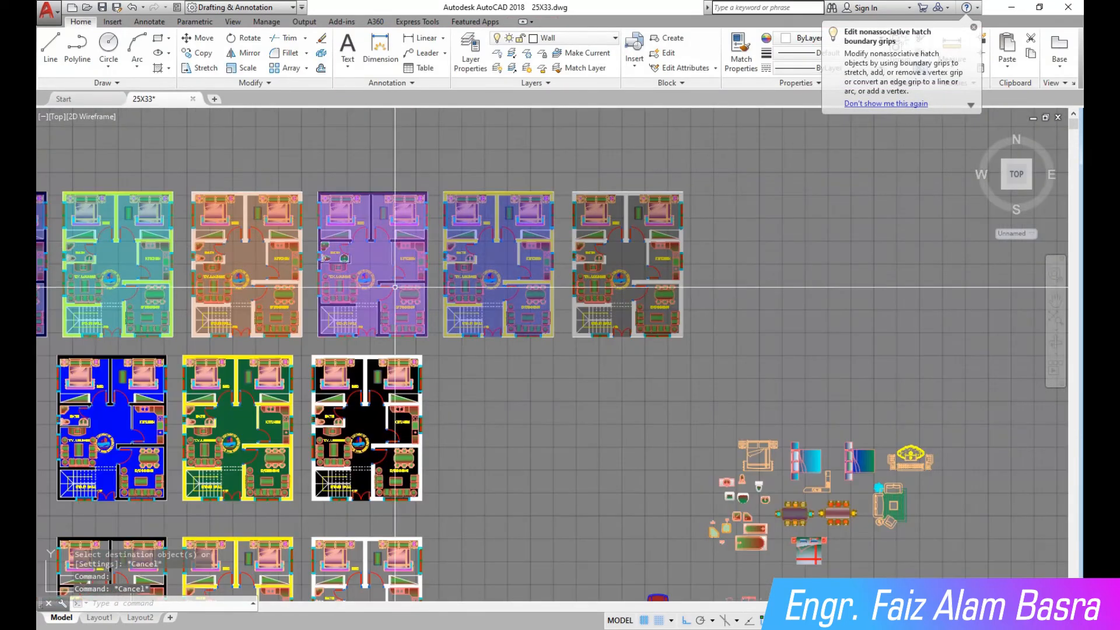
Change the background hatch colour of the first, black-walled plan in the topmost row to colour 27
{"action": "scroll", "coordinate": [718, 290], "scroll_direction": "down", "scroll_amount": 3}
{"action": "scroll", "coordinate": [216, 302], "scroll_direction": "up", "scroll_amount": 3}
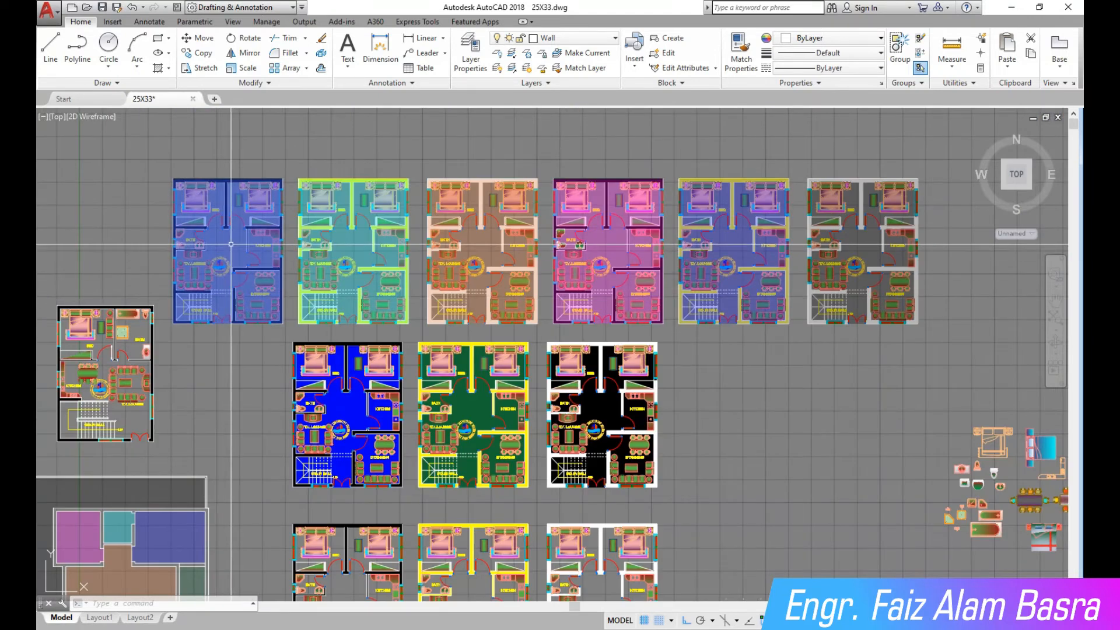
{"action": "left_click", "coordinate": [231, 244]}
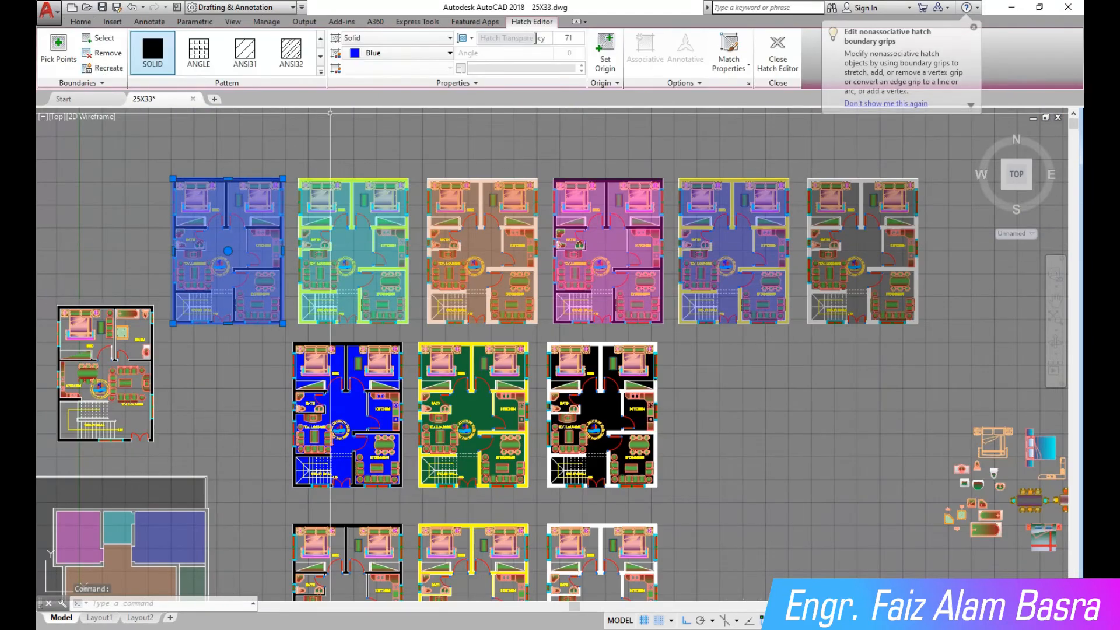
{"action": "left_click", "coordinate": [450, 52]}
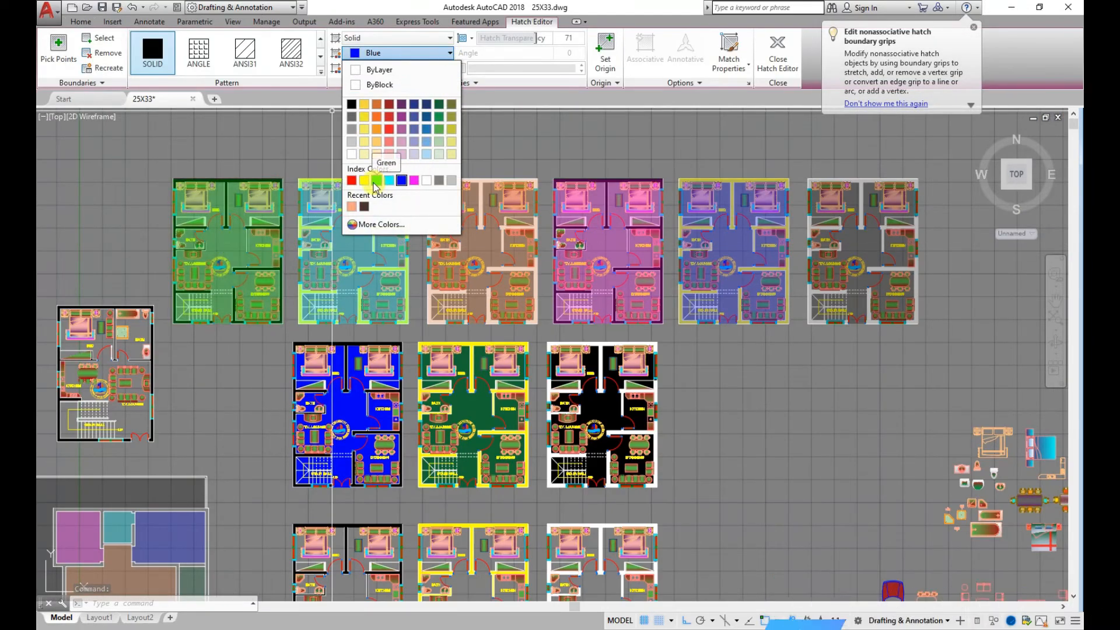
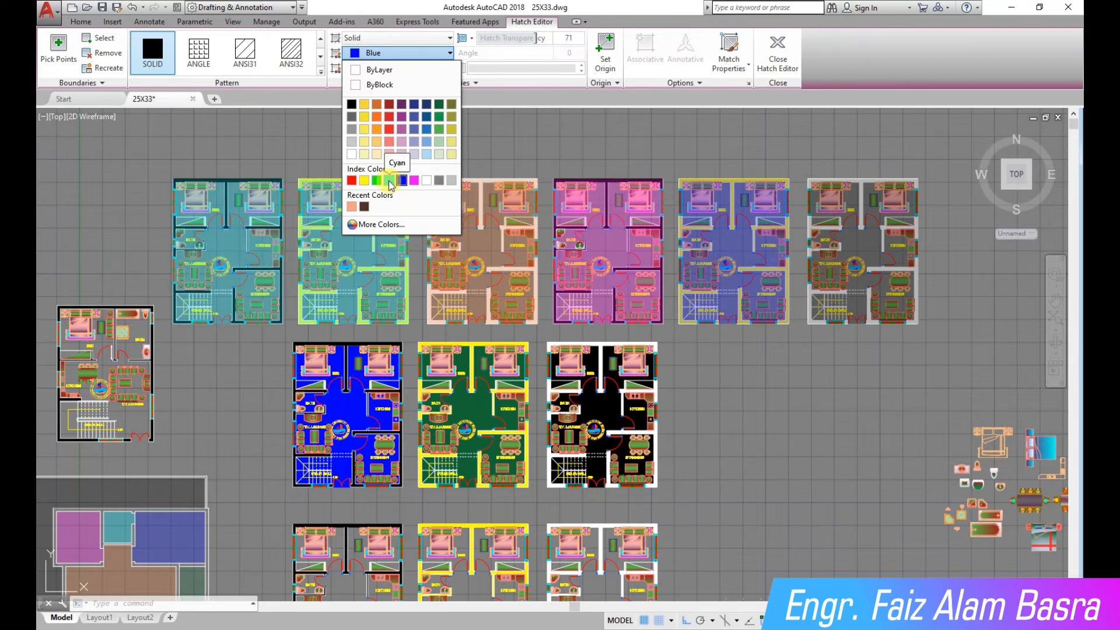
{"action": "left_click", "coordinate": [365, 207]}
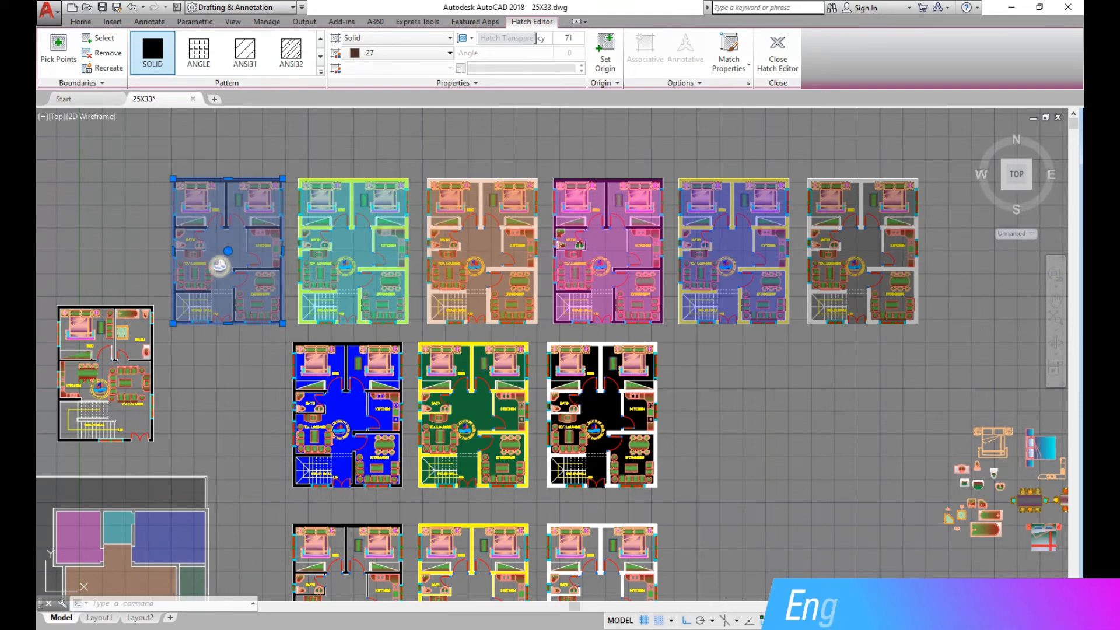
Send the background hatches of the six plans in the topmost row to the back of the draw order
{"action": "scroll", "coordinate": [213, 258], "scroll_direction": "up", "scroll_amount": 3}
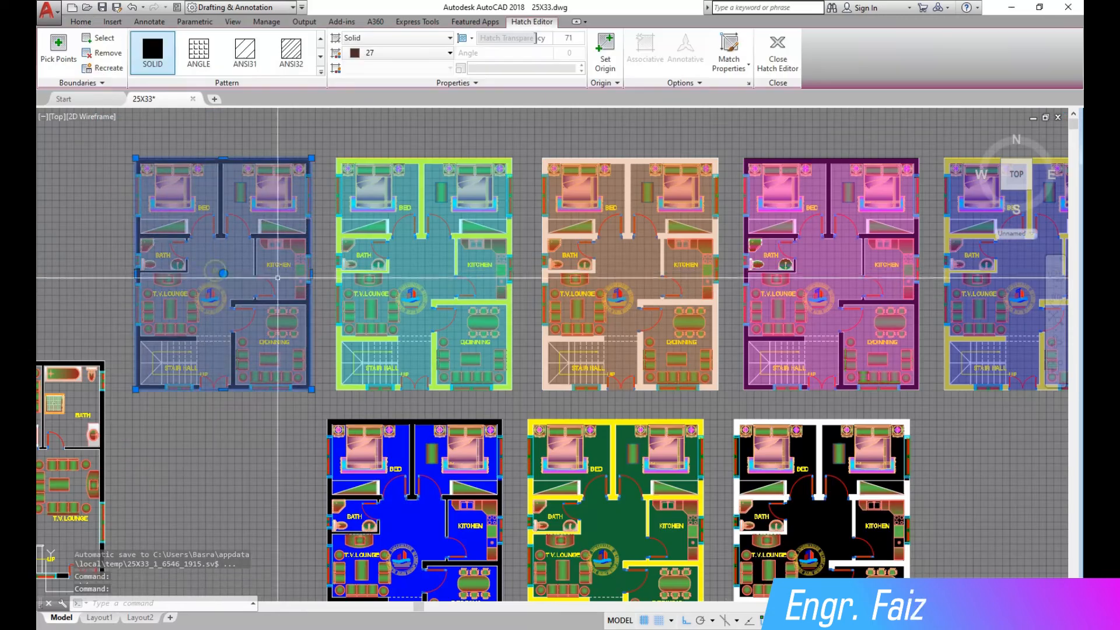
{"action": "left_click", "coordinate": [408, 275]}
{"action": "left_click", "coordinate": [817, 282]}
{"action": "left_click", "coordinate": [988, 264]}
{"action": "scroll", "coordinate": [606, 262], "scroll_direction": "down", "scroll_amount": 1}
{"action": "left_click", "coordinate": [996, 264]}
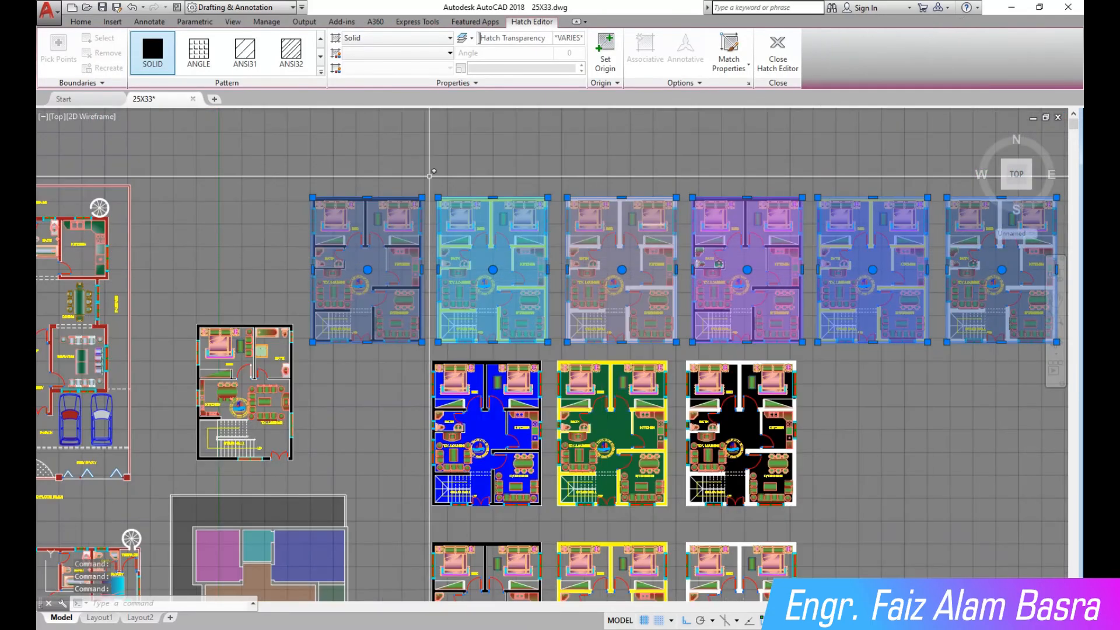
{"action": "left_click", "coordinate": [88, 25]}
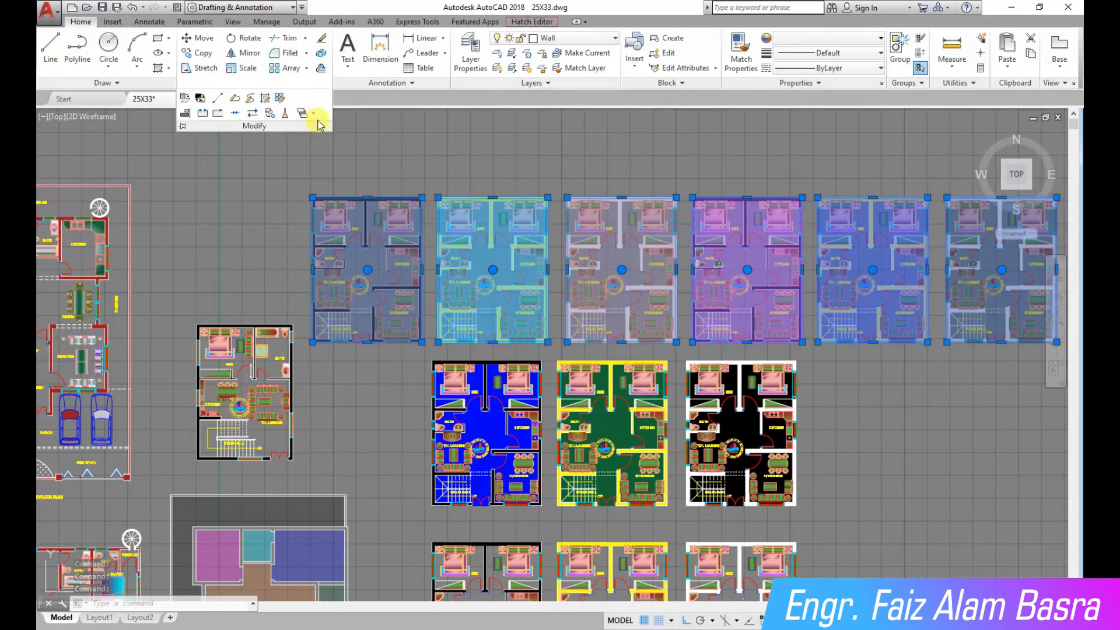
{"action": "left_click", "coordinate": [314, 113]}
{"action": "left_click", "coordinate": [338, 159]}
{"action": "key", "text": "Escape"}
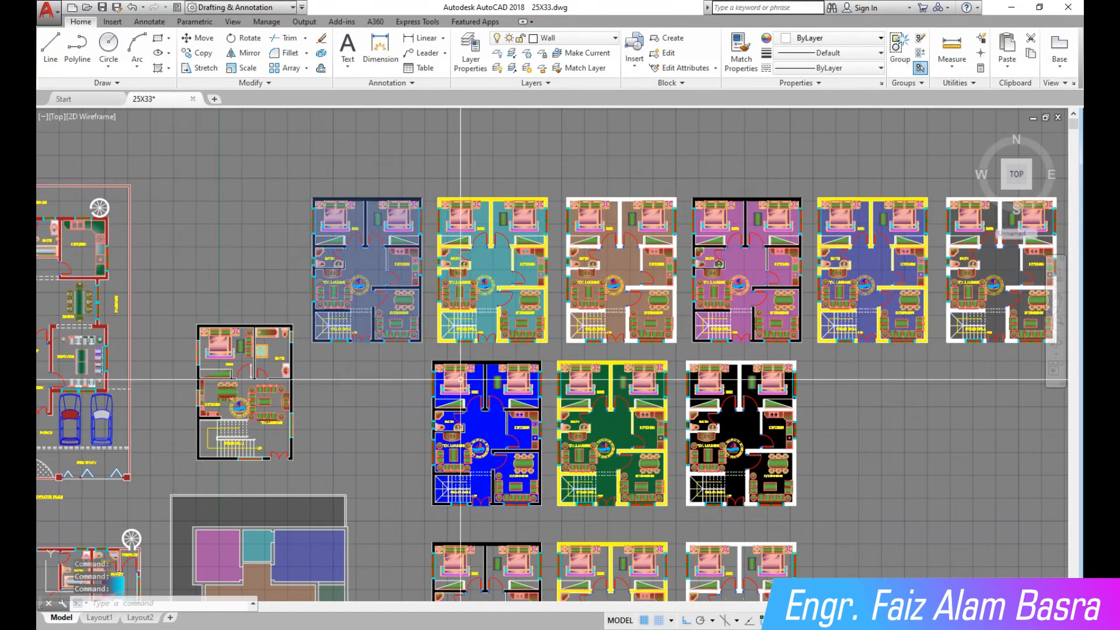
Erase the green gradient fill of the small rectangle beside the second bedroom's bed in the first, black-walled plan of the topmost row
{"action": "scroll", "coordinate": [456, 256], "scroll_direction": "up", "scroll_amount": 4}
{"action": "left_click", "coordinate": [1055, 300]}
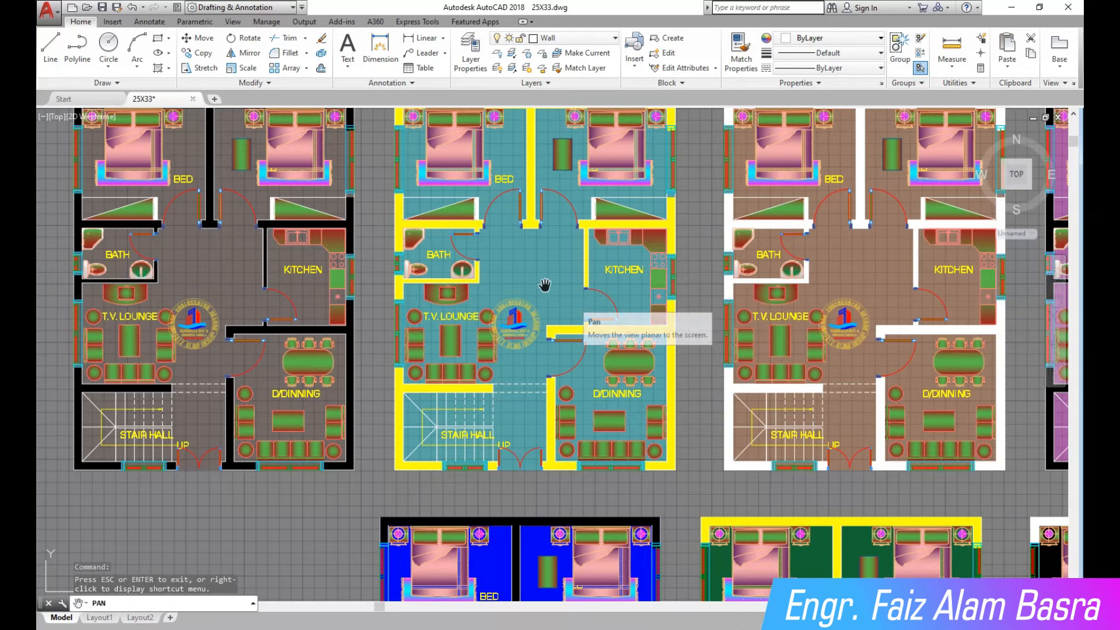
{"action": "left_click_drag", "start_coordinate": [544, 284], "coordinate": [546, 355]}
{"action": "scroll", "coordinate": [240, 343], "scroll_direction": "up", "scroll_amount": 2}
{"action": "scroll", "coordinate": [255, 324], "scroll_direction": "down", "scroll_amount": 2}
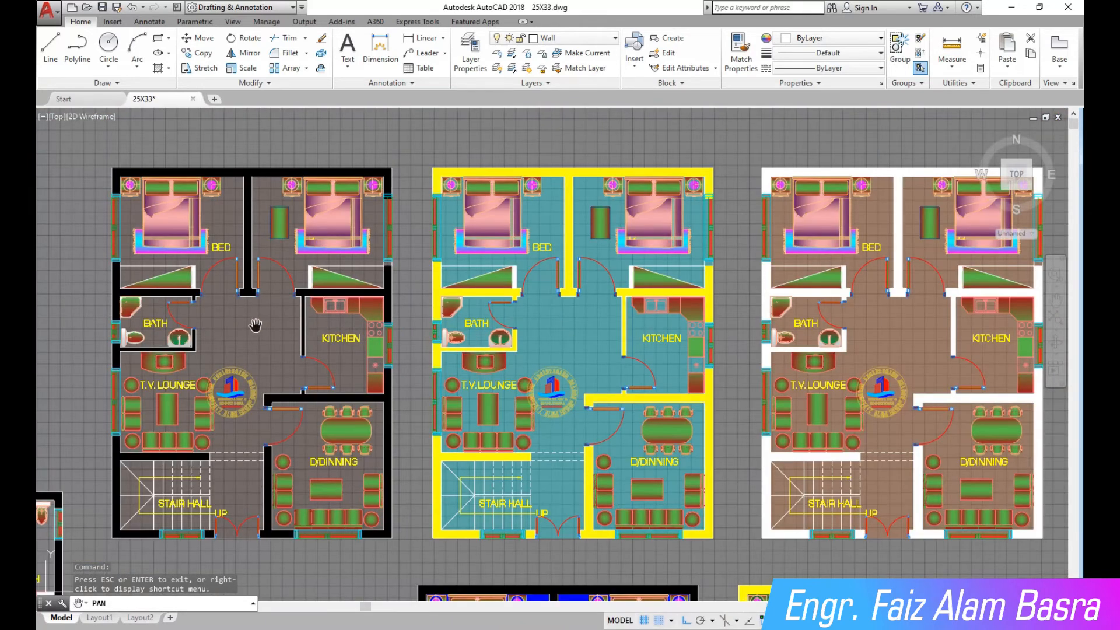
{"action": "scroll", "coordinate": [256, 325], "scroll_direction": "up", "scroll_amount": 2}
{"action": "mouse_move", "coordinate": [261, 318]}
{"action": "left_mouse_down"}
{"action": "mouse_move", "coordinate": [291, 370]}
{"action": "mouse_move", "coordinate": [338, 365]}
{"action": "left_mouse_up"}
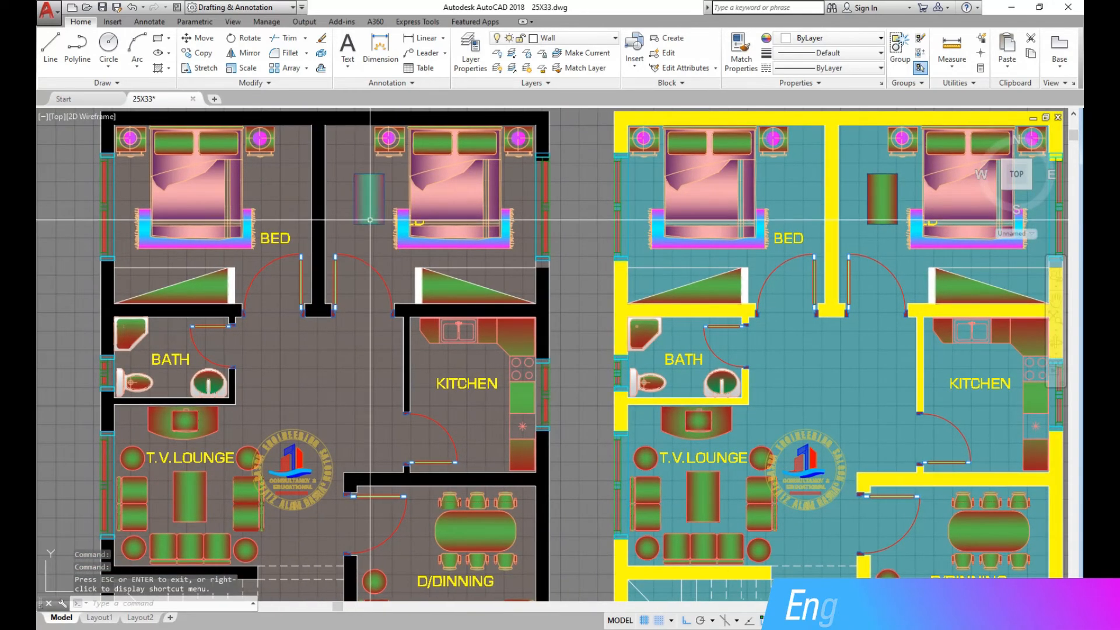
{"action": "key", "text": "Escape"}
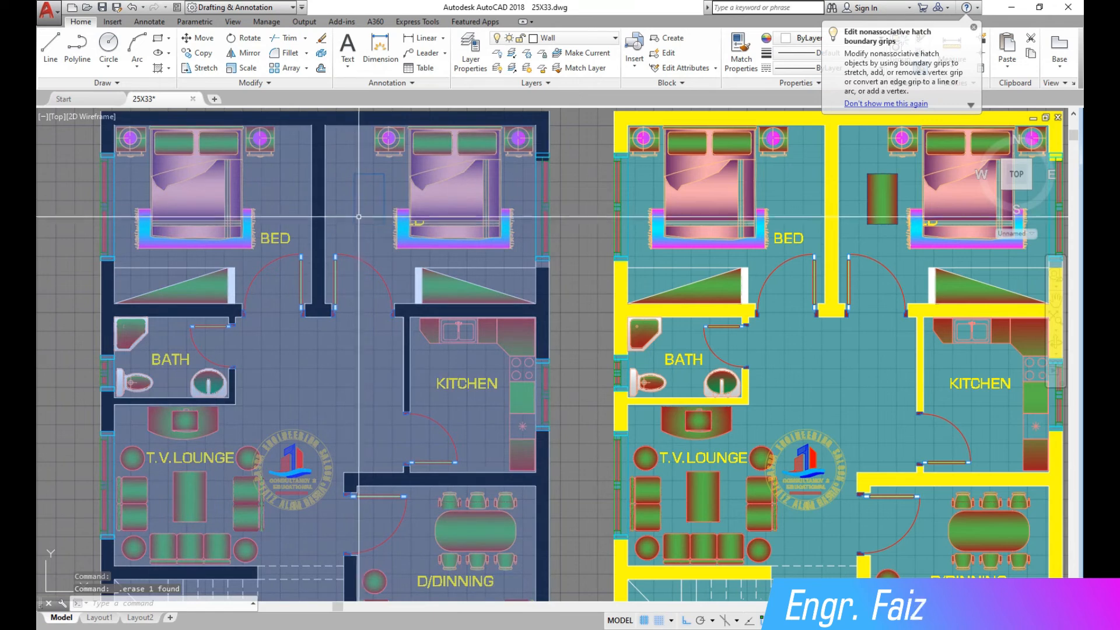
{"action": "key", "text": "Delete"}
Erase the leftover rectangle outline beside the second bedroom's bed in the first plan of the topmost row
{"action": "left_click", "coordinate": [75, 168]}
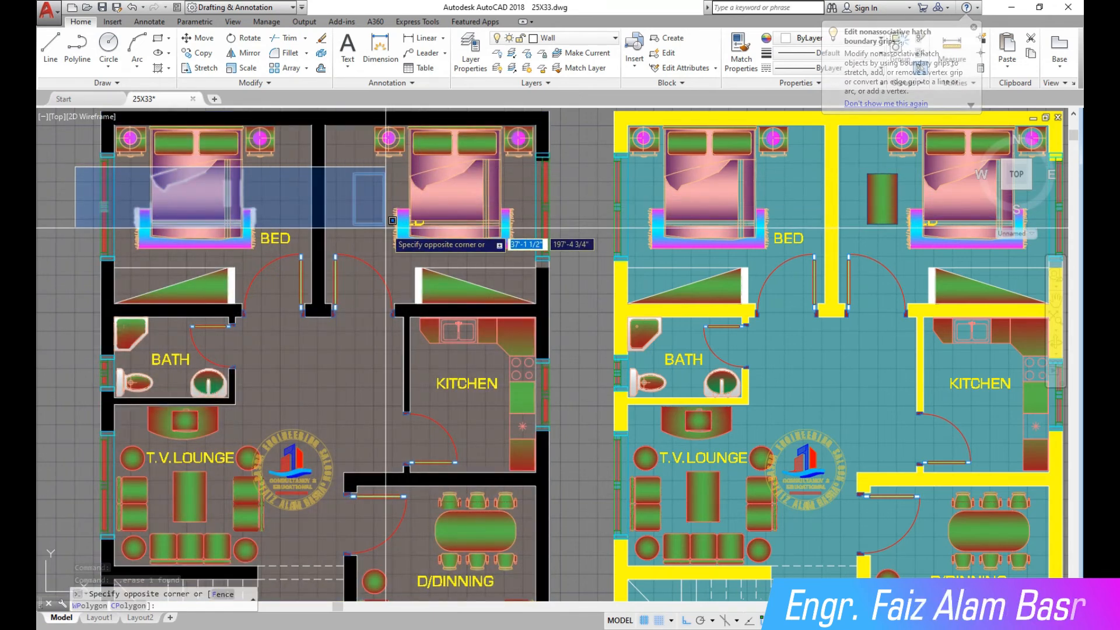
{"action": "key", "text": "Escape"}
{"action": "scroll", "coordinate": [365, 199], "scroll_direction": "down", "scroll_amount": 1}
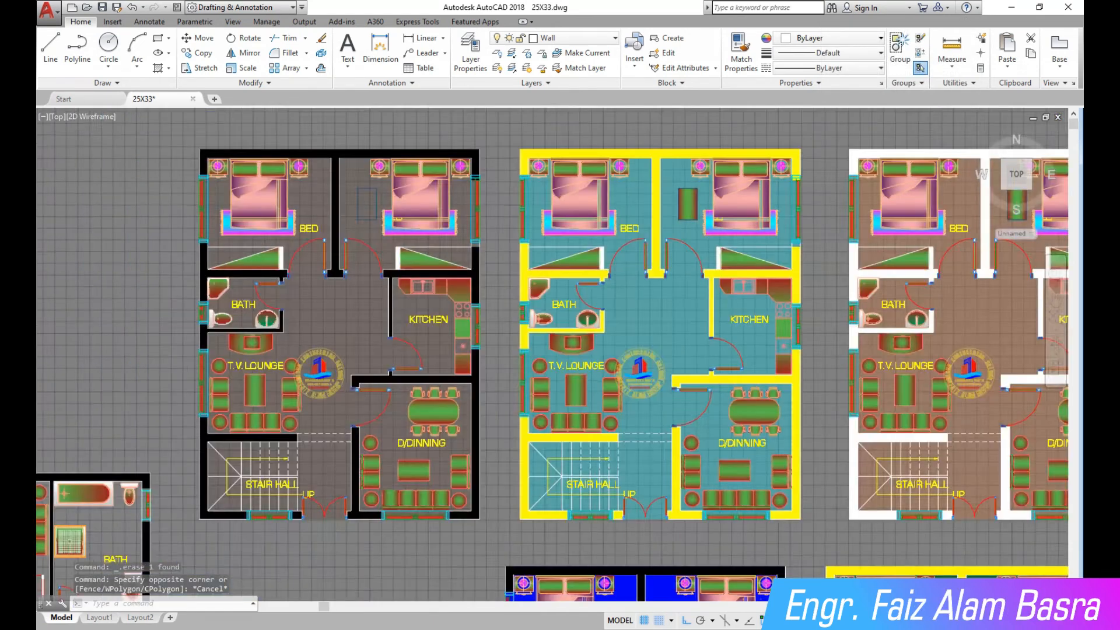
{"action": "scroll", "coordinate": [365, 190], "scroll_direction": "up", "scroll_amount": 1}
{"action": "left_click", "coordinate": [326, 134]}
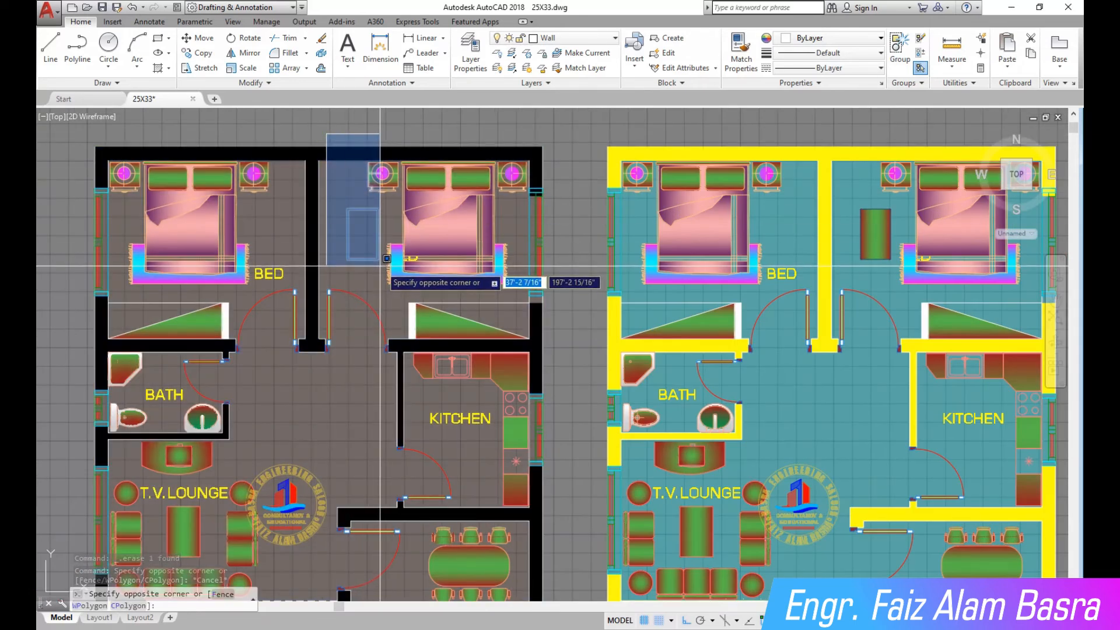
{"action": "key", "text": "Escape"}
{"action": "scroll", "coordinate": [369, 262], "scroll_direction": "up", "scroll_amount": 2}
{"action": "left_click", "coordinate": [382, 251]}
{"action": "key", "text": "Delete"}
Erase the green gradient fills of the small bedroom rectangles in the second, third and fourth plans of the topmost row
{"action": "scroll", "coordinate": [365, 324], "scroll_direction": "down", "scroll_amount": 5}
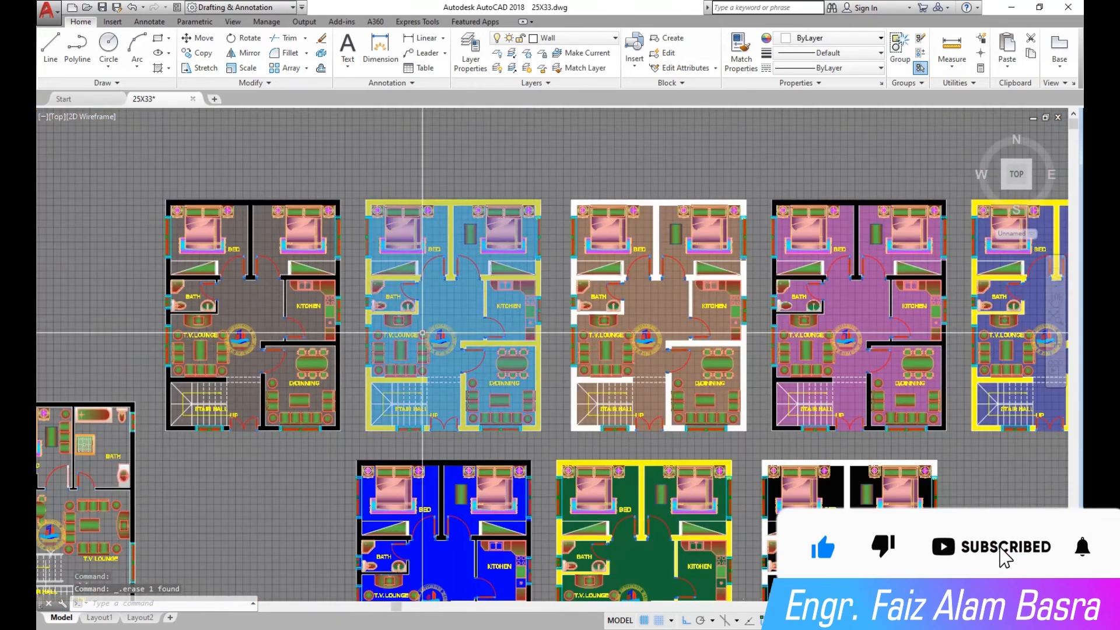
{"action": "scroll", "coordinate": [366, 324], "scroll_direction": "up", "scroll_amount": 4}
{"action": "scroll", "coordinate": [344, 387], "scroll_direction": "down", "scroll_amount": 2}
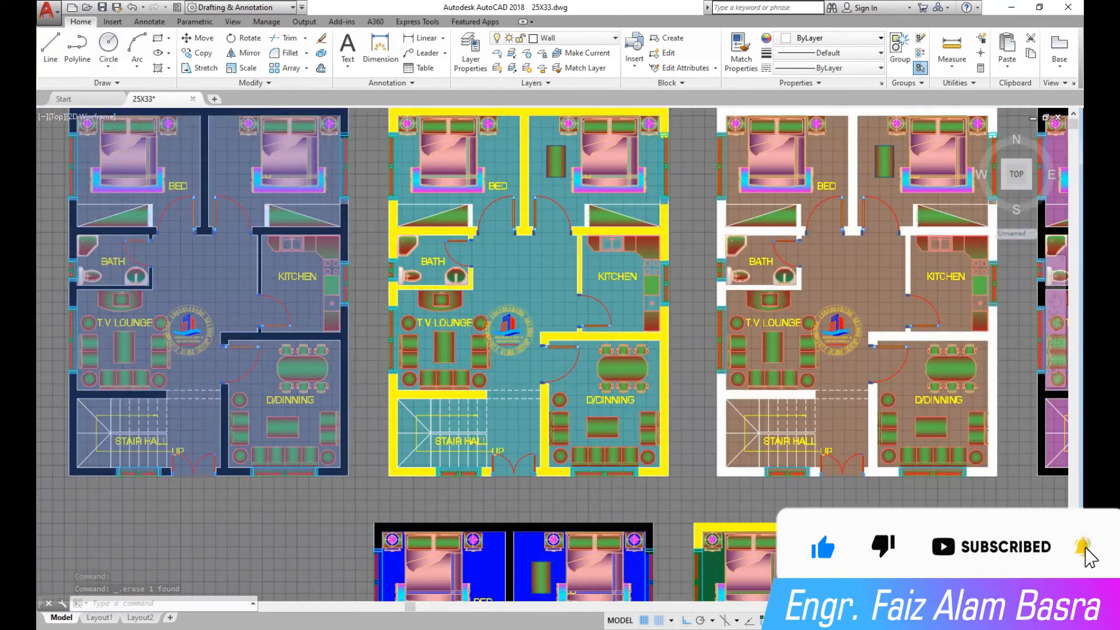
{"action": "scroll", "coordinate": [280, 339], "scroll_direction": "down", "scroll_amount": 2}
{"action": "left_click", "coordinate": [648, 227]}
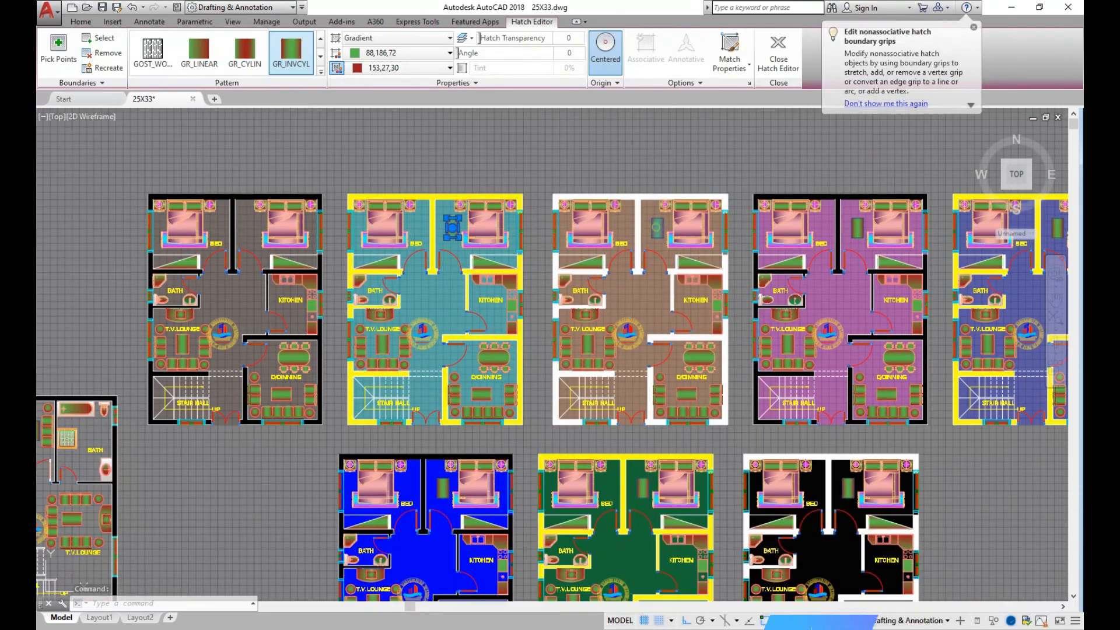
{"action": "left_click", "coordinate": [658, 227]}
{"action": "left_click", "coordinate": [858, 227]}
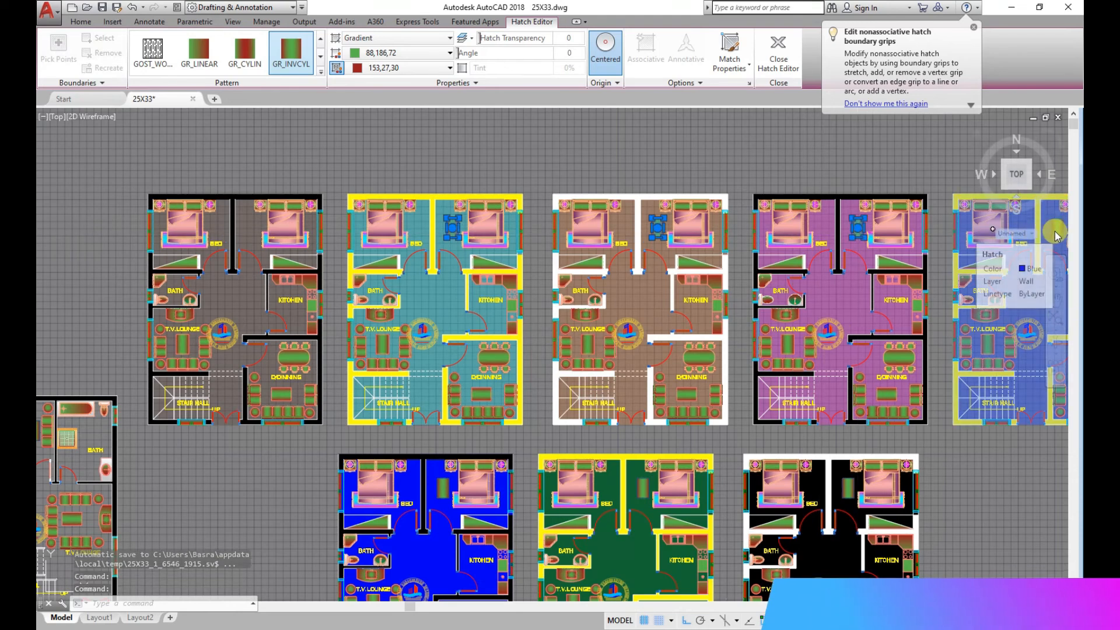
{"action": "key", "text": "Delete"}
Erase the green gradient fills of the small bedroom rectangles in the fifth and sixth plans of the topmost row
{"action": "scroll", "coordinate": [520, 224], "scroll_direction": "down", "scroll_amount": 3}
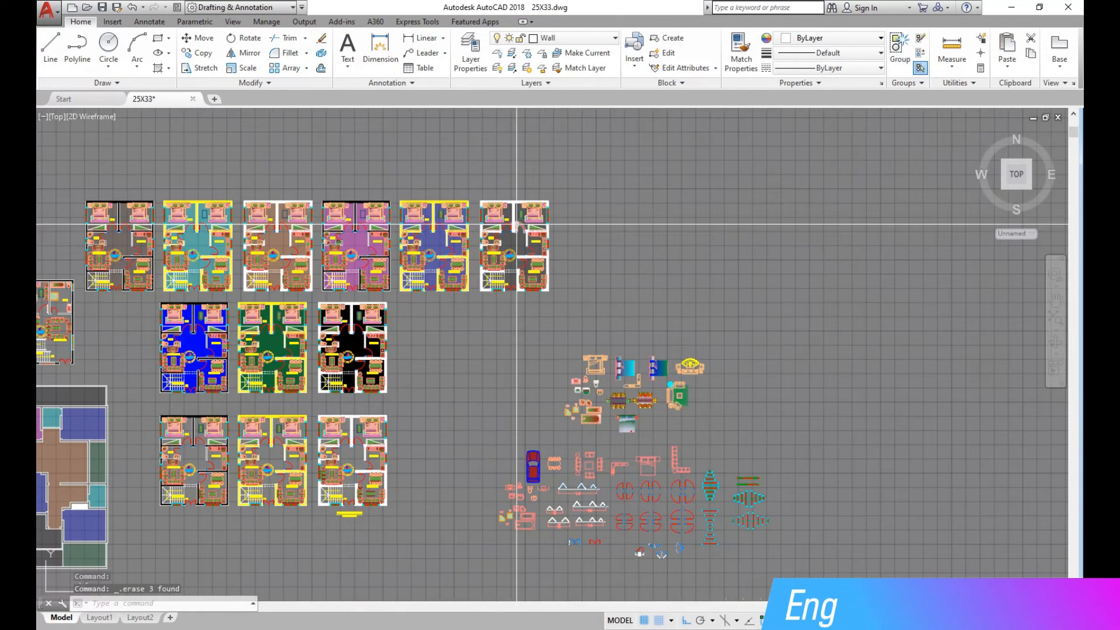
{"action": "scroll", "coordinate": [408, 210], "scroll_direction": "up", "scroll_amount": 5}
{"action": "key", "text": "Delete"}
{"action": "scroll", "coordinate": [284, 452], "scroll_direction": "down", "scroll_amount": 3}
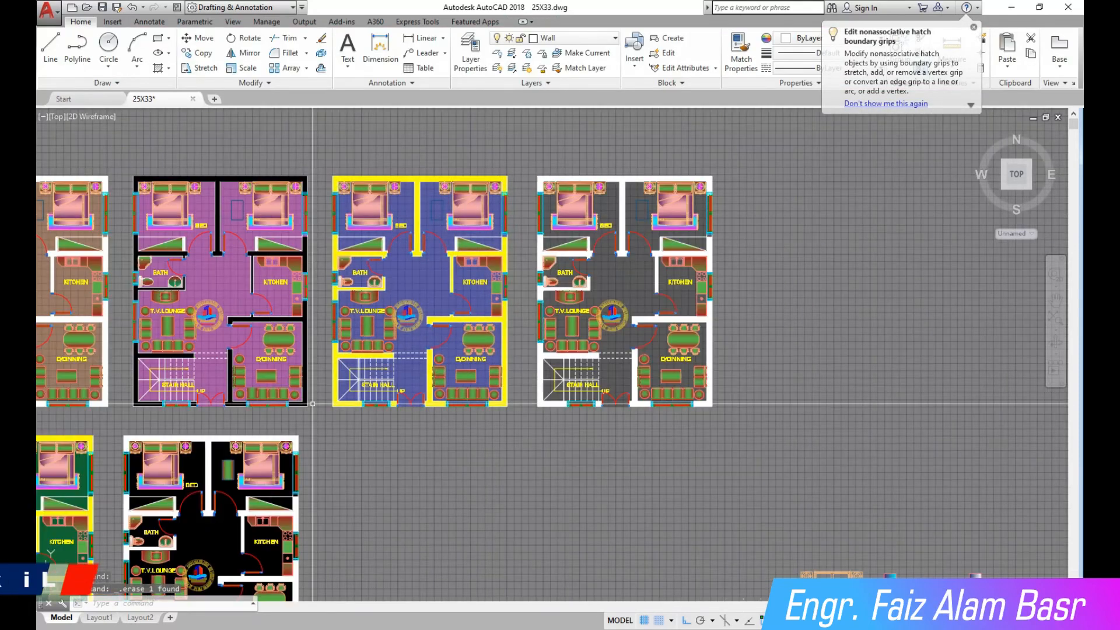
Erase the small rectangle beside the second bedroom's bed, both fill and outline, in the black, green and blue background plans of the middle row
{"action": "scroll", "coordinate": [285, 452], "scroll_direction": "up", "scroll_amount": 5}
{"action": "left_click", "coordinate": [286, 452]}
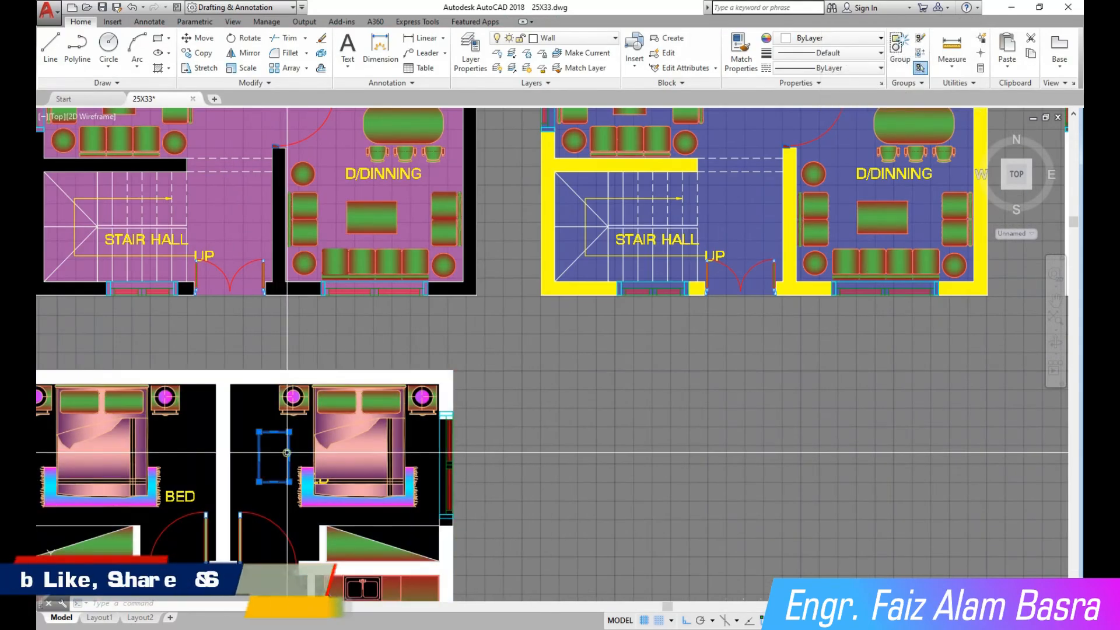
{"action": "scroll", "coordinate": [551, 343], "scroll_direction": "down", "scroll_amount": 4}
{"action": "scroll", "coordinate": [183, 416], "scroll_direction": "up", "scroll_amount": 6}
{"action": "left_click", "coordinate": [430, 317]}
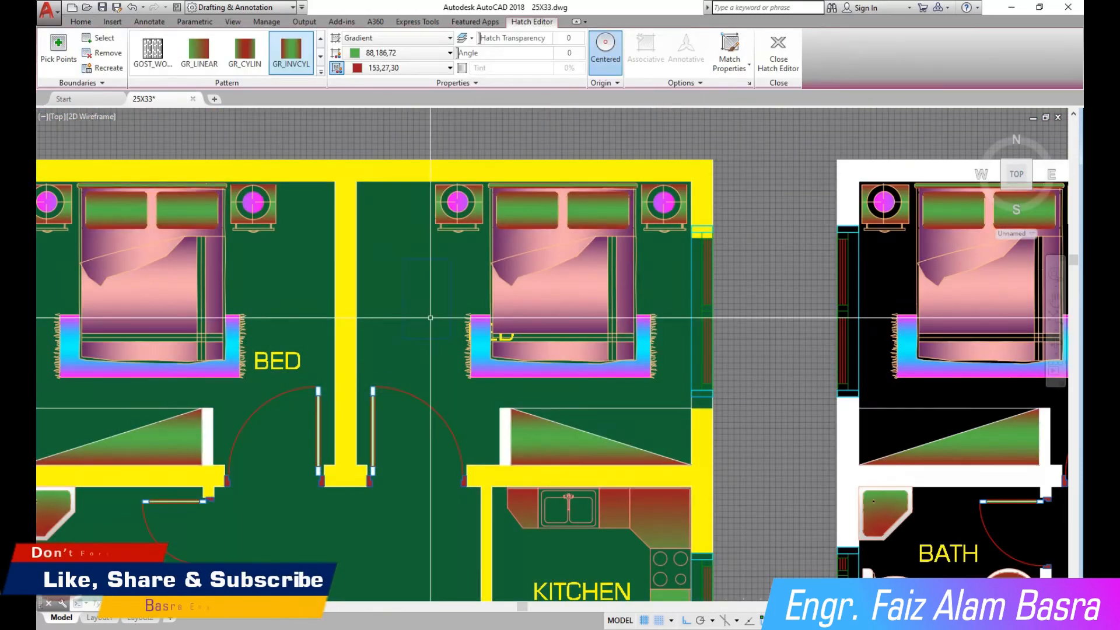
{"action": "key", "text": "Delete"}
{"action": "scroll", "coordinate": [556, 309], "scroll_direction": "down", "scroll_amount": 4}
{"action": "key", "text": "Delete"}
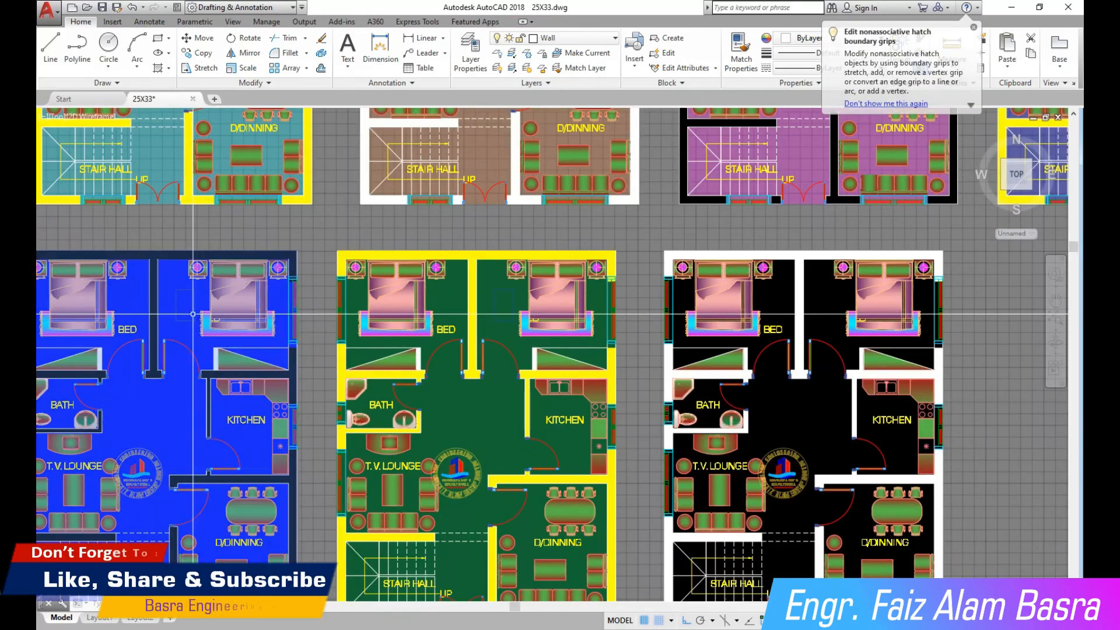
{"action": "left_click", "coordinate": [511, 307]}
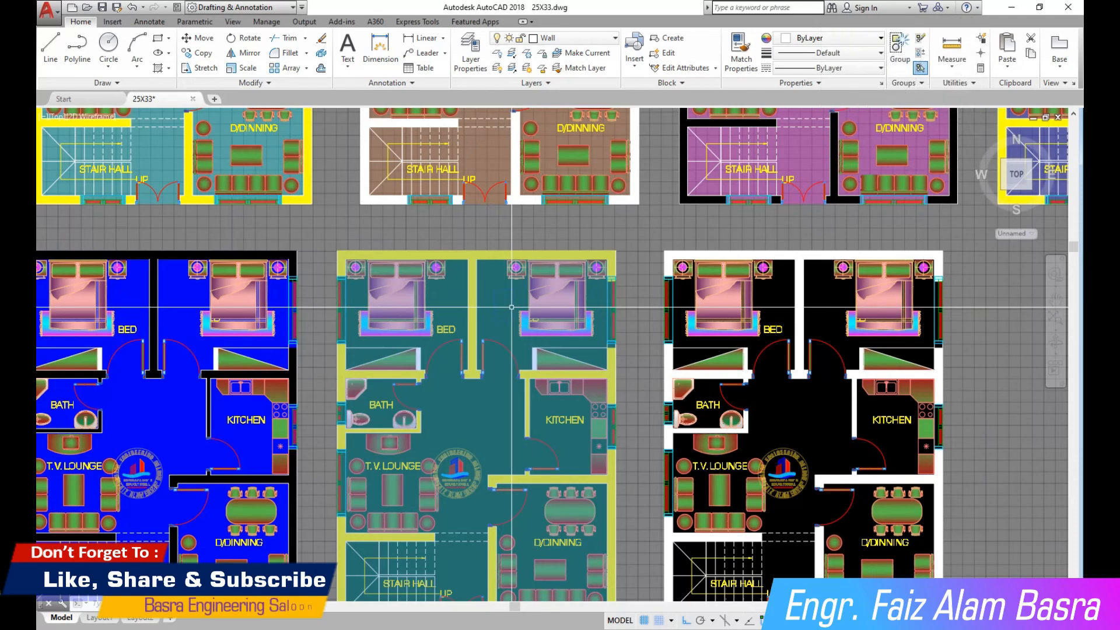
{"action": "scroll", "coordinate": [490, 313], "scroll_direction": "down", "scroll_amount": 4}
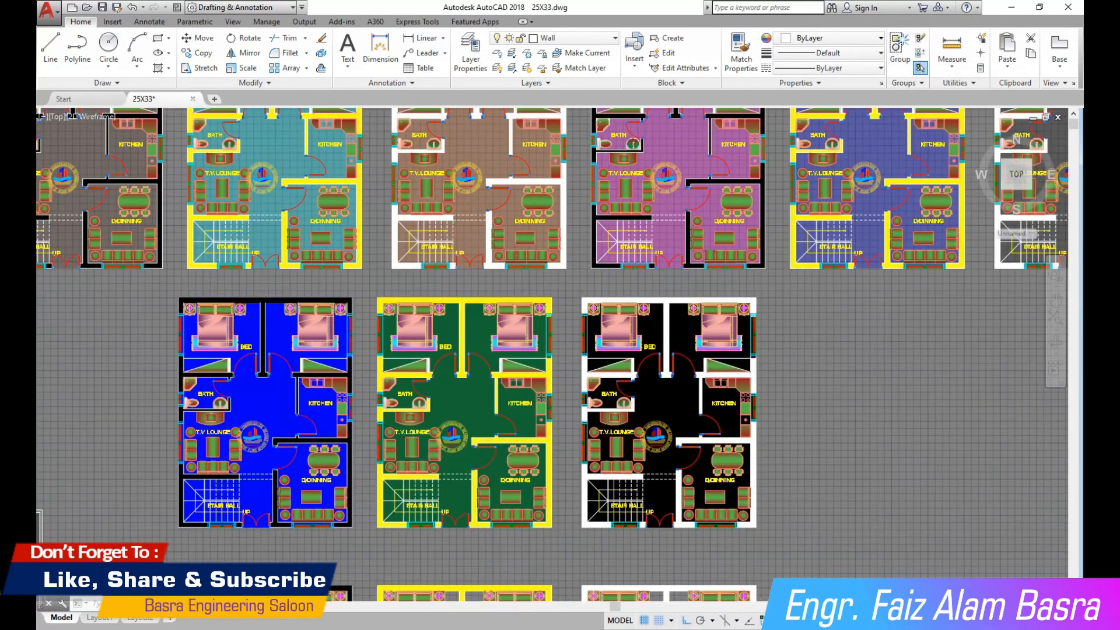
Erase the leftover bedroom rectangle outlines in the second and third plans of the topmost row
{"action": "scroll", "coordinate": [368, 189], "scroll_direction": "up", "scroll_amount": 4}
{"action": "left_click", "coordinate": [368, 188]}
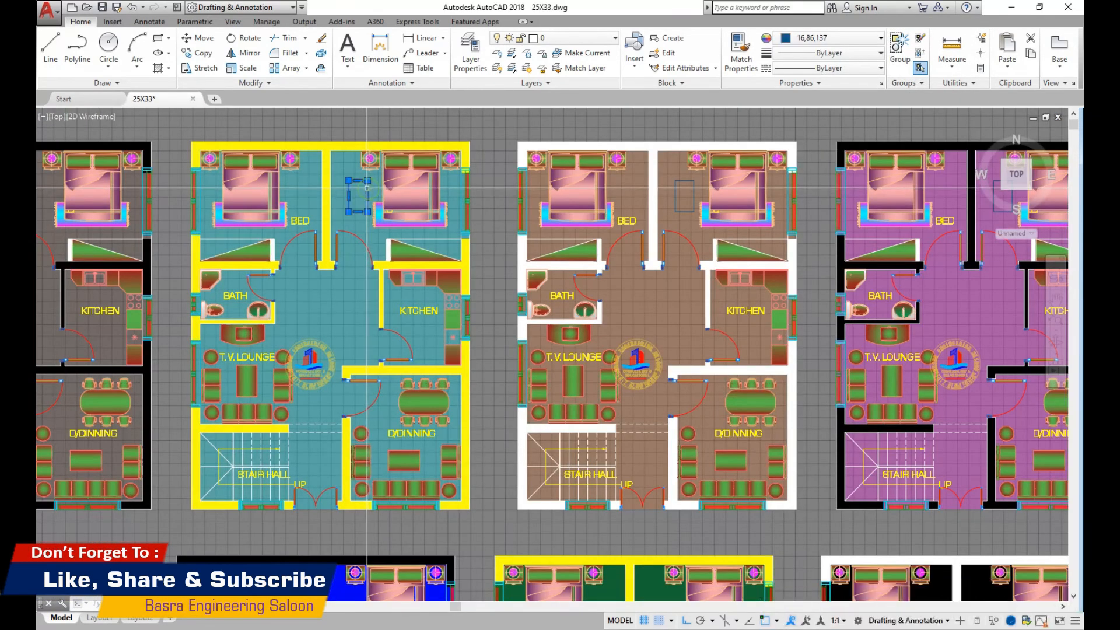
{"action": "scroll", "coordinate": [893, 185], "scroll_direction": "down", "scroll_amount": 3}
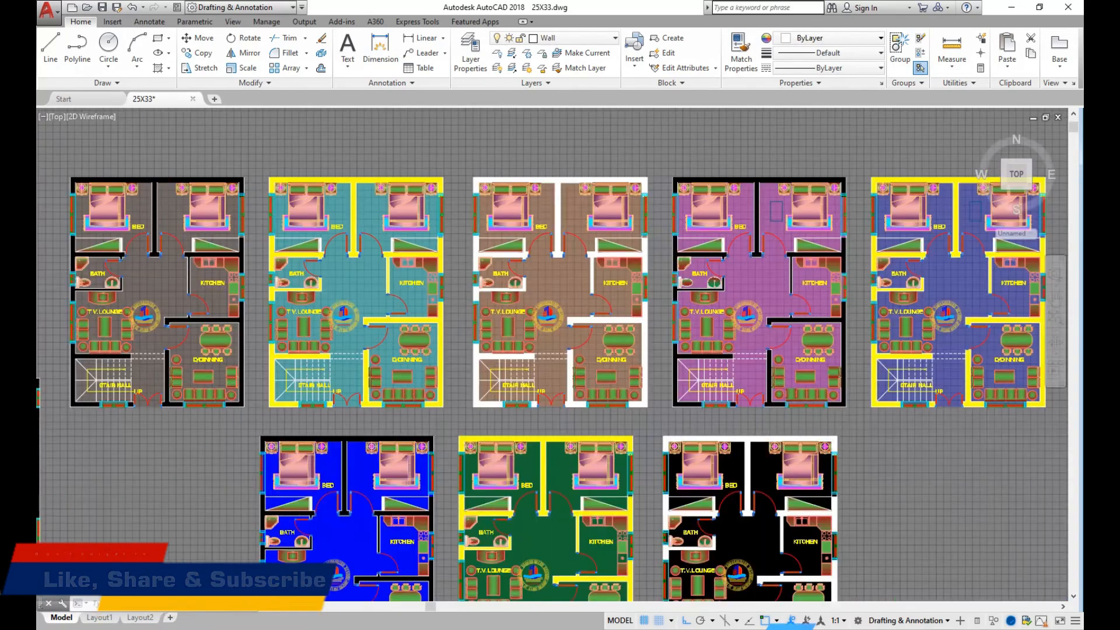
Erase the leftover bedroom rectangle outlines in the fourth, fifth and sixth plans of the topmost row and save the drawing
{"action": "scroll", "coordinate": [893, 185], "scroll_direction": "up", "scroll_amount": 3}
{"action": "scroll", "coordinate": [892, 185], "scroll_direction": "down", "scroll_amount": 4}
{"action": "scroll", "coordinate": [81, 235], "scroll_direction": "up", "scroll_amount": 4}
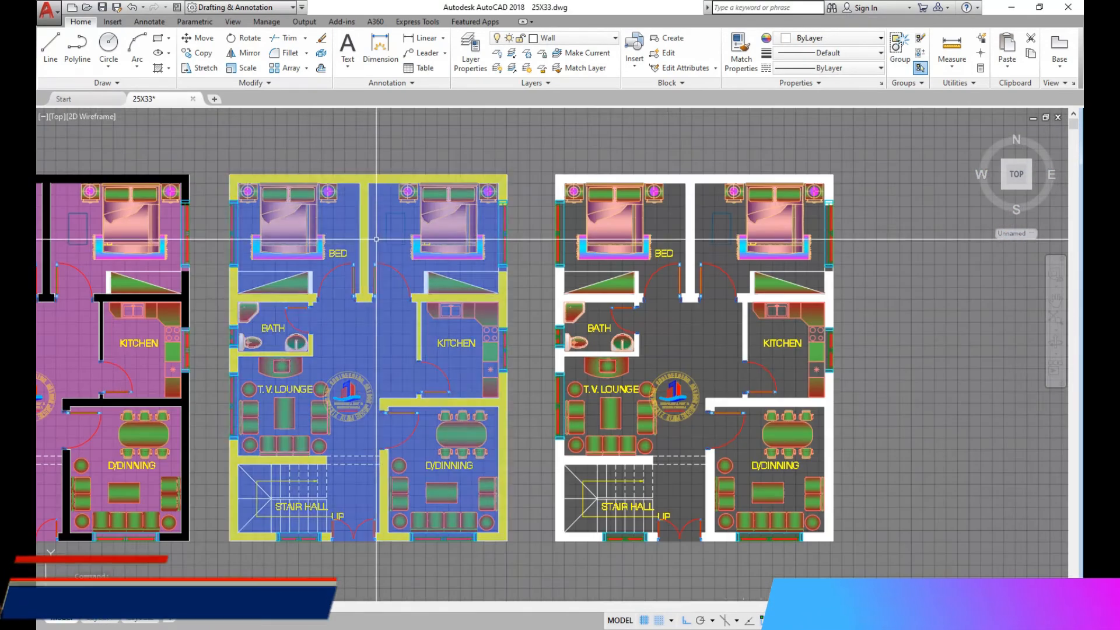
{"action": "left_click", "coordinate": [88, 232]}
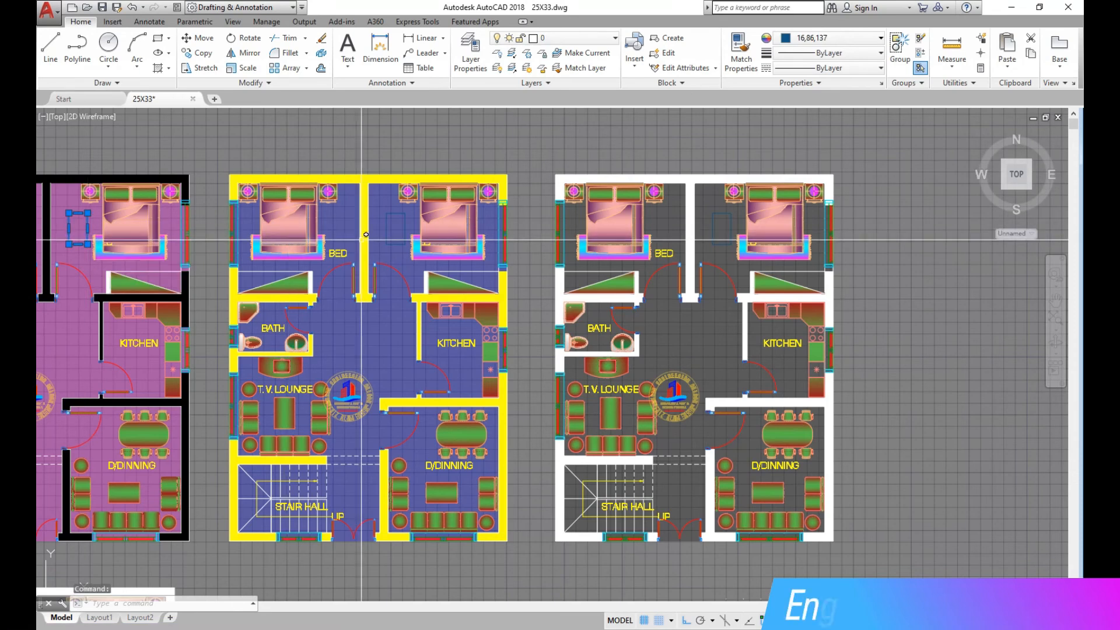
{"action": "key", "text": "Delete"}
{"action": "left_click", "coordinate": [386, 232]}
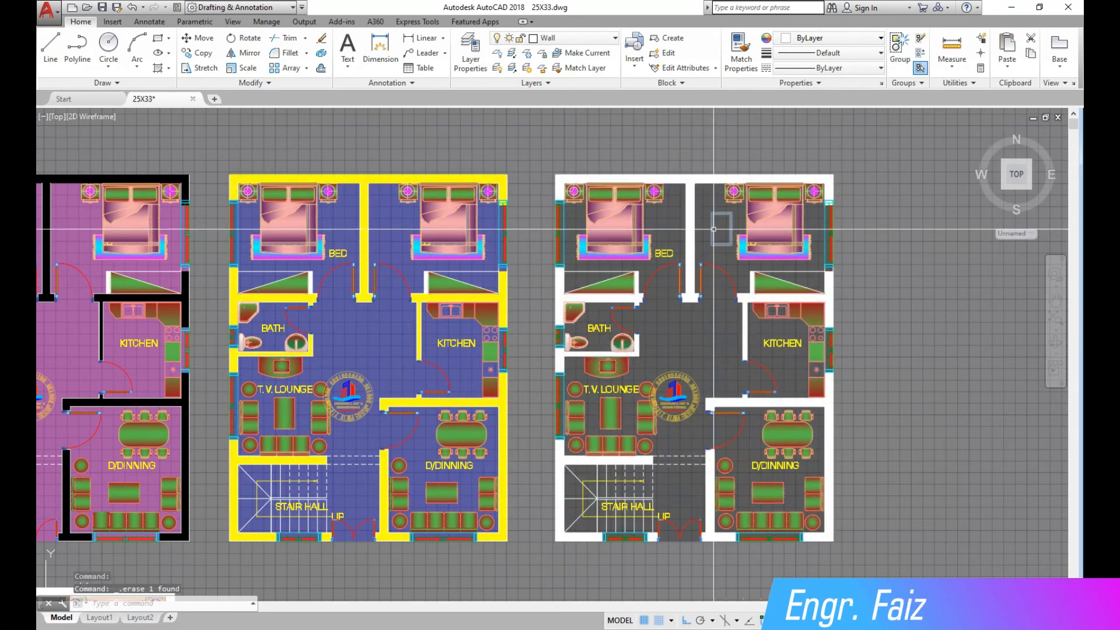
{"action": "left_click", "coordinate": [712, 231]}
{"action": "key", "text": "Delete"}
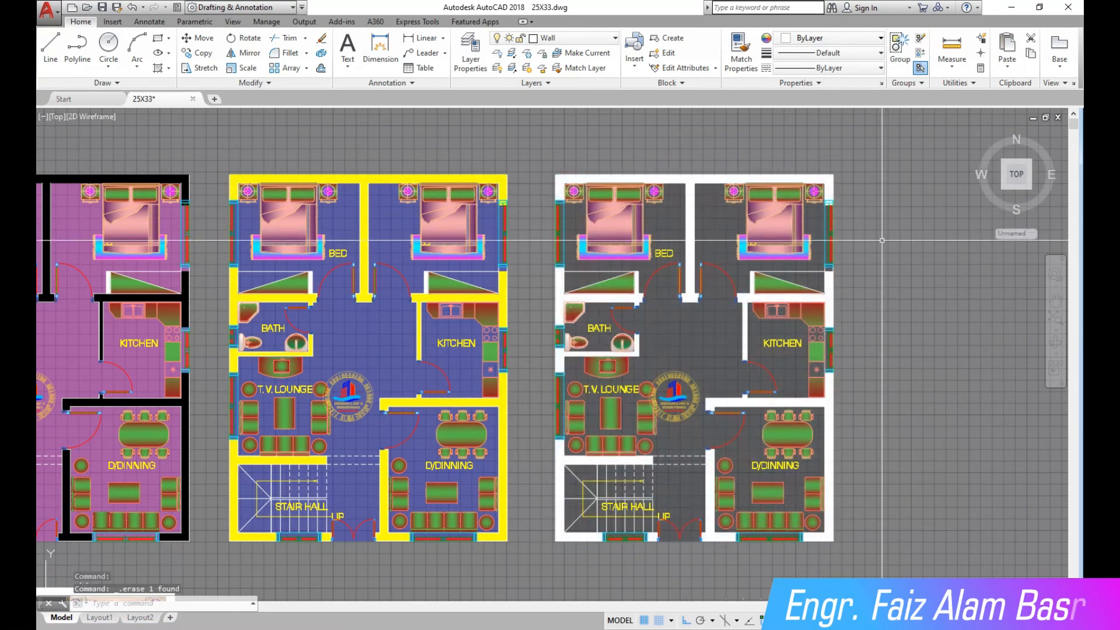
{"action": "middle_click_drag", "start_coordinate": [700, 215], "coordinate": [705, 219]}
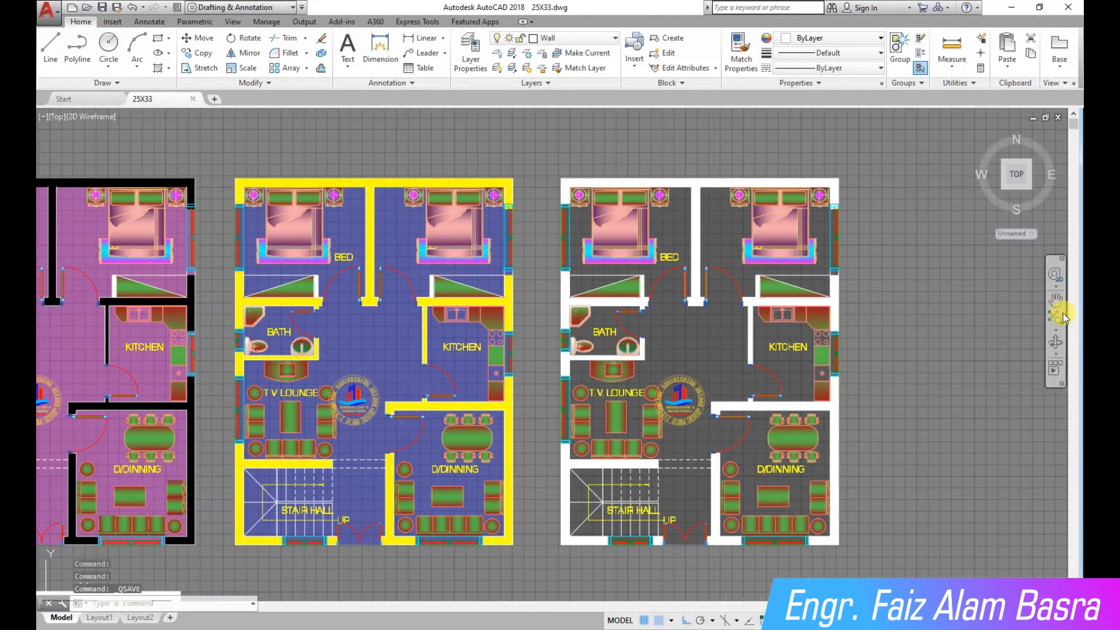
Review the finished plans of the topmost row in close-up, from the last white-walled plan to the first black-walled one
{"action": "left_click", "coordinate": [1056, 329]}
{"action": "left_click", "coordinate": [1021, 383]}
{"action": "left_click_drag", "start_coordinate": [1020, 383], "coordinate": [913, 291]}
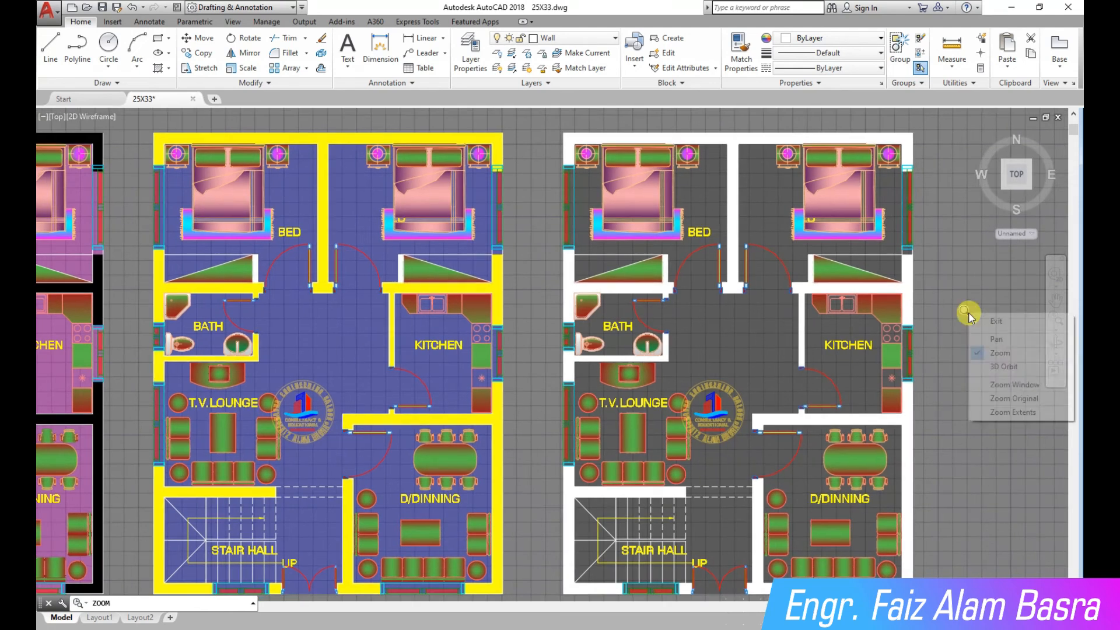
{"action": "right_click", "coordinate": [963, 308]}
{"action": "left_click", "coordinate": [984, 320]}
{"action": "key", "text": "Return"}
{"action": "left_click", "coordinate": [1056, 303]}
{"action": "left_click_drag", "start_coordinate": [841, 395], "coordinate": [845, 375]}
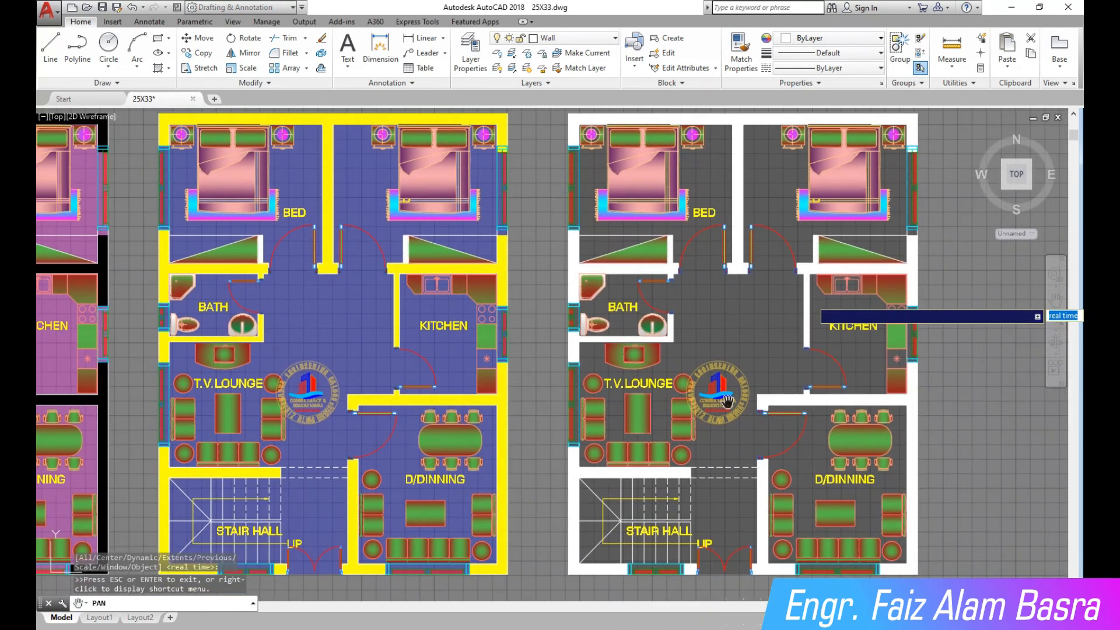
{"action": "left_click_drag", "start_coordinate": [401, 457], "coordinate": [969, 454]}
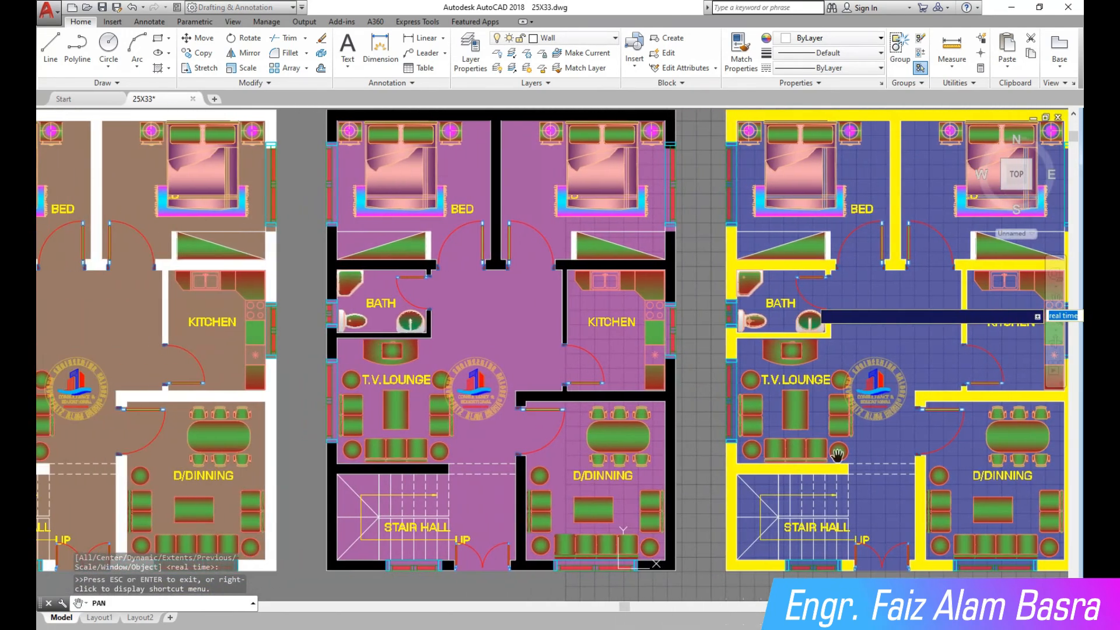
{"action": "left_click_drag", "start_coordinate": [544, 455], "coordinate": [802, 467]}
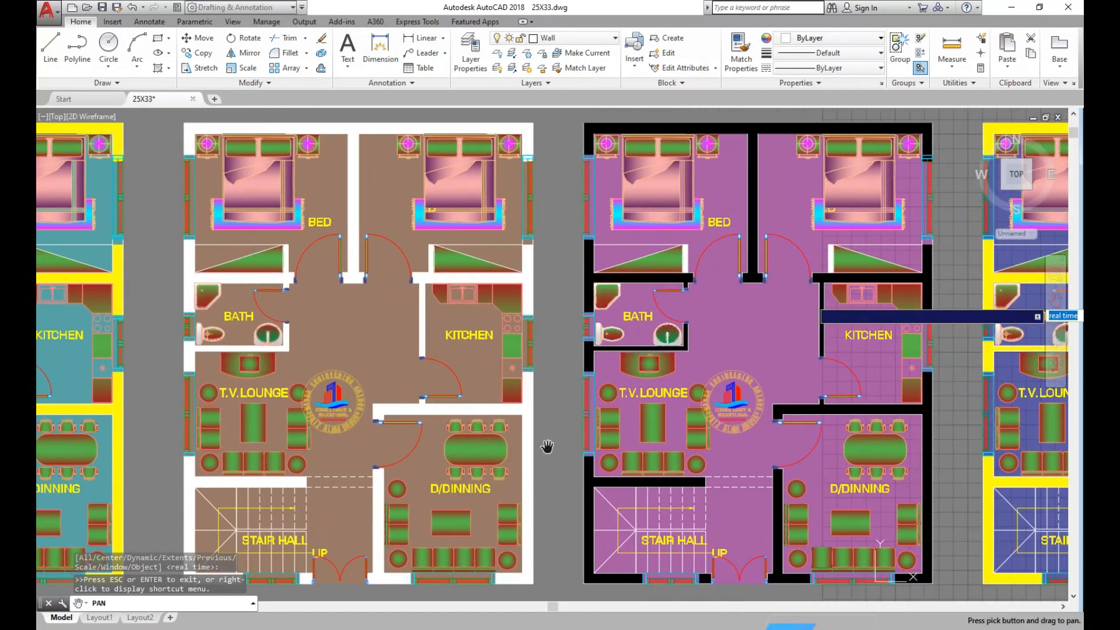
{"action": "right_click", "coordinate": [546, 449]}
{"action": "left_click", "coordinate": [559, 455]}
{"action": "key", "text": "Escape"}
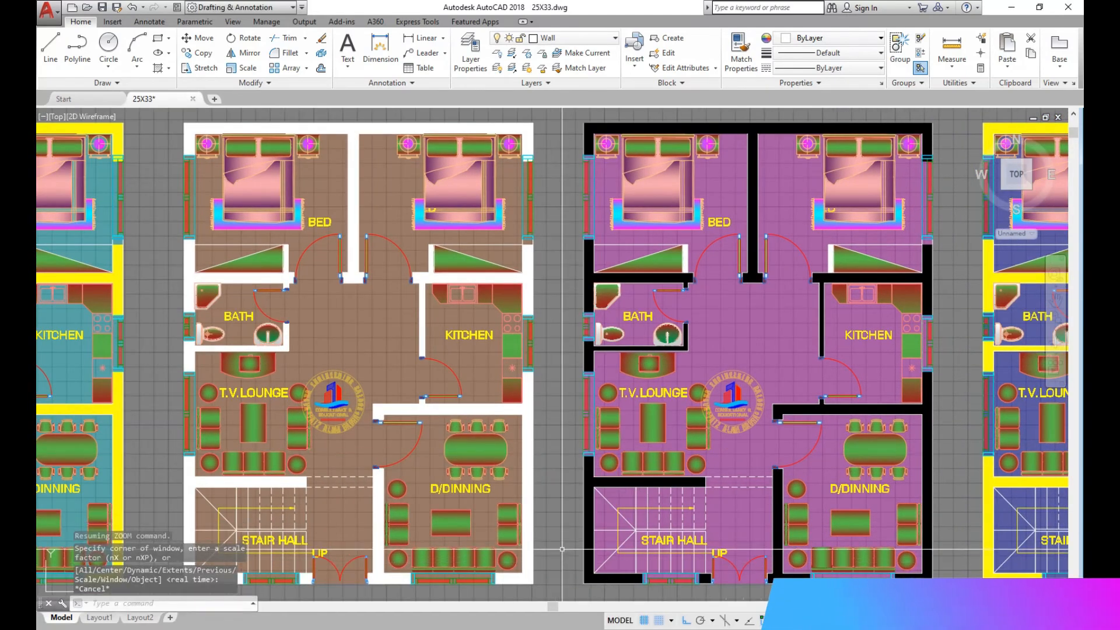
{"action": "left_click", "coordinate": [1055, 300]}
{"action": "mouse_move", "coordinate": [582, 402]}
{"action": "left_mouse_down"}
{"action": "mouse_move", "coordinate": [964, 401]}
{"action": "mouse_move", "coordinate": [635, 403]}
{"action": "mouse_move", "coordinate": [947, 403]}
{"action": "left_mouse_up"}
{"action": "right_click", "coordinate": [921, 402]}
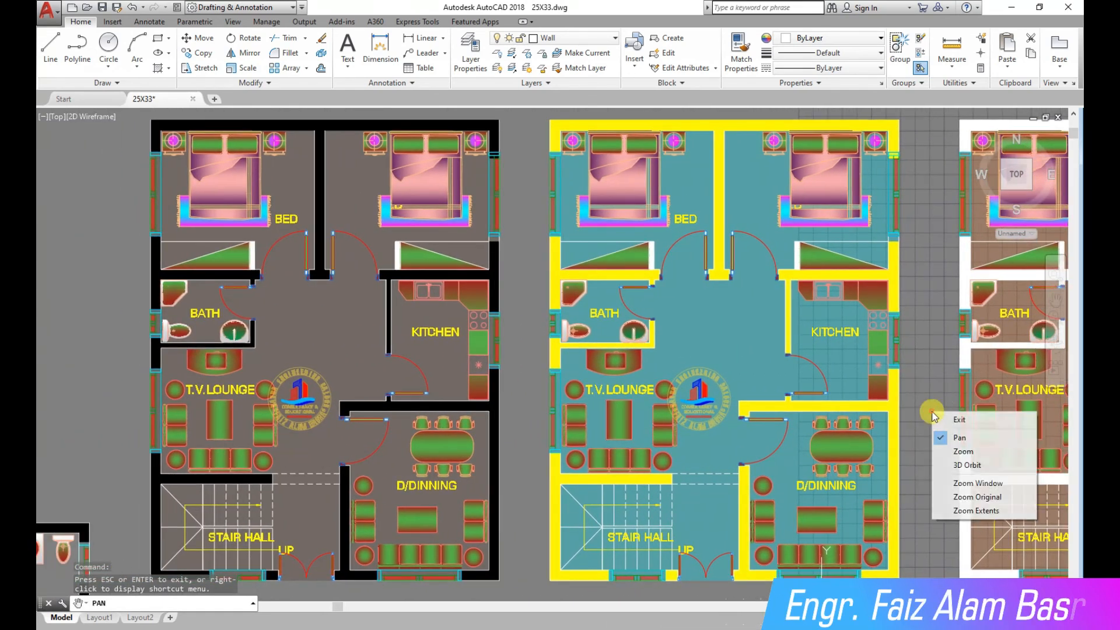
{"action": "left_click", "coordinate": [945, 416]}
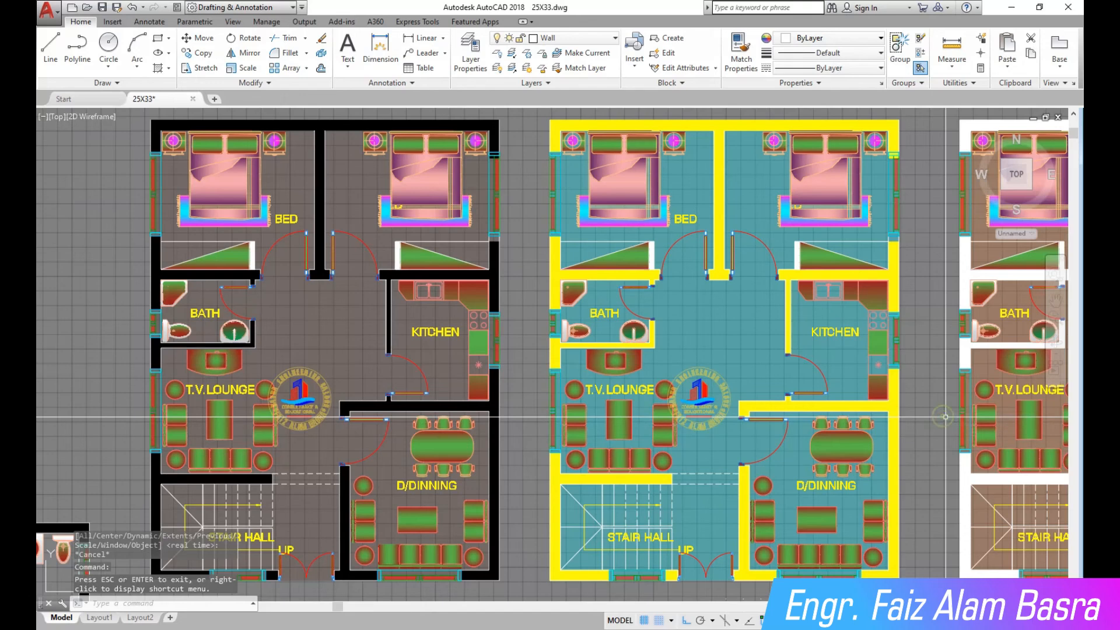
Review the solid blue, green and black background plans of the middle row, and return to the teal and brown plans above
{"action": "left_click", "coordinate": [1054, 305]}
{"action": "mouse_move", "coordinate": [498, 494]}
{"action": "left_mouse_down"}
{"action": "mouse_move", "coordinate": [465, 365]}
{"action": "mouse_move", "coordinate": [287, 168]}
{"action": "left_mouse_up"}
{"action": "mouse_move", "coordinate": [316, 461]}
{"action": "left_mouse_down"}
{"action": "mouse_move", "coordinate": [137, 258]}
{"action": "mouse_move", "coordinate": [82, 254]}
{"action": "left_mouse_up"}
{"action": "mouse_move", "coordinate": [495, 332]}
{"action": "left_mouse_down"}
{"action": "mouse_move", "coordinate": [220, 332]}
{"action": "mouse_move", "coordinate": [265, 338]}
{"action": "mouse_move", "coordinate": [277, 353]}
{"action": "left_mouse_up"}
{"action": "left_click_drag", "start_coordinate": [315, 154], "coordinate": [372, 402]}
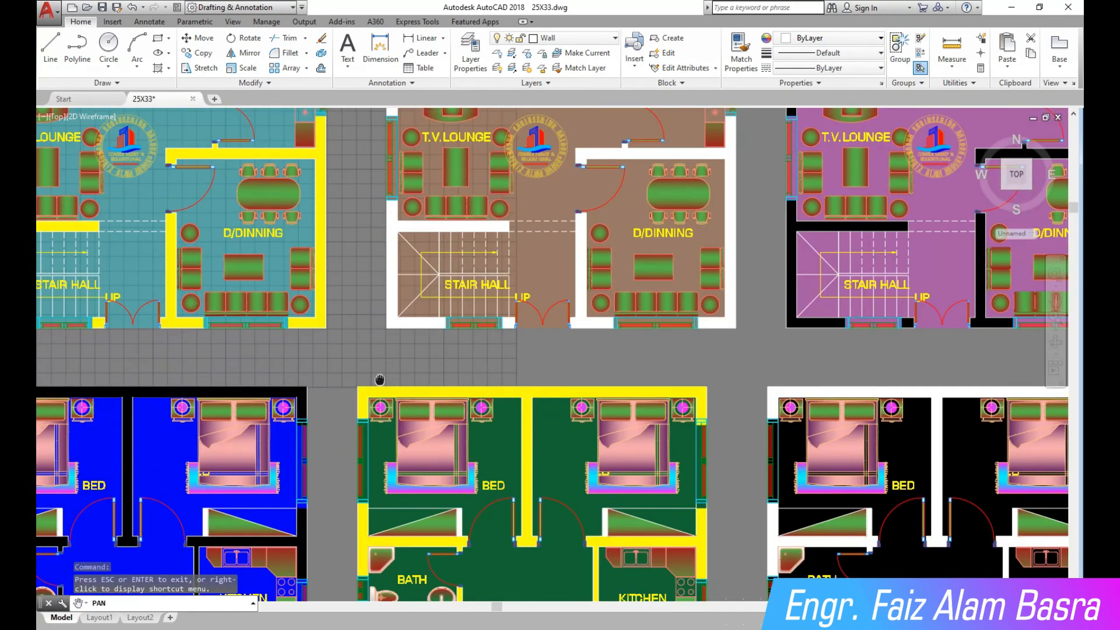
{"action": "left_click_drag", "start_coordinate": [377, 244], "coordinate": [397, 496]}
{"action": "left_click_drag", "start_coordinate": [372, 434], "coordinate": [573, 425]}
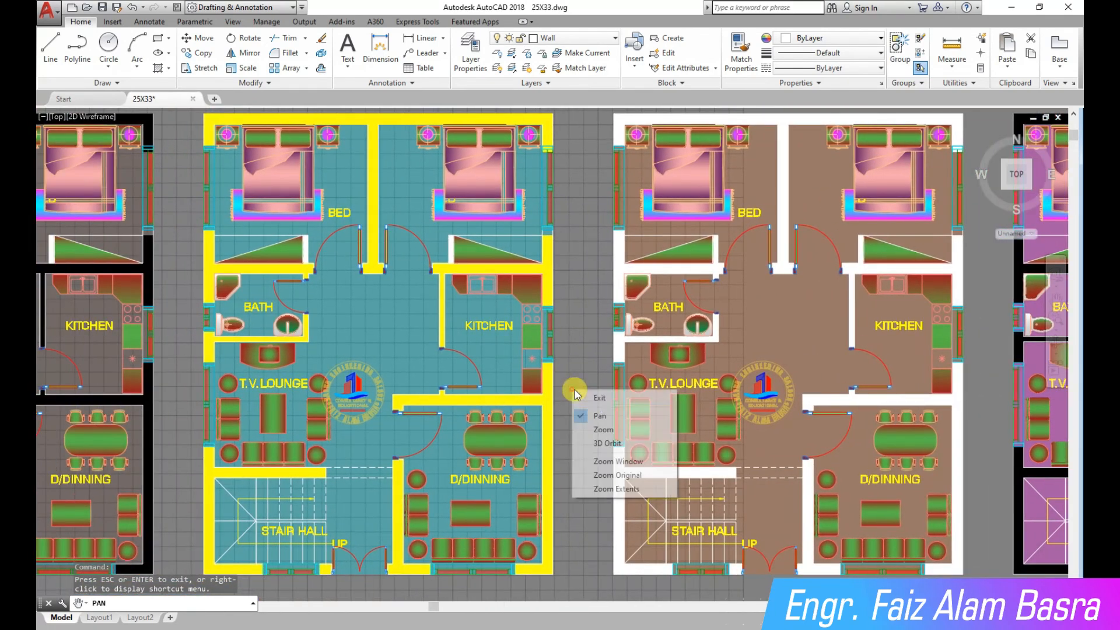
{"action": "left_click", "coordinate": [596, 398]}
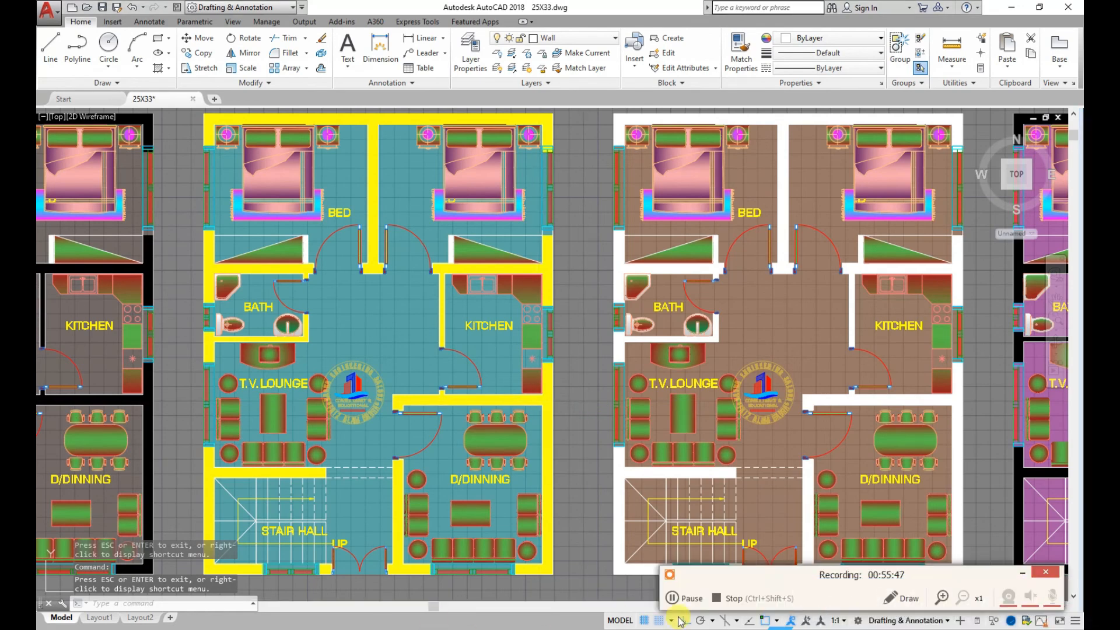
{"action": "left_click", "coordinate": [738, 598]}
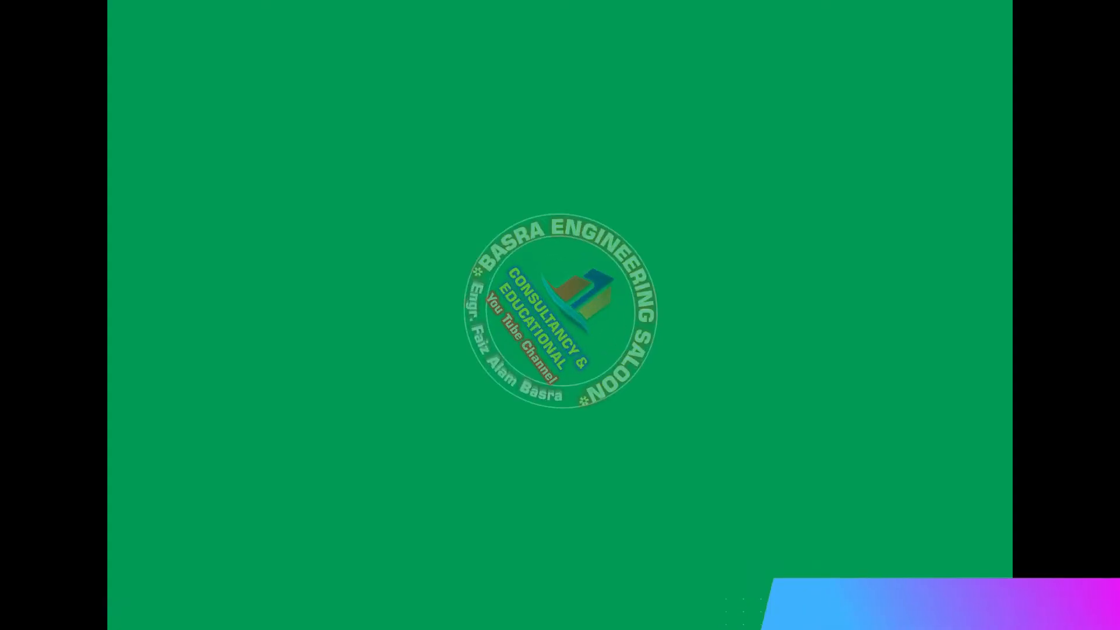